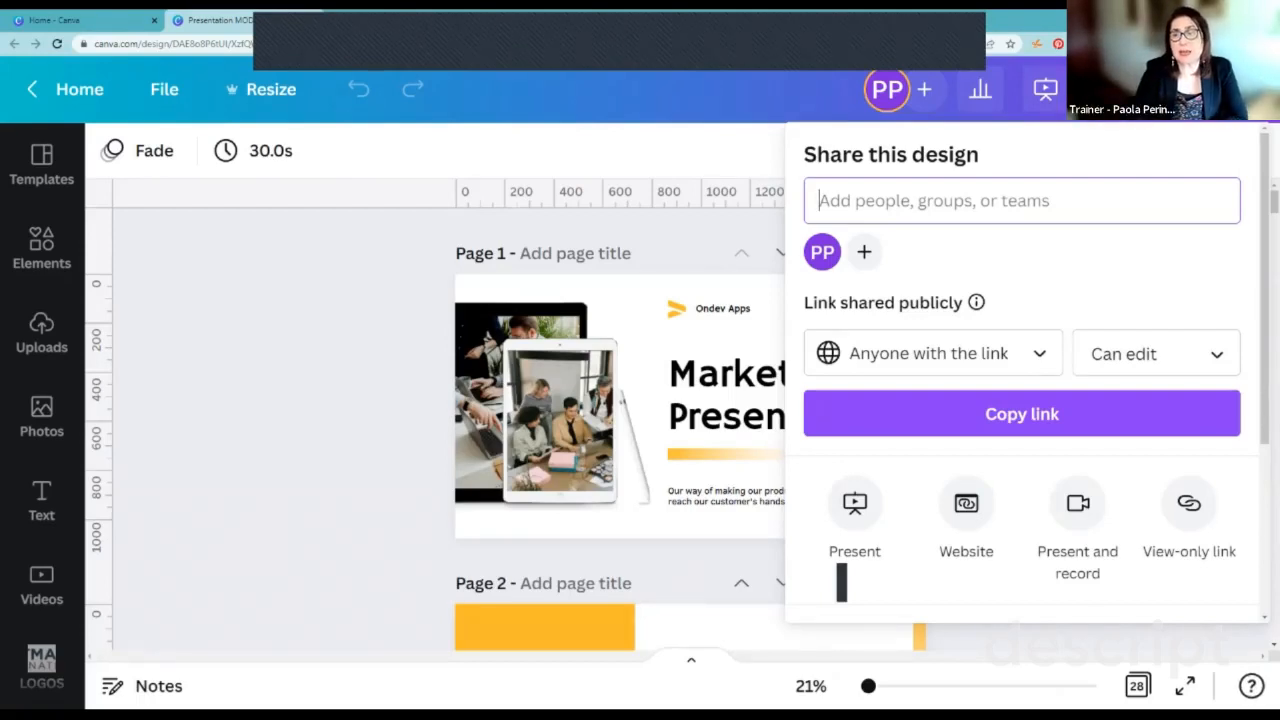
# Step: Check the permission choices for the shared link, and copy the presentation's view-only link
pyautogui.click(1156, 354)
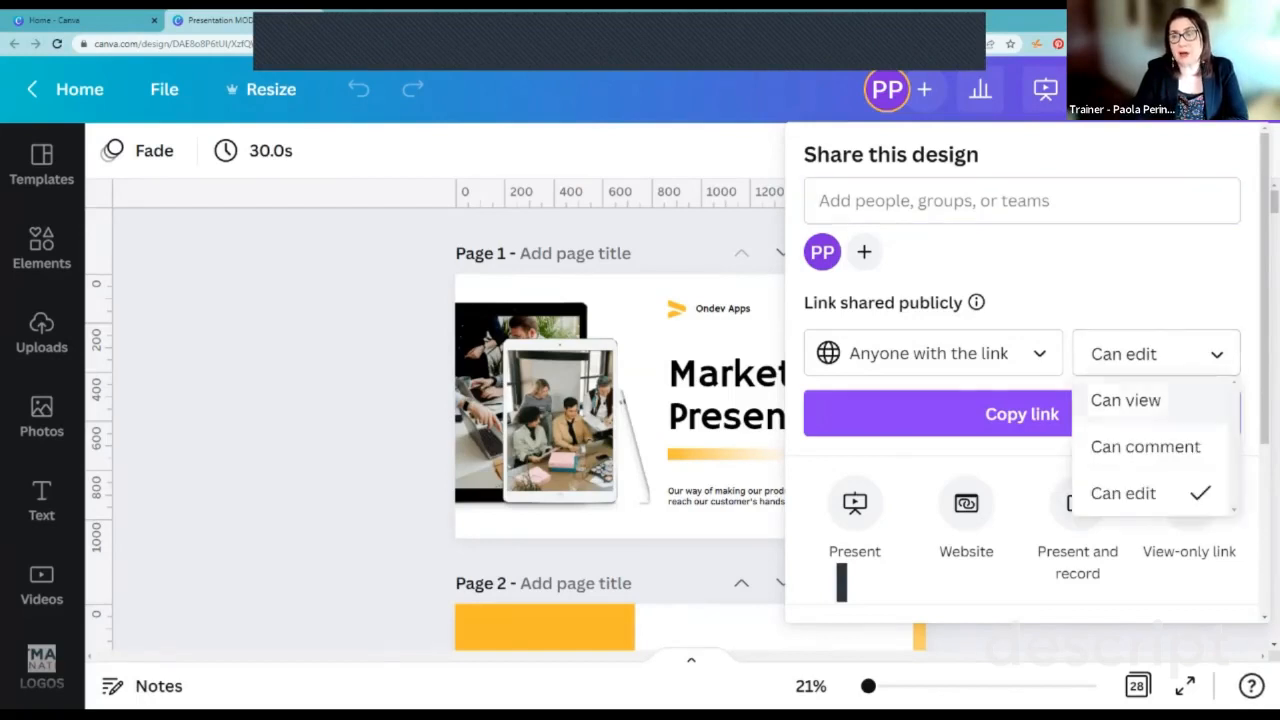
pyautogui.click(1156, 354)
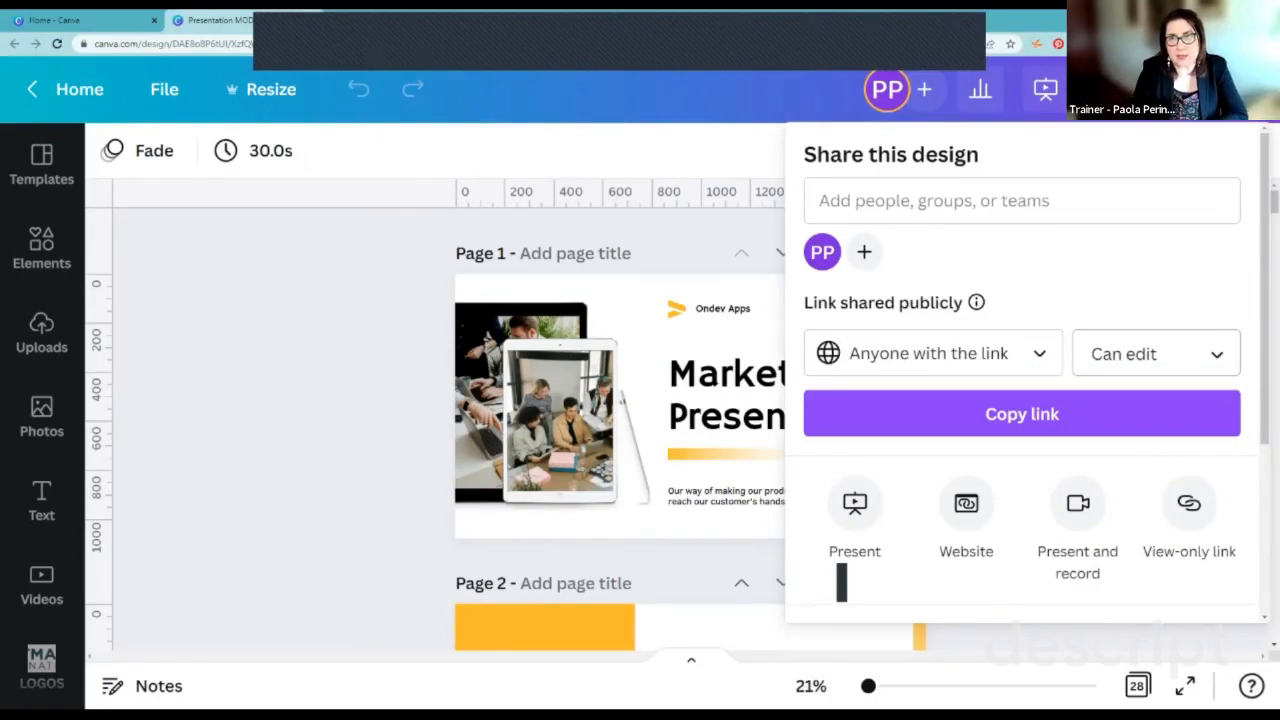
pyautogui.scroll(-5, 841, 583)
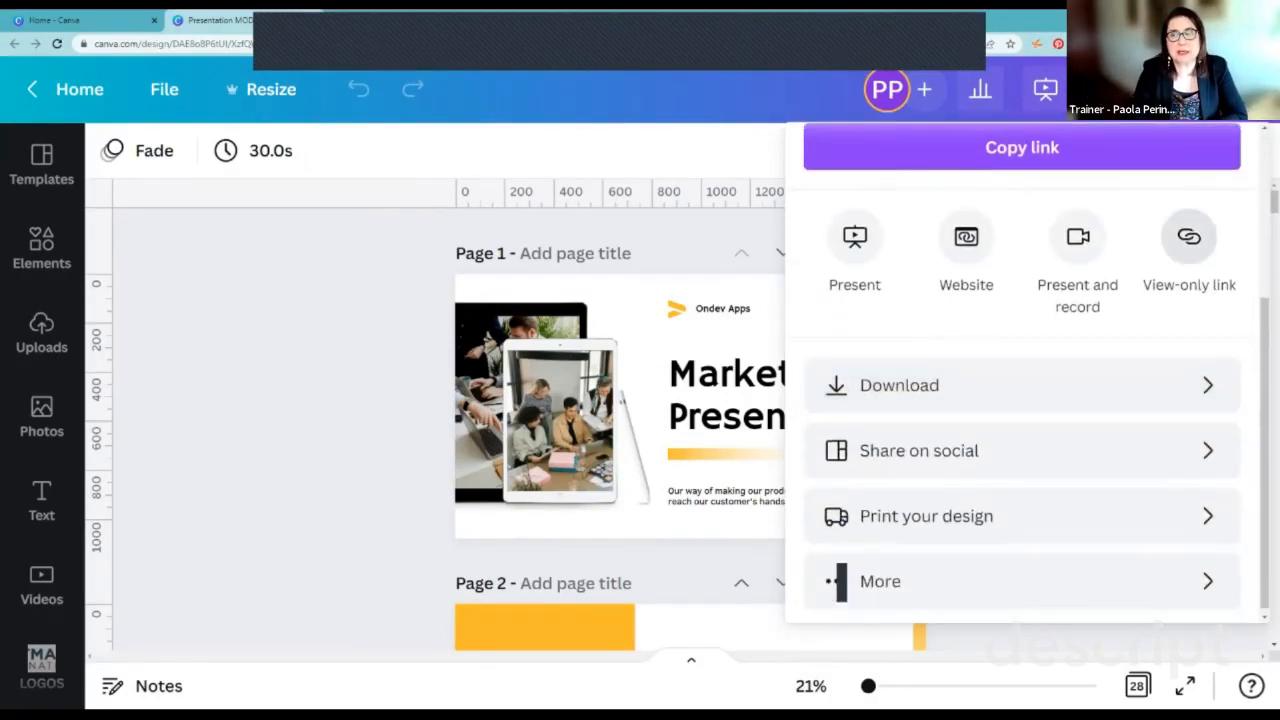
pyautogui.click(1189, 236)
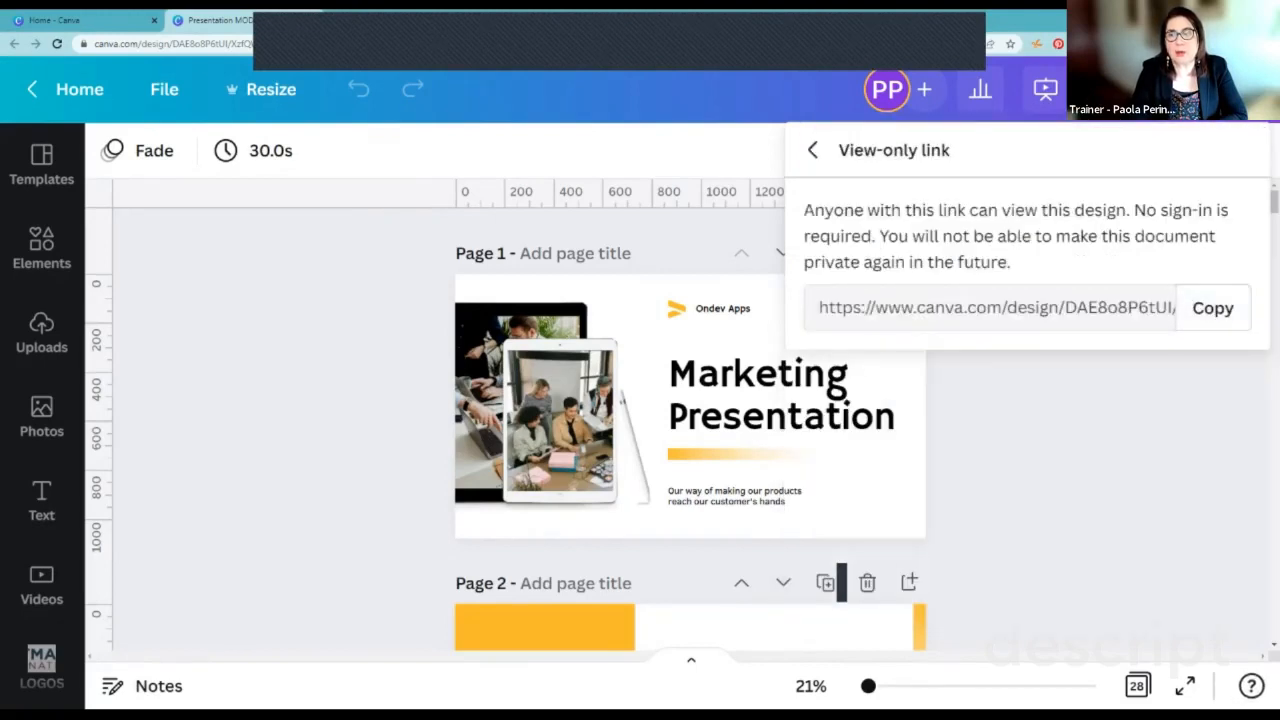
pyautogui.click(1212, 308)
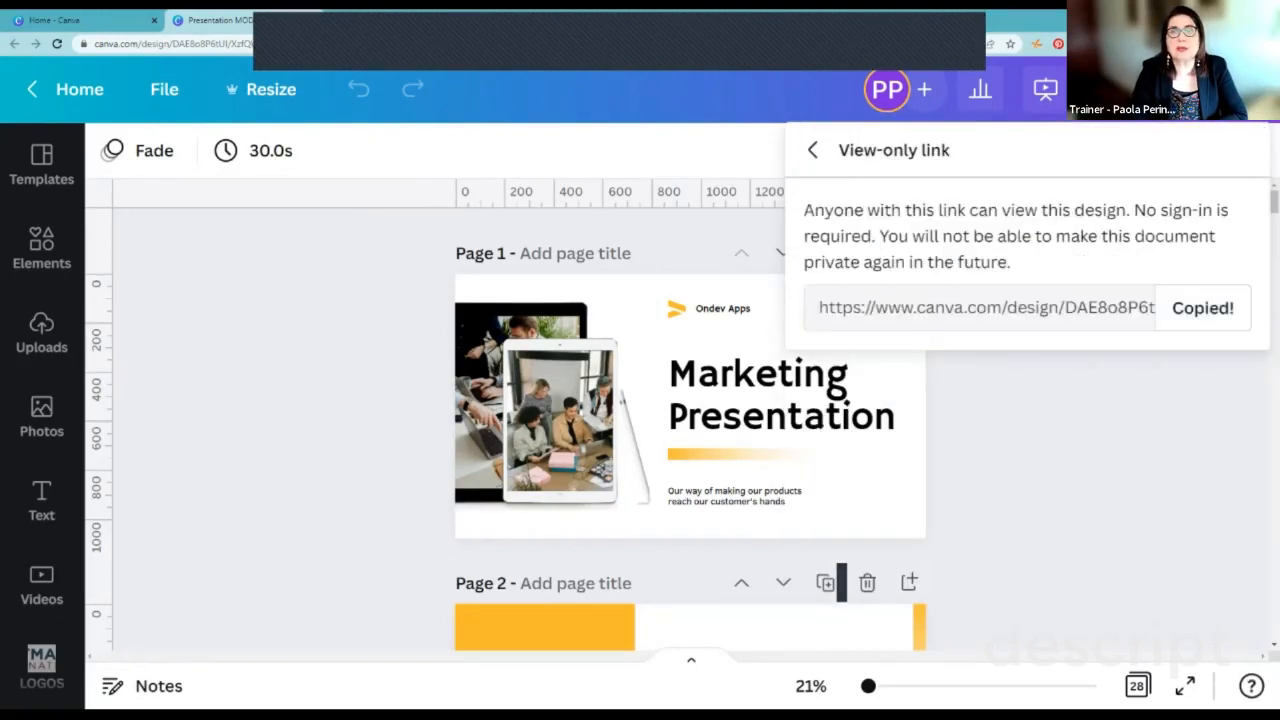
# Step: Open the copied view-only link in a new browser tab
pyautogui.hotkey('ctrl', 't')
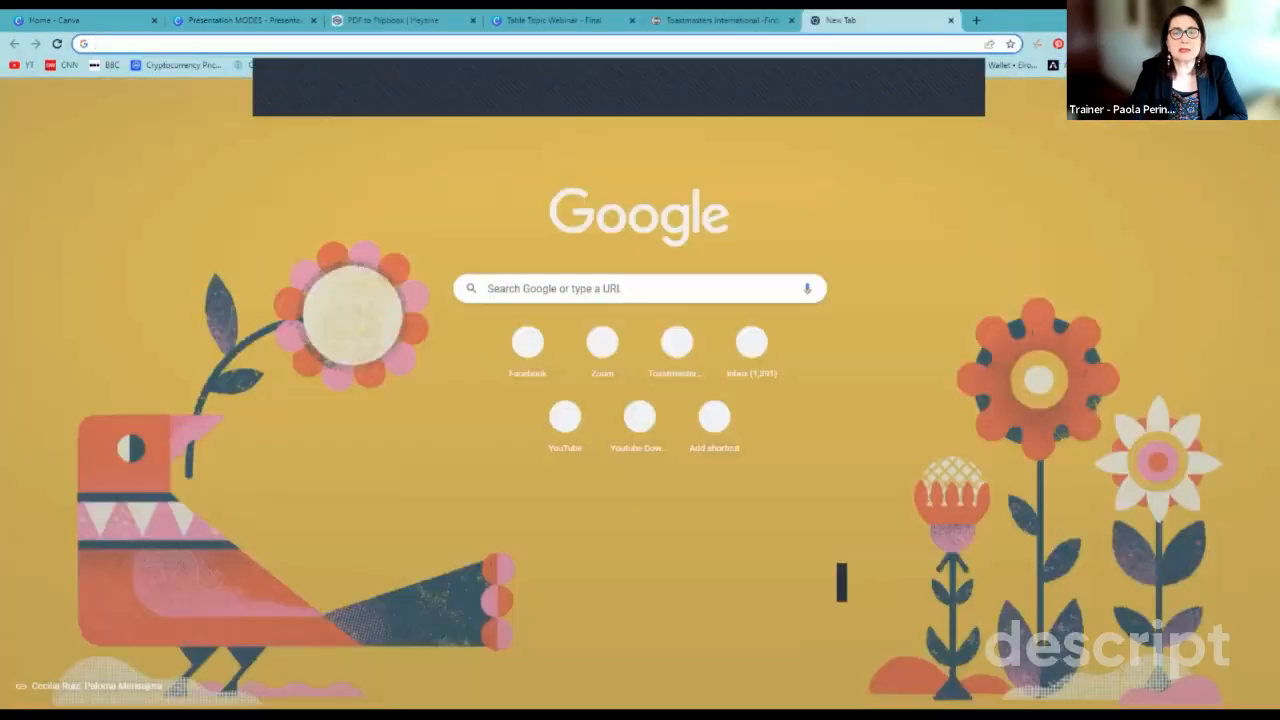
pyautogui.click(640, 288)
pyautogui.rightClick(563, 291)
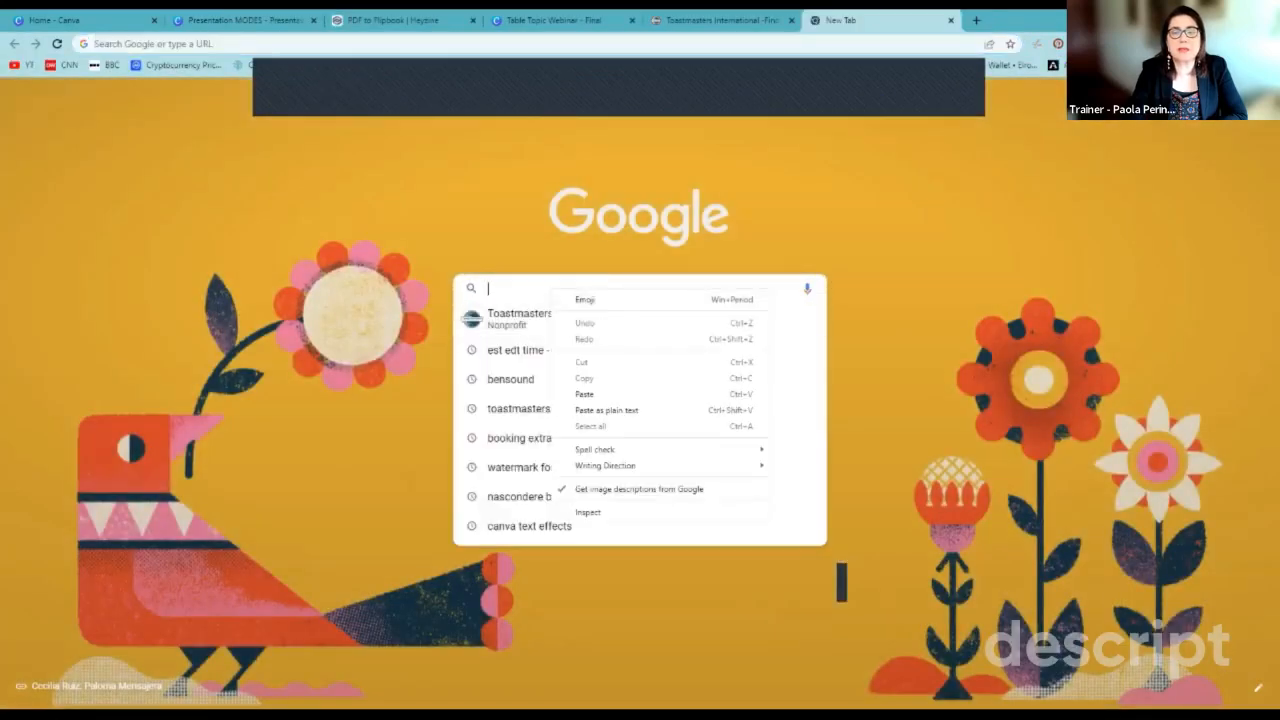
pyautogui.click(584, 394)
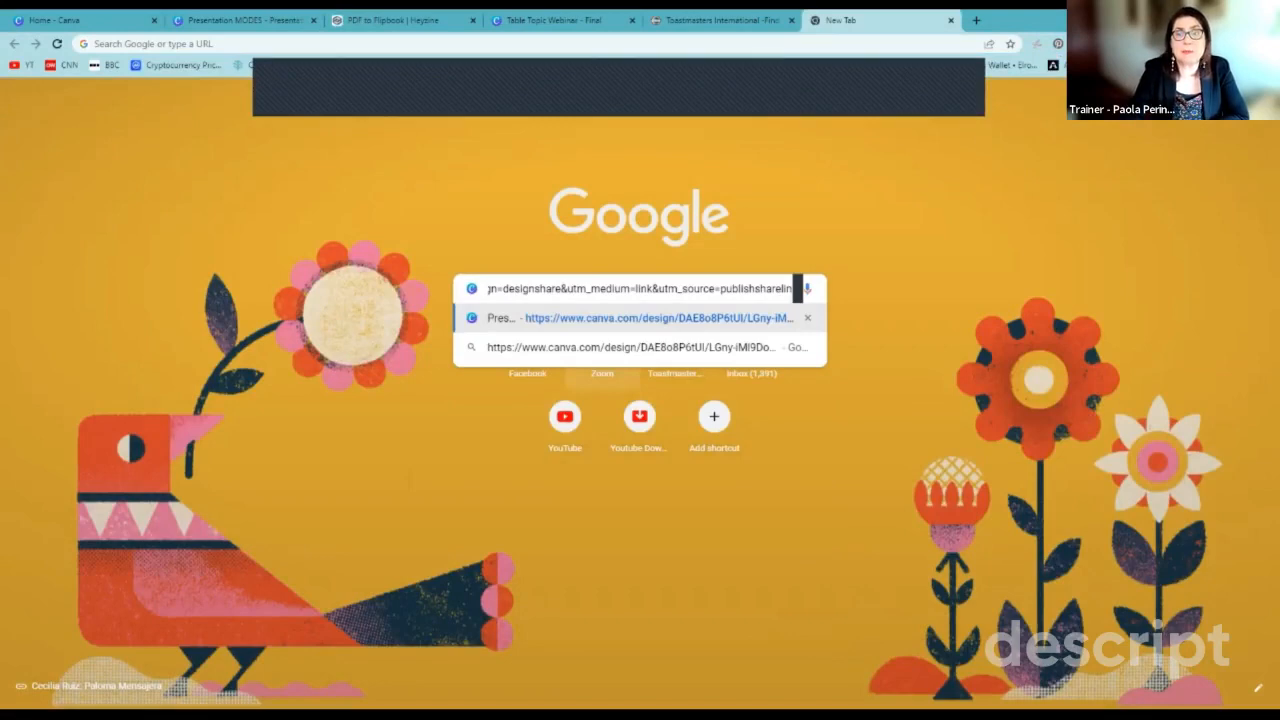
pyautogui.press('Return')
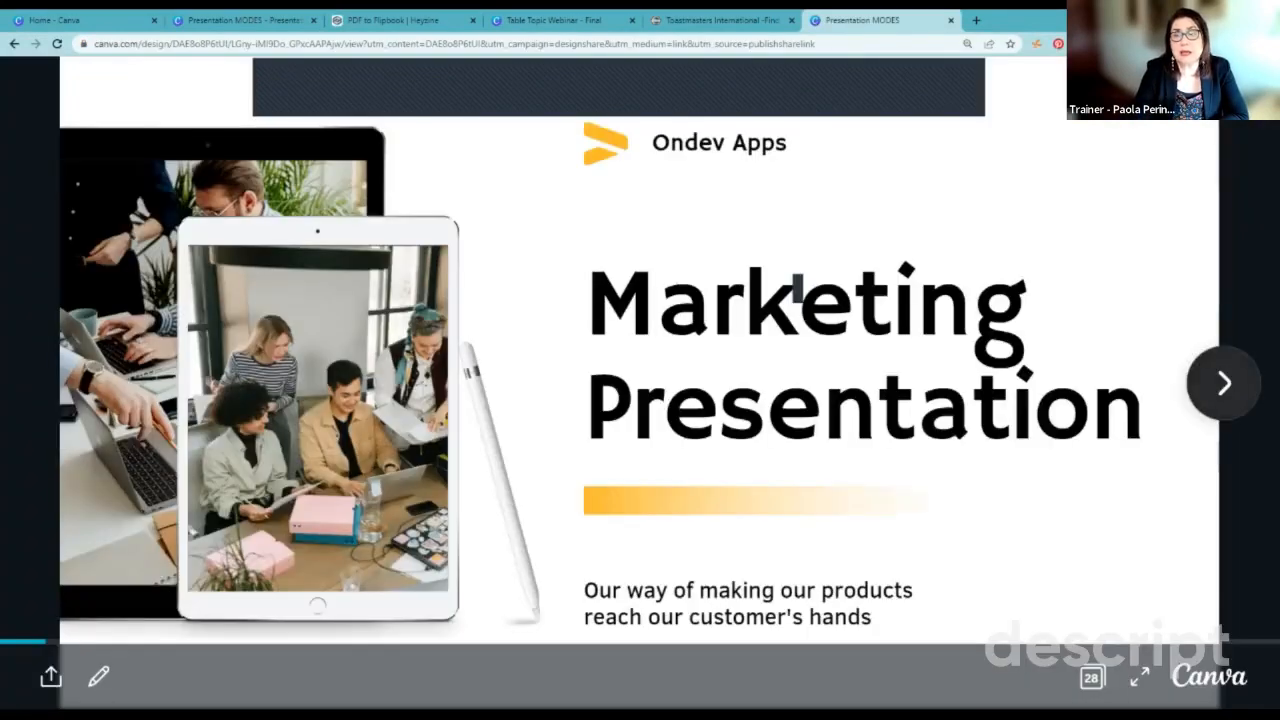
# Step: Advance the shared presentation to the "Making it big online" slide, and close its browser tab
pyautogui.press('Right')
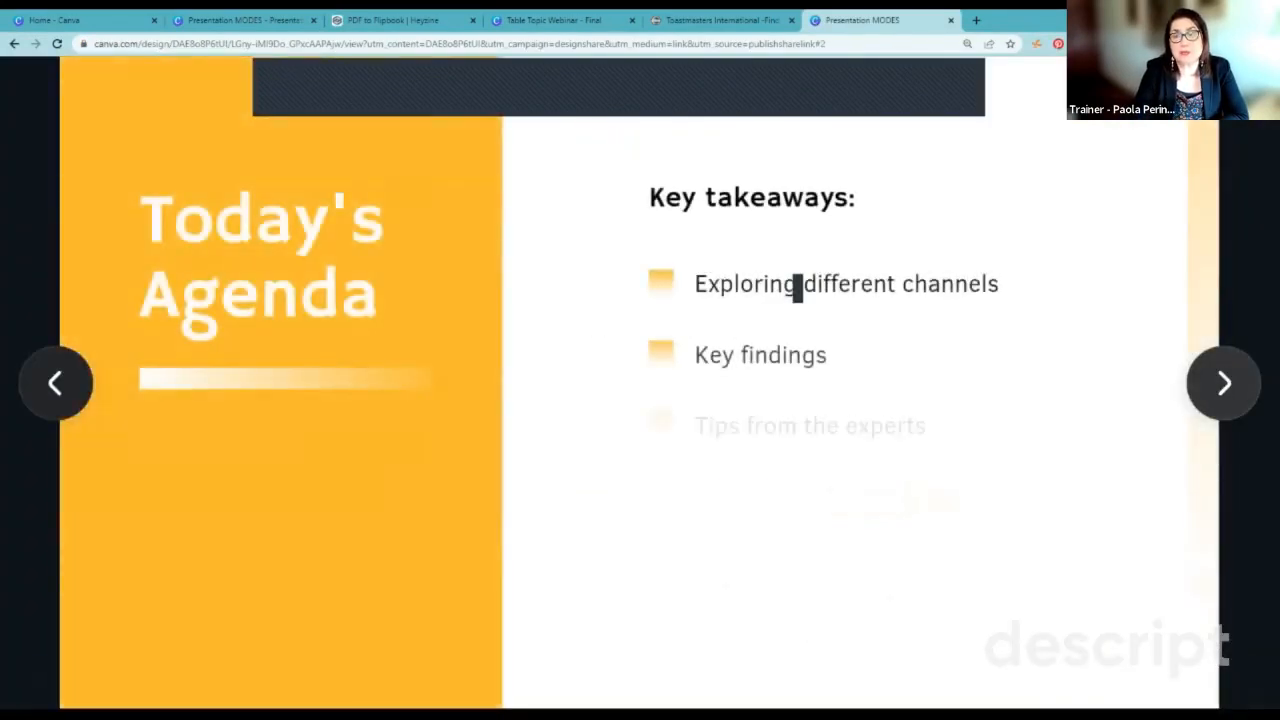
pyautogui.press('Right')
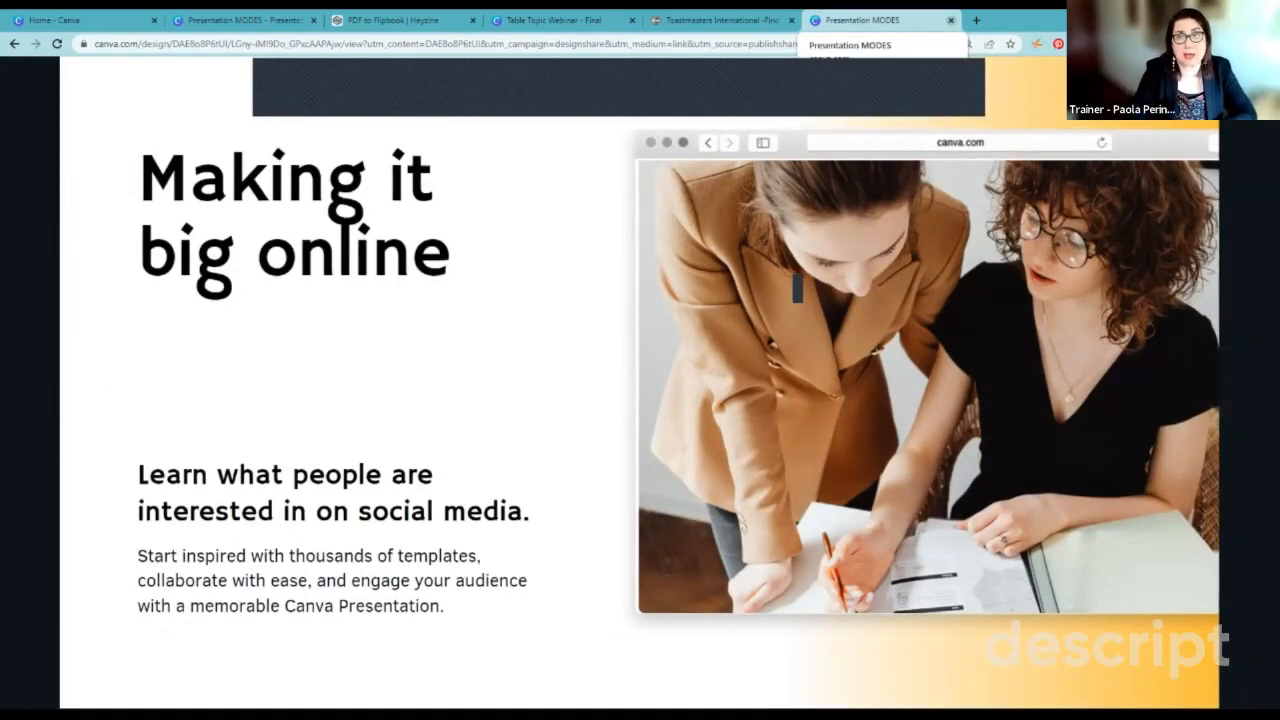
pyautogui.click(951, 21)
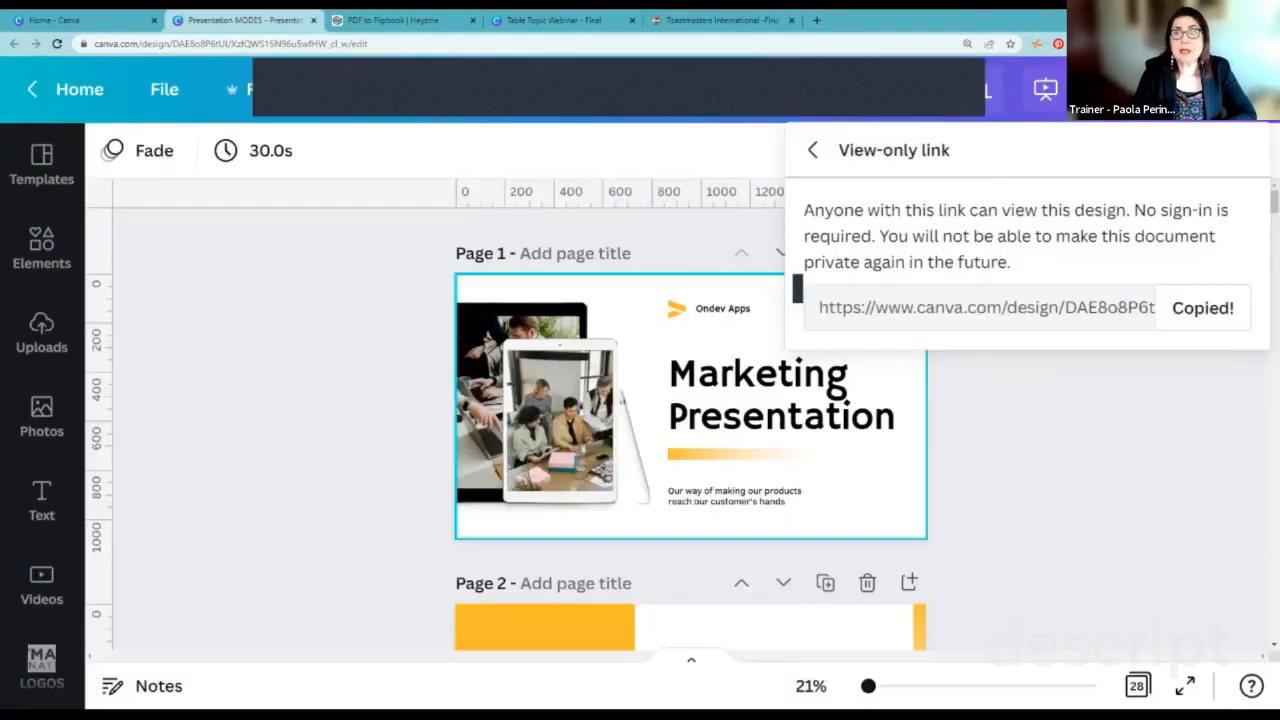
# Step: Share the design as a website with the Scrolling web style and open the website
pyautogui.click(1060, 428)
pyautogui.click(1168, 89)
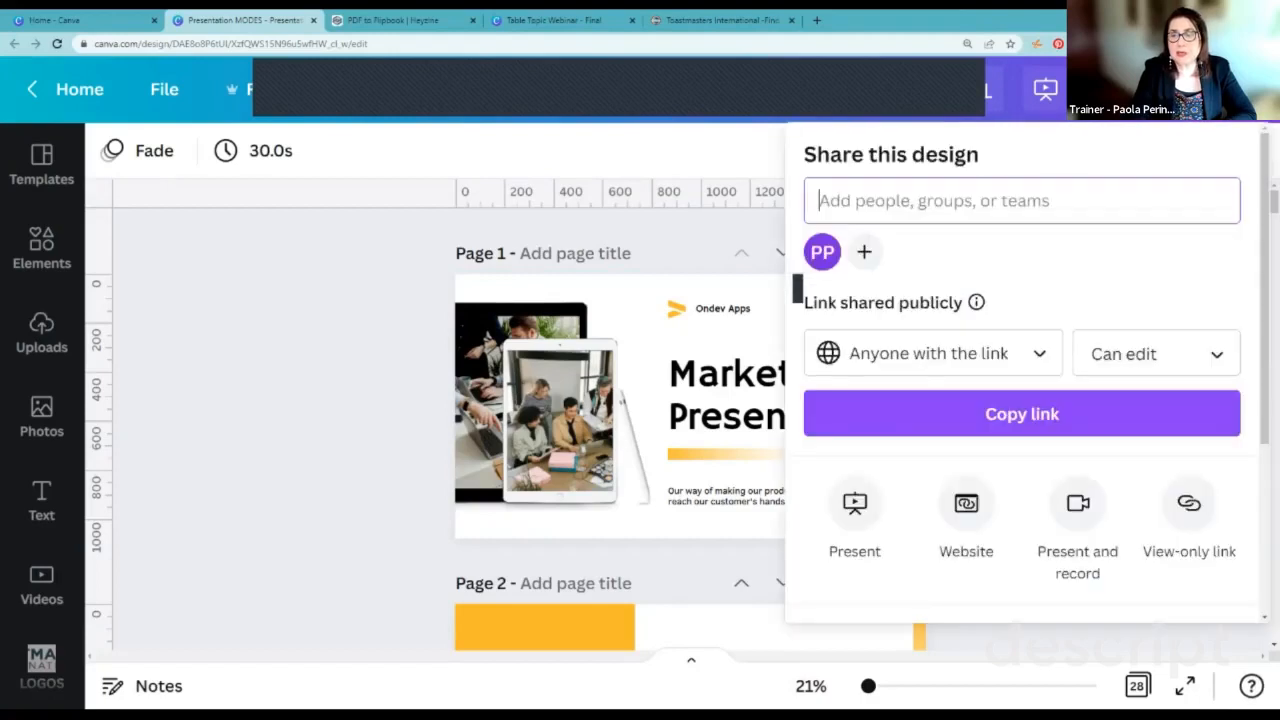
pyautogui.scroll(-2, 1157, 354)
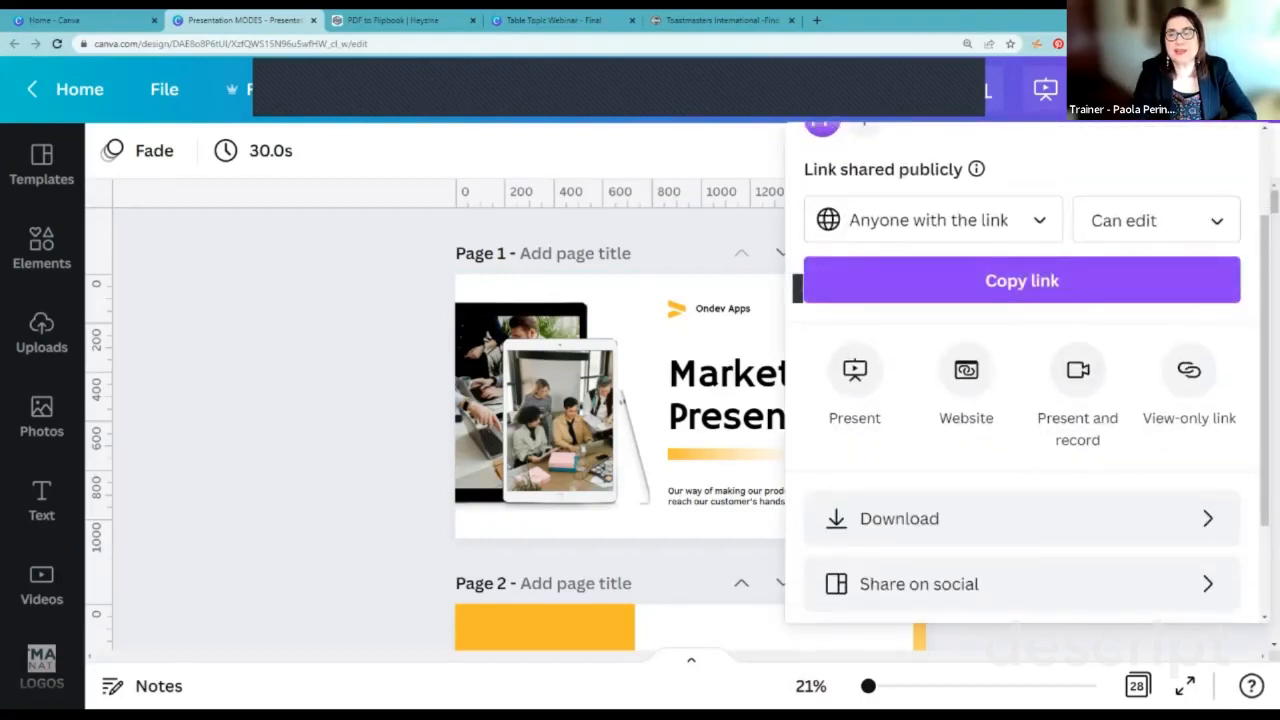
pyautogui.click(966, 372)
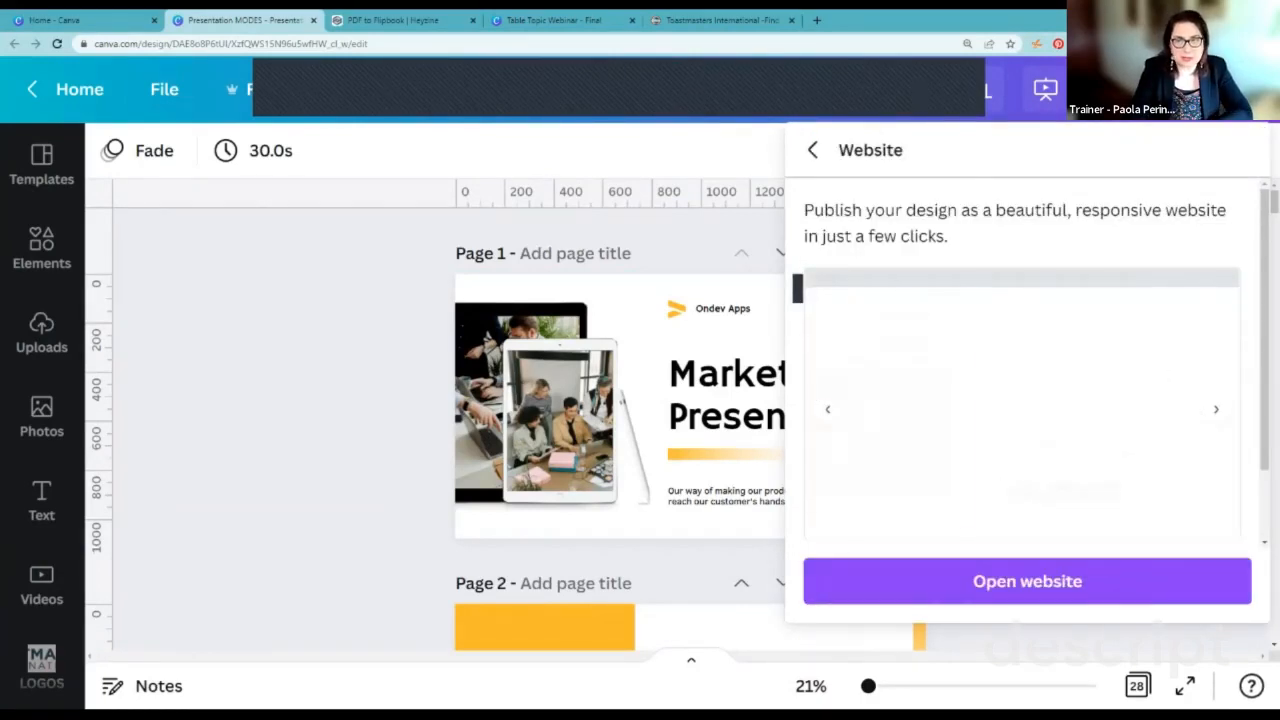
pyautogui.scroll(-1, 1027, 360)
pyautogui.scroll(-1, 1027, 360)
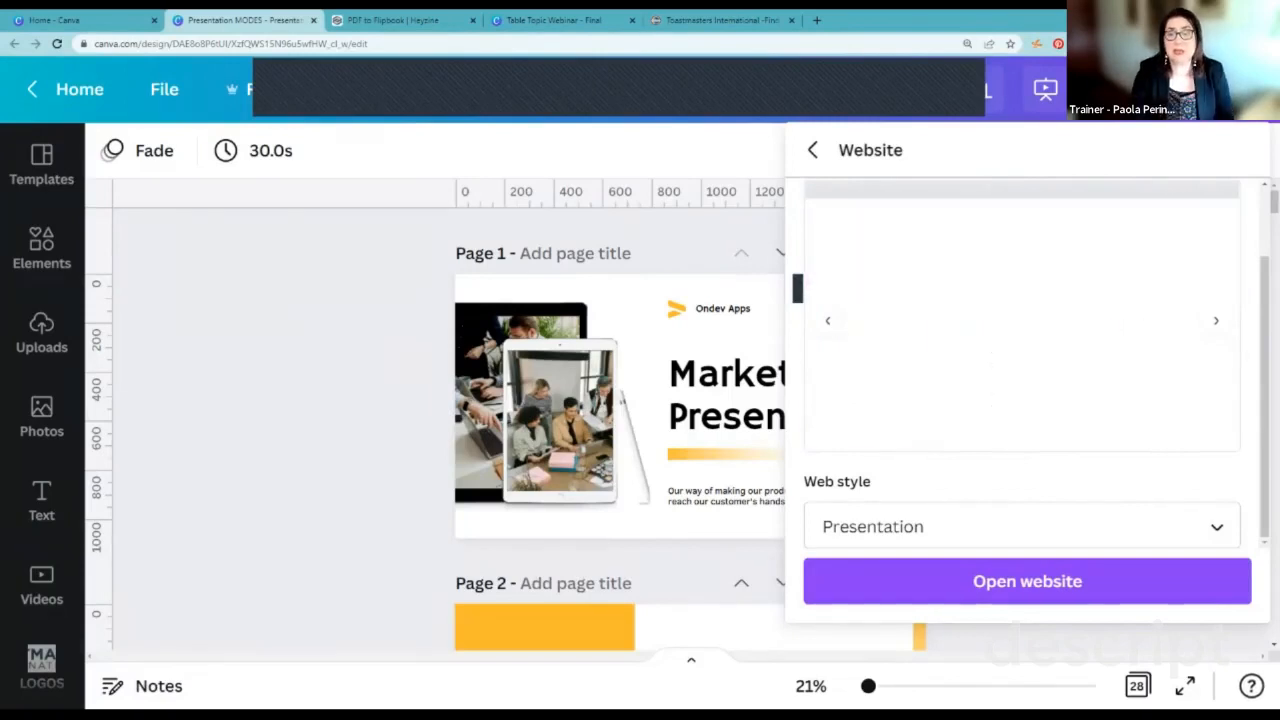
pyautogui.click(1022, 527)
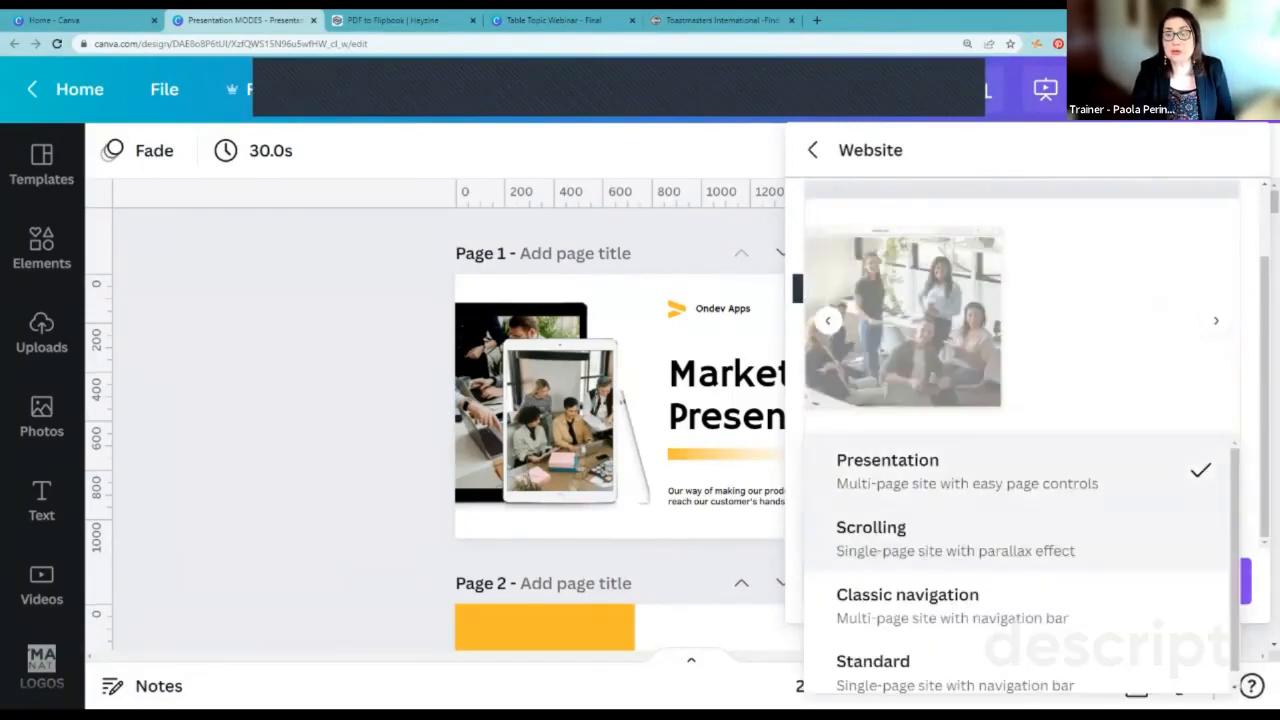
pyautogui.scroll(-1, 1022, 530)
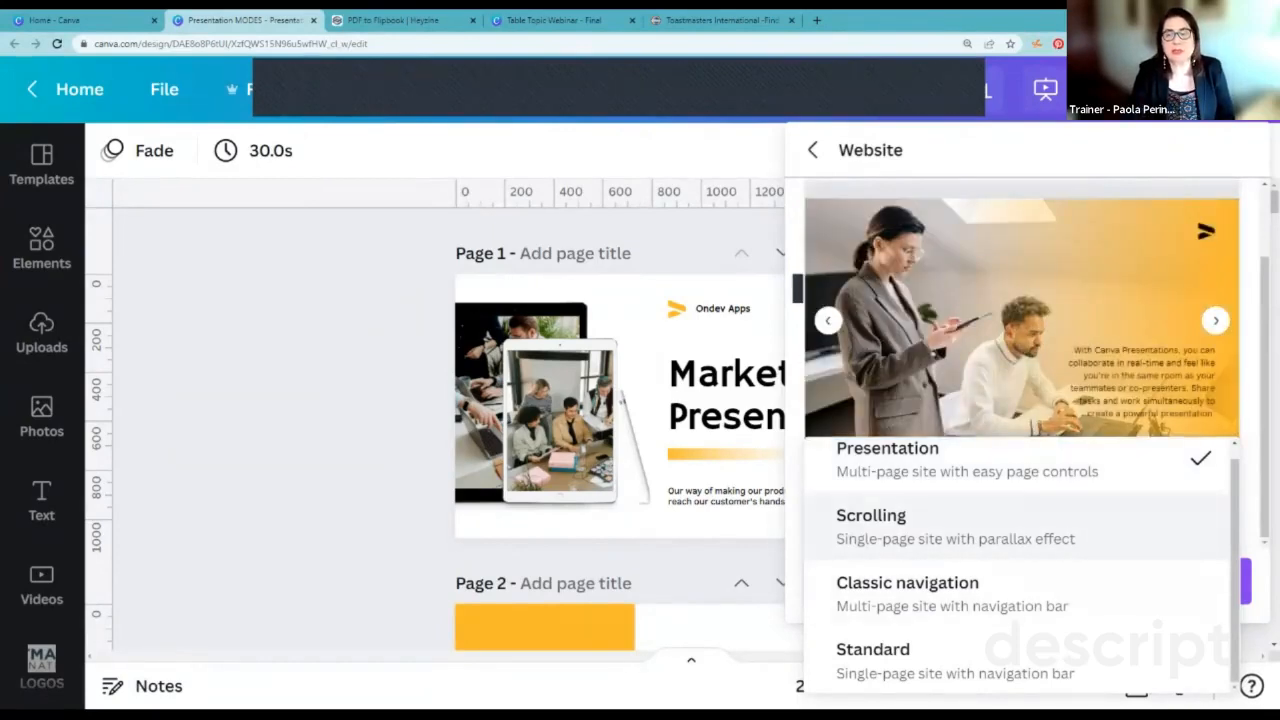
pyautogui.click(900, 525)
pyautogui.click(1027, 581)
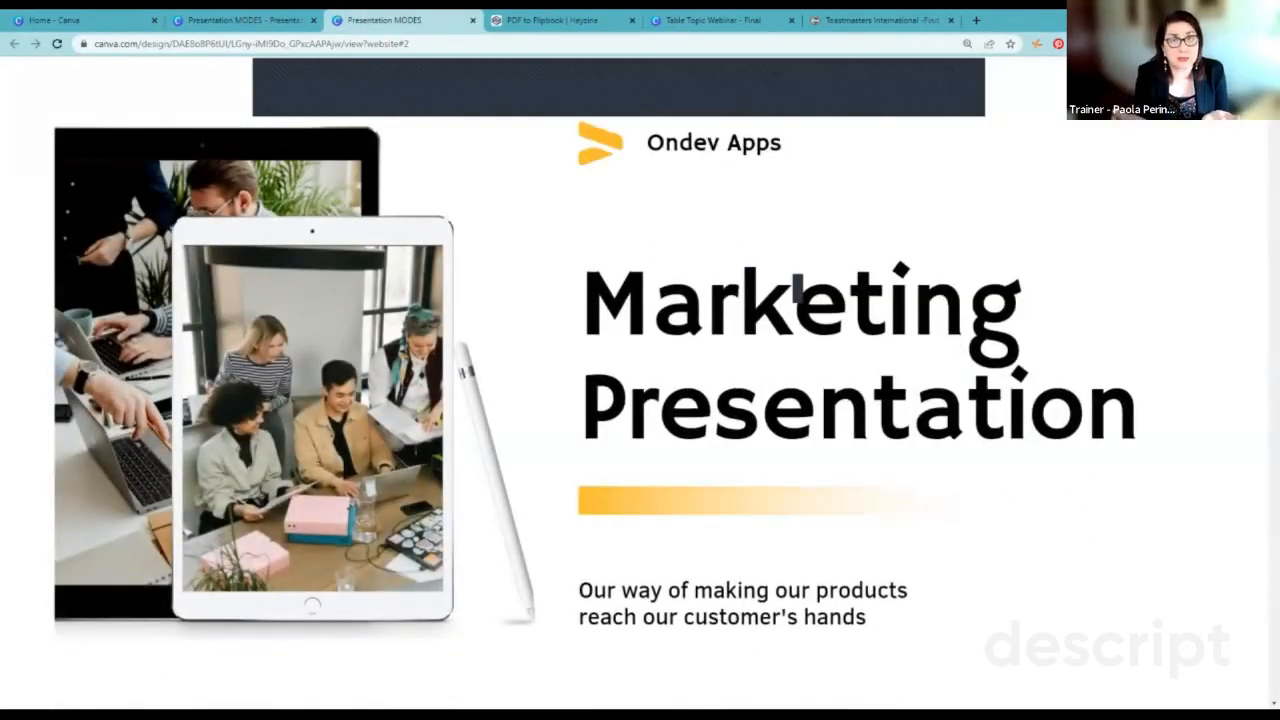
# Step: Examine how the scrolling website presents the slides as one continuous page, return to its start, and close its tab
pyautogui.scroll(-4, 797, 290)
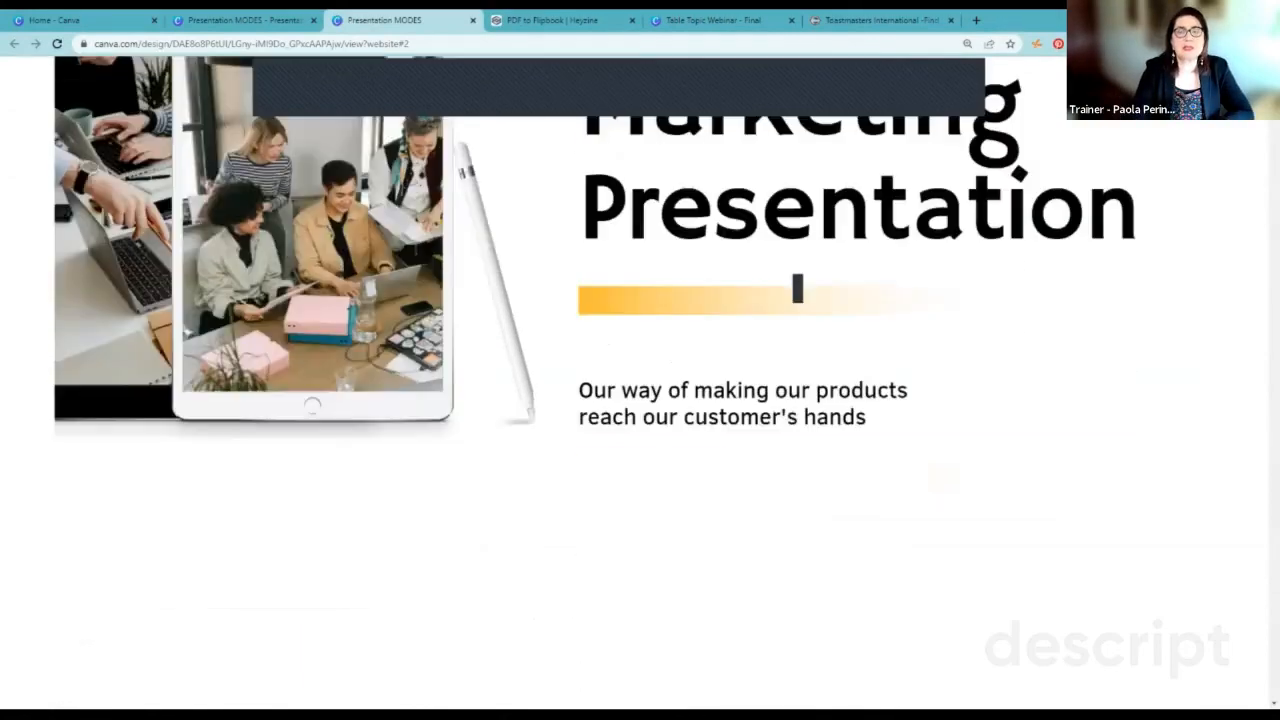
pyautogui.scroll(-8, 797, 288)
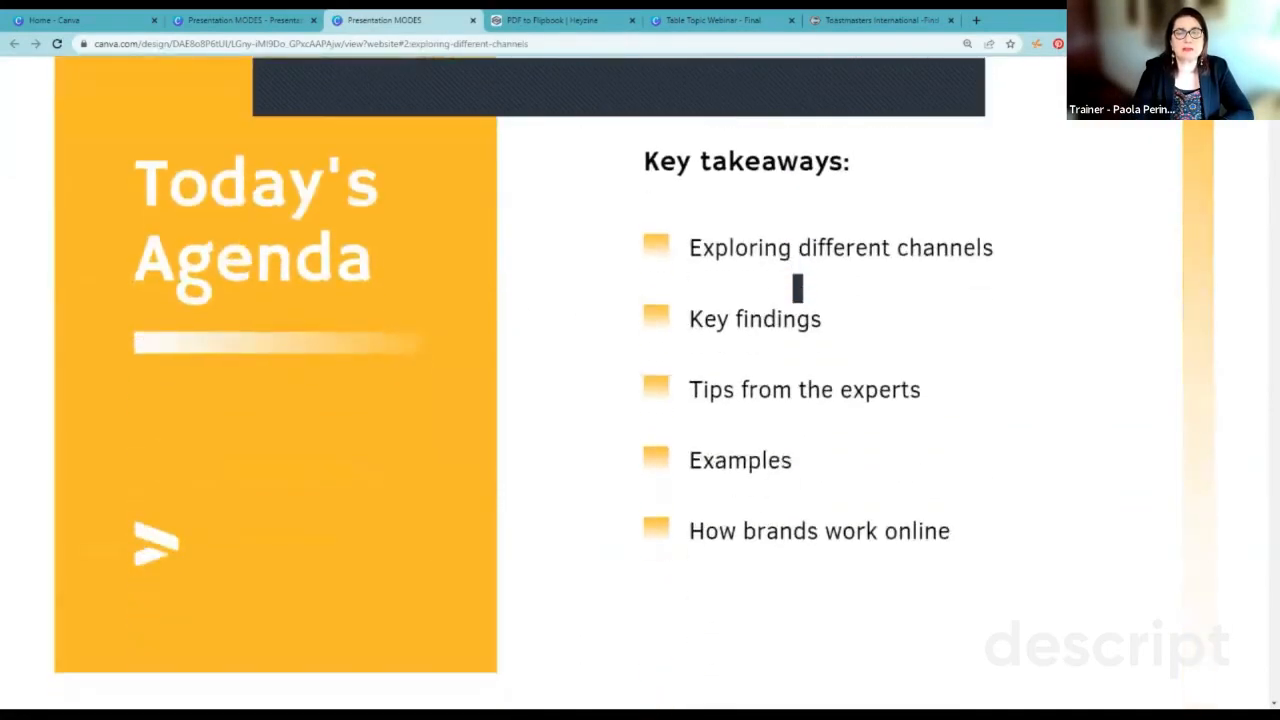
pyautogui.scroll(-8, 797, 288)
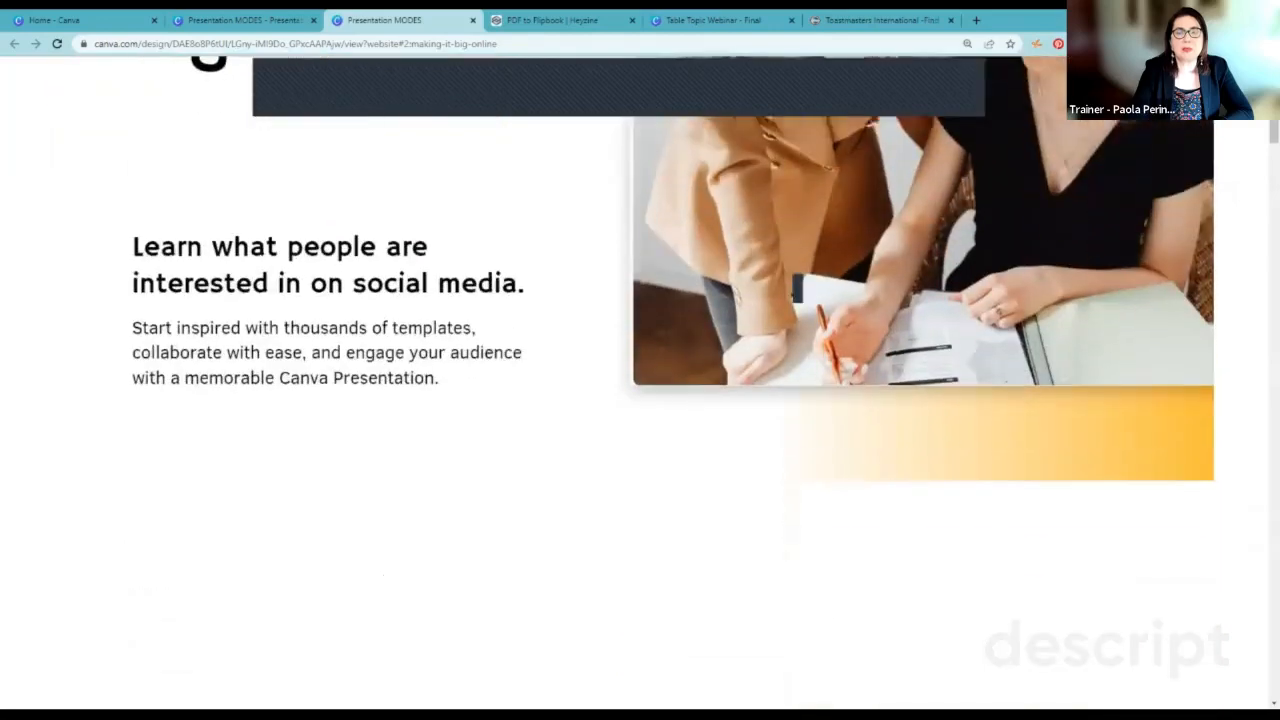
pyautogui.scroll(-3, 797, 288)
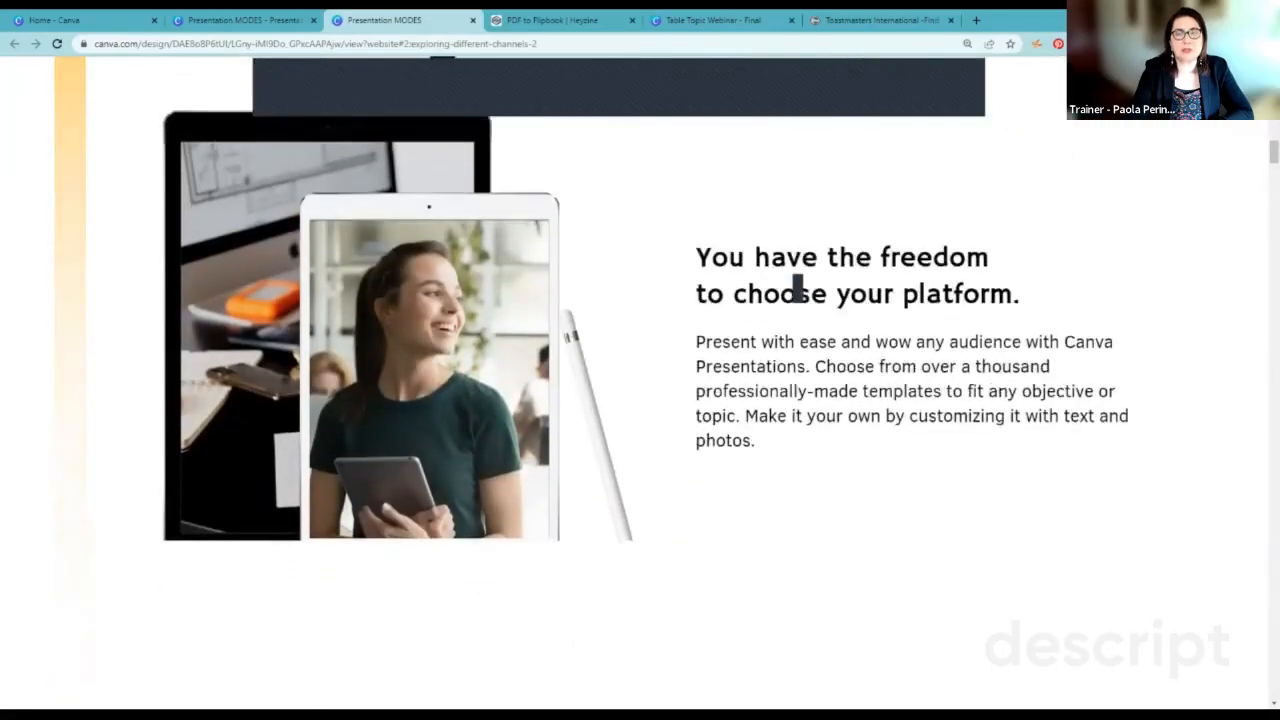
pyautogui.scroll(4, 797, 288)
pyautogui.scroll(6, 797, 288)
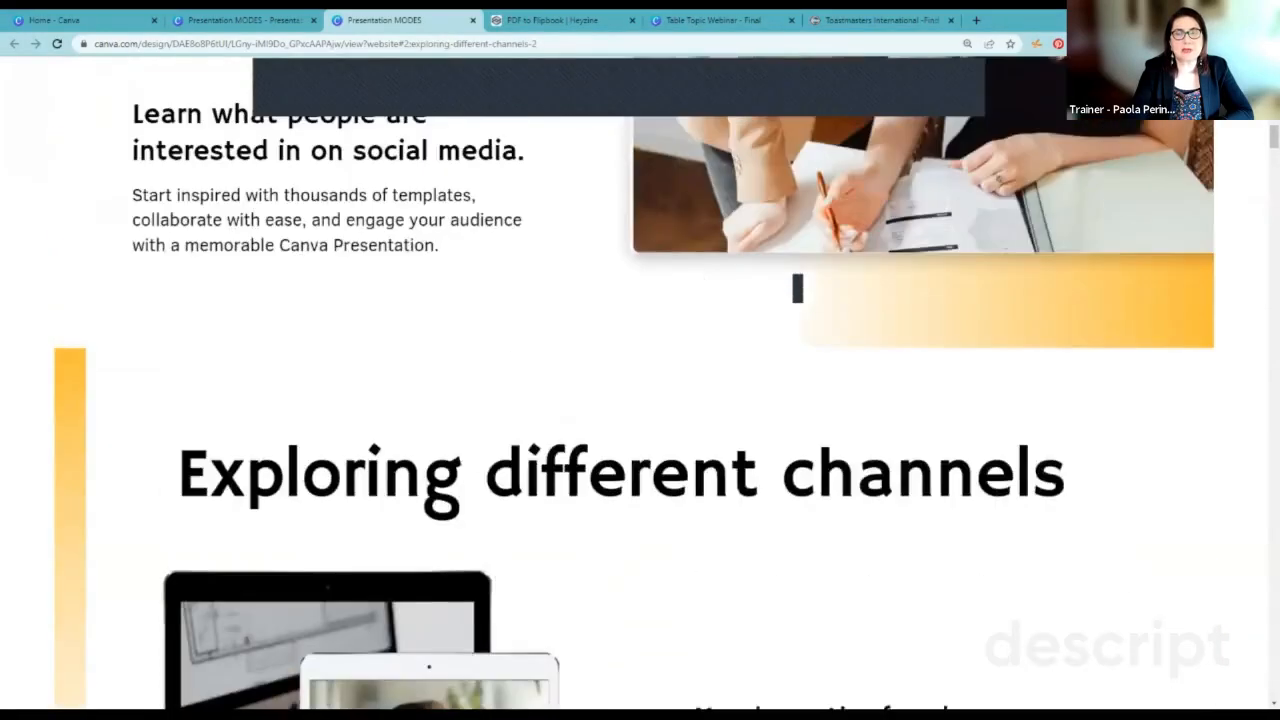
pyautogui.scroll(6, 797, 288)
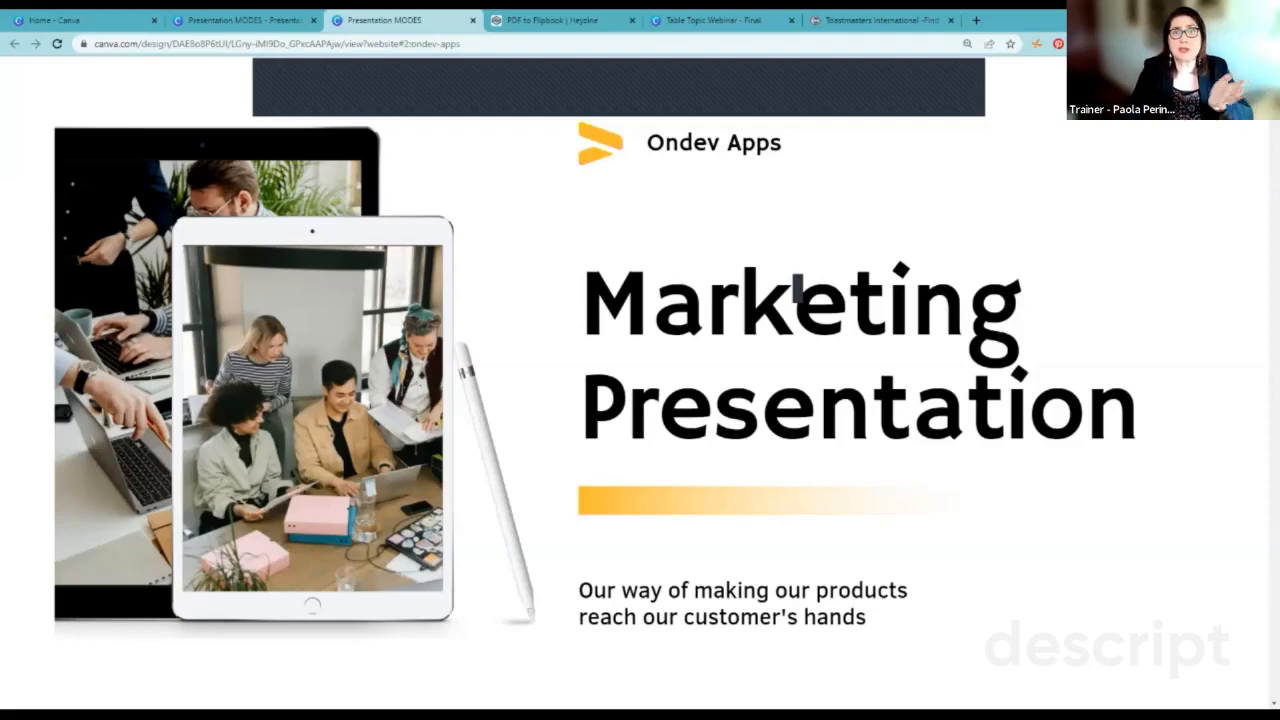
pyautogui.click(473, 20)
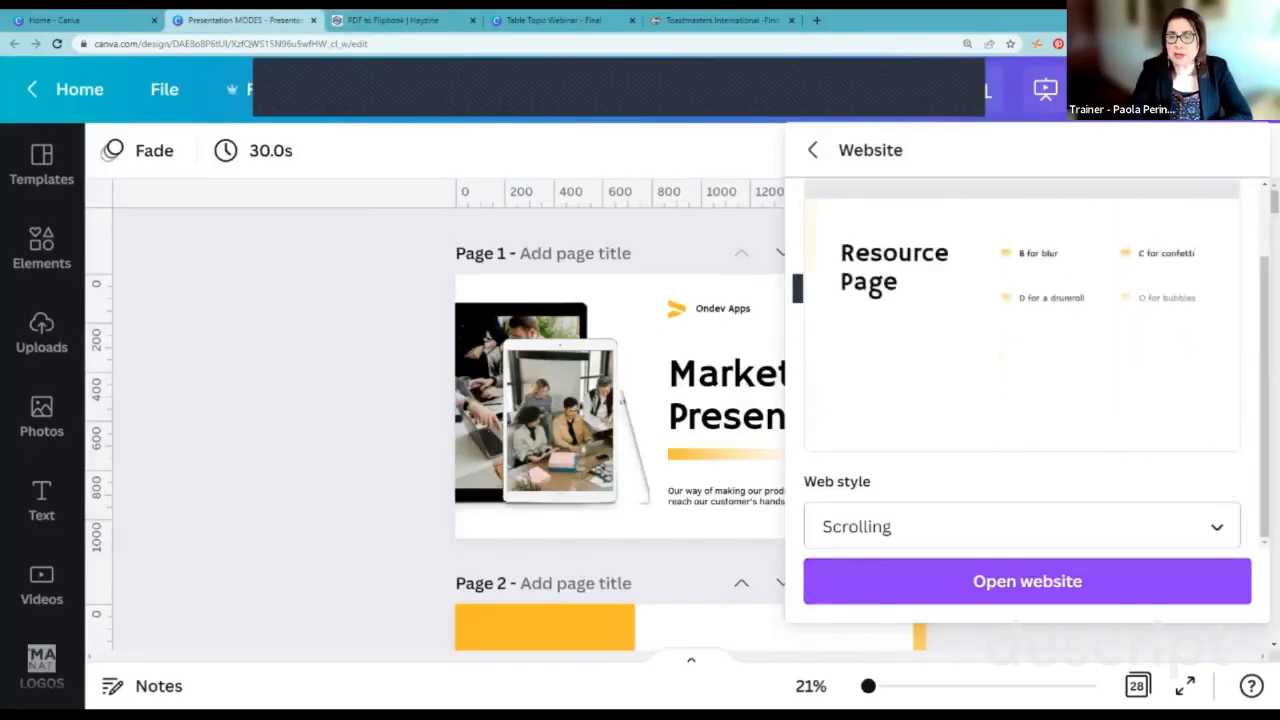
# Step: Change the web style to Classic navigation and open the website
pyautogui.click(1022, 527)
pyautogui.scroll(-1, 1022, 530)
pyautogui.click(907, 592)
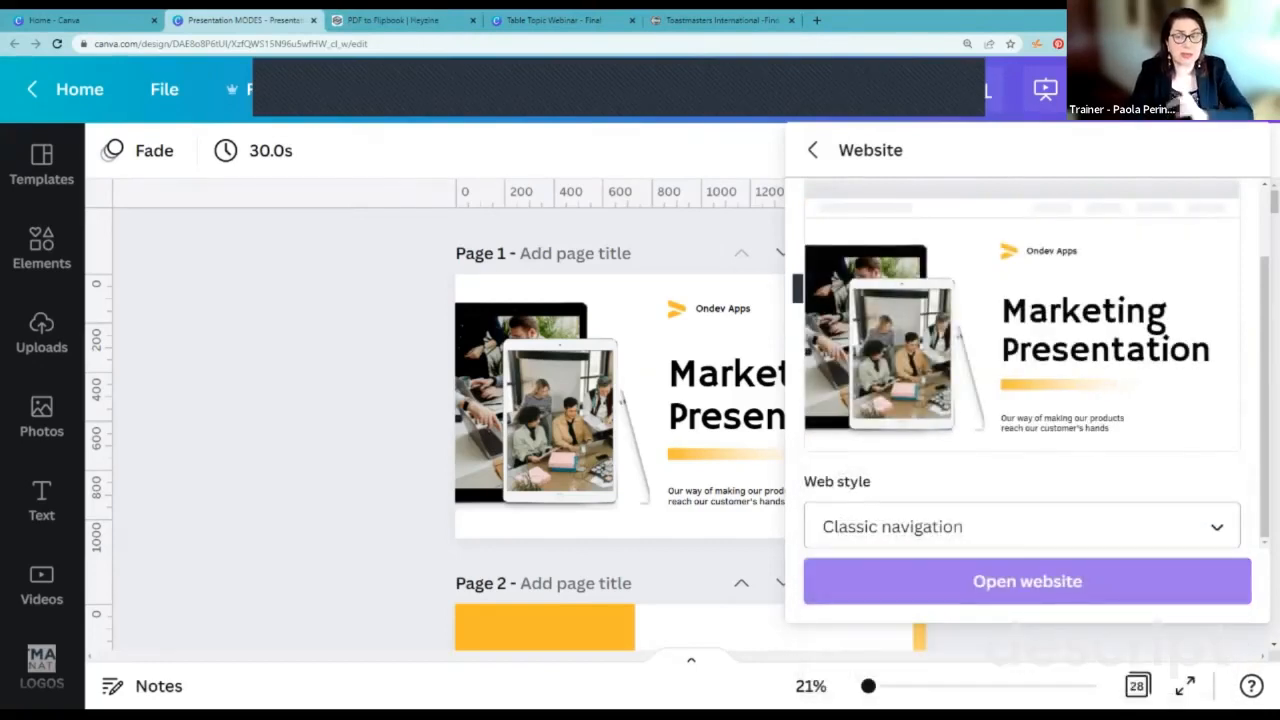
pyautogui.click(1027, 581)
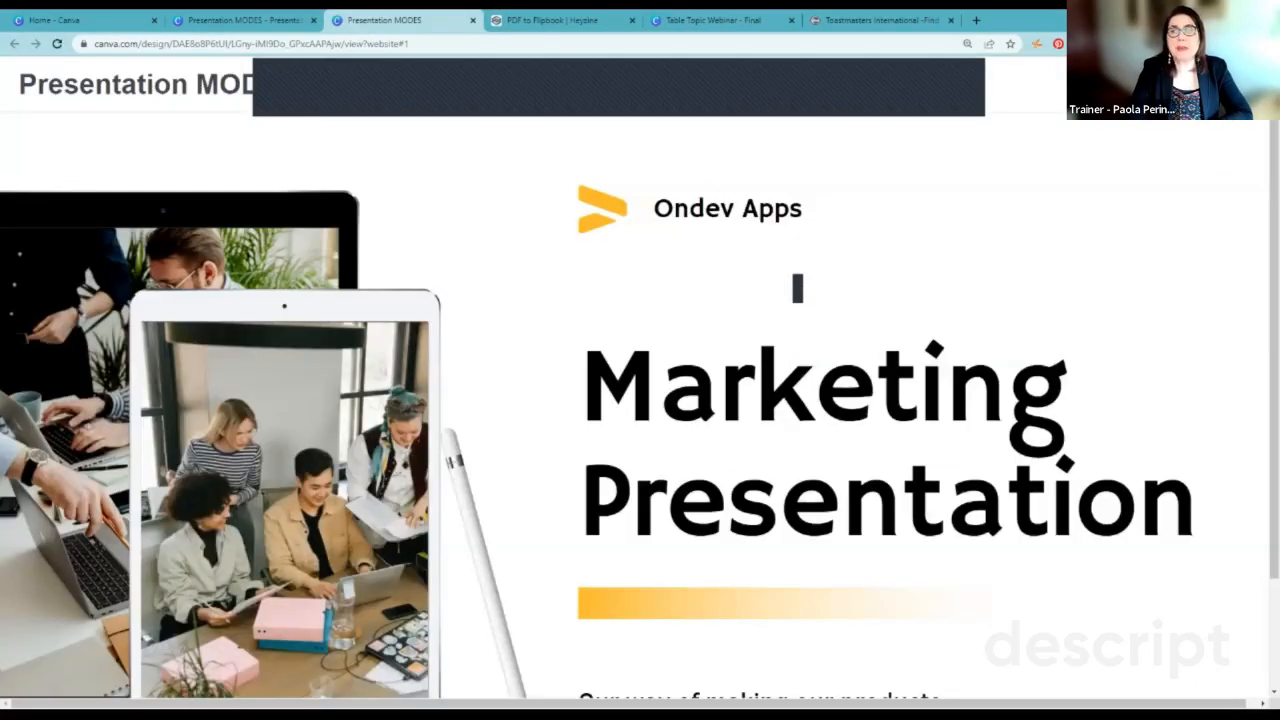
# Step: Visit "Making it big online", "The biggest startups allocate" and "Top 10 Startups" through the site navigation, and close the website
pyautogui.click(1238, 85)
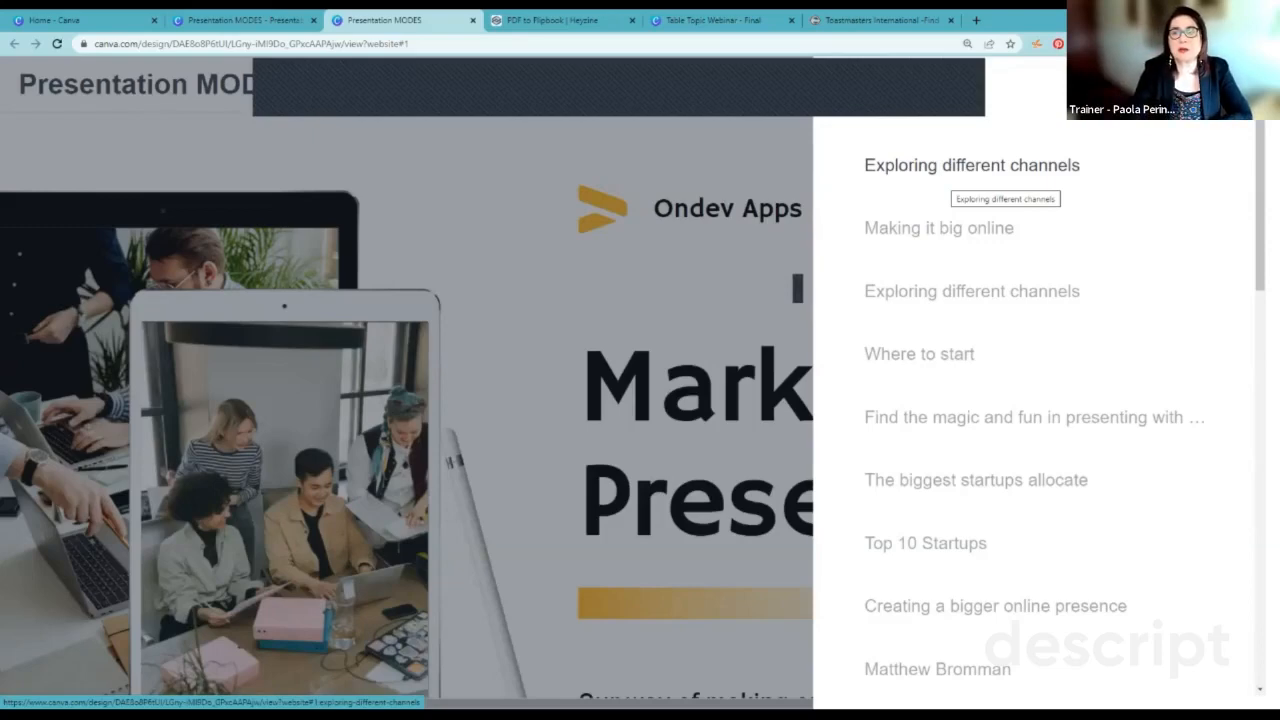
pyautogui.click(939, 228)
pyautogui.moveTo(1150, 417)
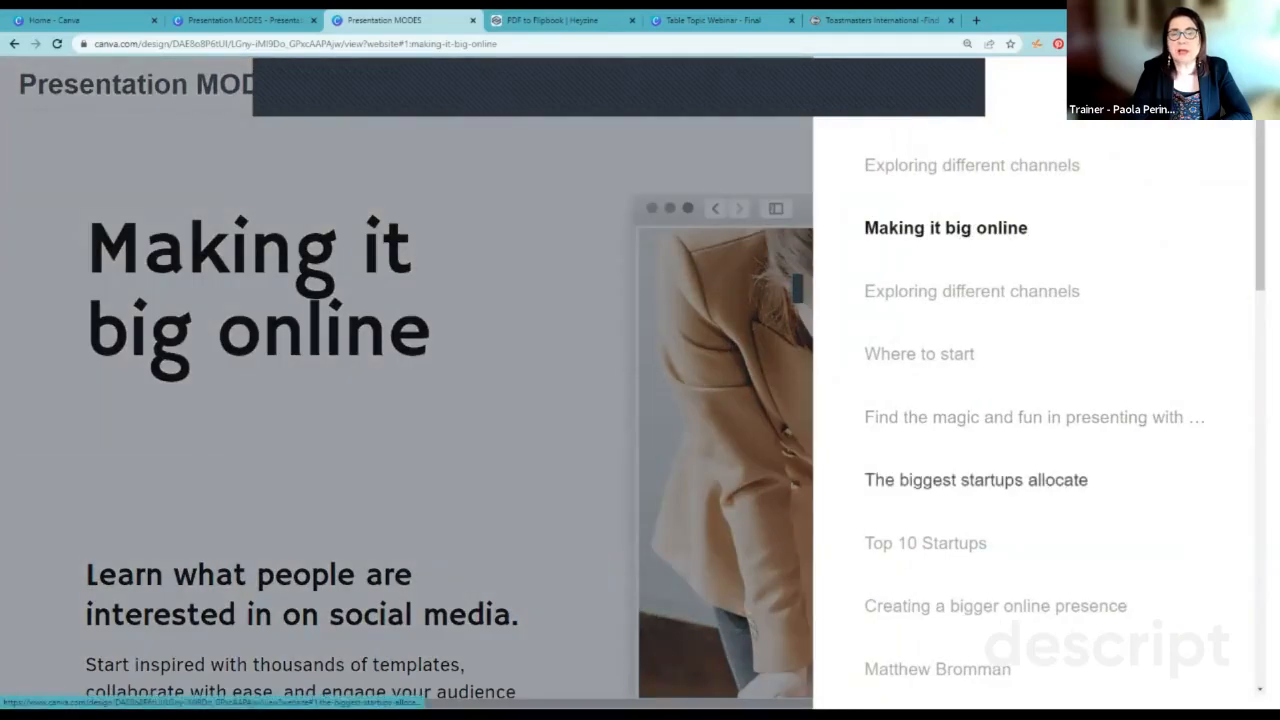
pyautogui.click(975, 480)
pyautogui.moveTo(1250, 400)
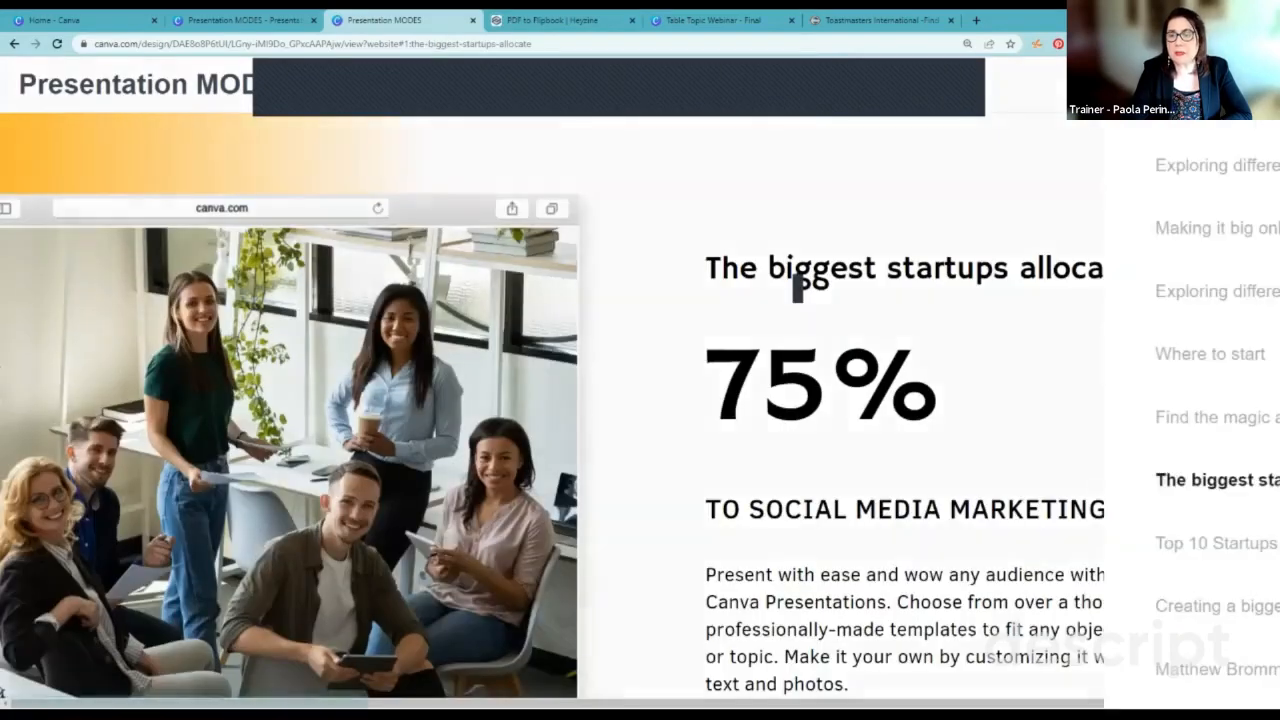
pyautogui.click(900, 620)
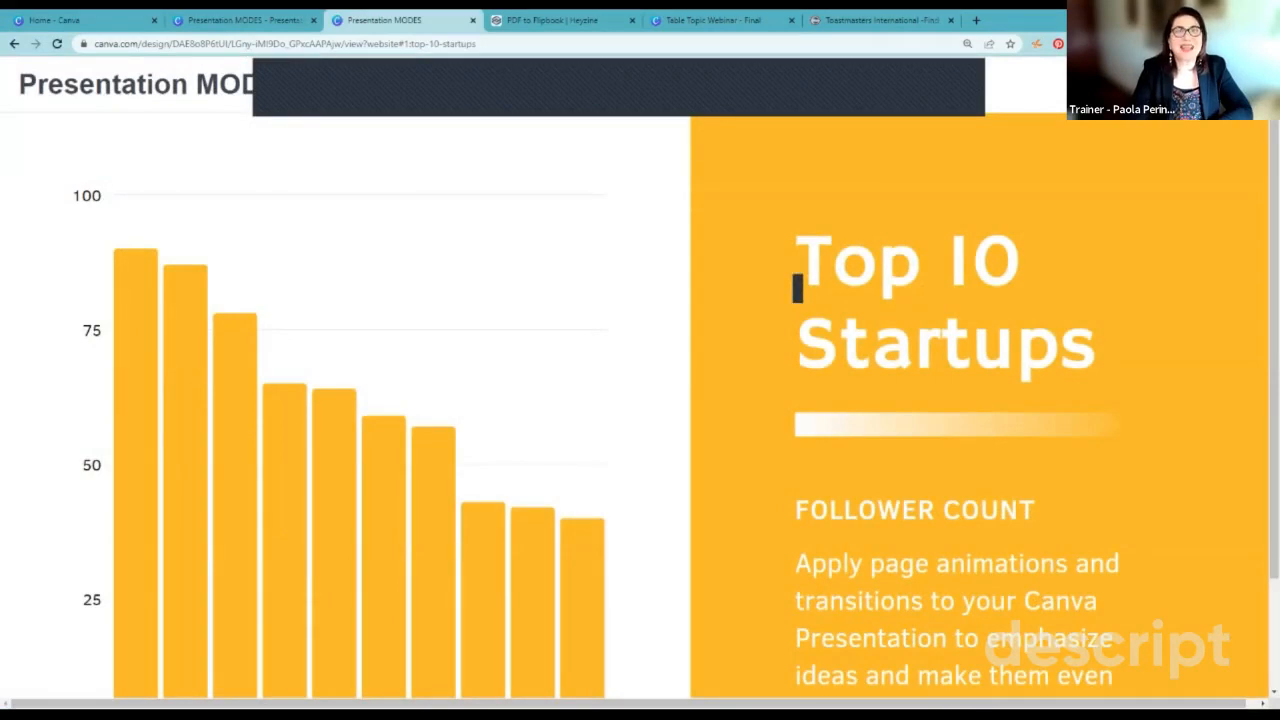
pyautogui.hotkey('ctrl', 'w')
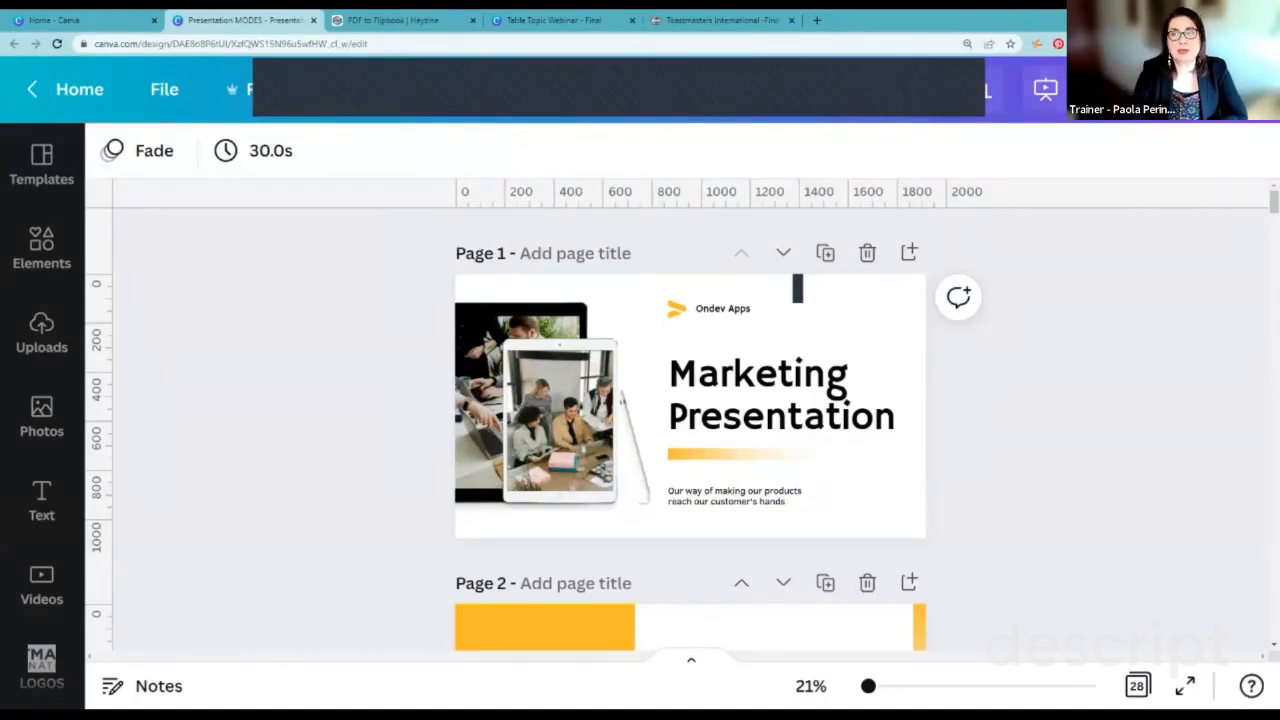
# Step: Open the design's download settings to review the file type and page selection, and return to the sharing options
pyautogui.click(1203, 90)
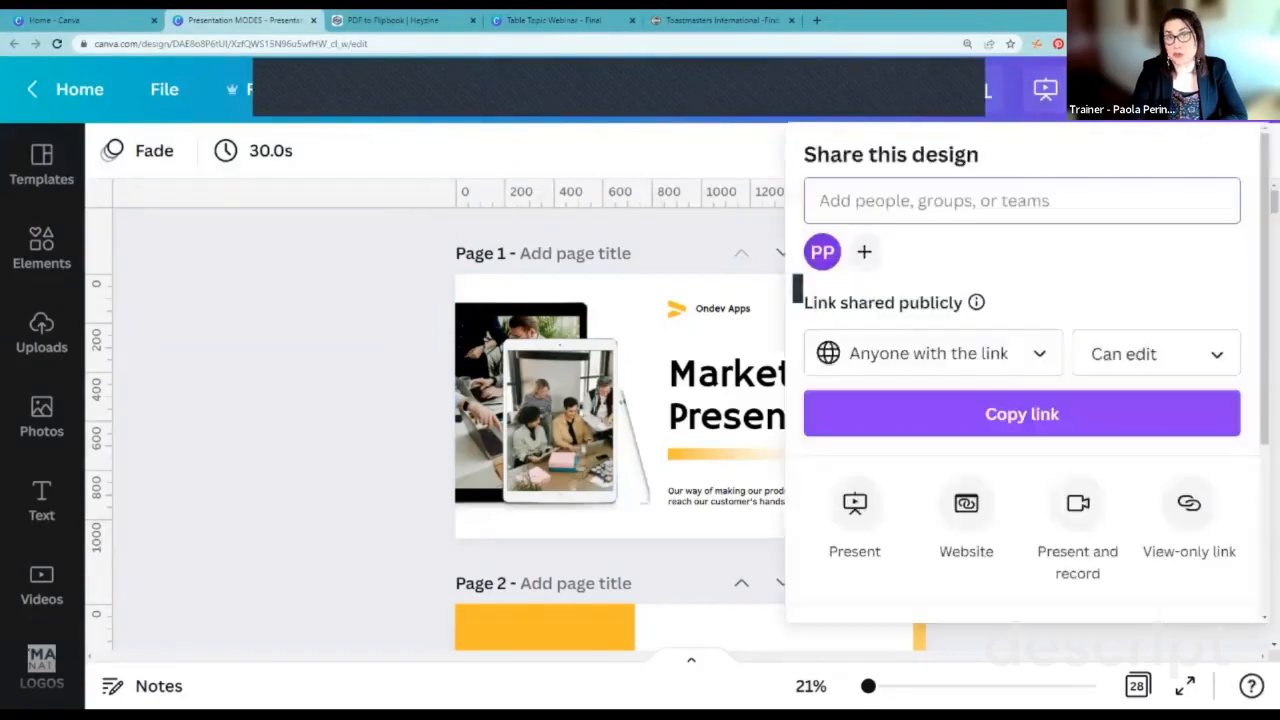
pyautogui.scroll(-3, 1022, 500)
pyautogui.click(880, 400)
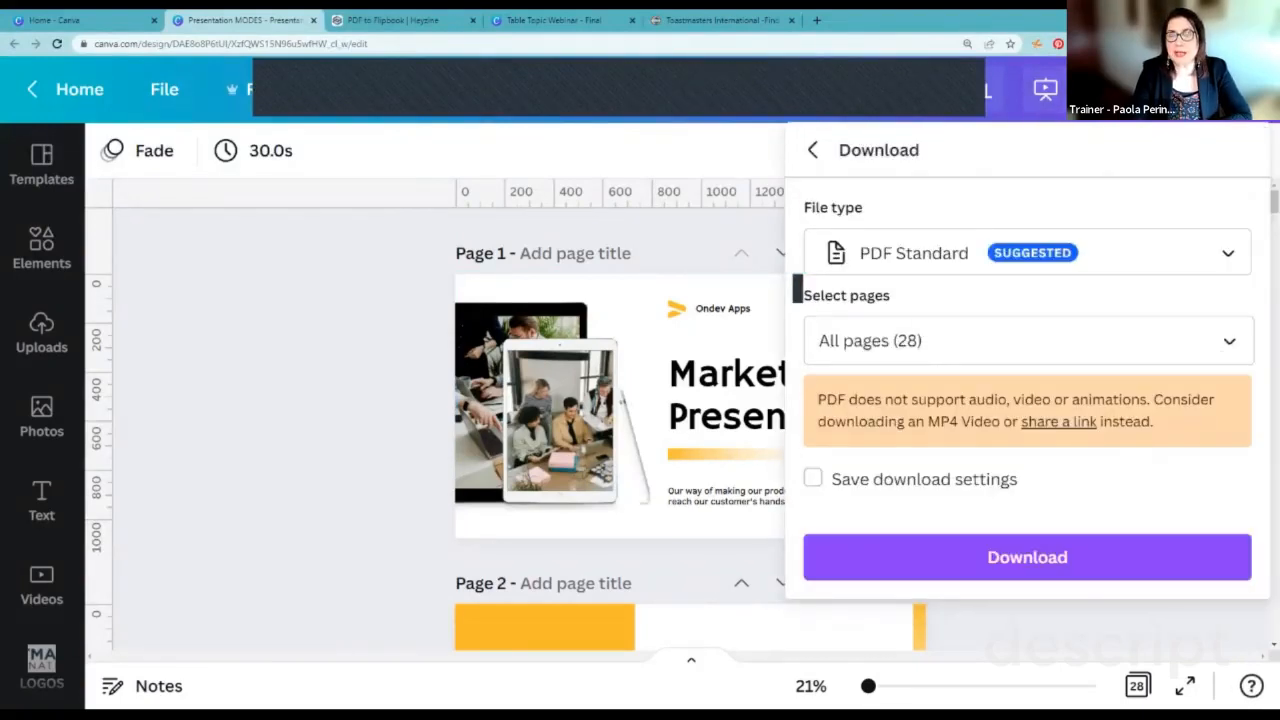
pyautogui.click(813, 150)
# Step: Examine the Social and Save destinations in the full list of publishing options, and return to the main sharing options
pyautogui.scroll(-2, 1150, 358)
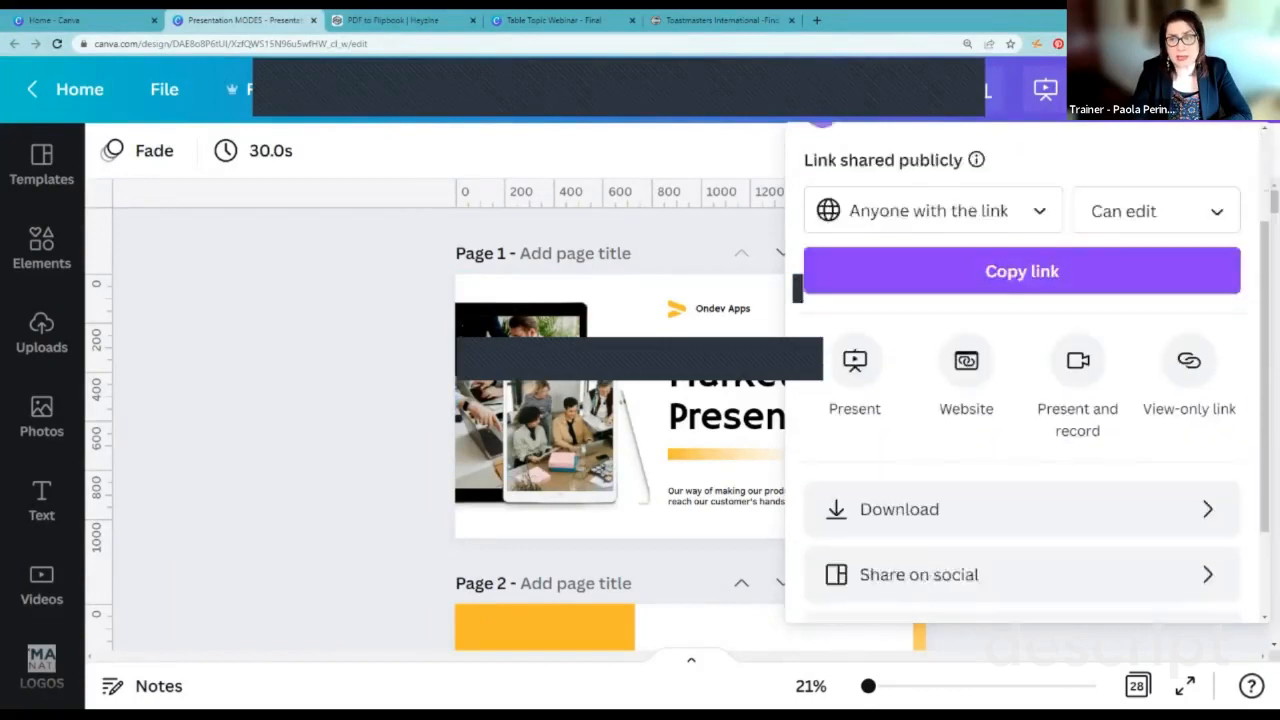
pyautogui.scroll(-2, 1022, 445)
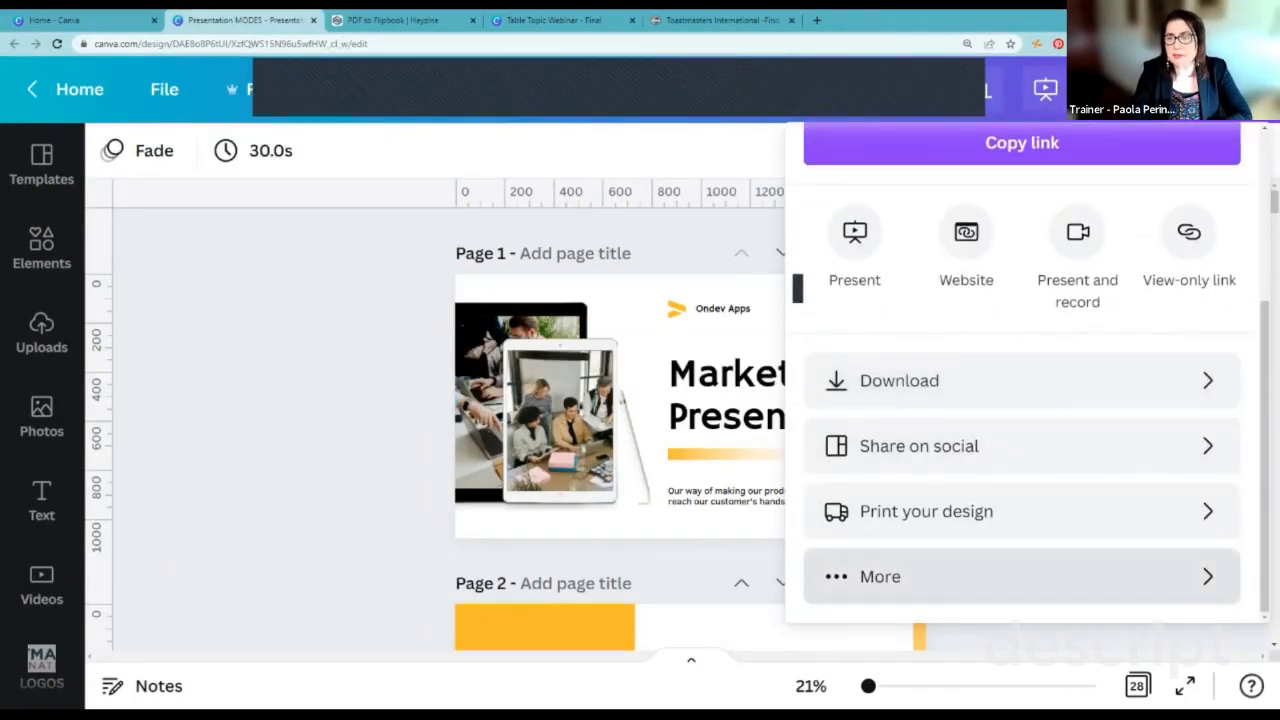
pyautogui.click(1022, 576)
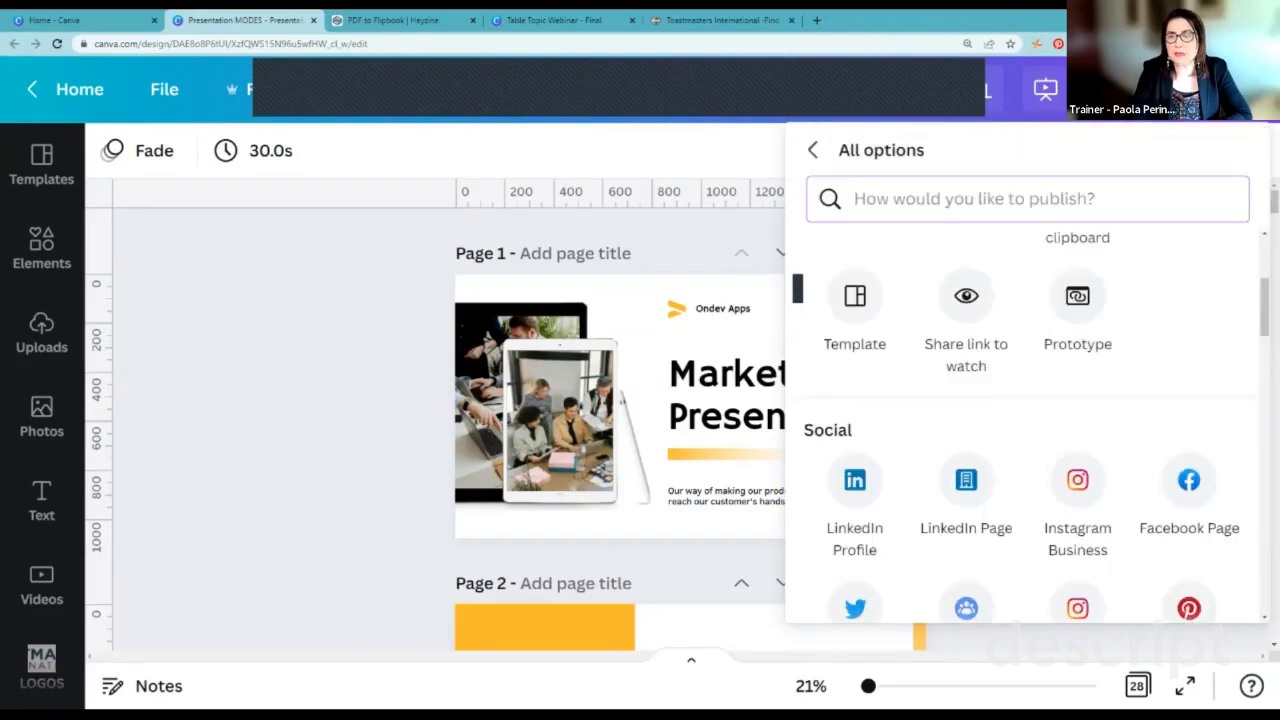
pyautogui.scroll(-3, 1022, 400)
pyautogui.scroll(-3, 1037, 405)
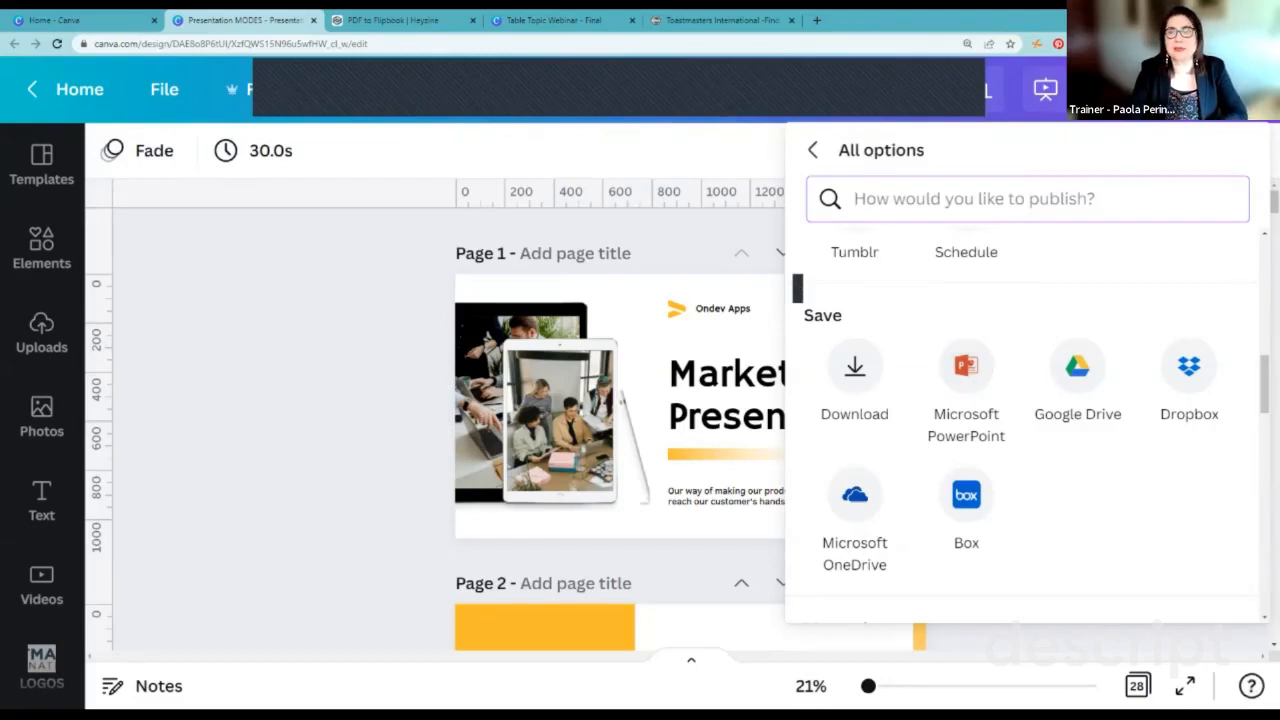
pyautogui.click(813, 150)
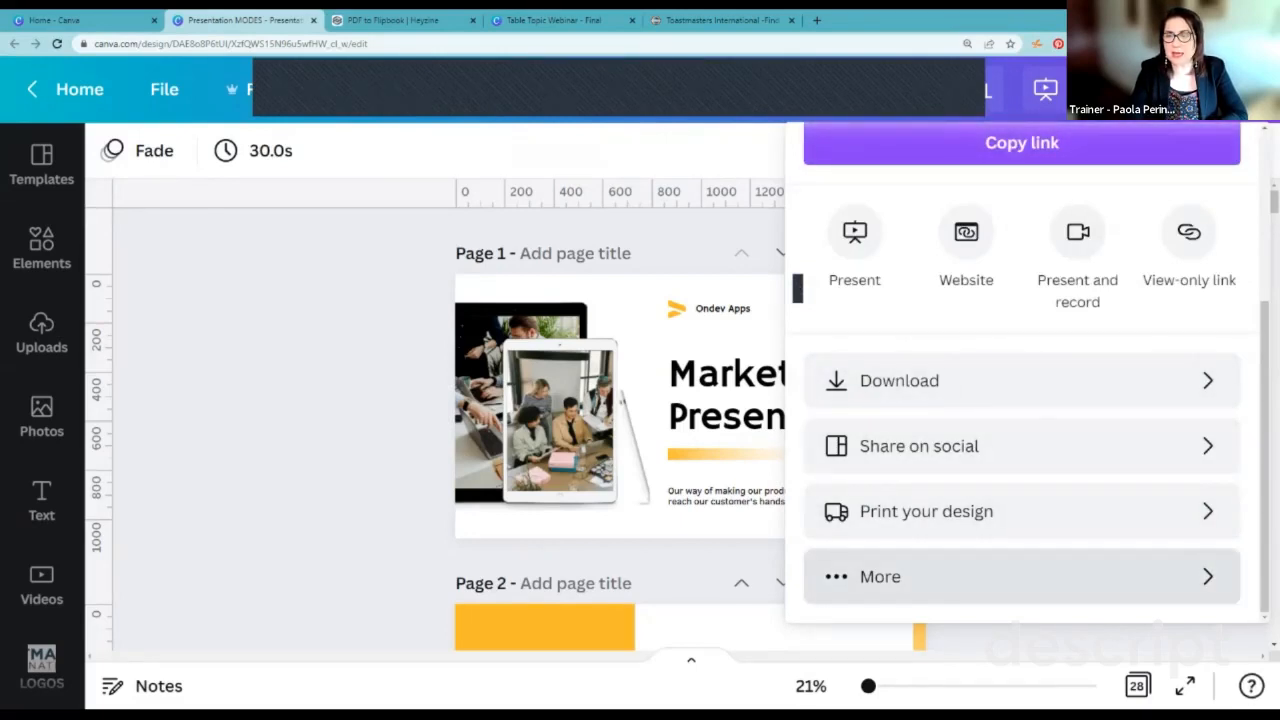
# Step: Reopen the full list of publishing options, examine the Save, Messaging, Design and More options groups, and return to the sharing options
pyautogui.click(880, 576)
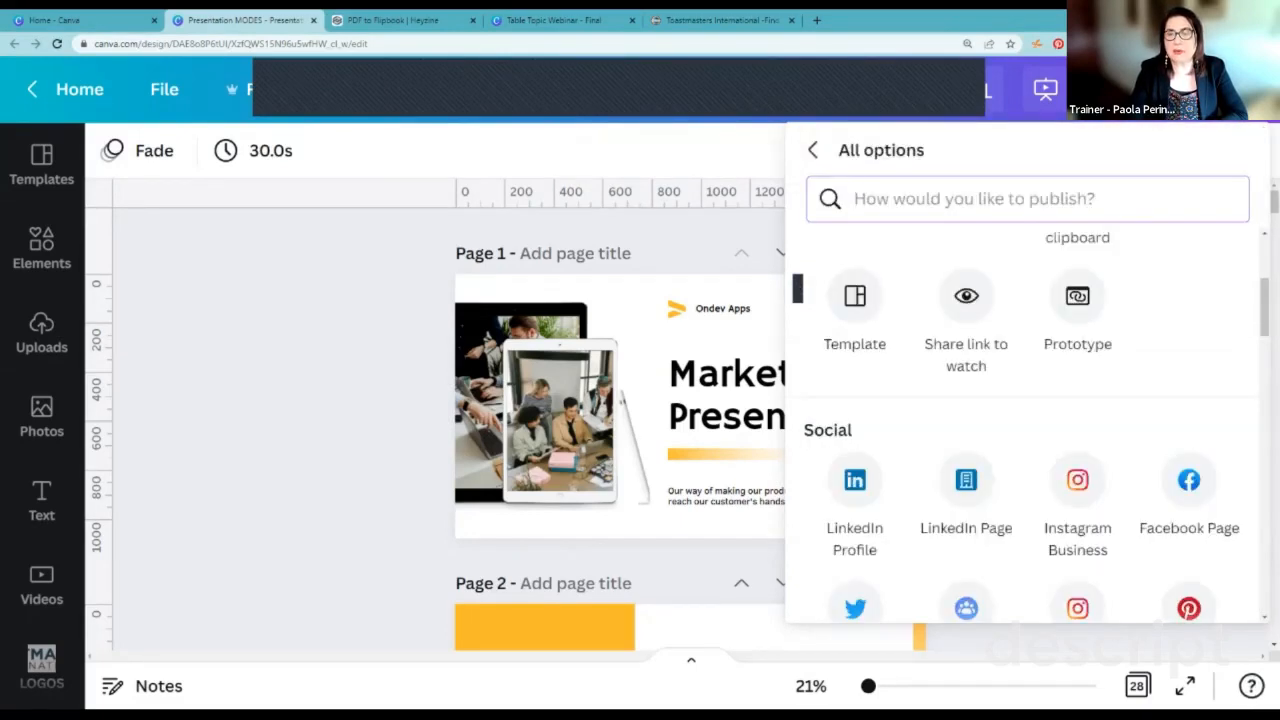
pyautogui.scroll(-6, 1022, 405)
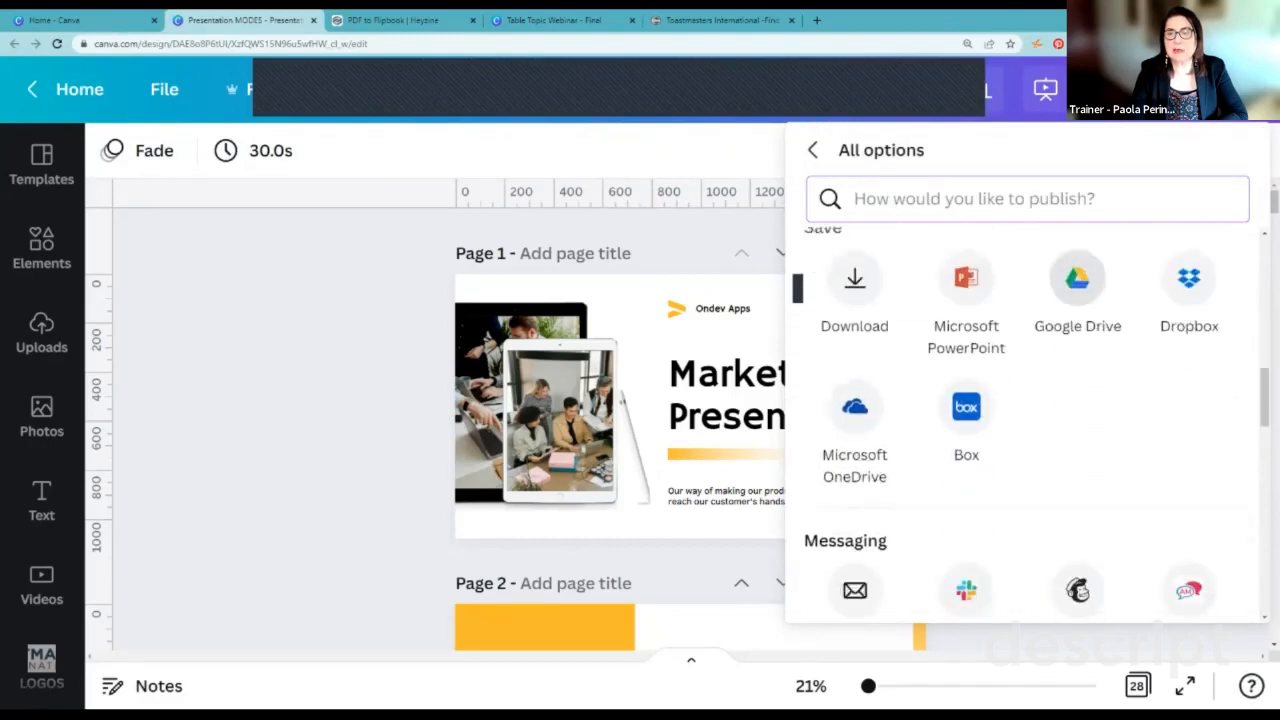
pyautogui.scroll(-5, 1022, 405)
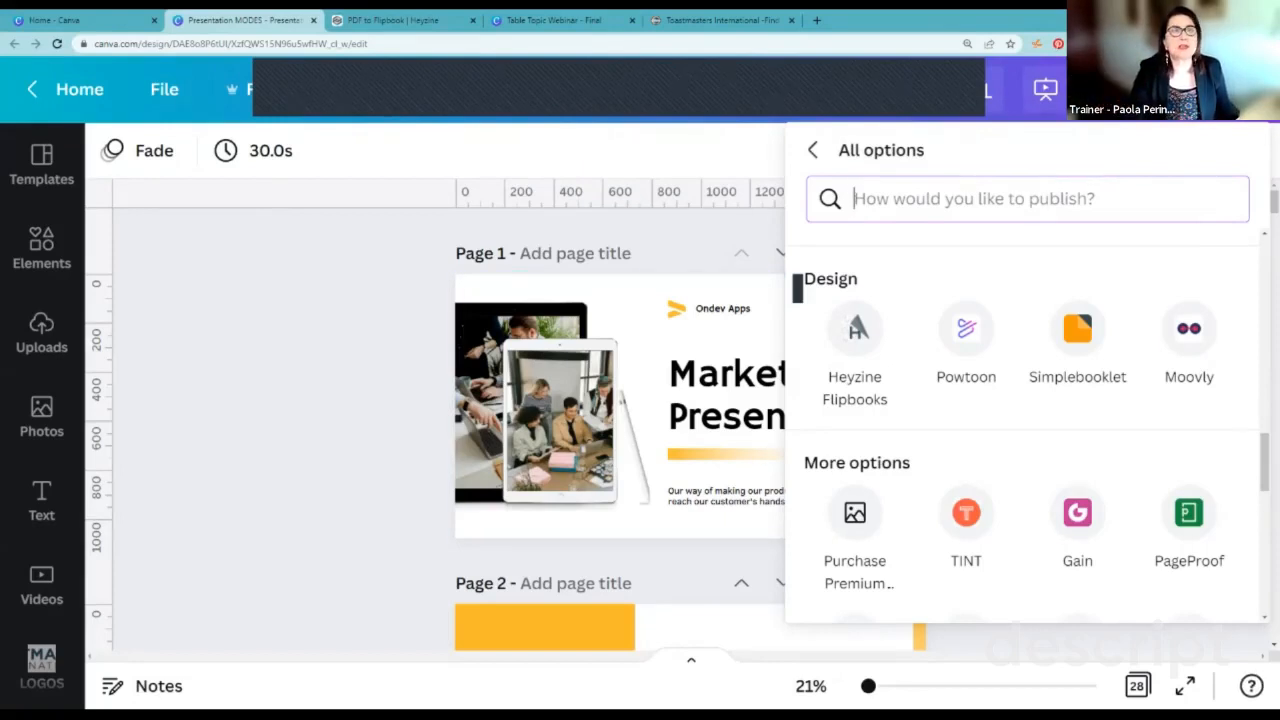
pyautogui.click(813, 150)
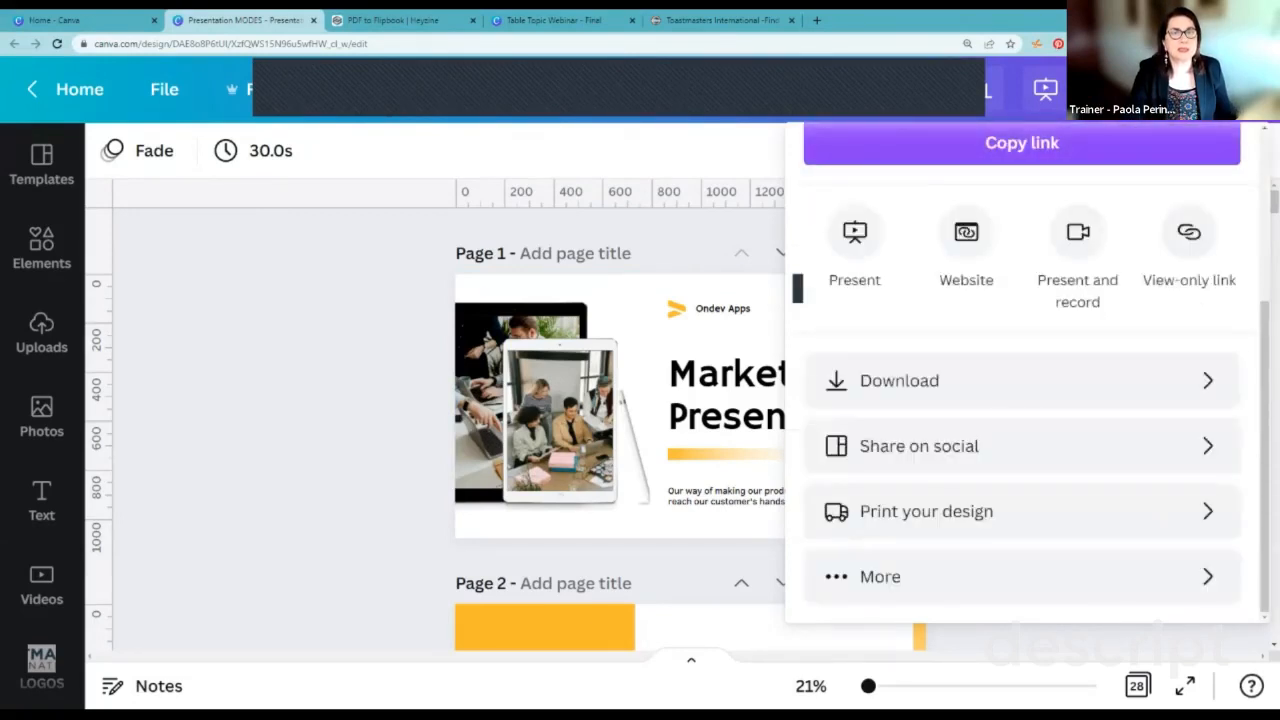
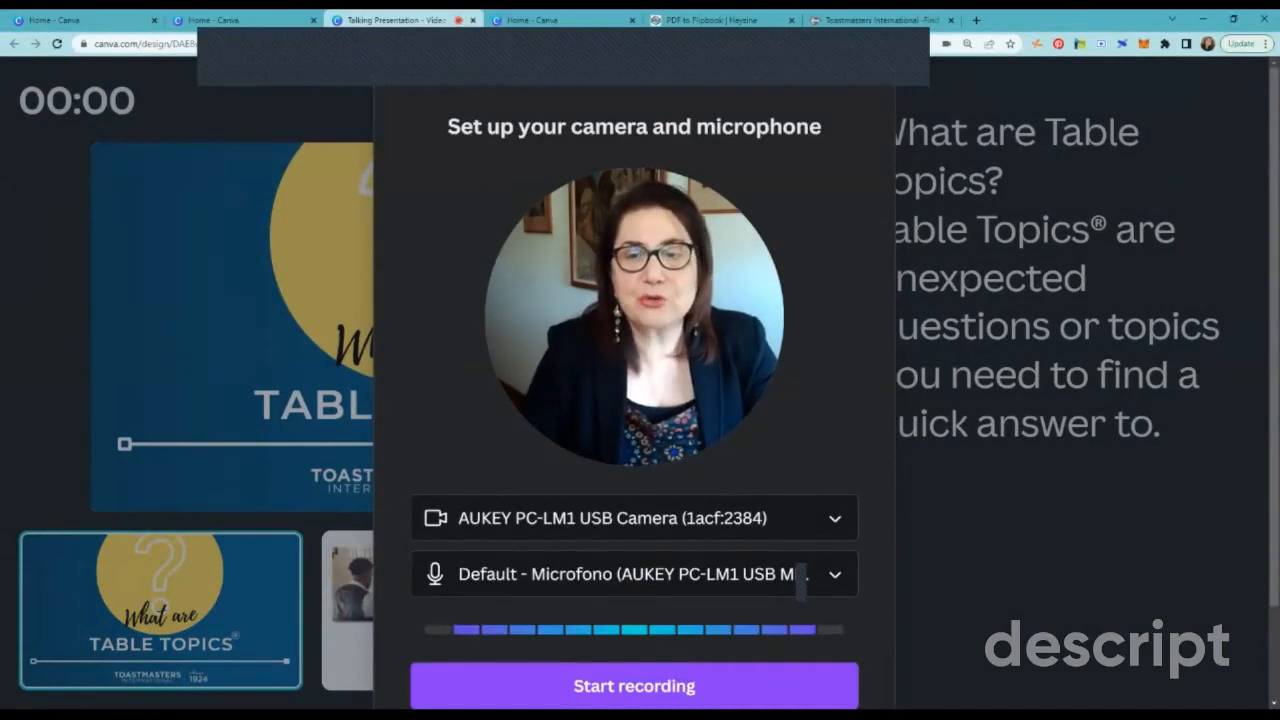
# Step: Set the camera to "No camera" in the recording setup and start recording the presentation
pyautogui.click(834, 519)
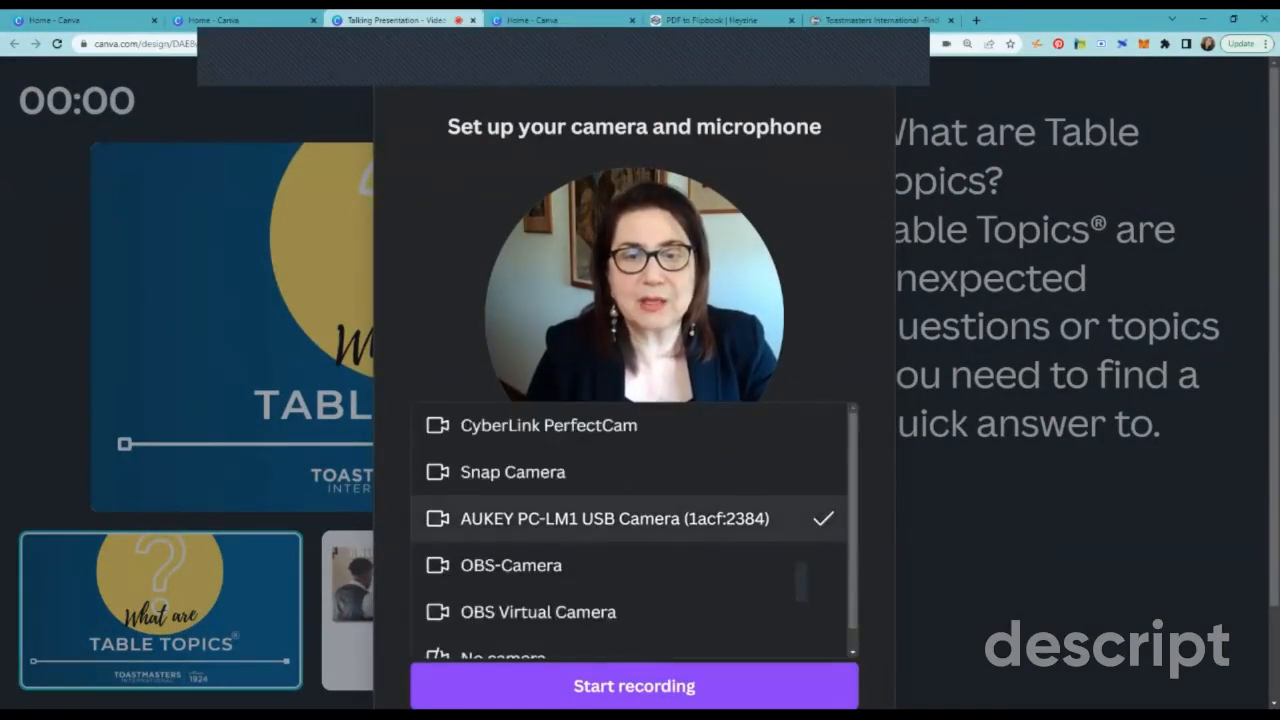
pyautogui.press('Down')
pyautogui.press('Down')
pyautogui.press('Down')
pyautogui.press('Return')
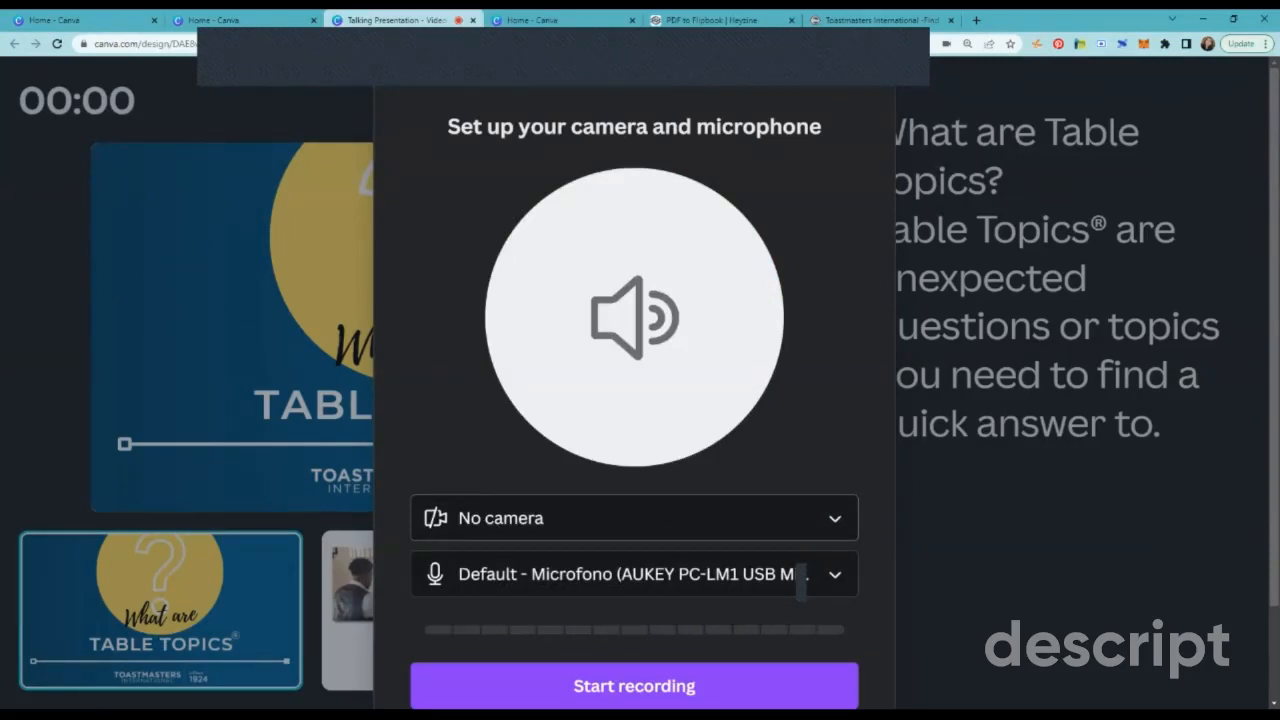
pyautogui.scroll(-2, 801, 585)
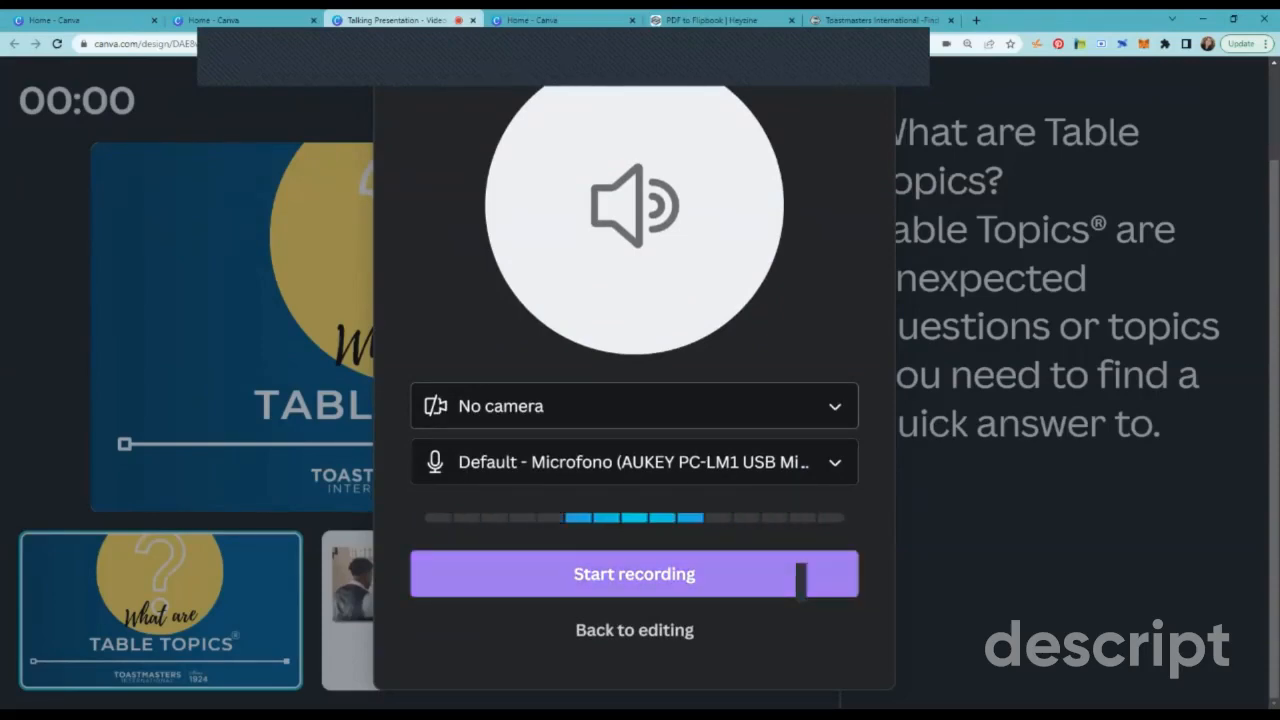
pyautogui.click(800, 578)
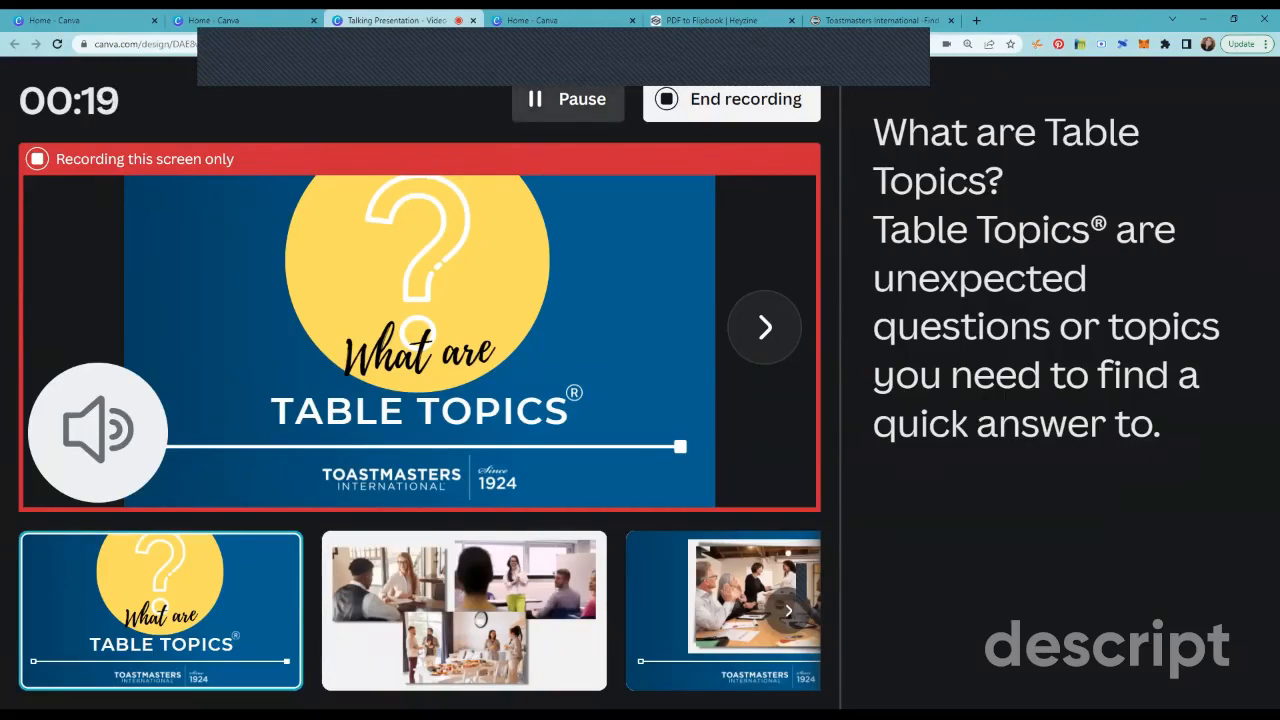
# Step: Pause and resume the recording, and advance the presentation to the alarm clock slide
pyautogui.click(568, 98)
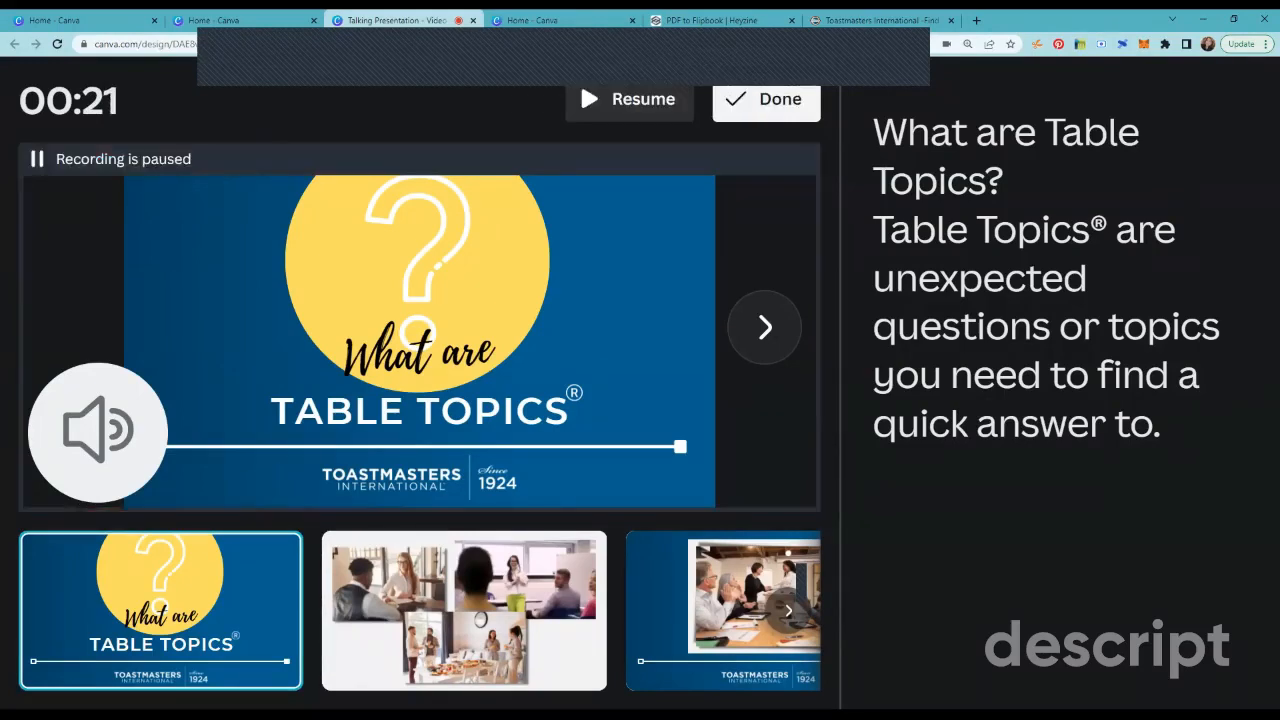
pyautogui.click(622, 98)
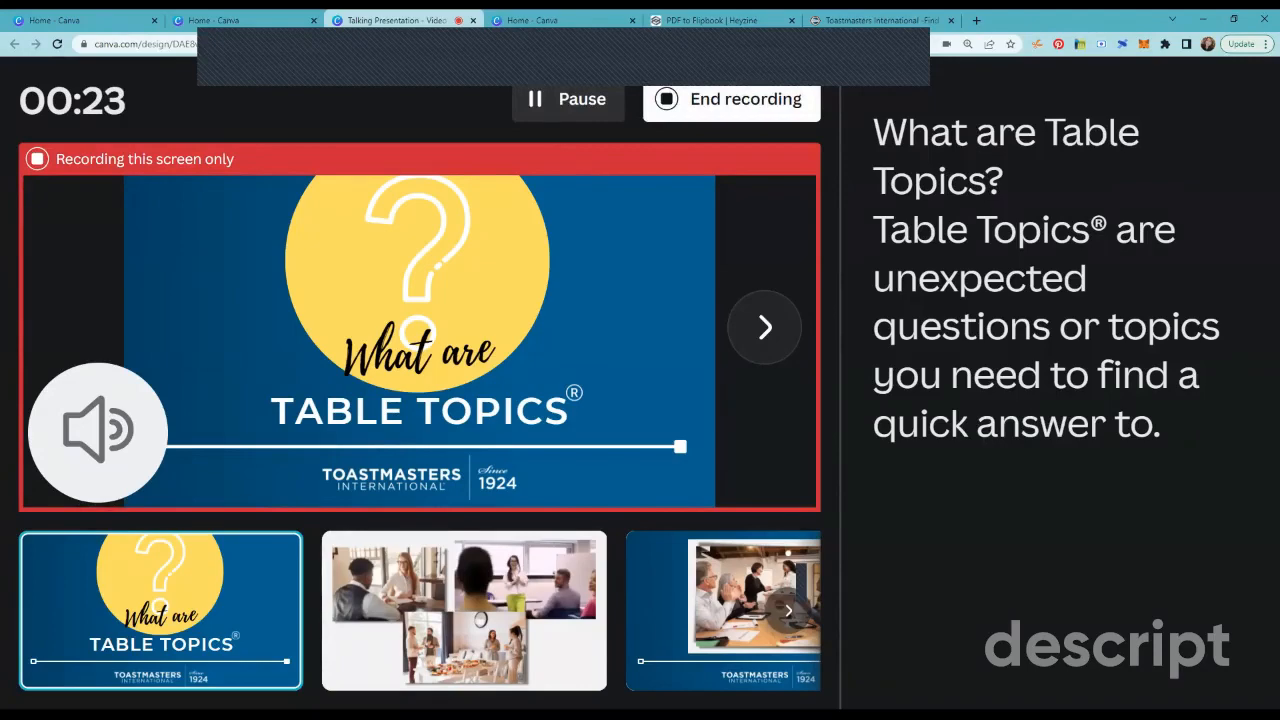
pyautogui.click(764, 327)
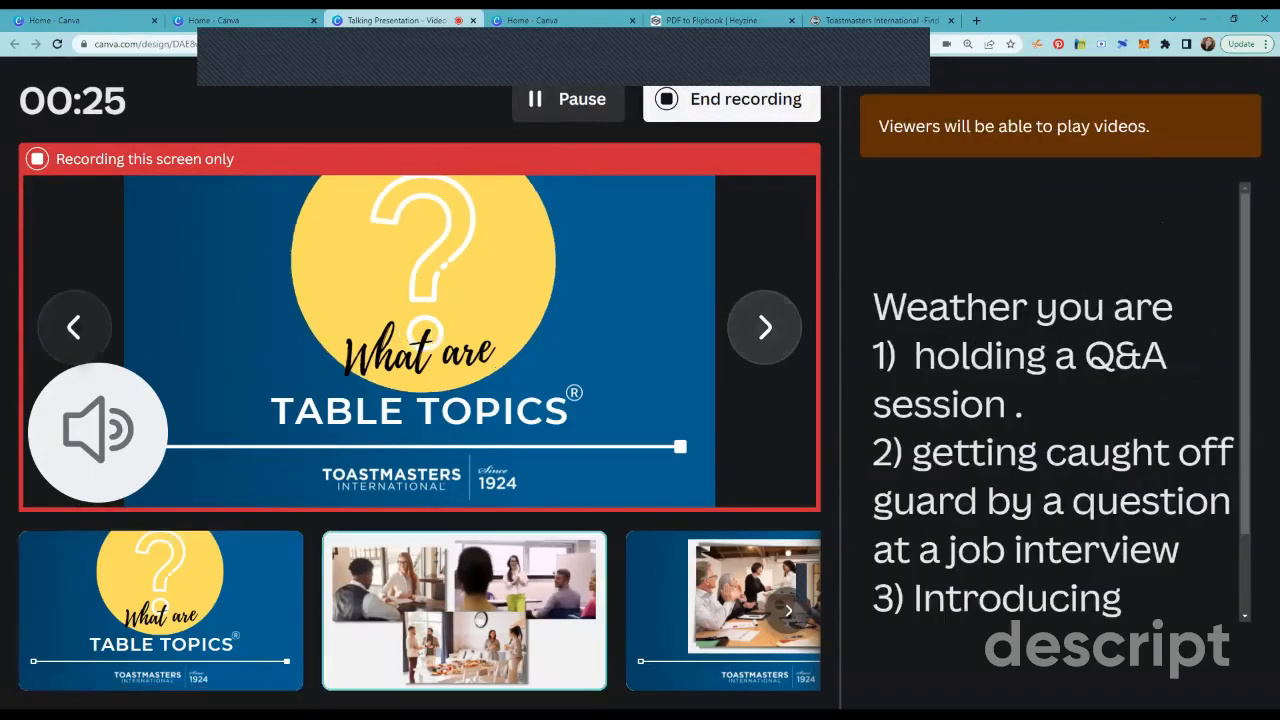
pyautogui.click(764, 327)
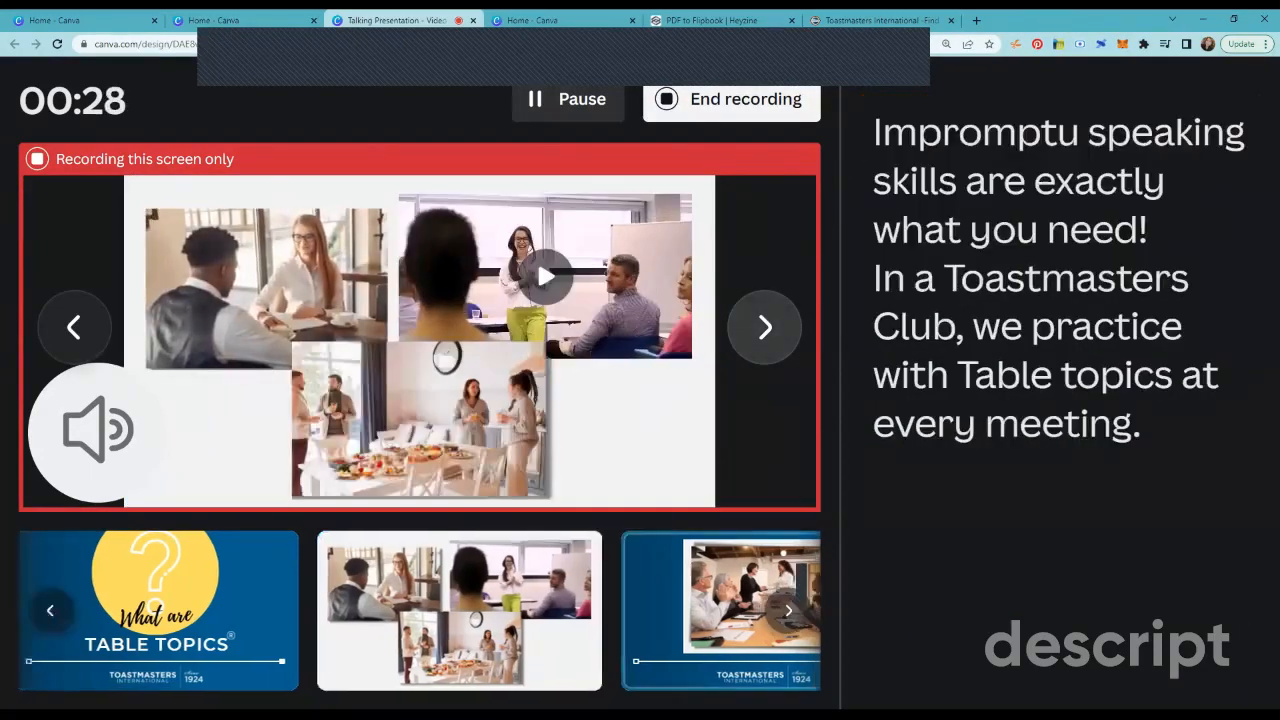
pyautogui.click(765, 327)
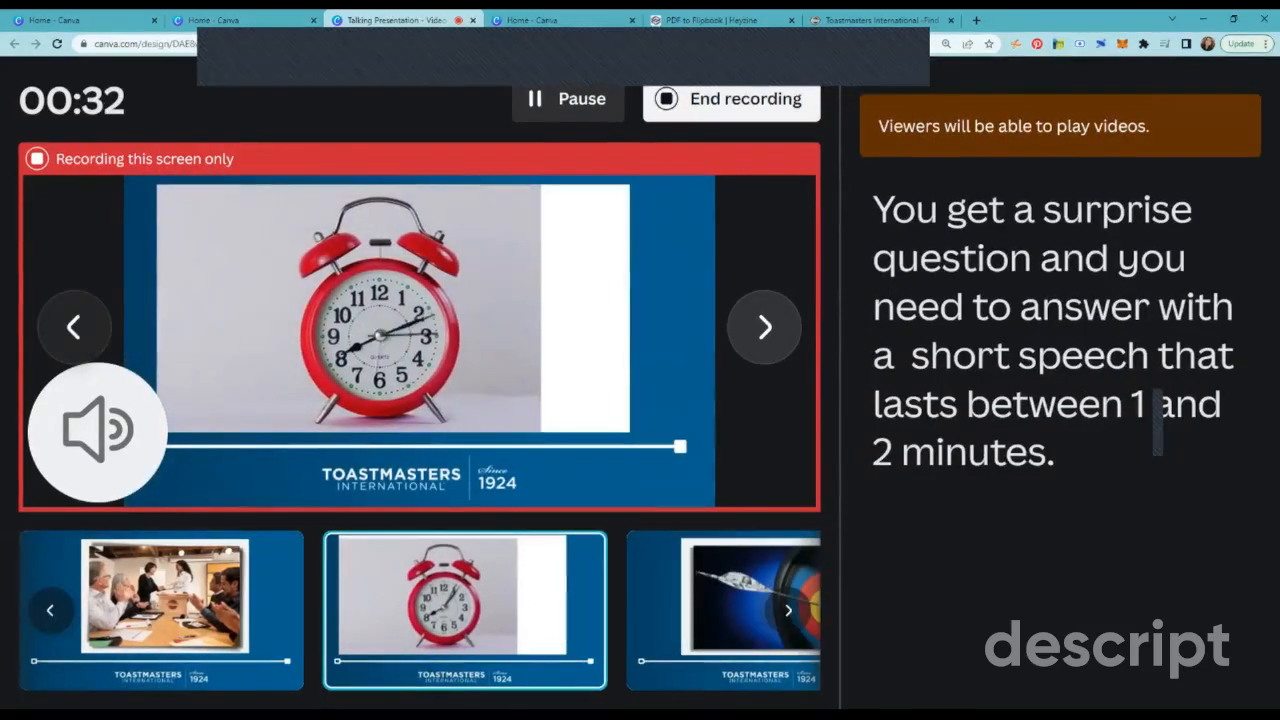
# Step: End the recording and copy its share link
pyautogui.click(735, 100)
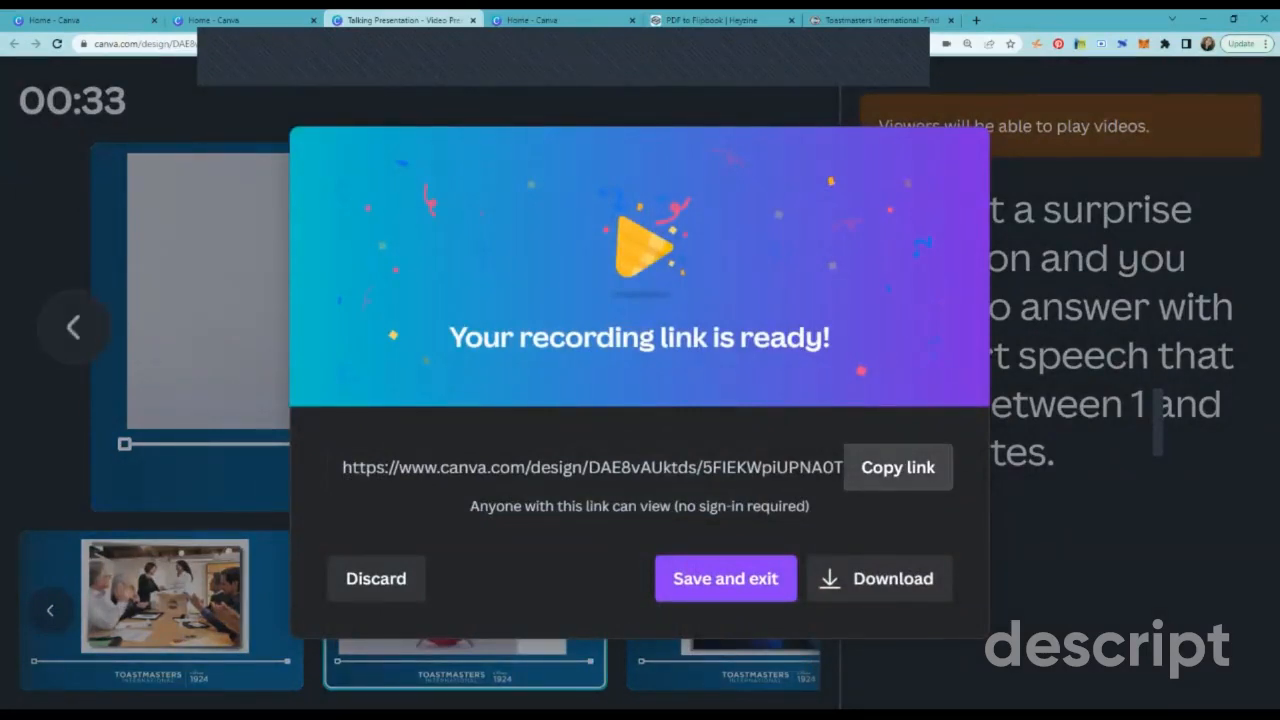
pyautogui.click(898, 467)
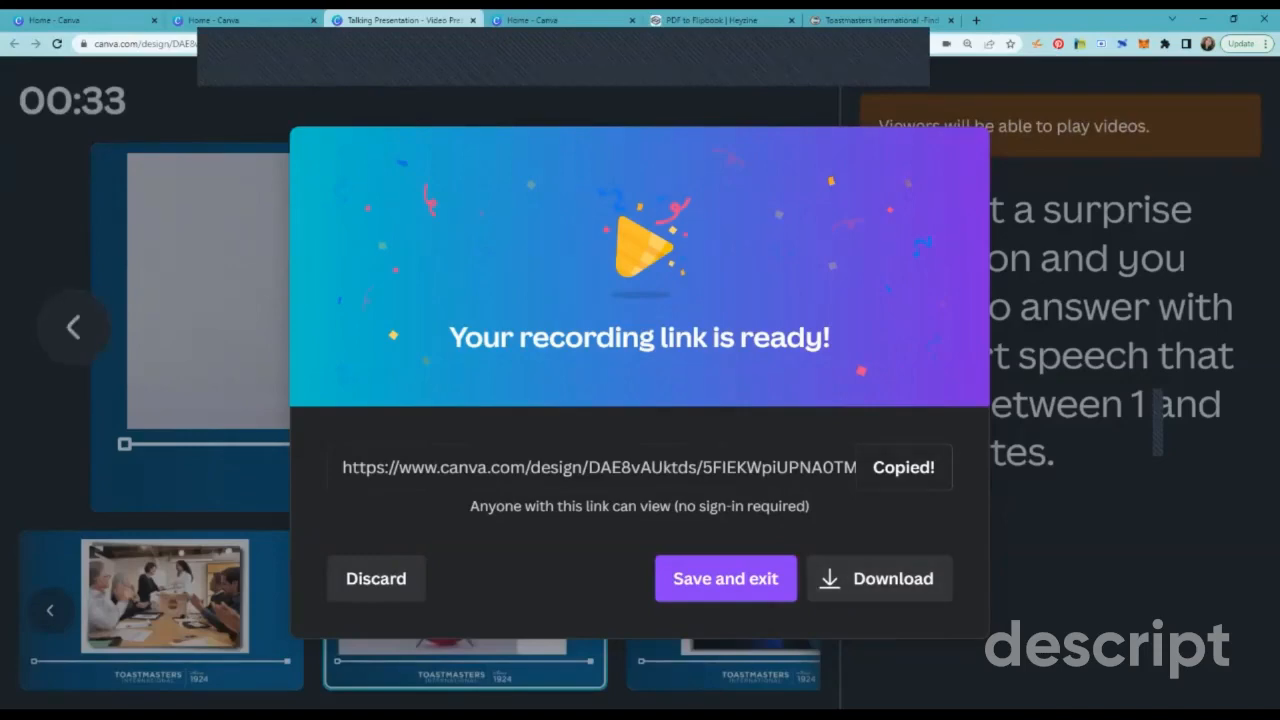
# Step: Discard the finished recording and return to the design editor with the Present and record options closed
pyautogui.click(376, 578)
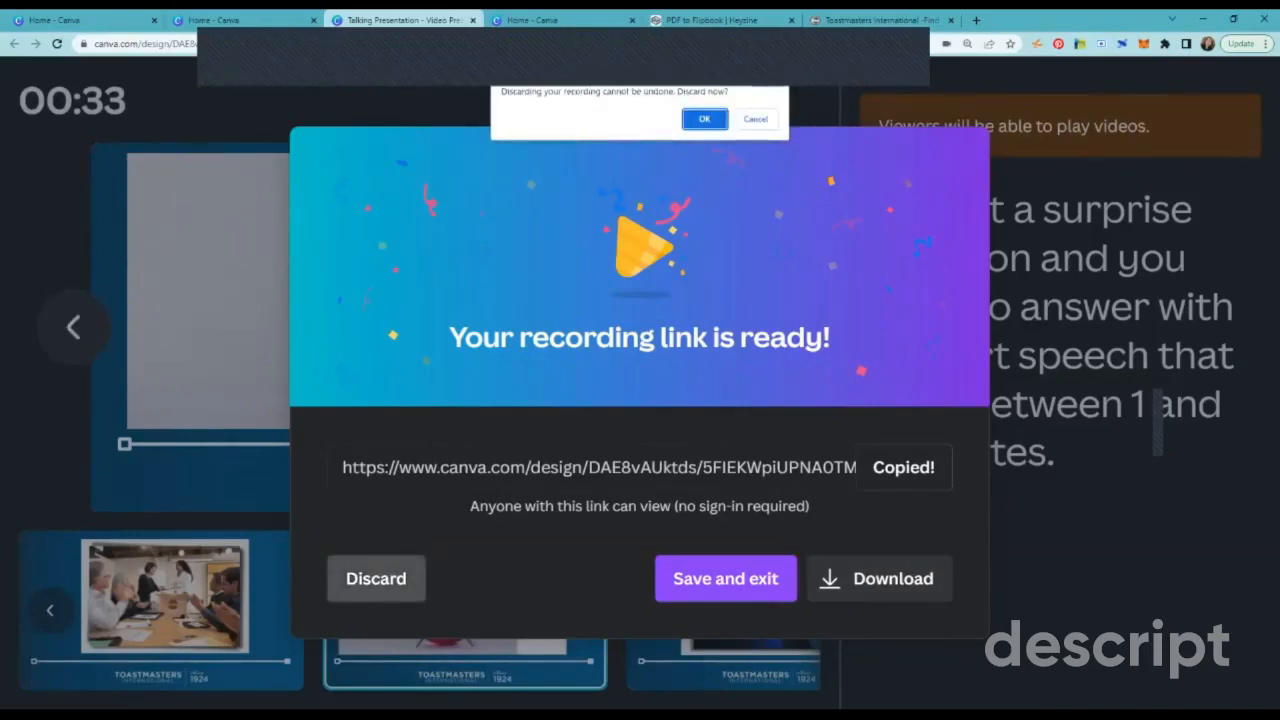
pyautogui.press('Return')
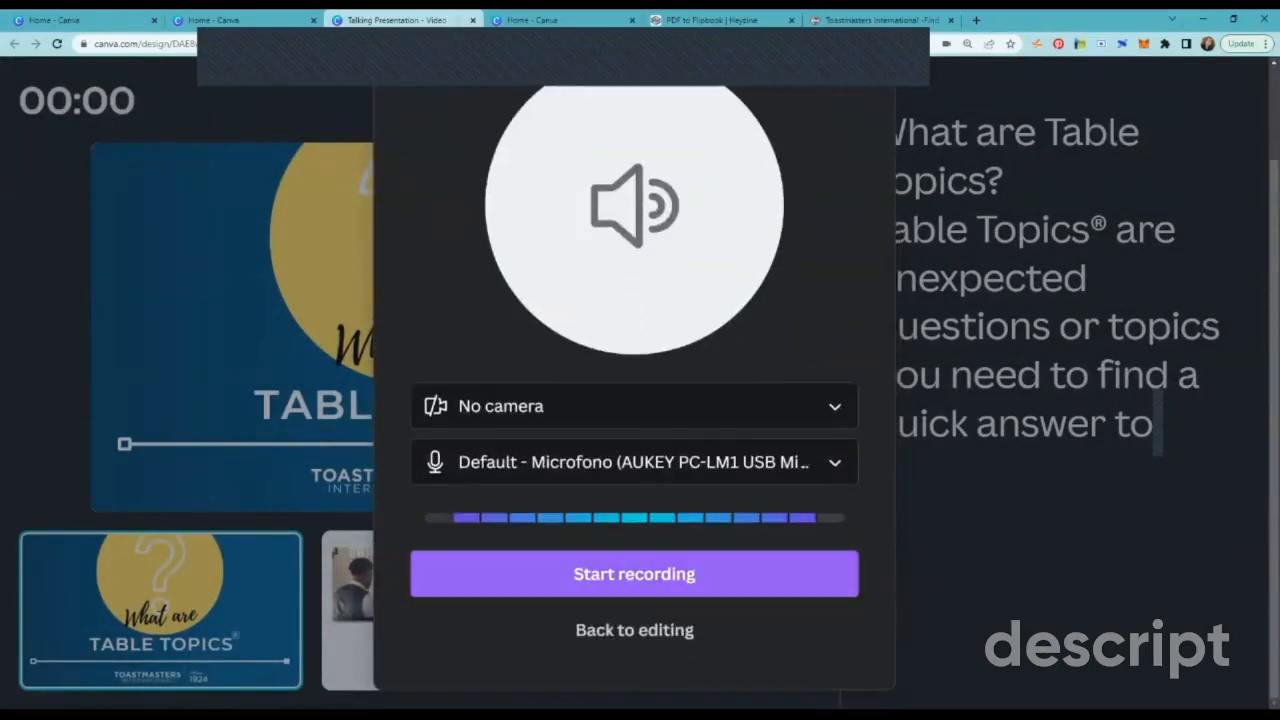
pyautogui.click(634, 630)
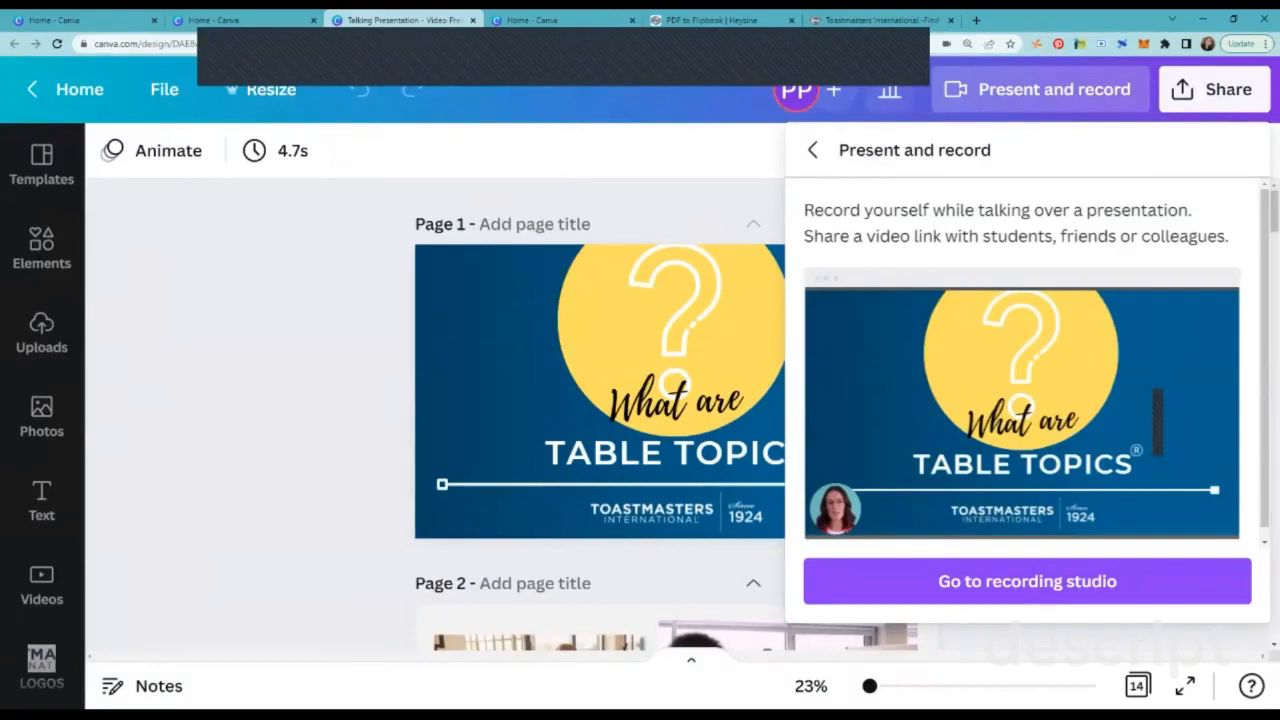
pyautogui.click(812, 150)
pyautogui.click(700, 152)
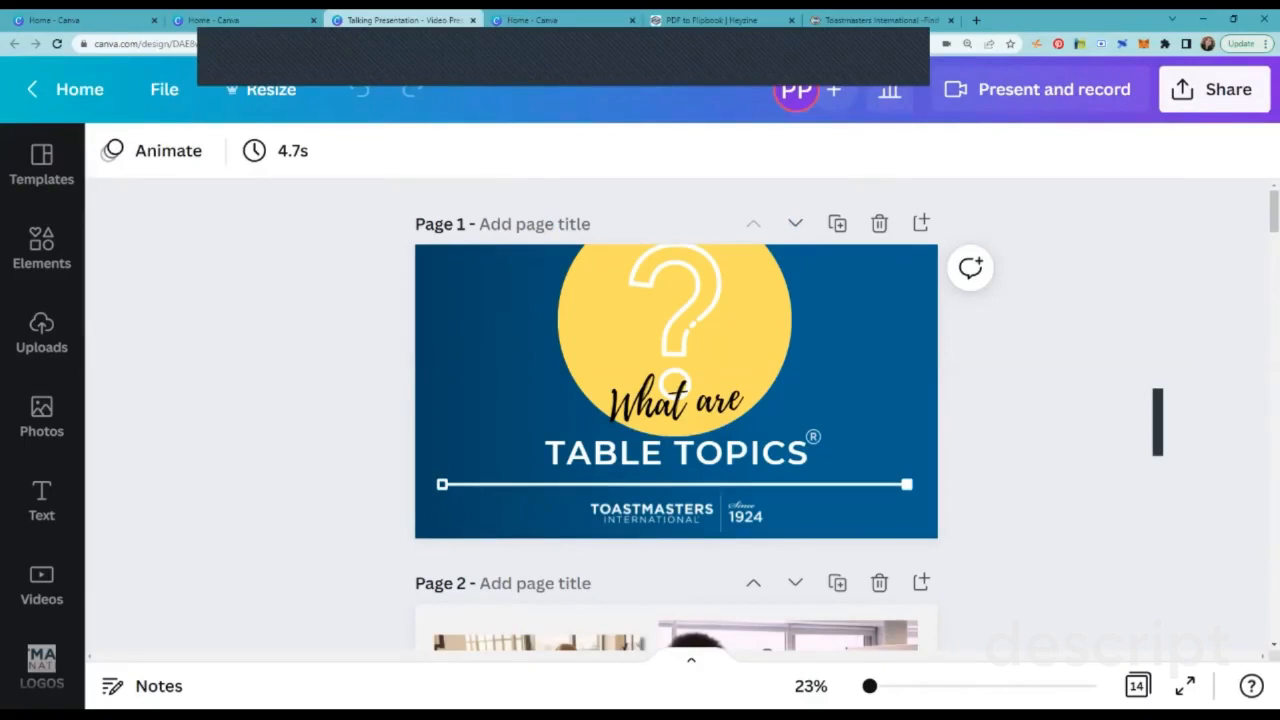
# Step: Examine the uploaded videos and audio files for the recorded presentation
pyautogui.click(41, 333)
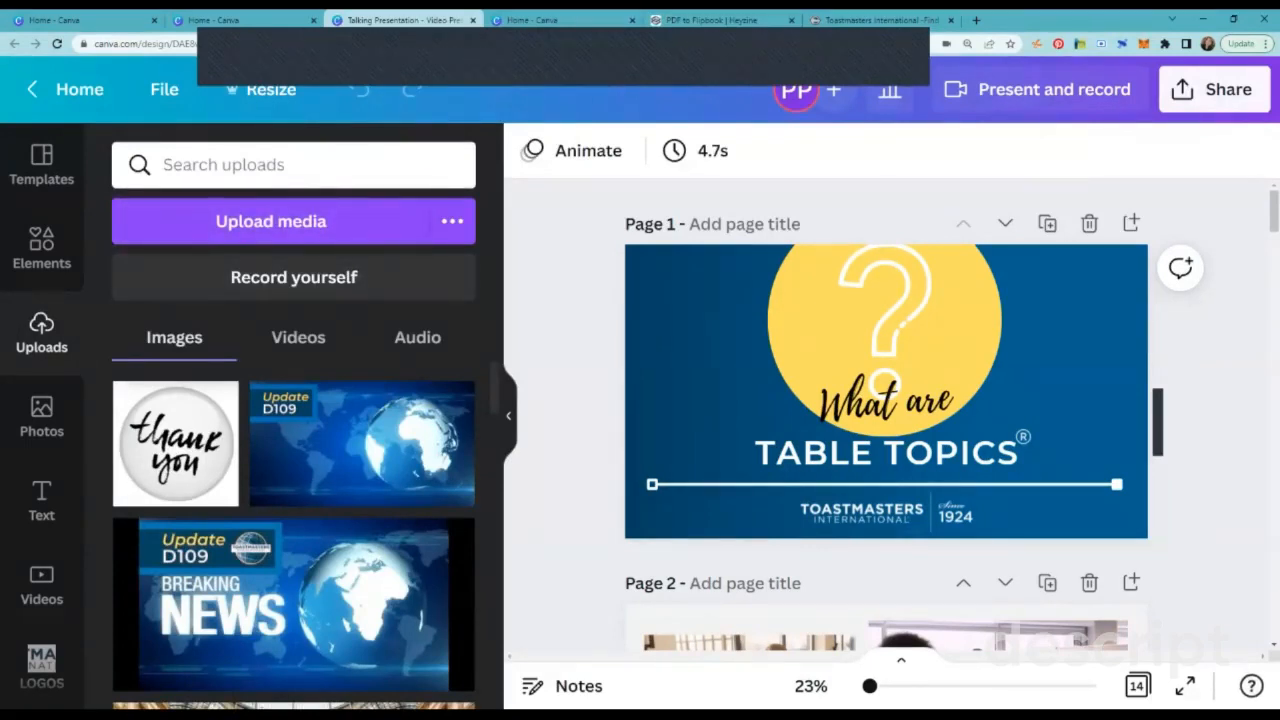
pyautogui.click(298, 337)
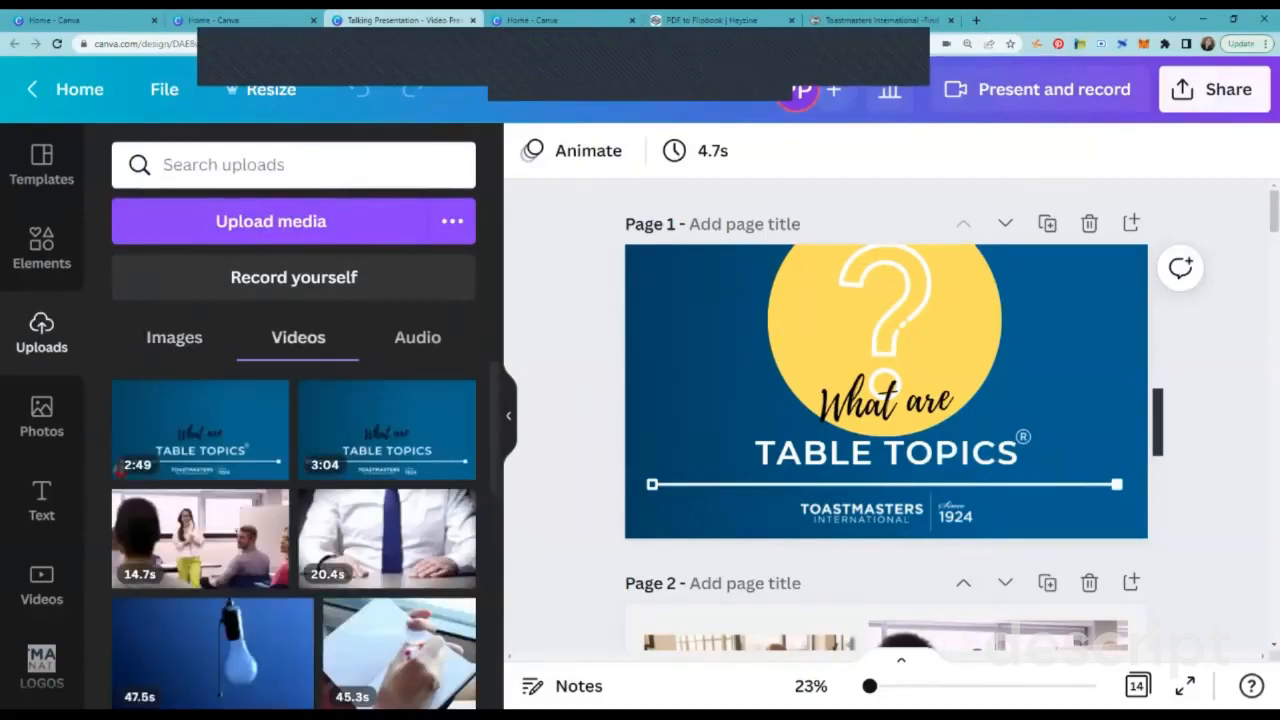
pyautogui.click(417, 337)
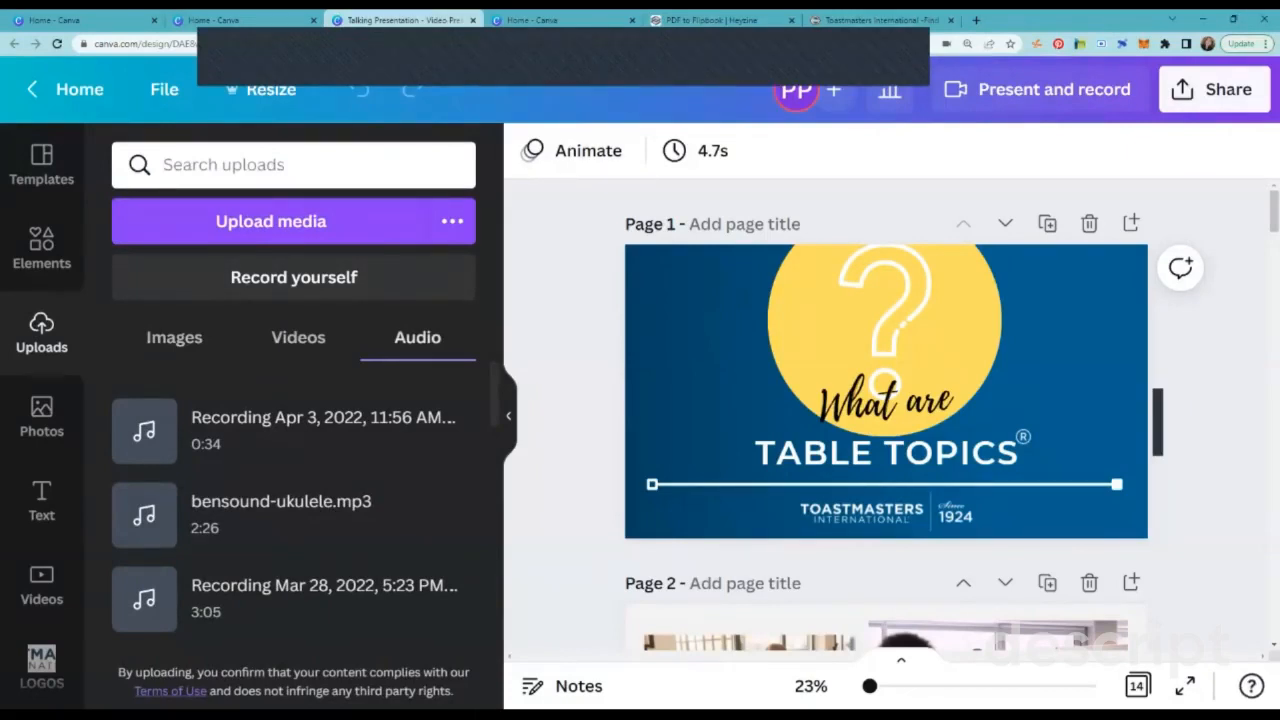
pyautogui.click(298, 338)
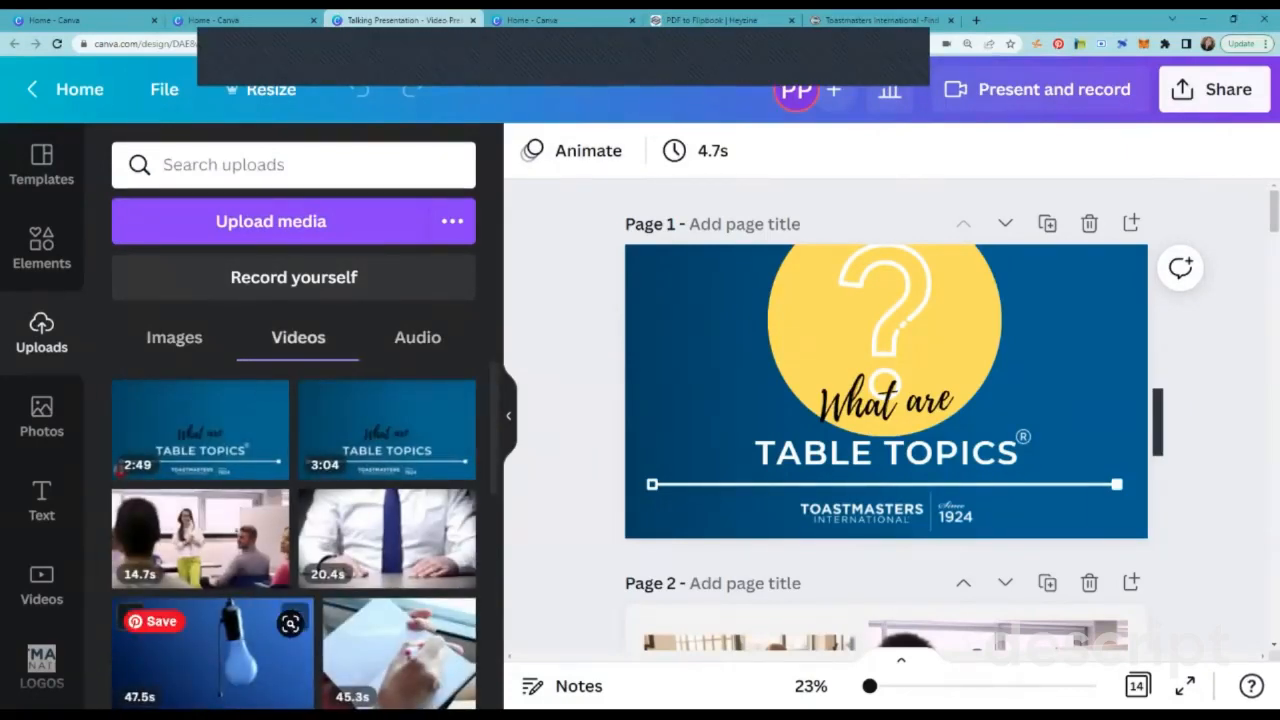
pyautogui.moveTo(200, 430)
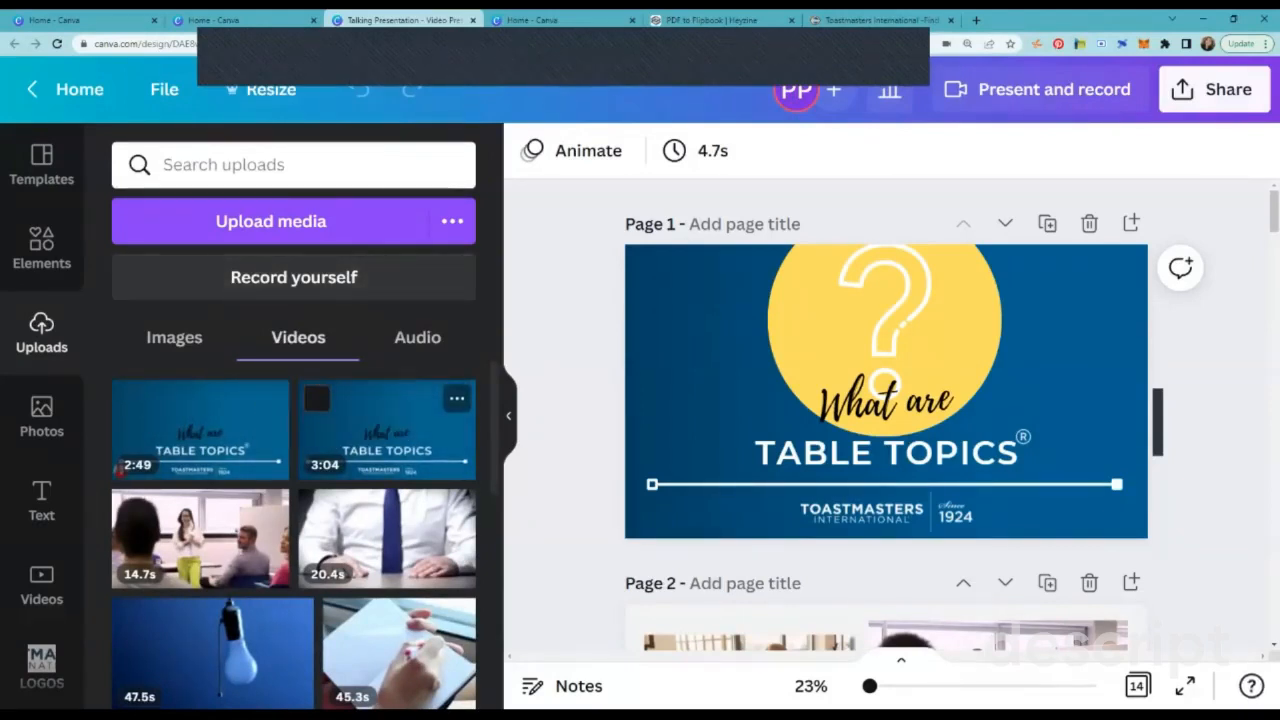
# Step: Leave the presentation for the home page and create a blank design of type Video
pyautogui.click(70, 89)
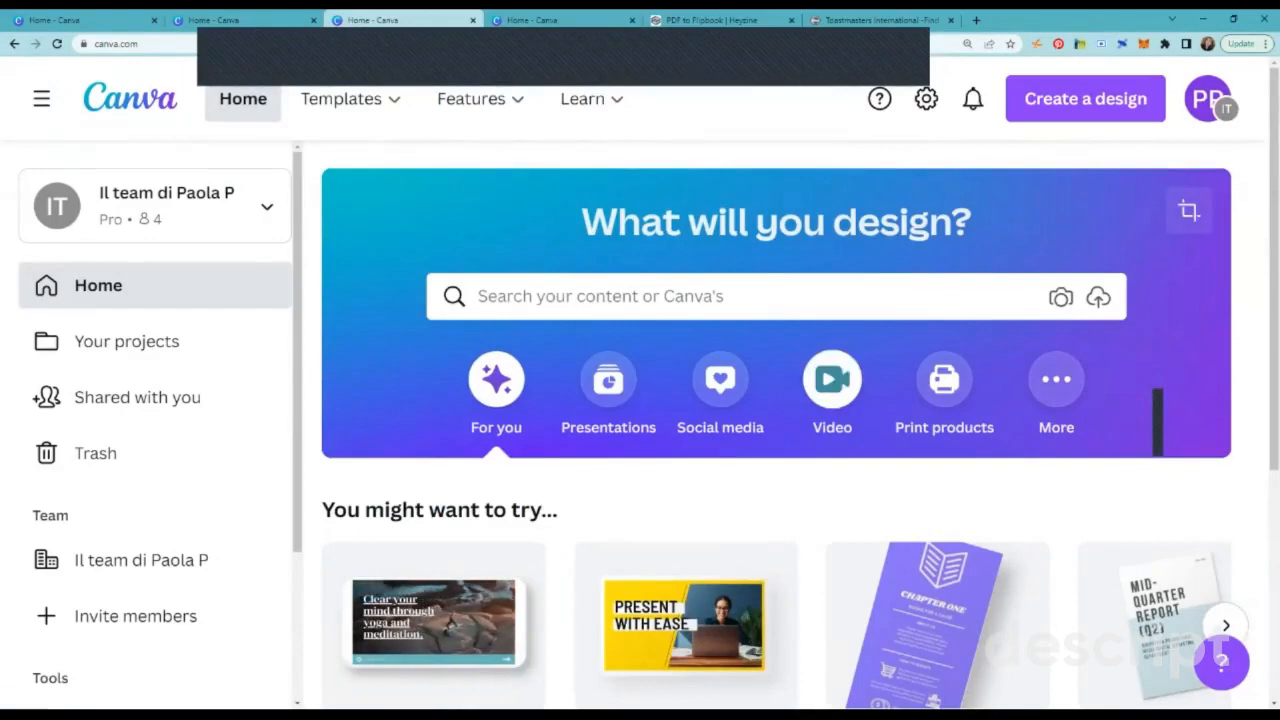
pyautogui.click(832, 380)
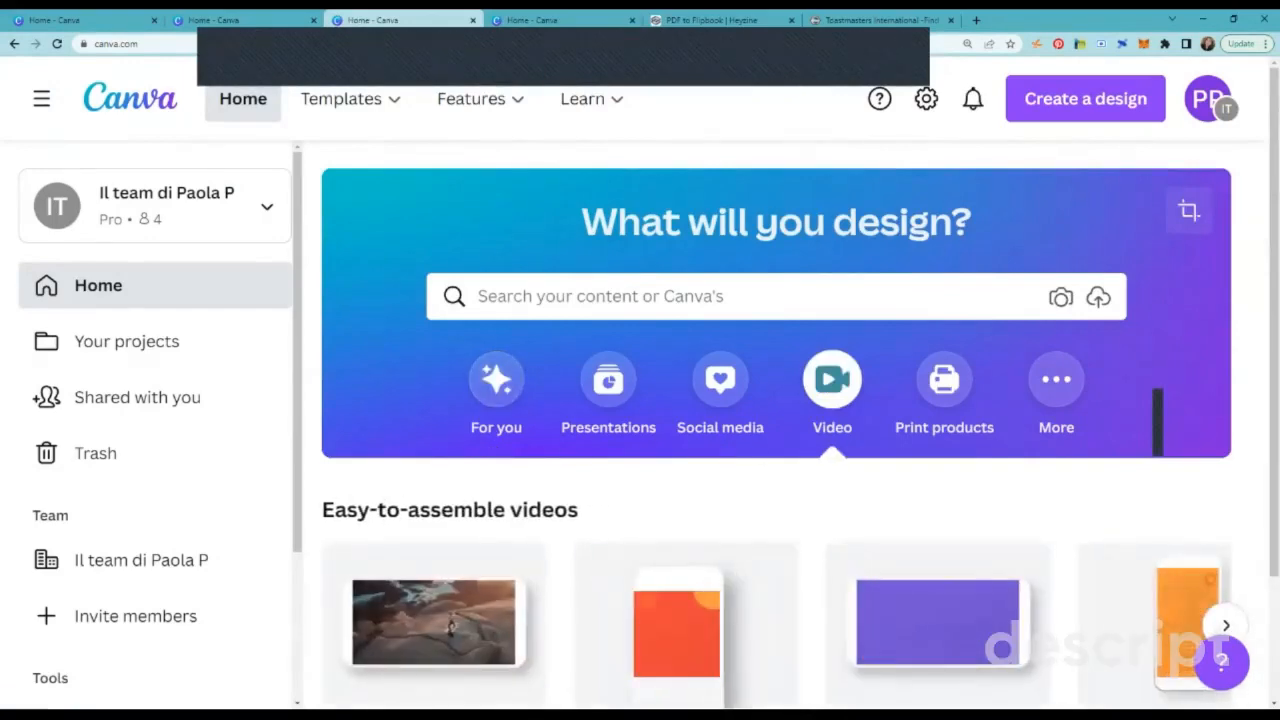
pyautogui.scroll(-2, 470, 440)
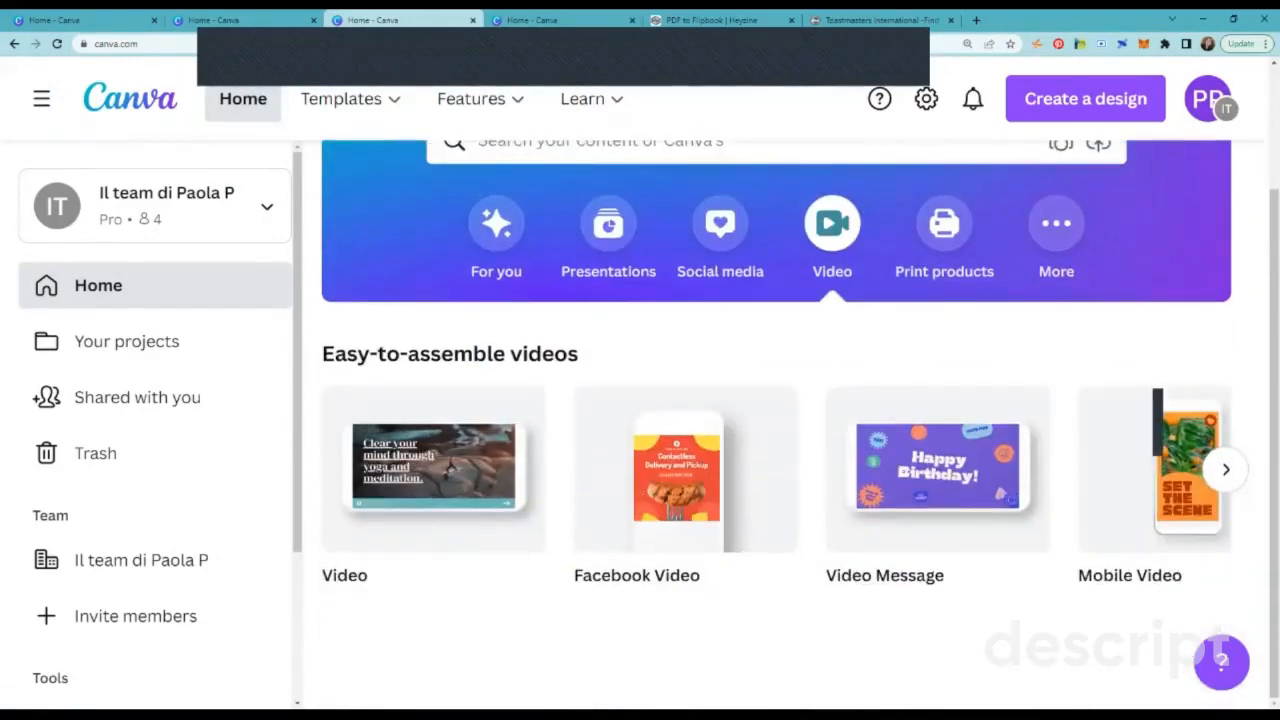
pyautogui.click(433, 470)
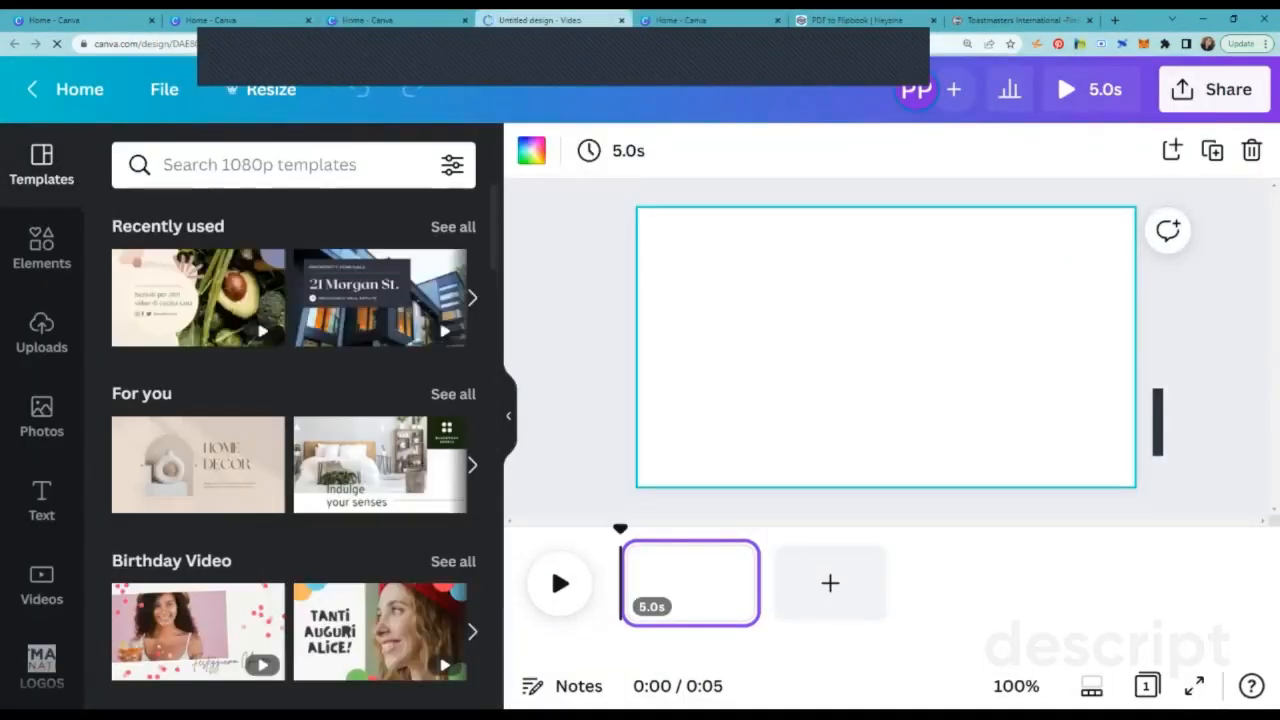
# Step: Add the 3:04 "What are Table Topics" video from the uploads to the blank page and briefly preview its playback
pyautogui.click(41, 333)
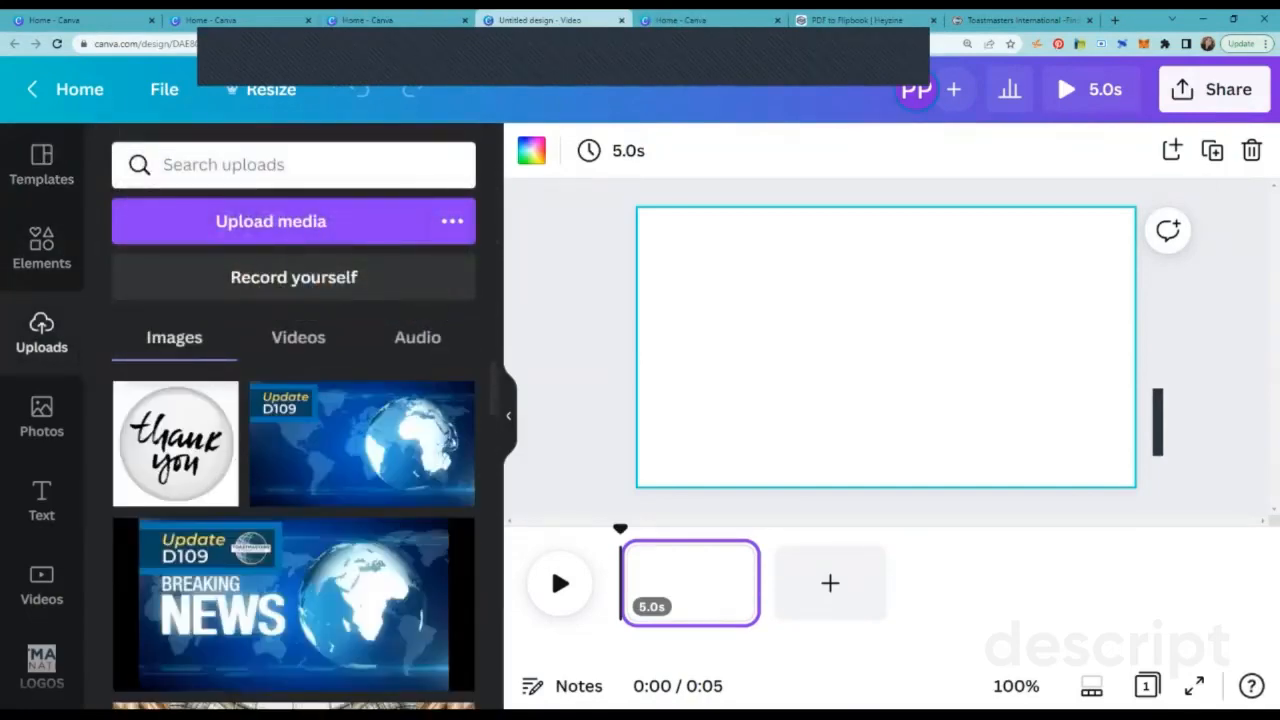
pyautogui.click(298, 338)
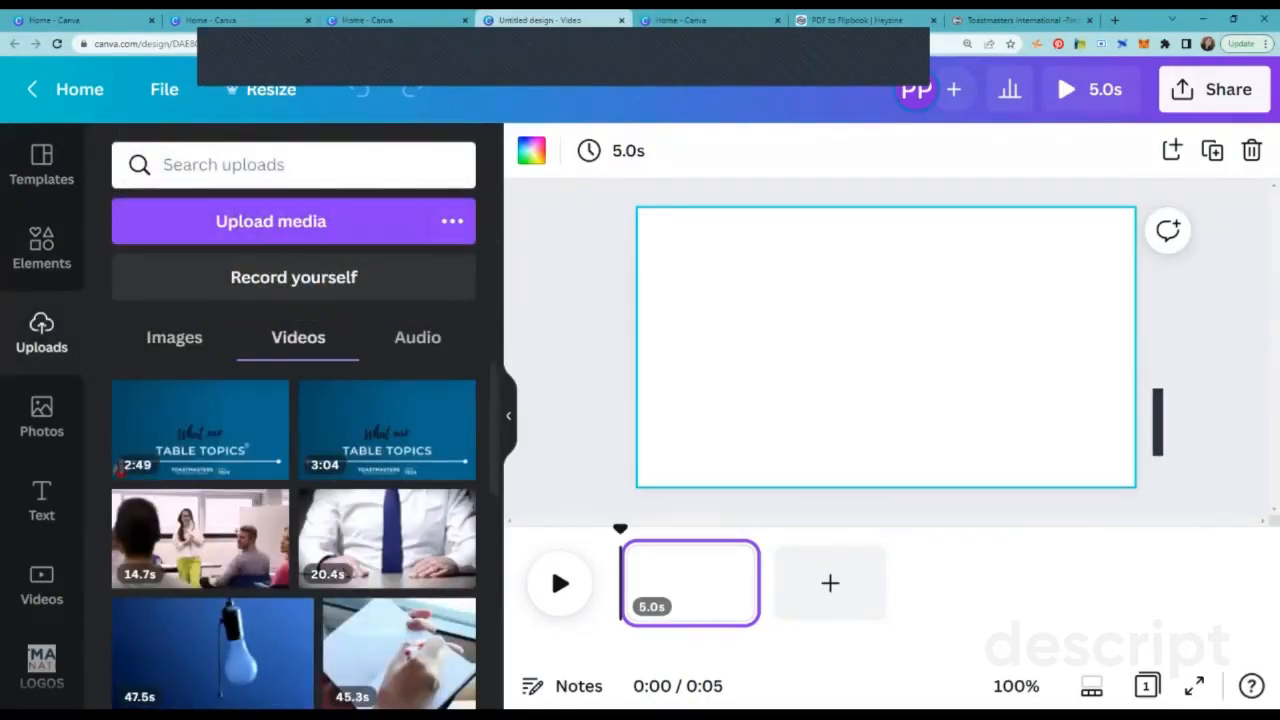
pyautogui.moveTo(387, 430)
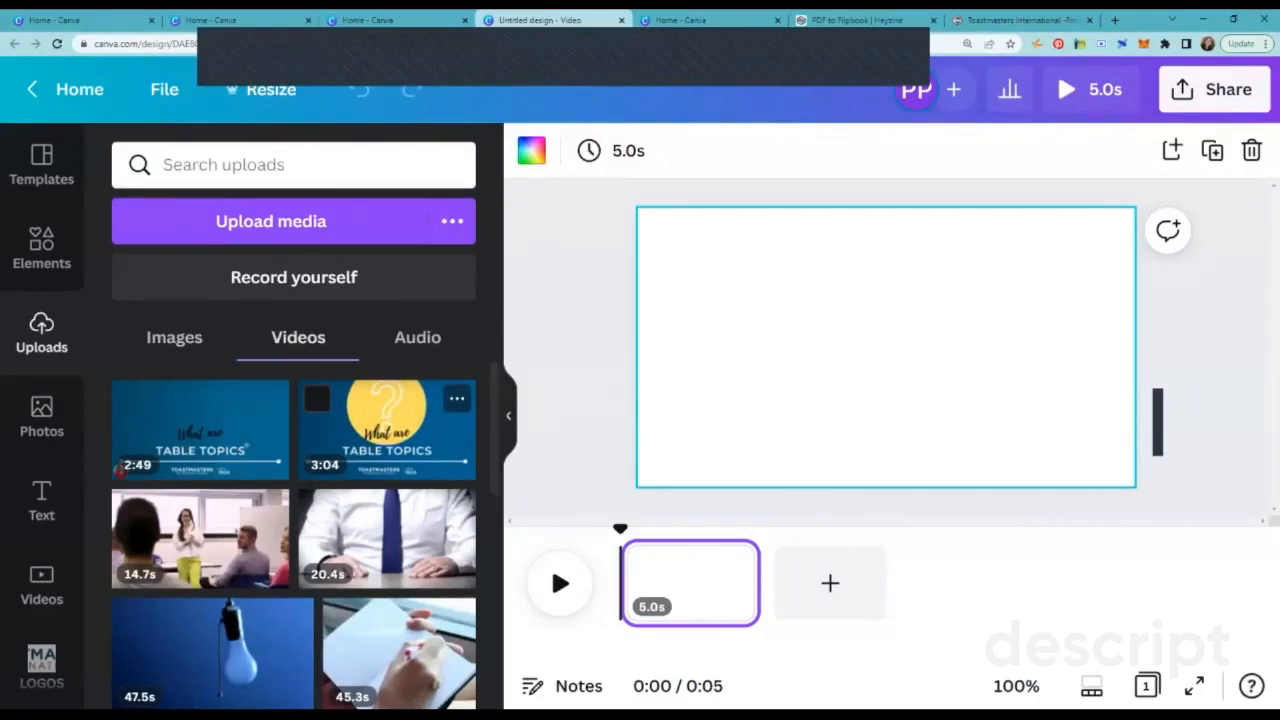
pyautogui.click(387, 430)
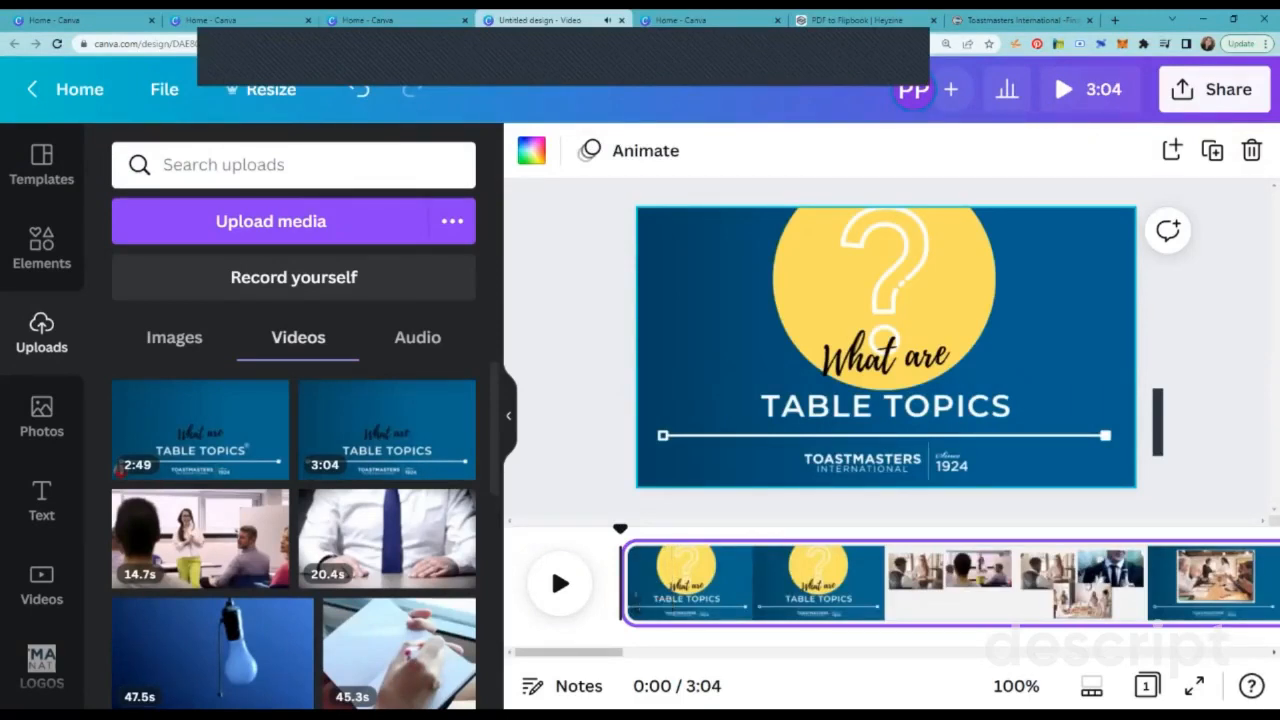
pyautogui.click(551, 565)
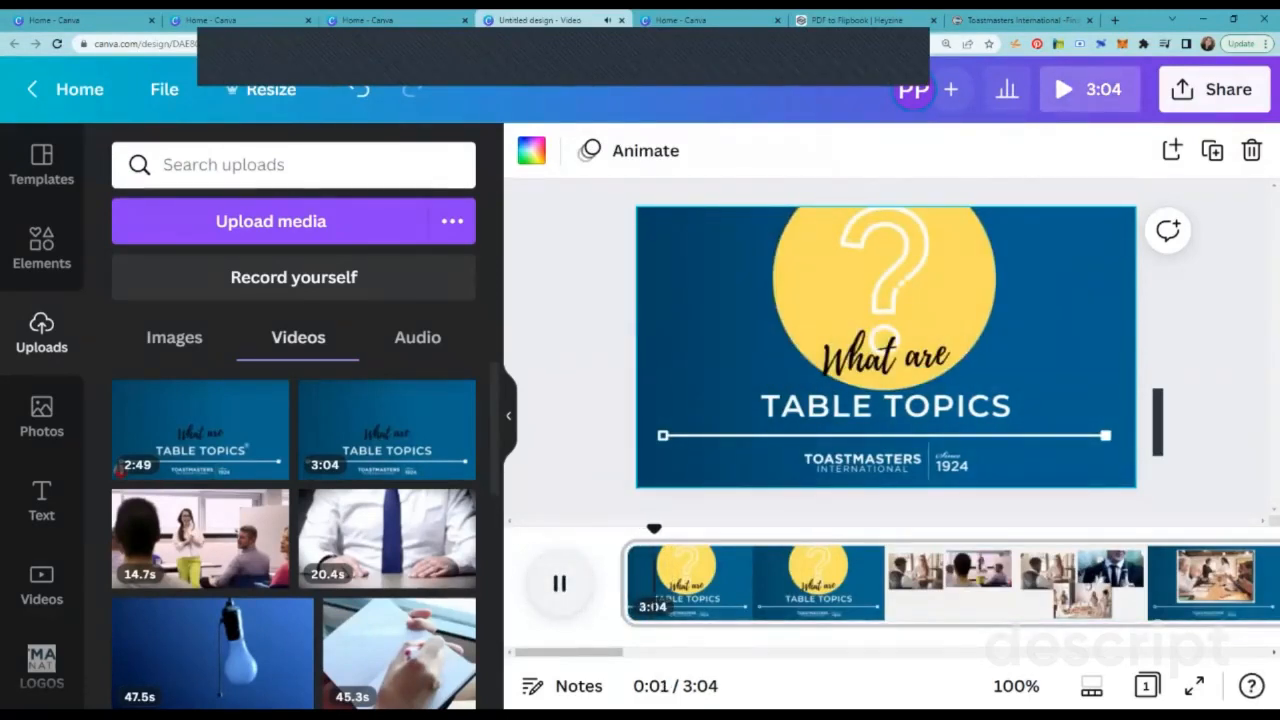
pyautogui.press('space')
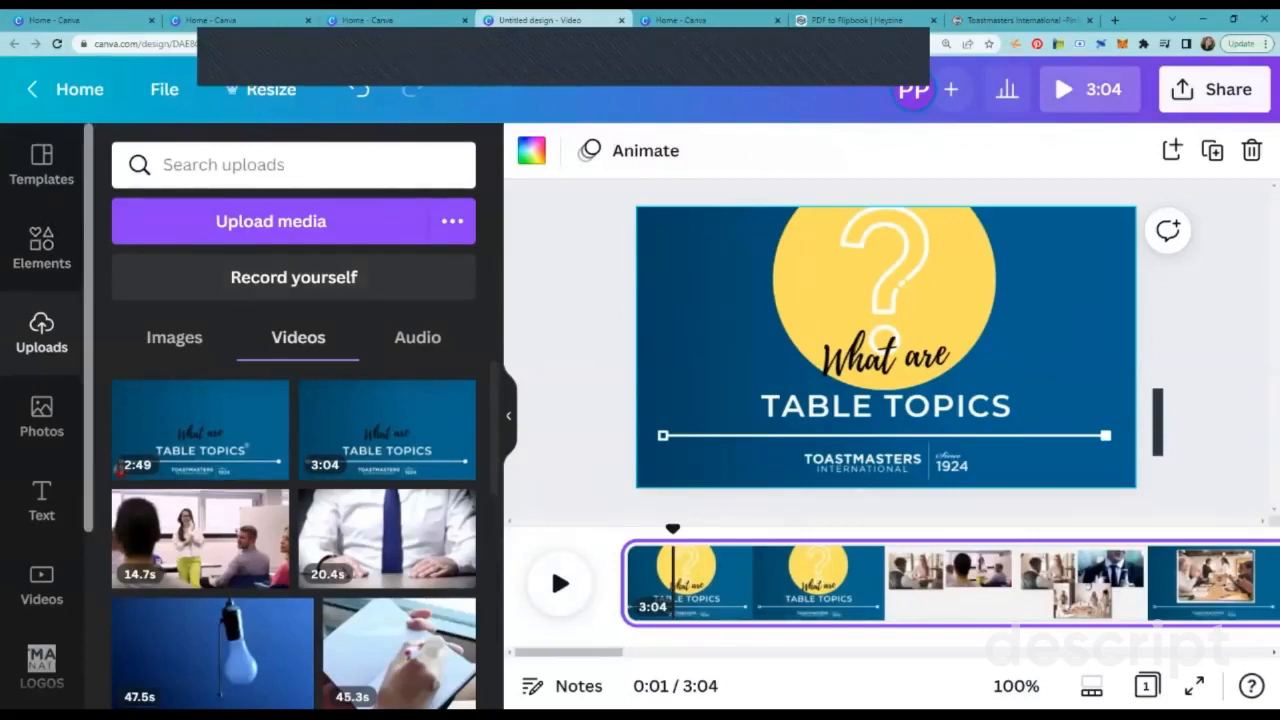
# Step: Add the Audio library to the editor's side panel from the additional Canva content
pyautogui.scroll(-1, 41, 400)
pyautogui.scroll(-2, 41, 400)
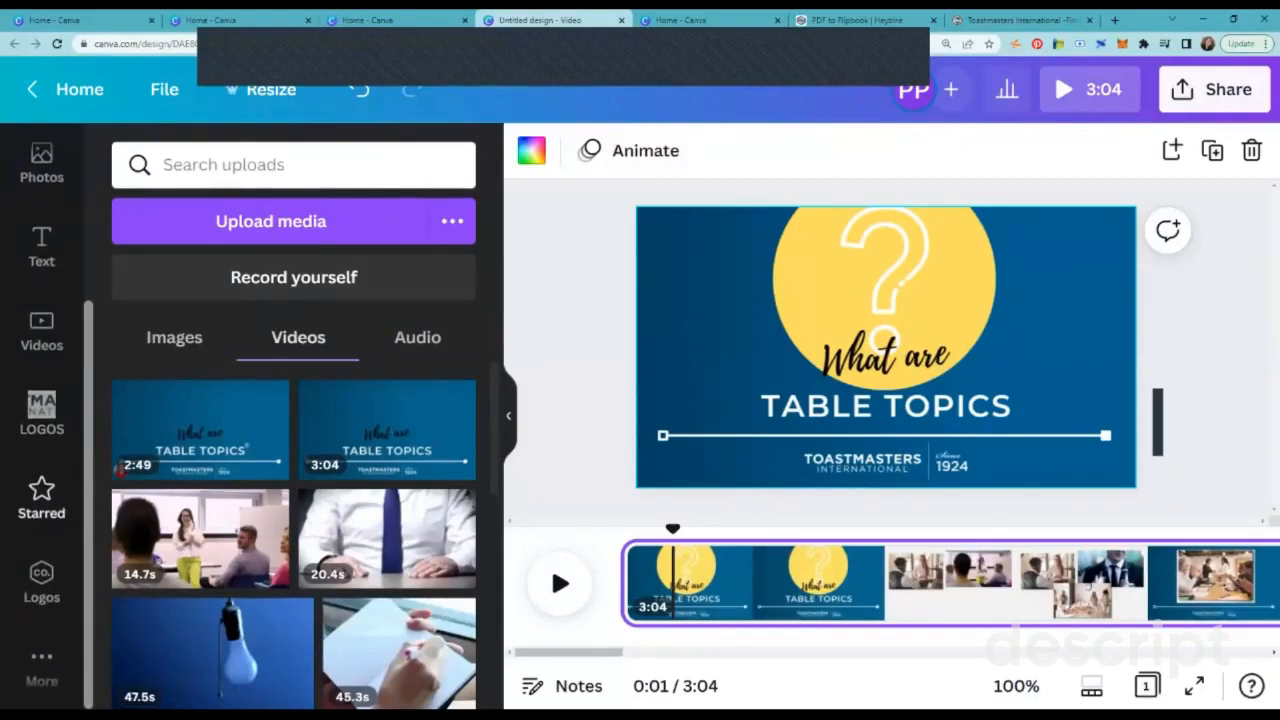
pyautogui.scroll(3, 41, 400)
pyautogui.scroll(-2, 41, 400)
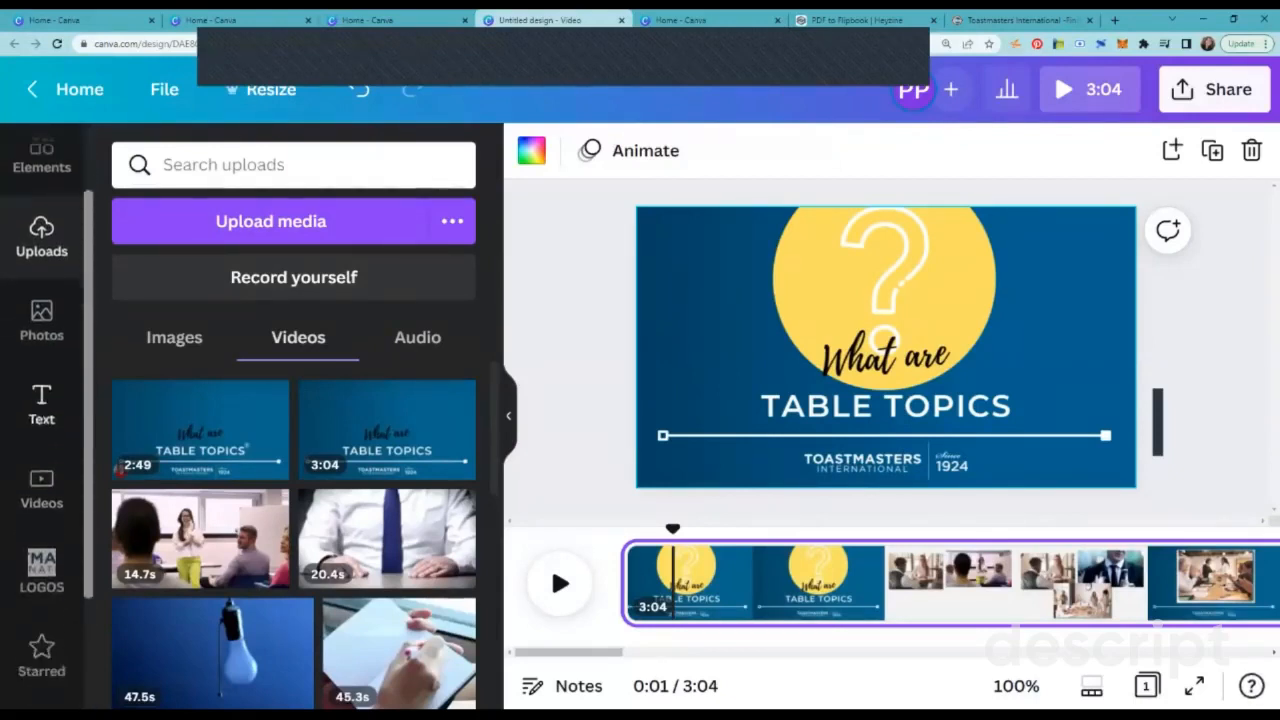
pyautogui.scroll(3, 41, 400)
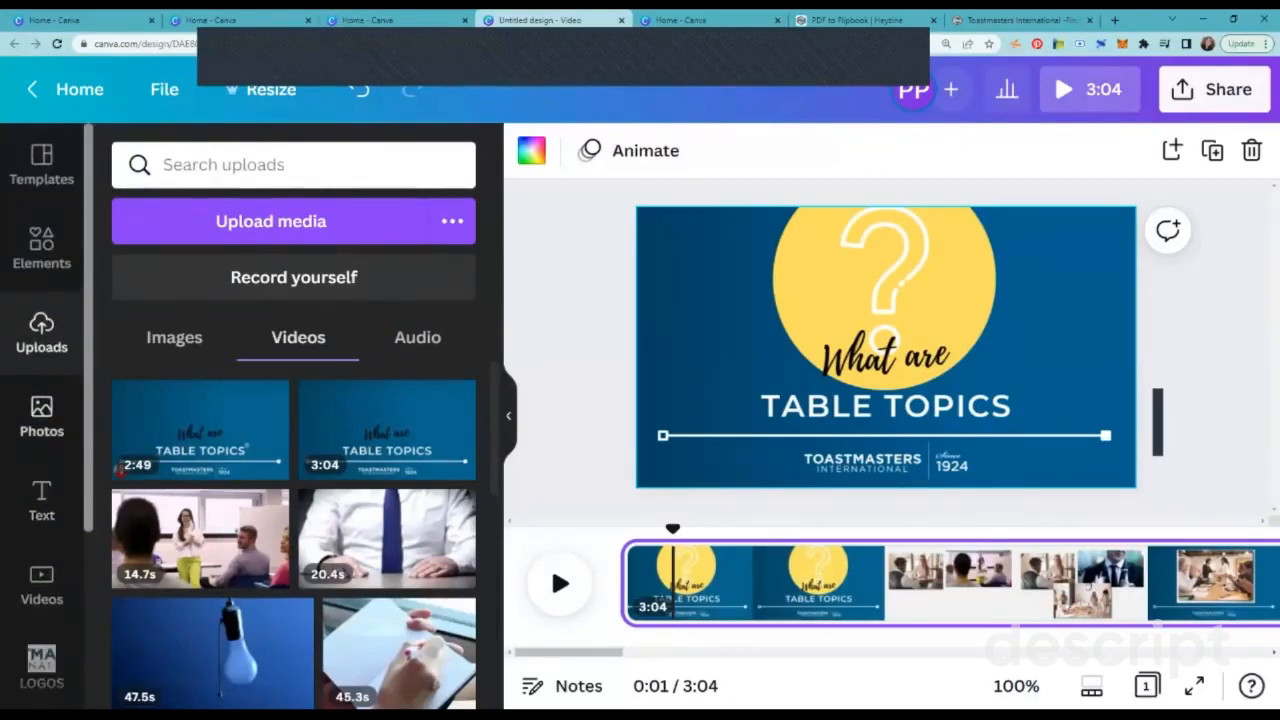
pyautogui.scroll(-3, 41, 400)
pyautogui.scroll(-1, 41, 430)
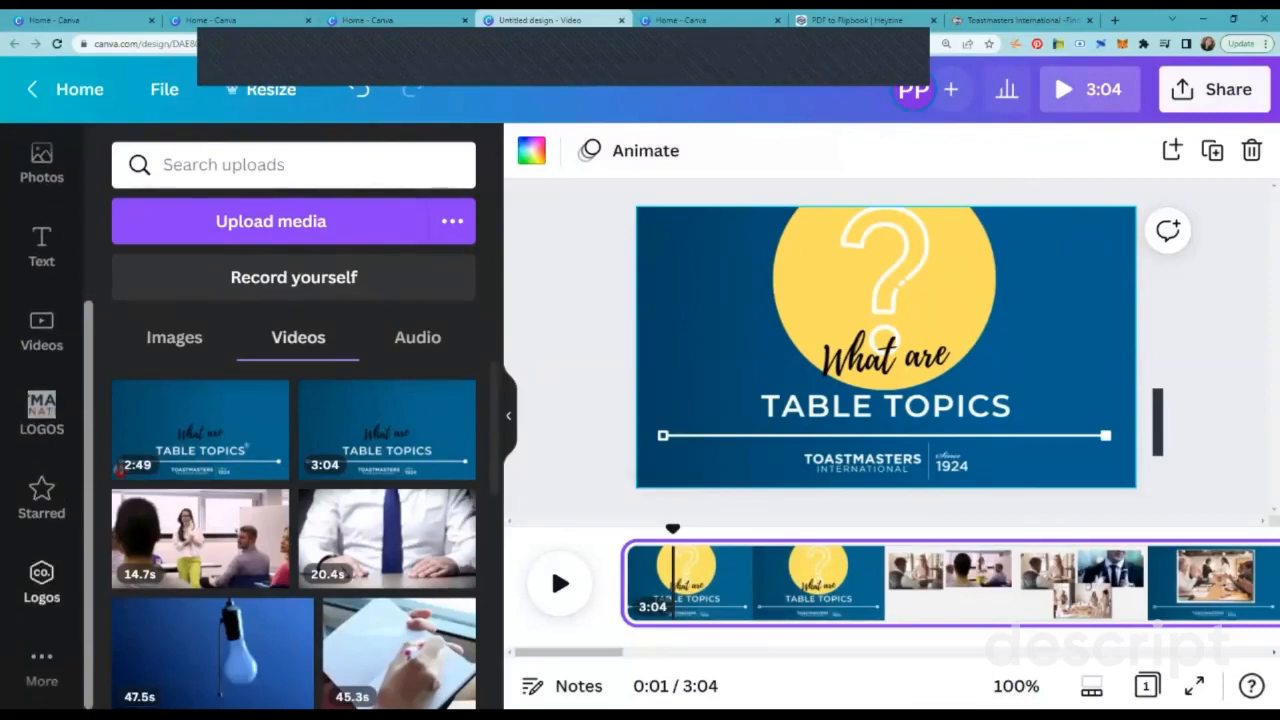
pyautogui.click(41, 668)
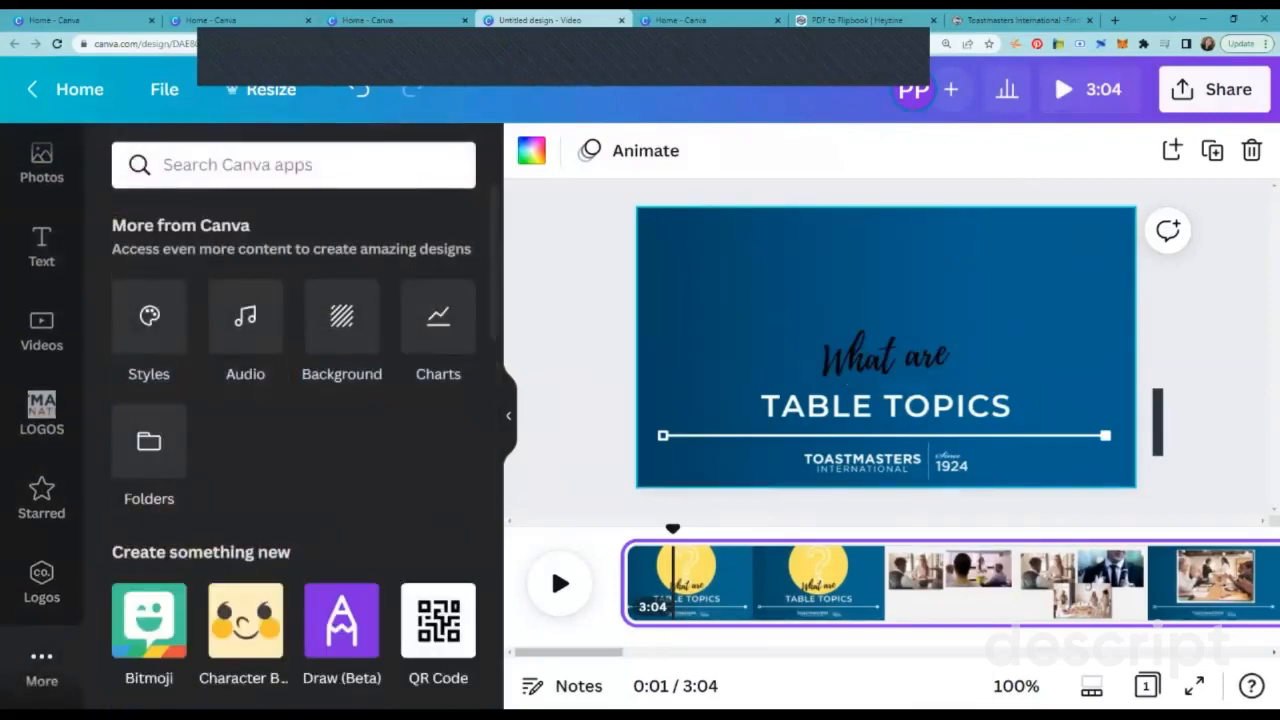
pyautogui.click(245, 330)
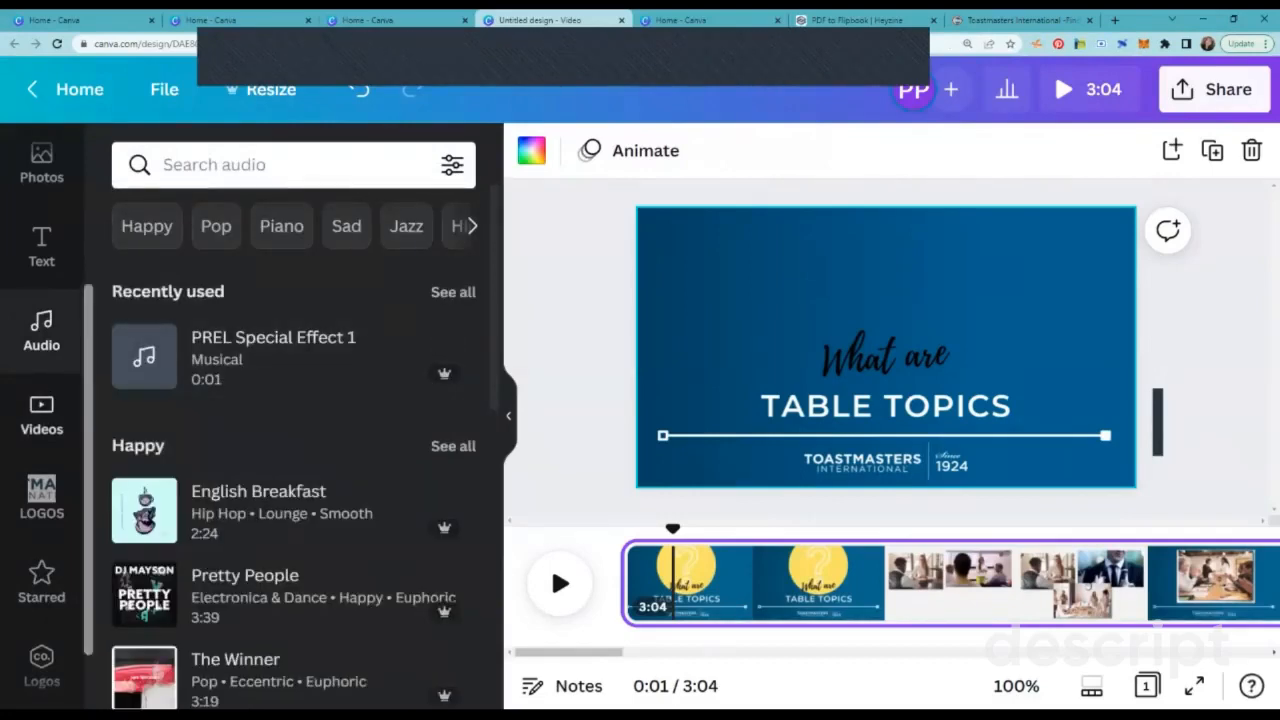
# Step: Look through the additional Canva apps, including the services for importing media
pyautogui.scroll(-1, 41, 400)
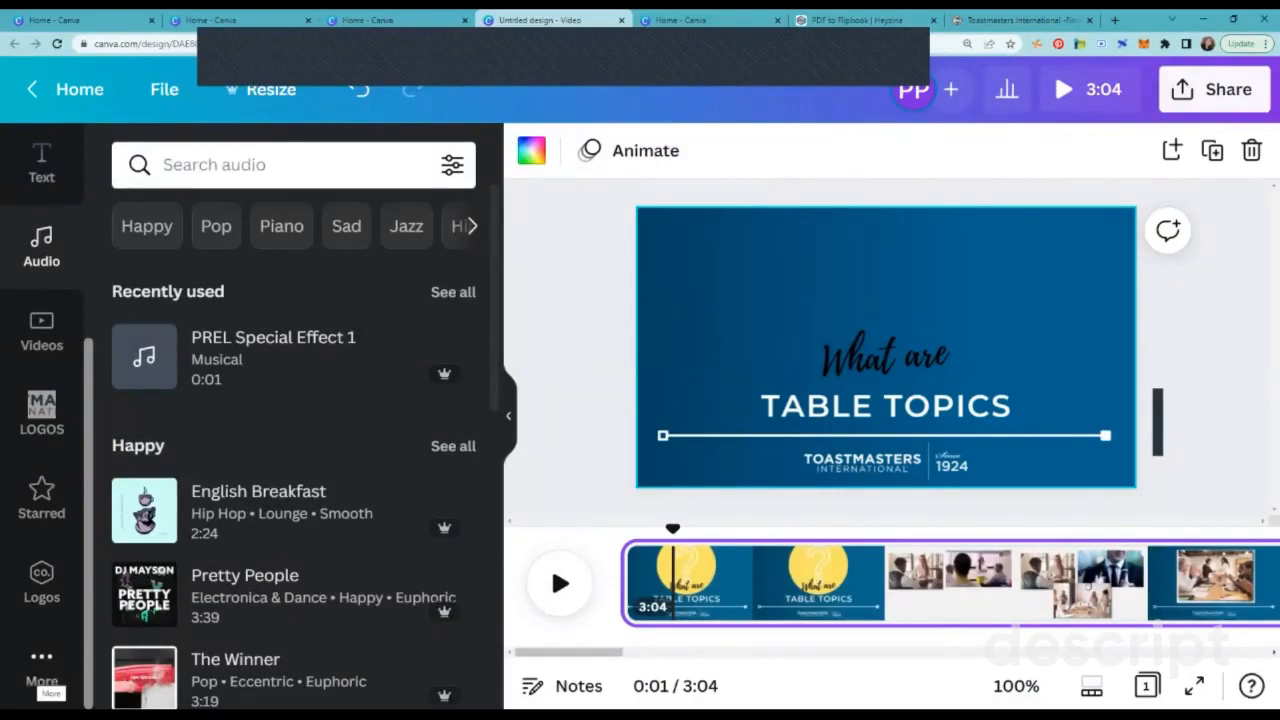
pyautogui.click(41, 660)
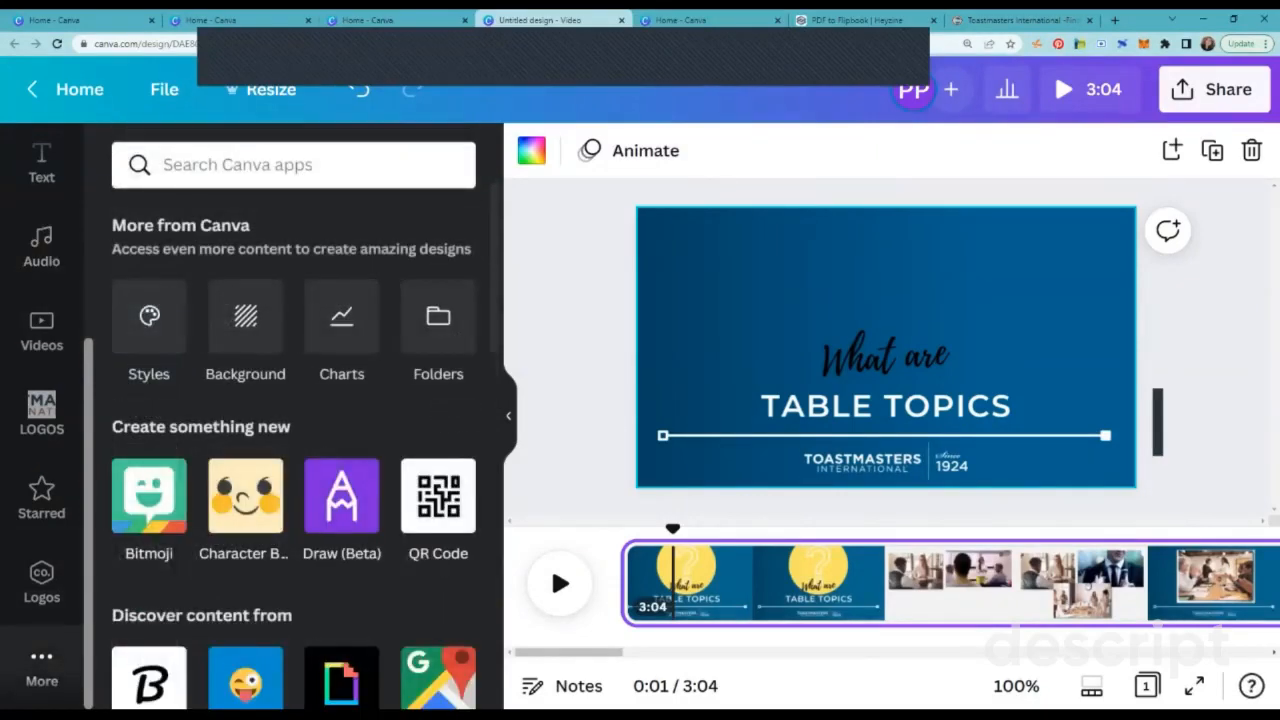
pyautogui.scroll(-8, 296, 448)
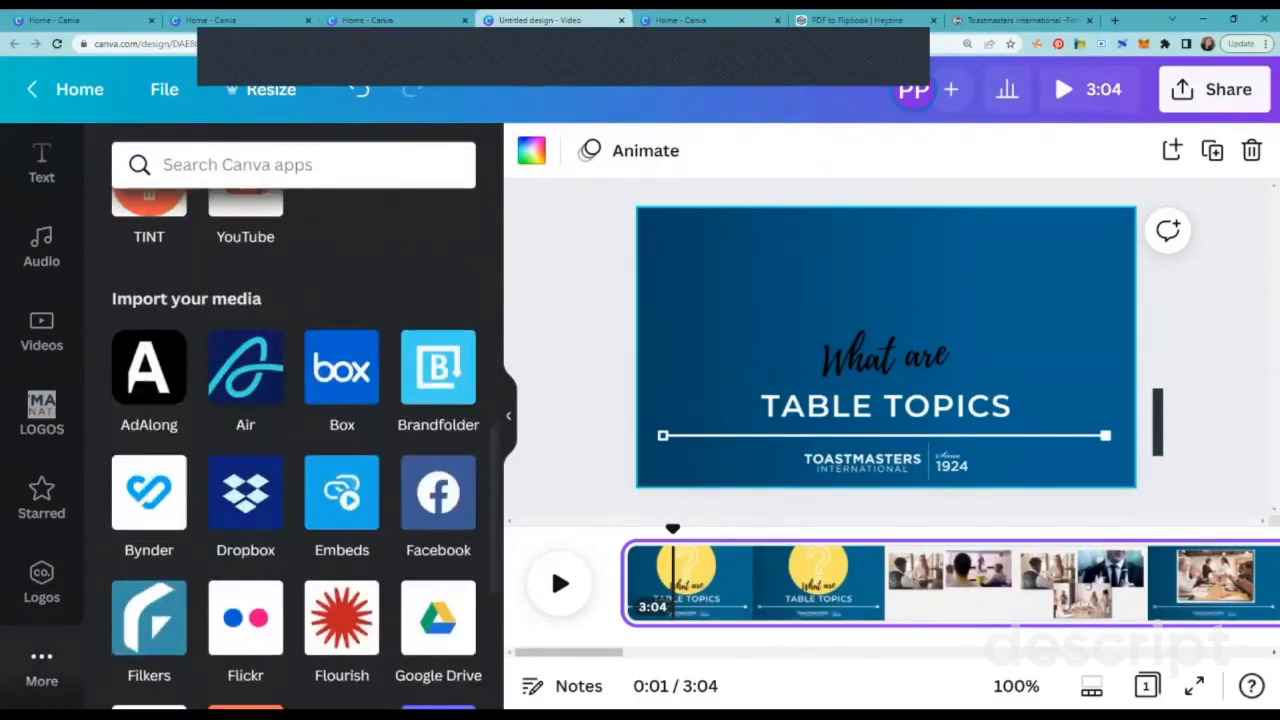
pyautogui.scroll(10, 296, 448)
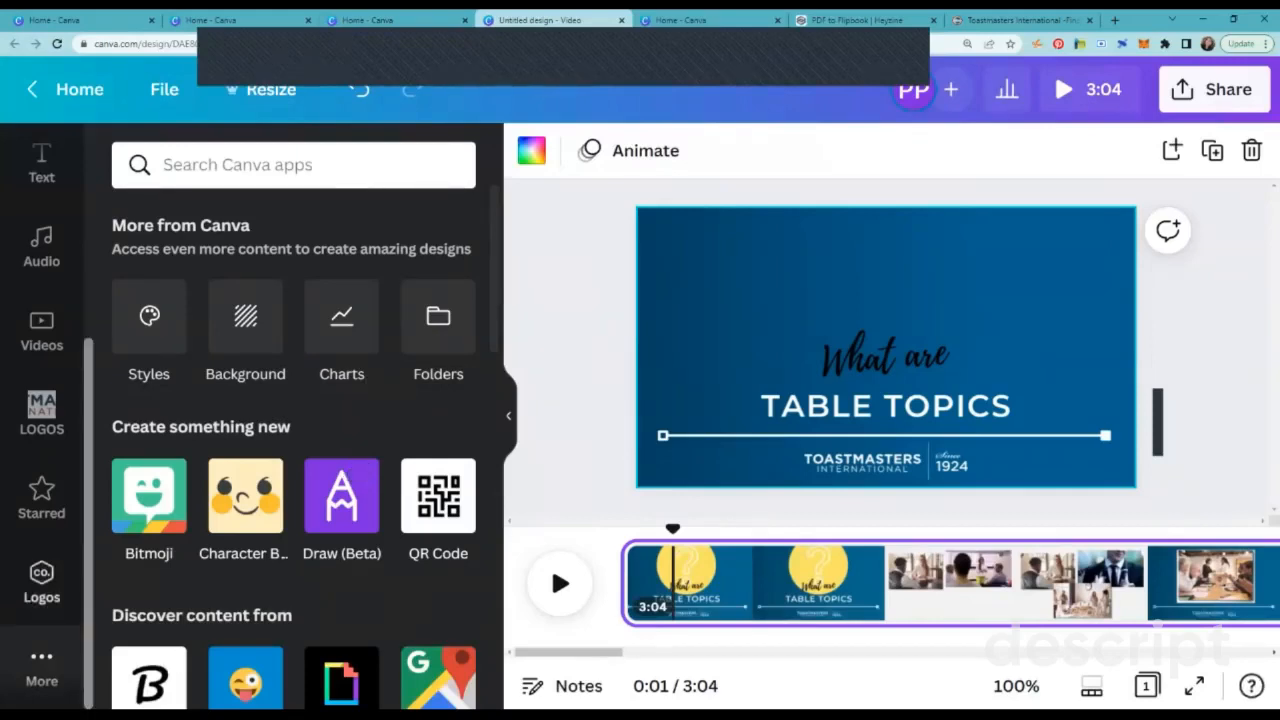
# Step: Return to the Audio library and examine its music tracks across the mood and genre categories
pyautogui.scroll(3, 41, 420)
pyautogui.click(41, 468)
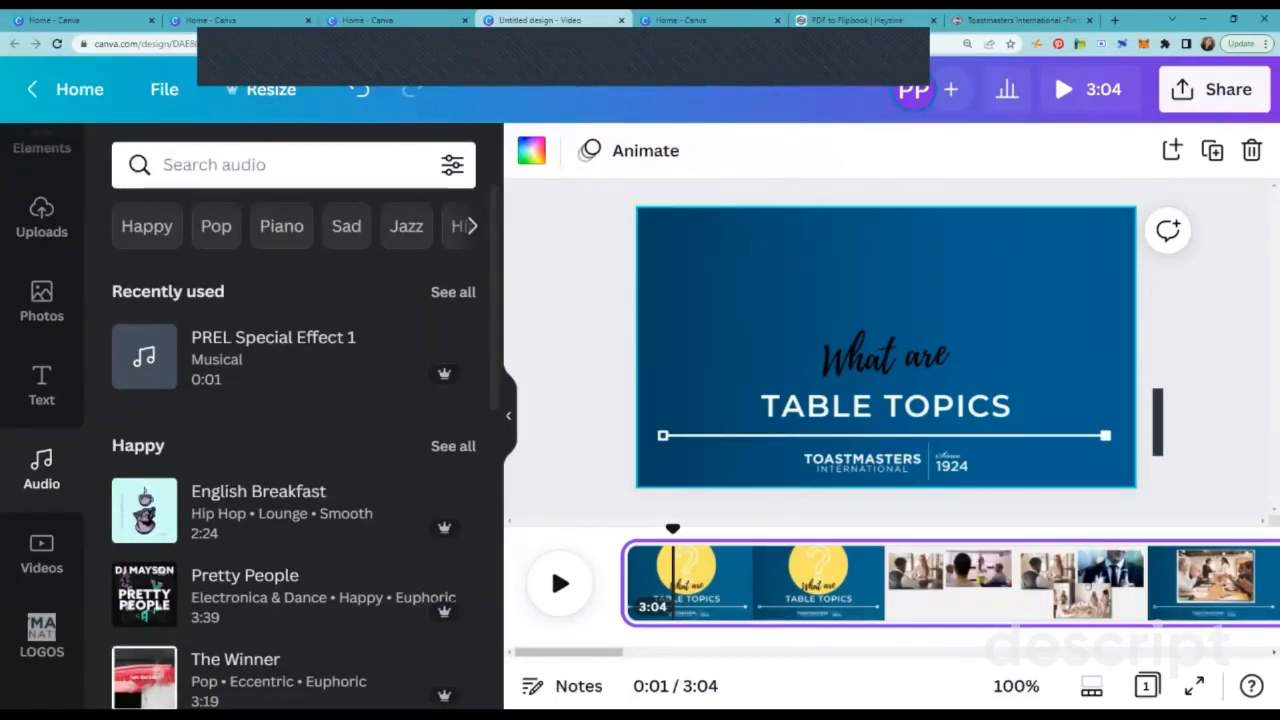
pyautogui.scroll(-3, 300, 425)
pyautogui.scroll(-10, 300, 420)
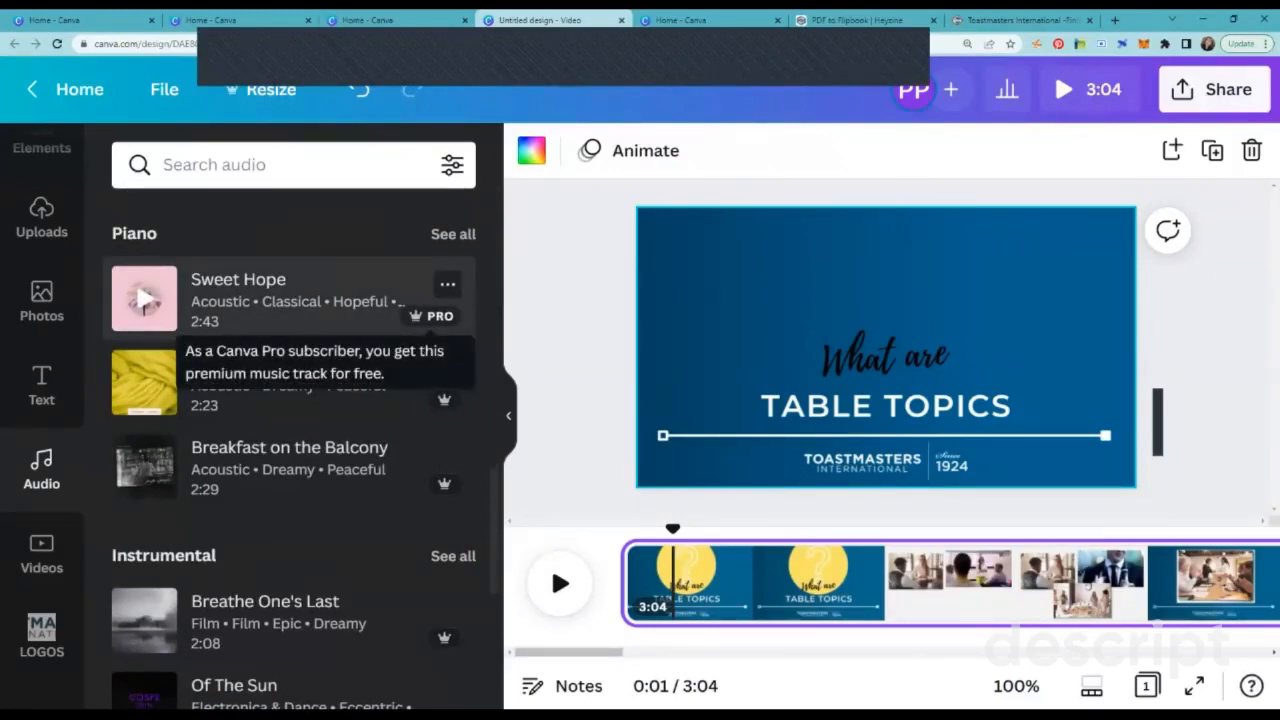
pyautogui.scroll(6, 430, 310)
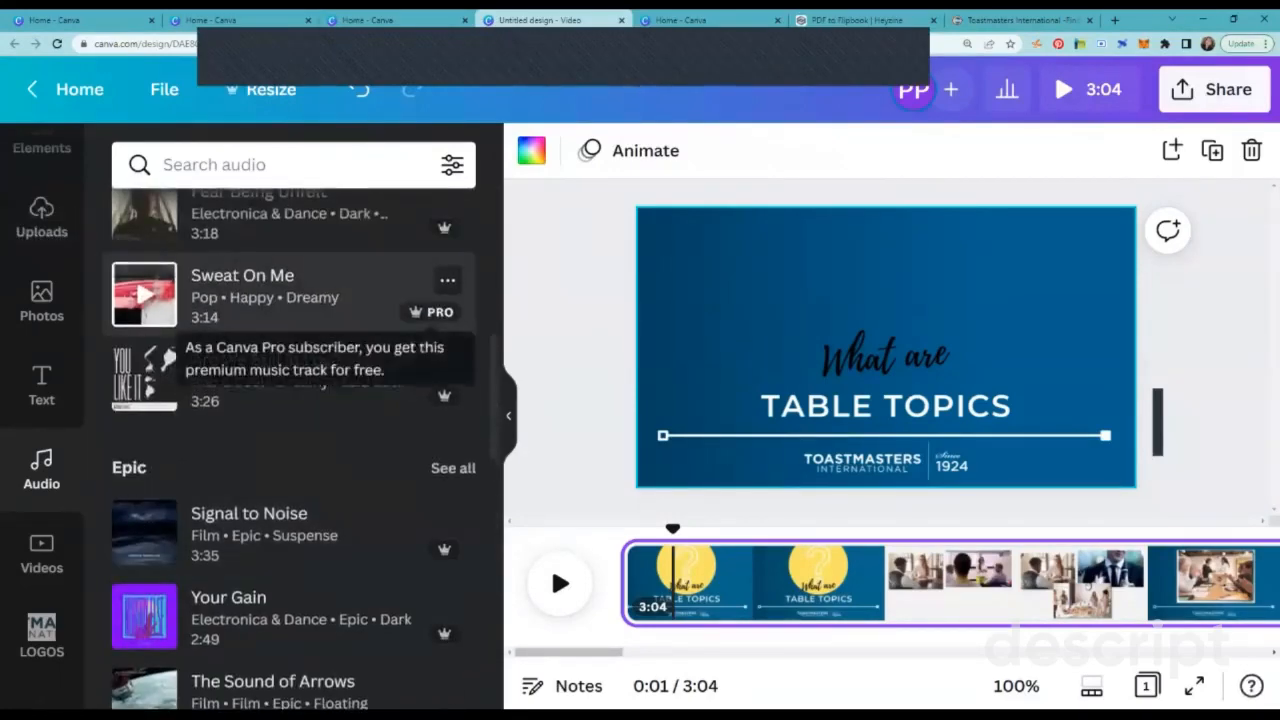
pyautogui.scroll(6, 300, 450)
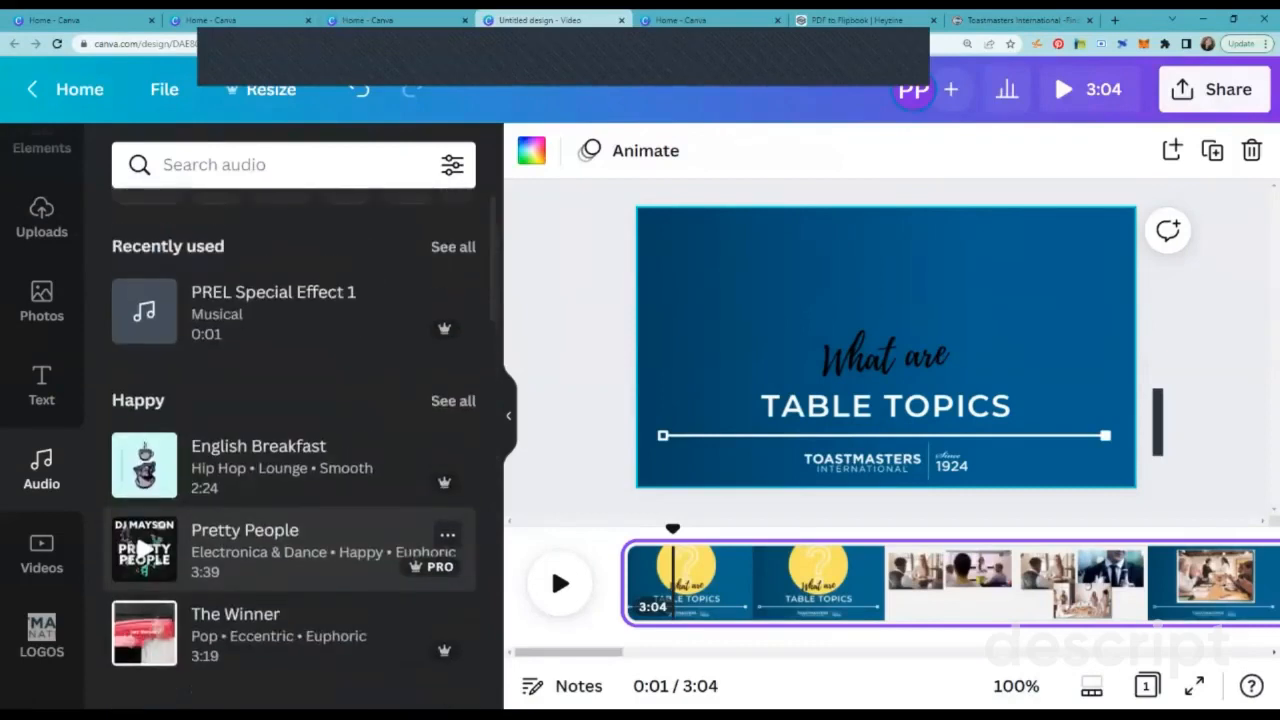
pyautogui.scroll(1, 300, 548)
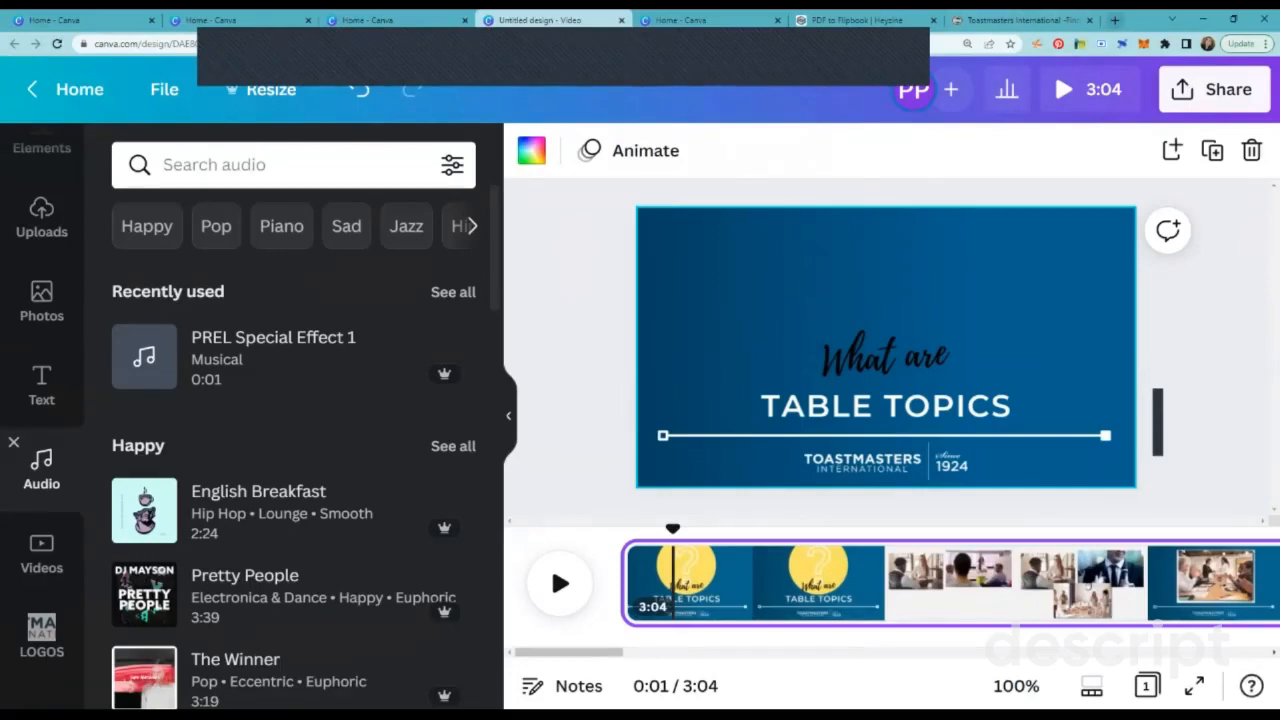
# Step: Switch to YouTube Studio's Audio library in a new browser tab and examine its free music list and filter options
pyautogui.click(1114, 20)
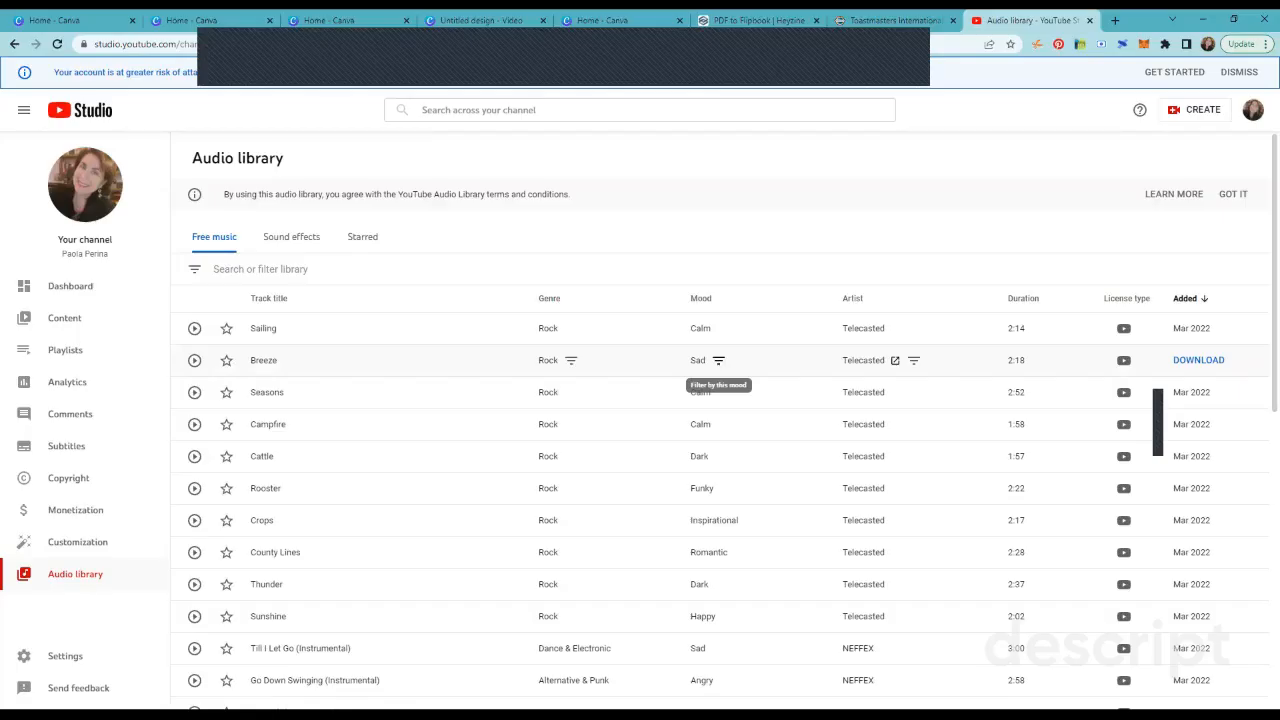
pyautogui.scroll(-6, 718, 362)
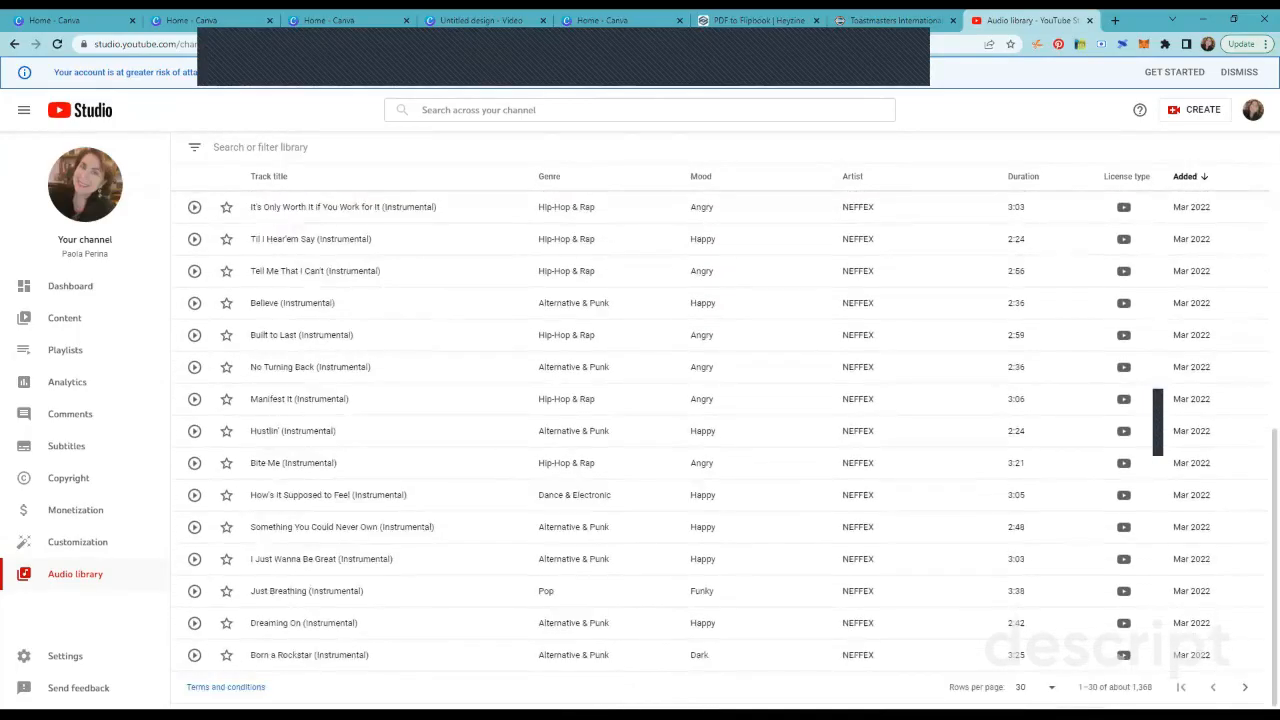
pyautogui.scroll(6, 718, 362)
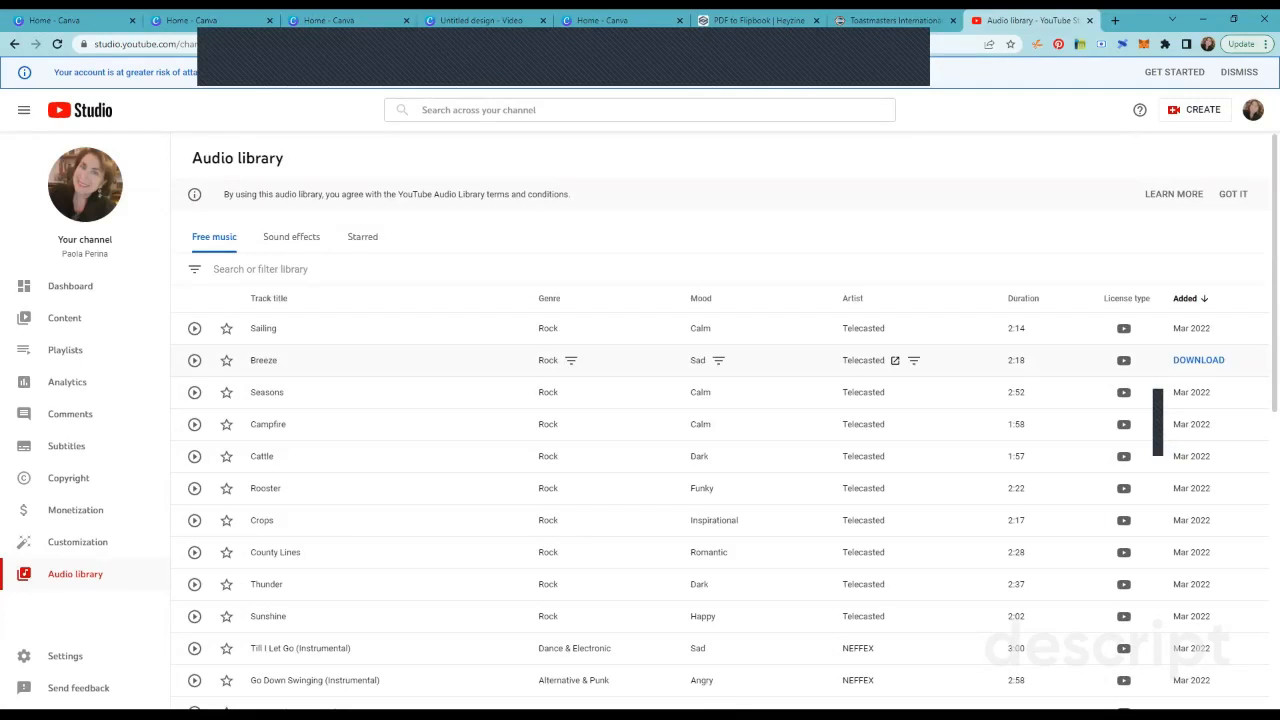
pyautogui.scroll(-1, 718, 362)
pyautogui.scroll(1, 718, 350)
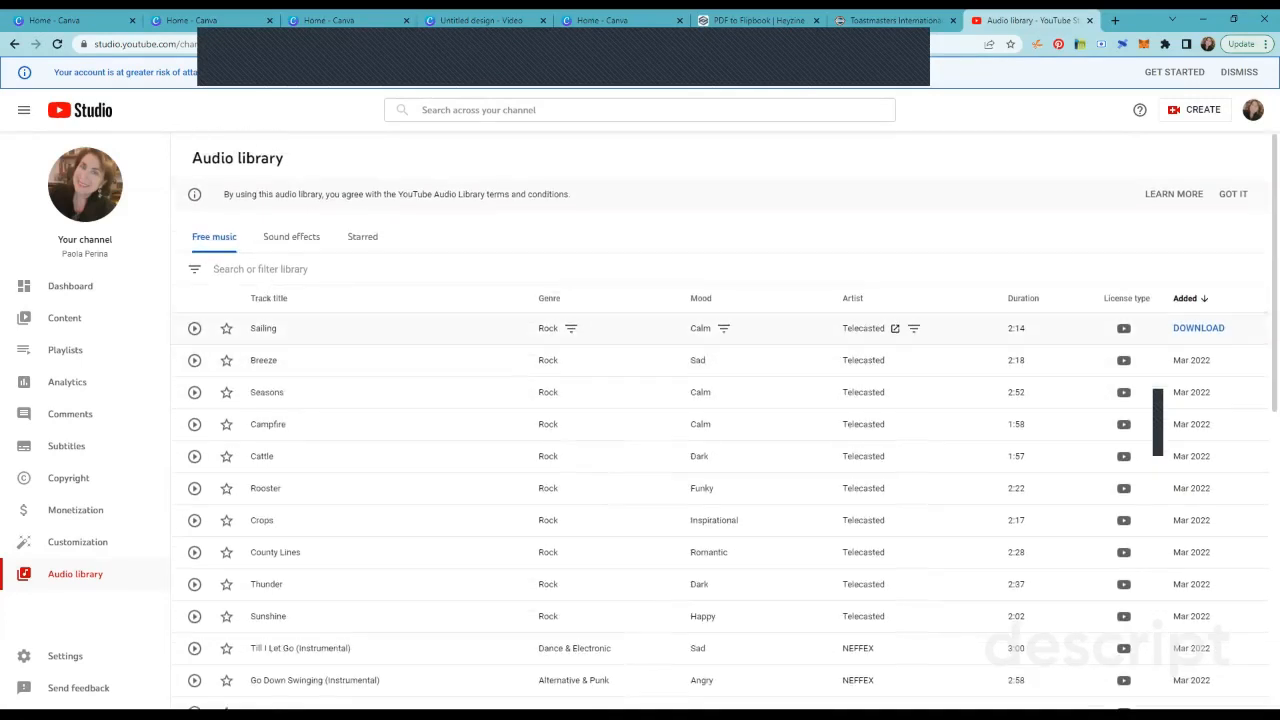
pyautogui.click(260, 269)
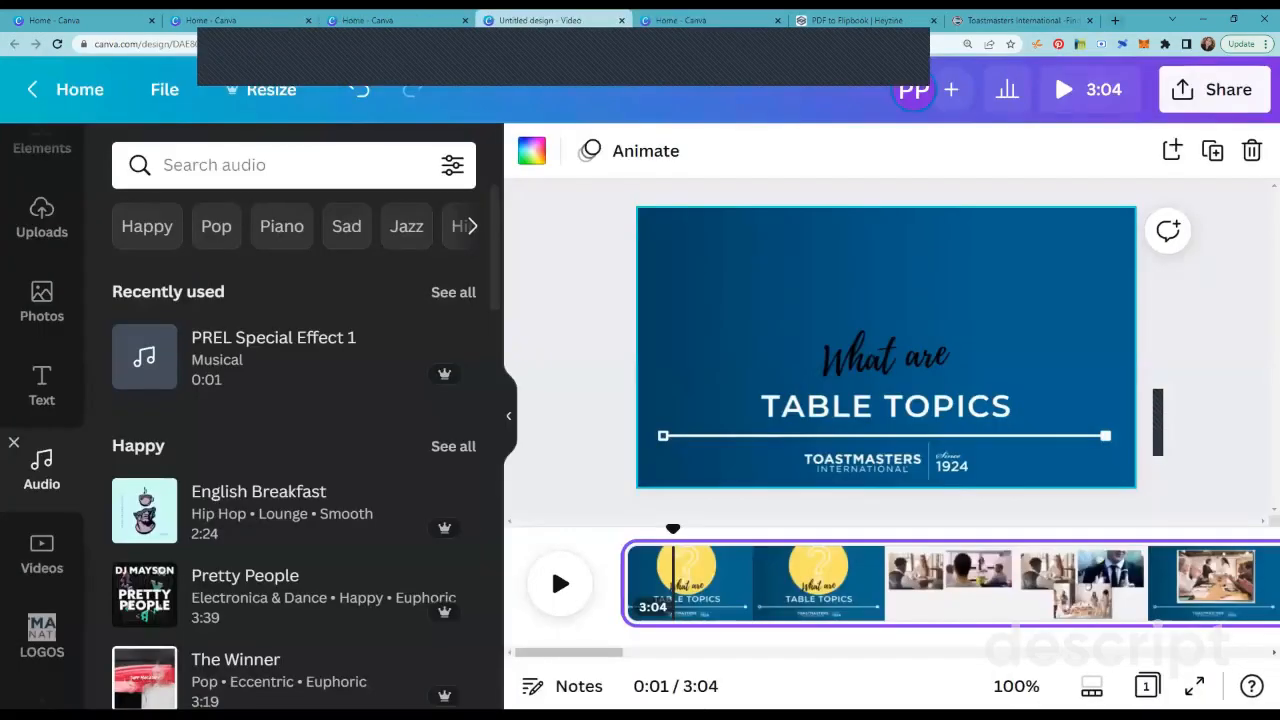
# Step: Open the Bensound royalty-free music website in a new browser tab
pyautogui.click(1115, 20)
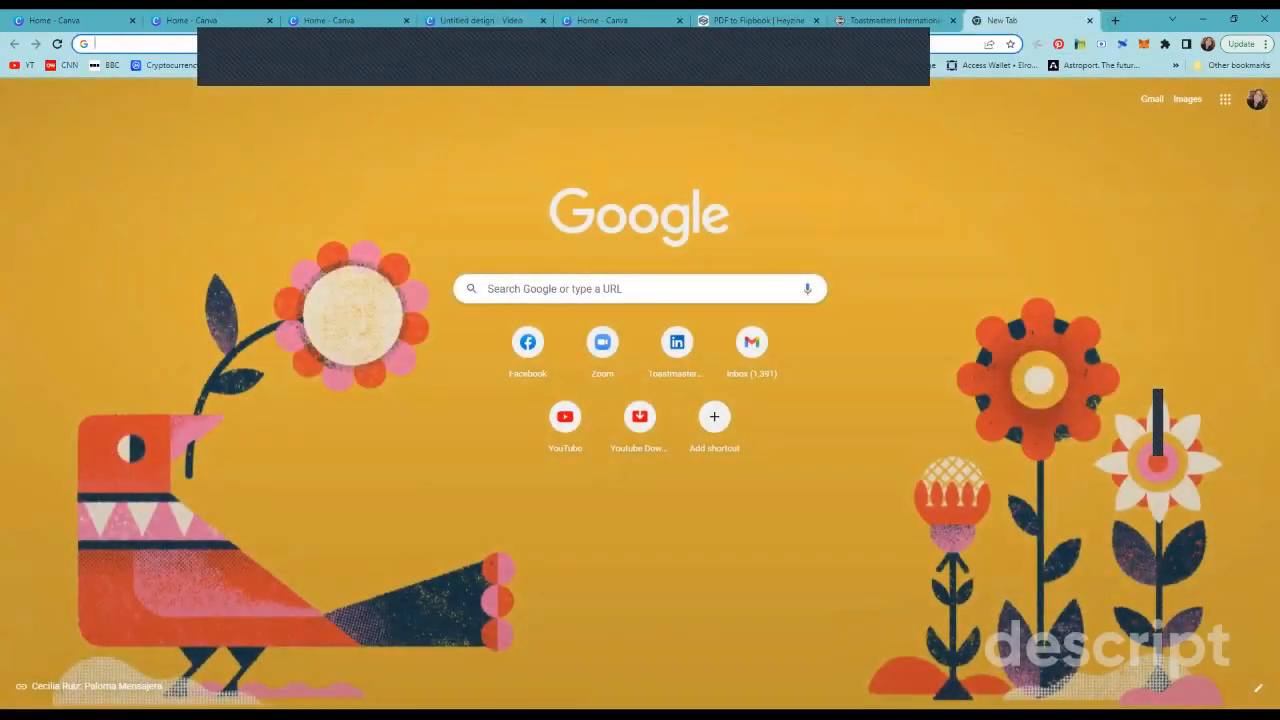
pyautogui.click(640, 289)
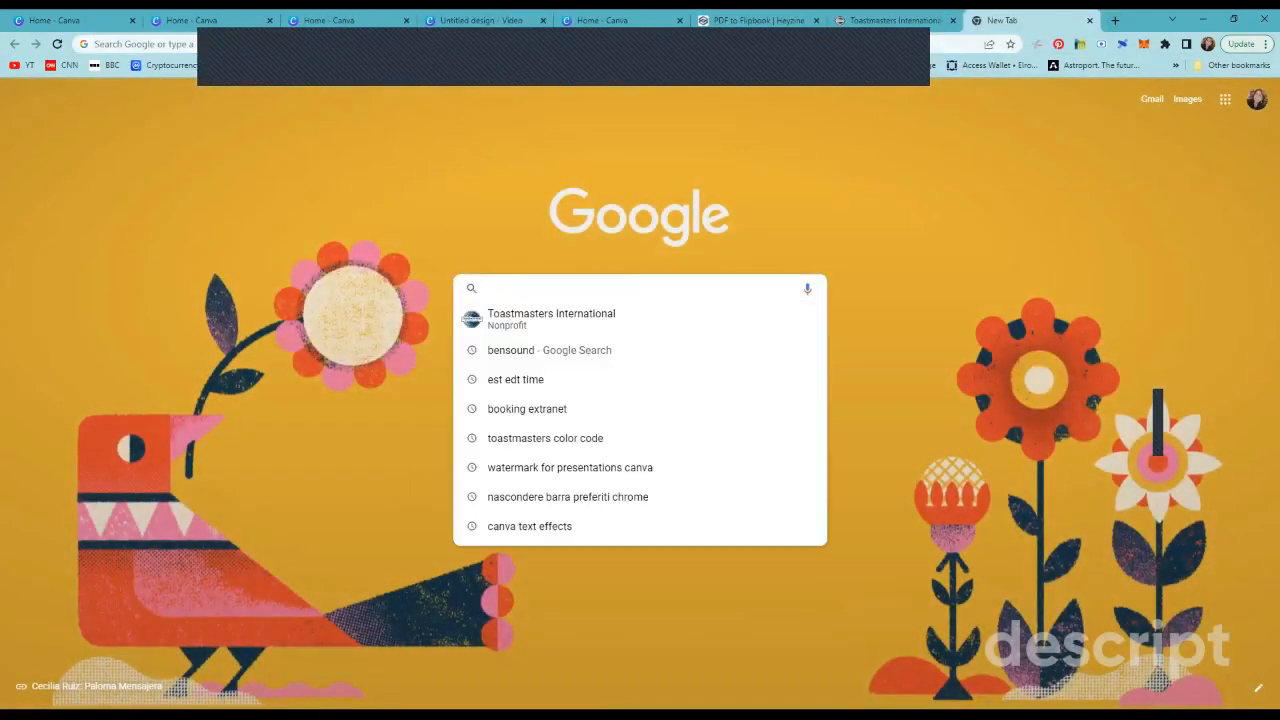
pyautogui.write('bensound.com')
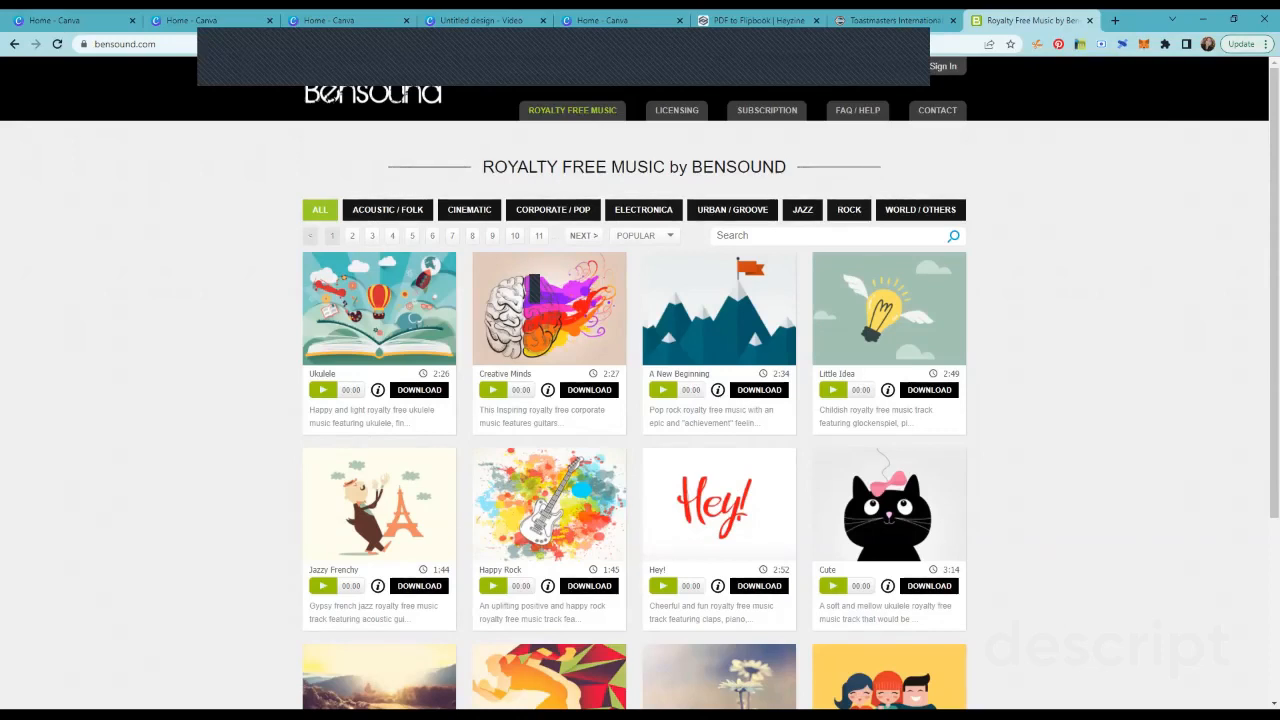
# Step: Browse the Bensound music catalogue through pages 6, 10, 9 and 8, examining the downloadable and purchasable tracks
pyautogui.scroll(-1, 640, 400)
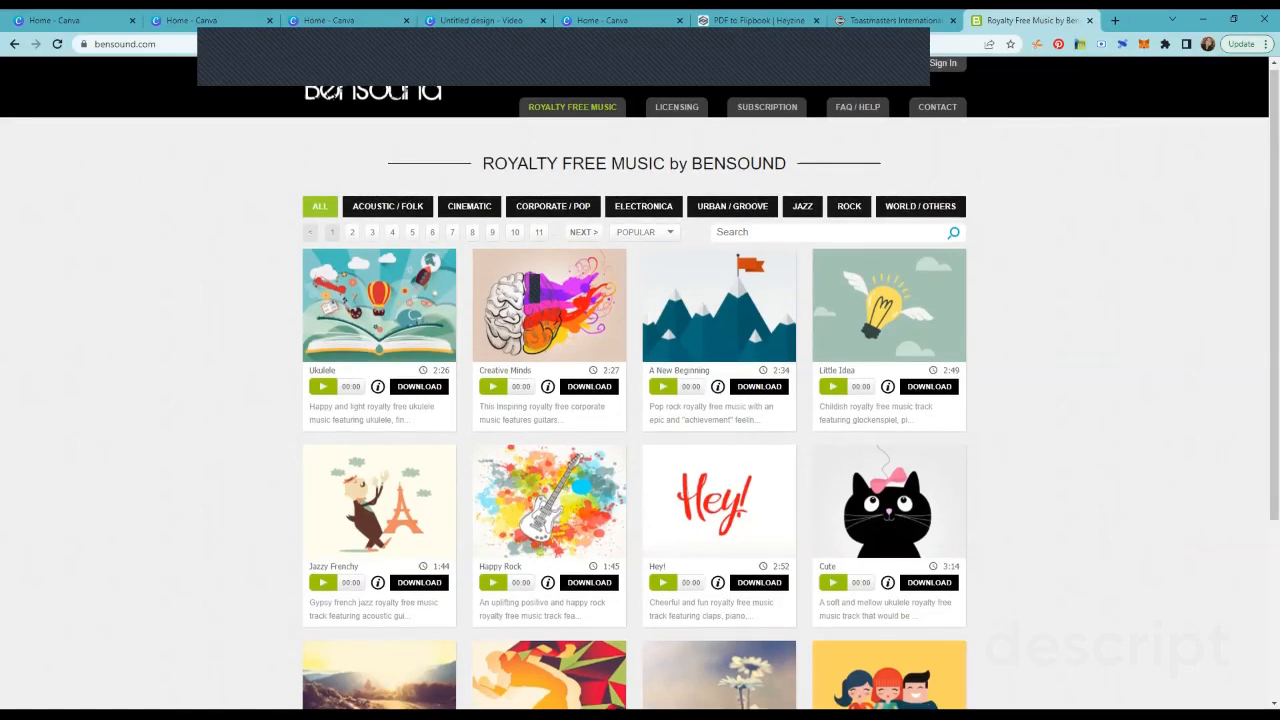
pyautogui.scroll(-3, 640, 400)
pyautogui.click(797, 587)
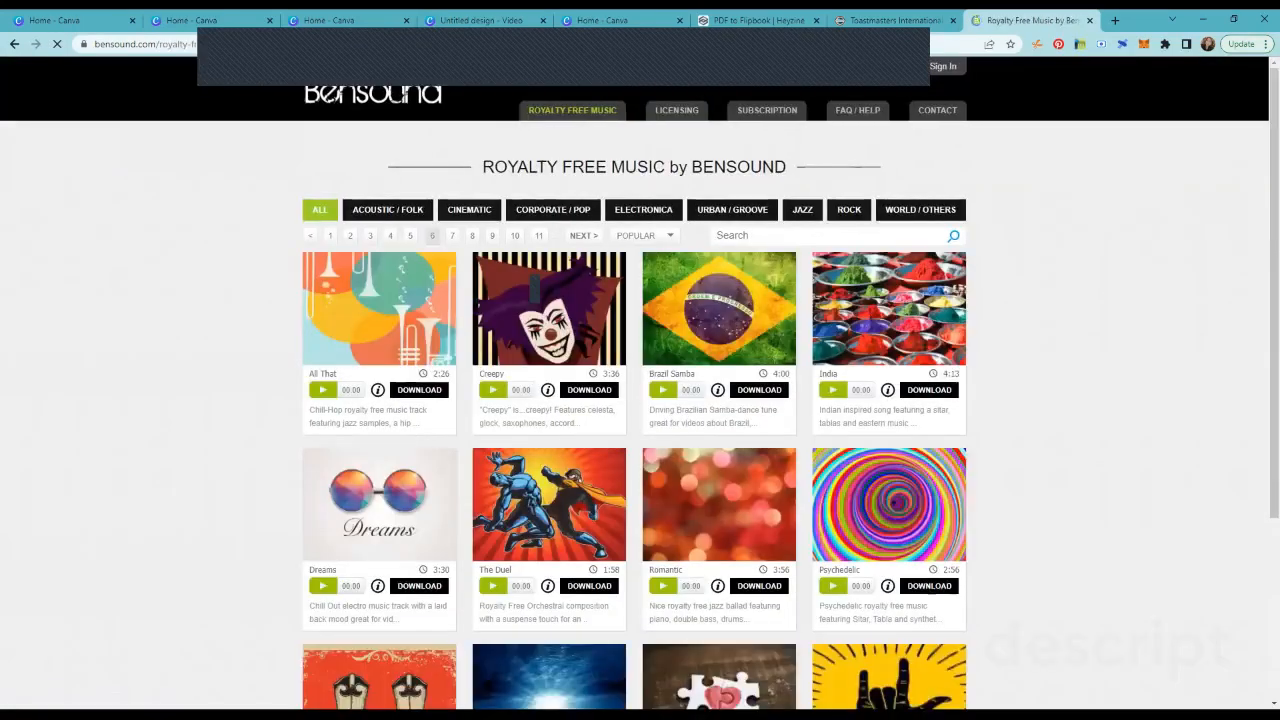
pyautogui.scroll(-3, 640, 400)
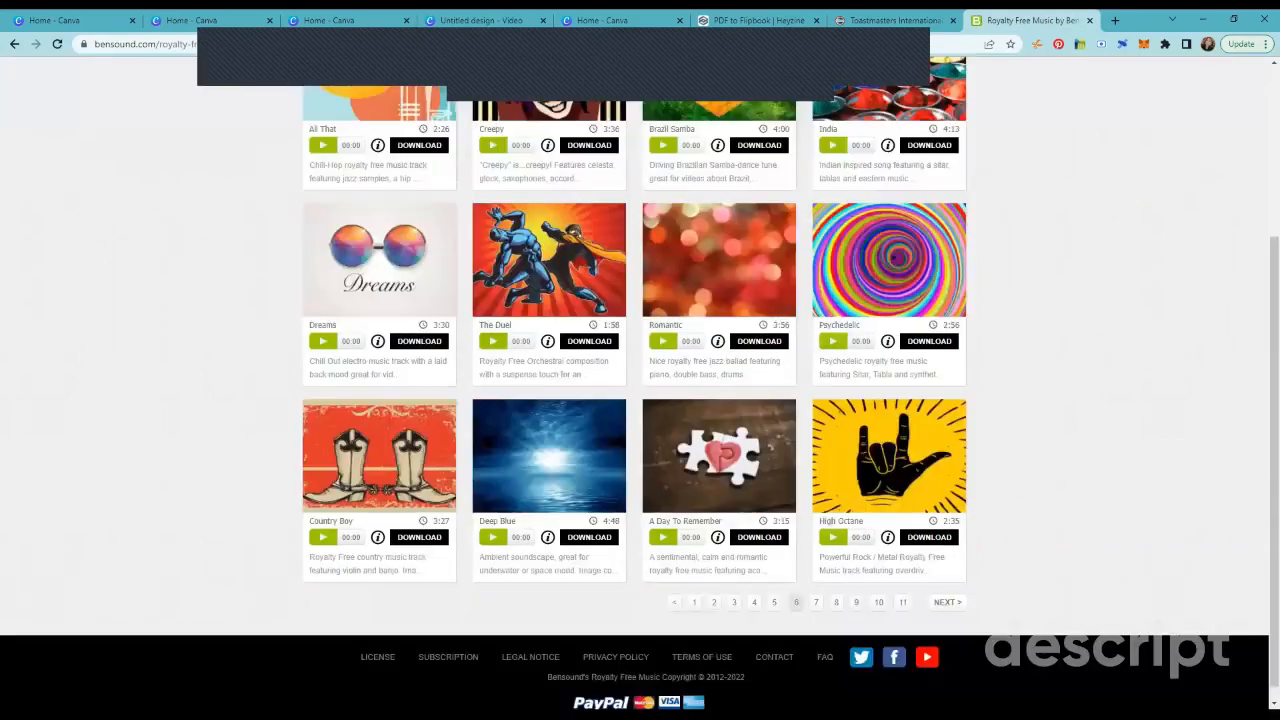
pyautogui.click(878, 602)
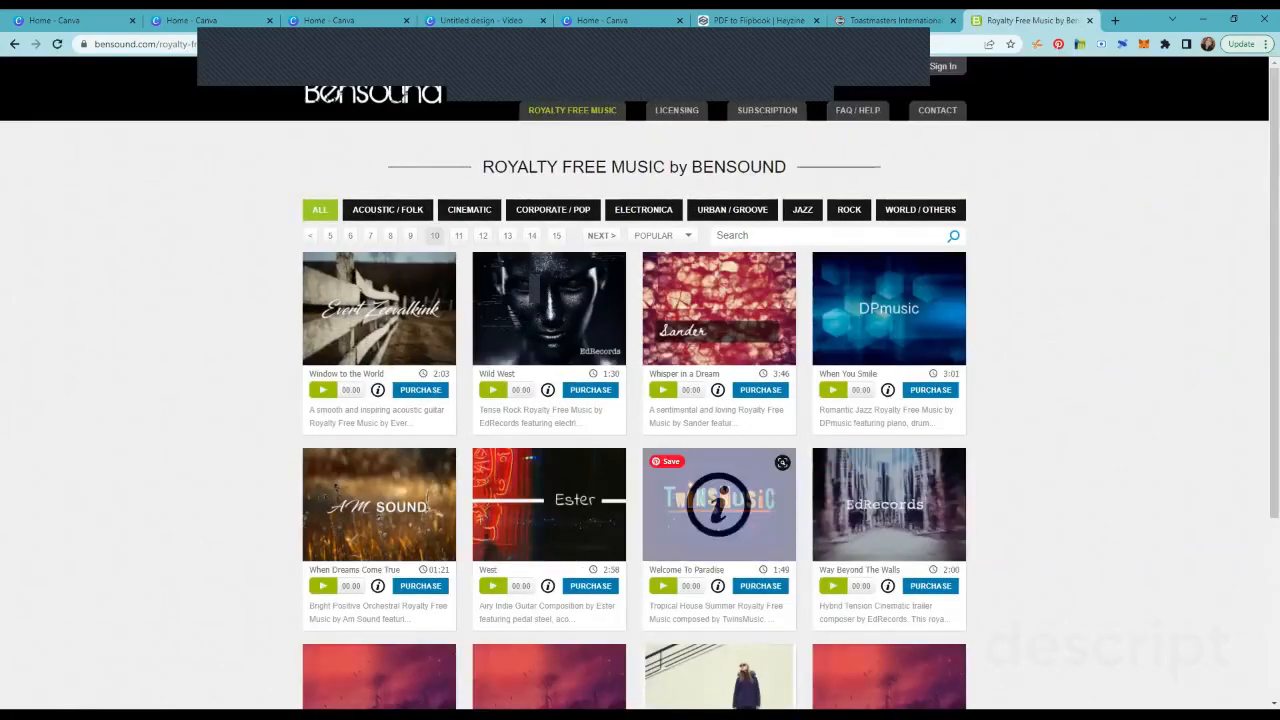
pyautogui.scroll(-3, 640, 400)
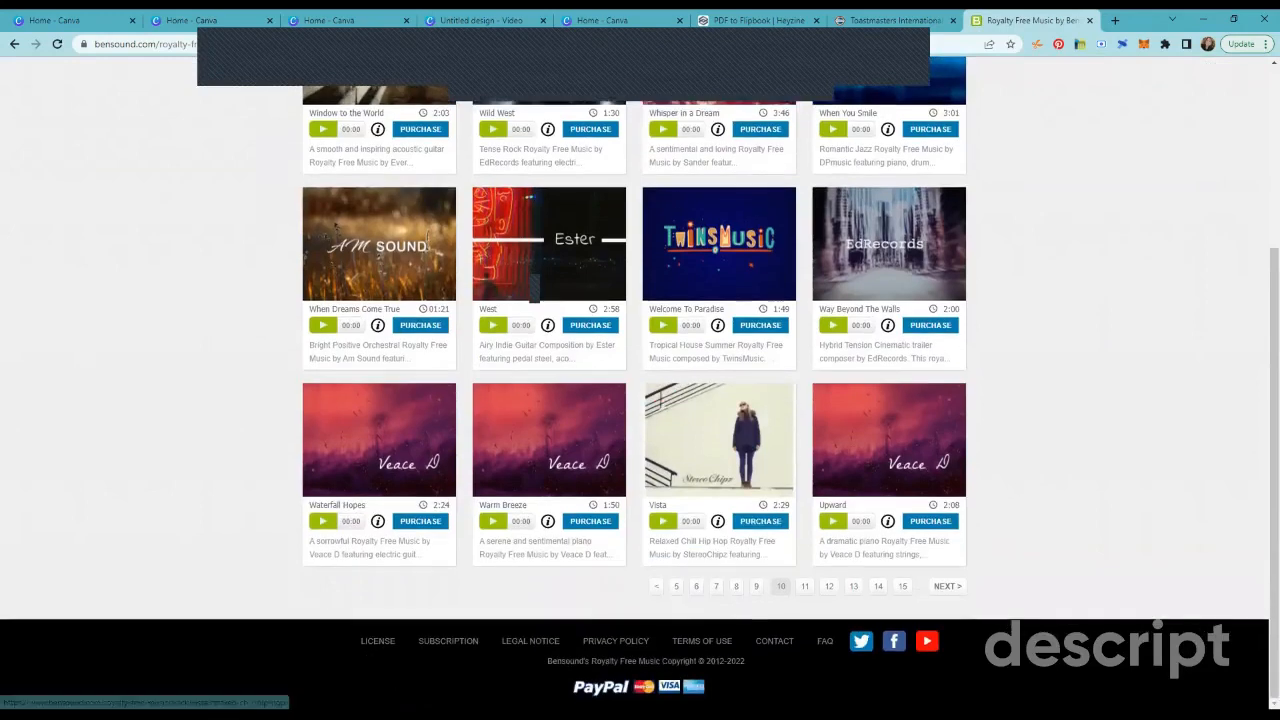
pyautogui.click(656, 587)
pyautogui.scroll(-10, 640, 400)
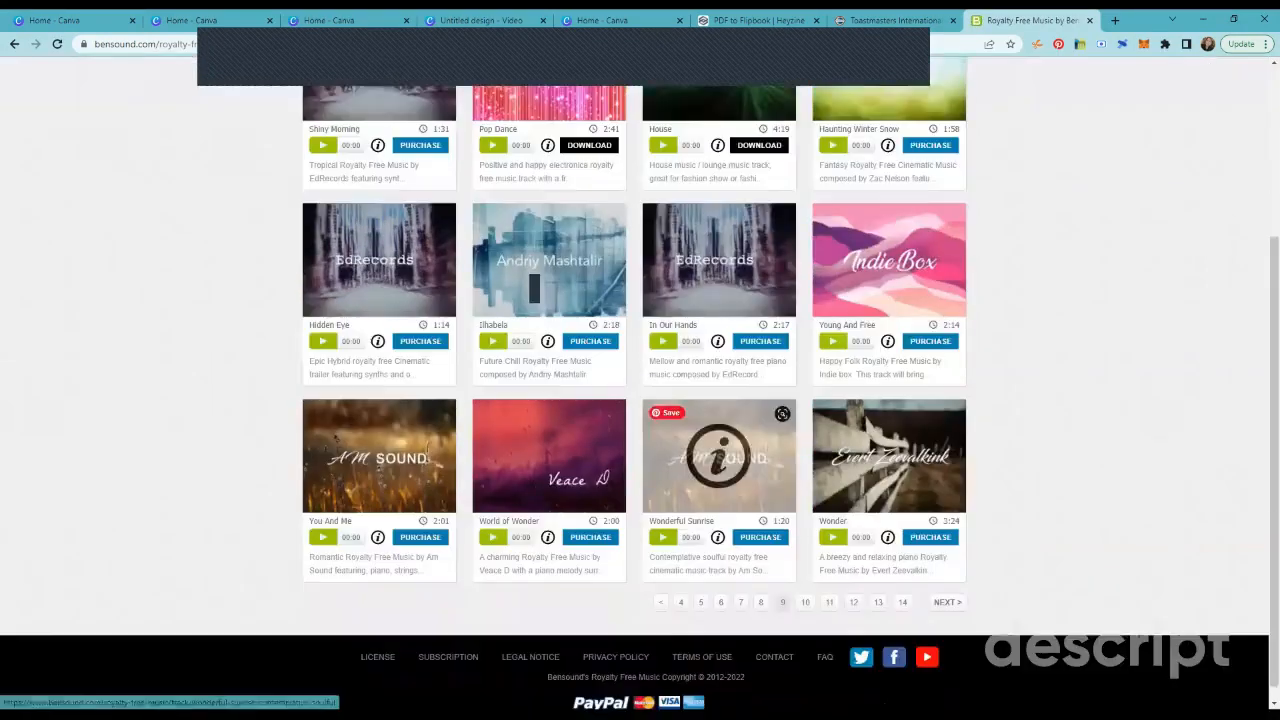
pyautogui.click(657, 586)
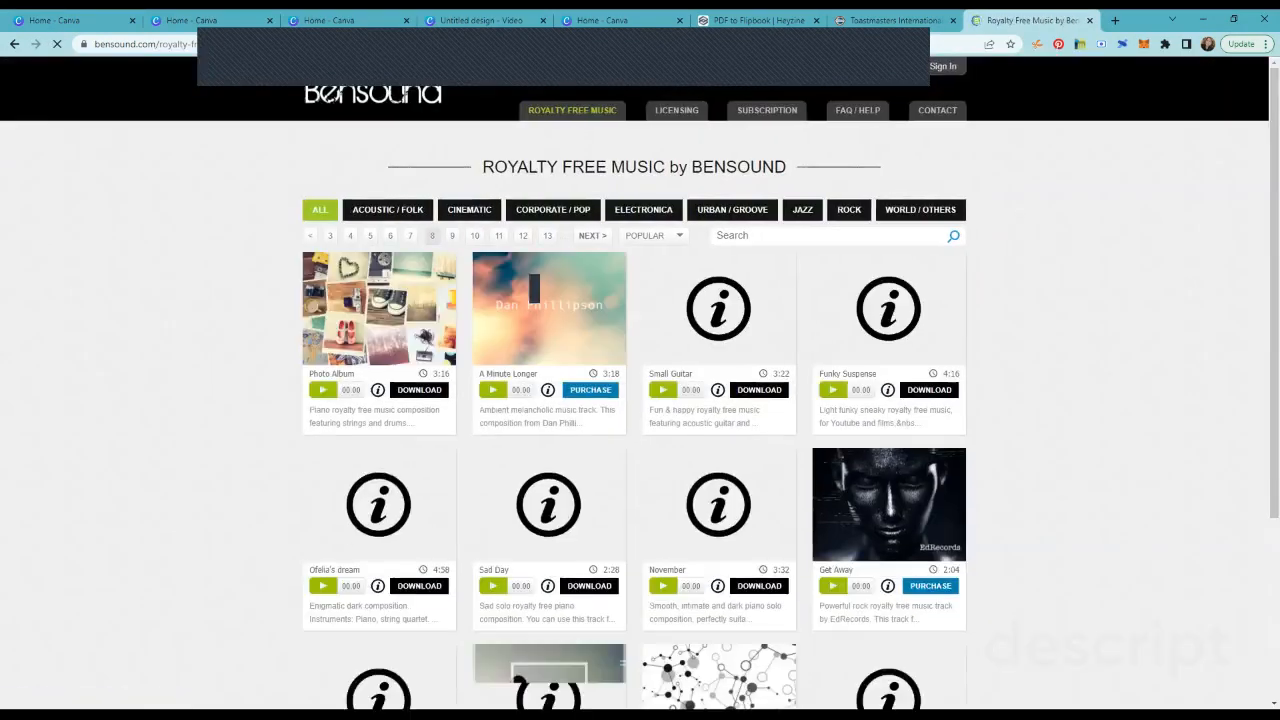
pyautogui.scroll(-3, 534, 288)
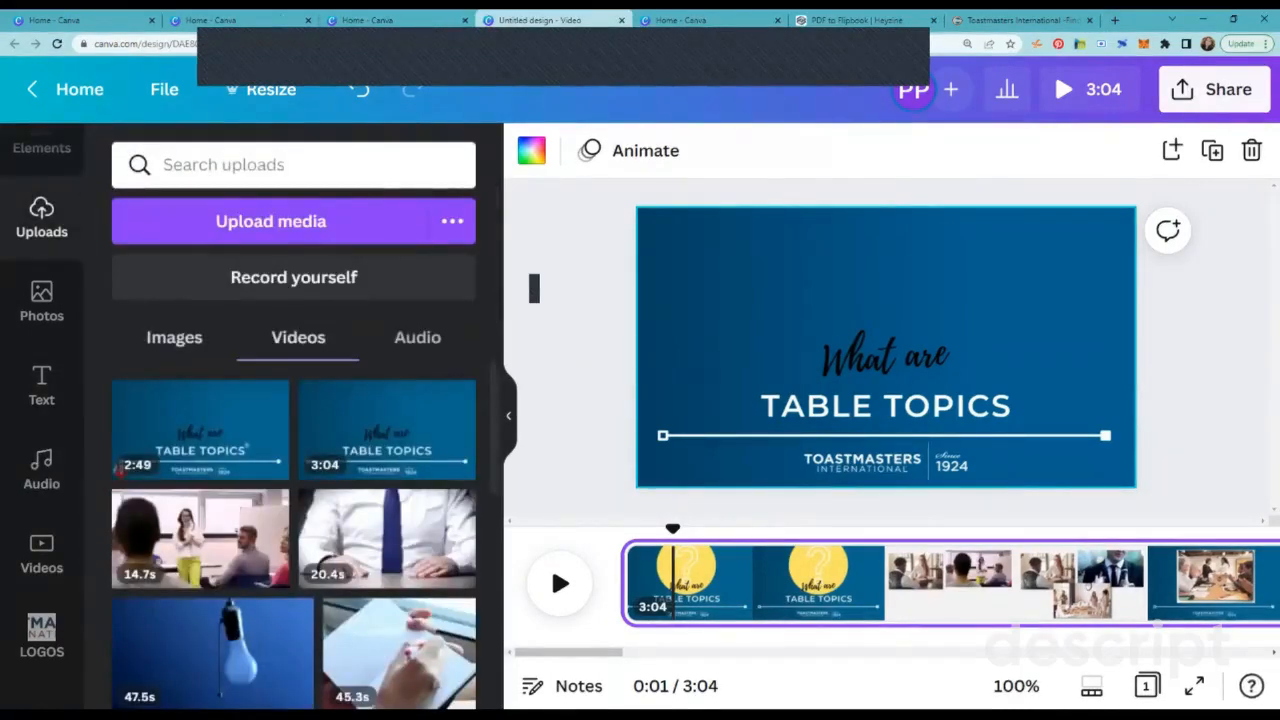
# Step: Add the uploaded audio file bensound-smile.mp3 to the Canva video's timeline as background music
pyautogui.click(417, 338)
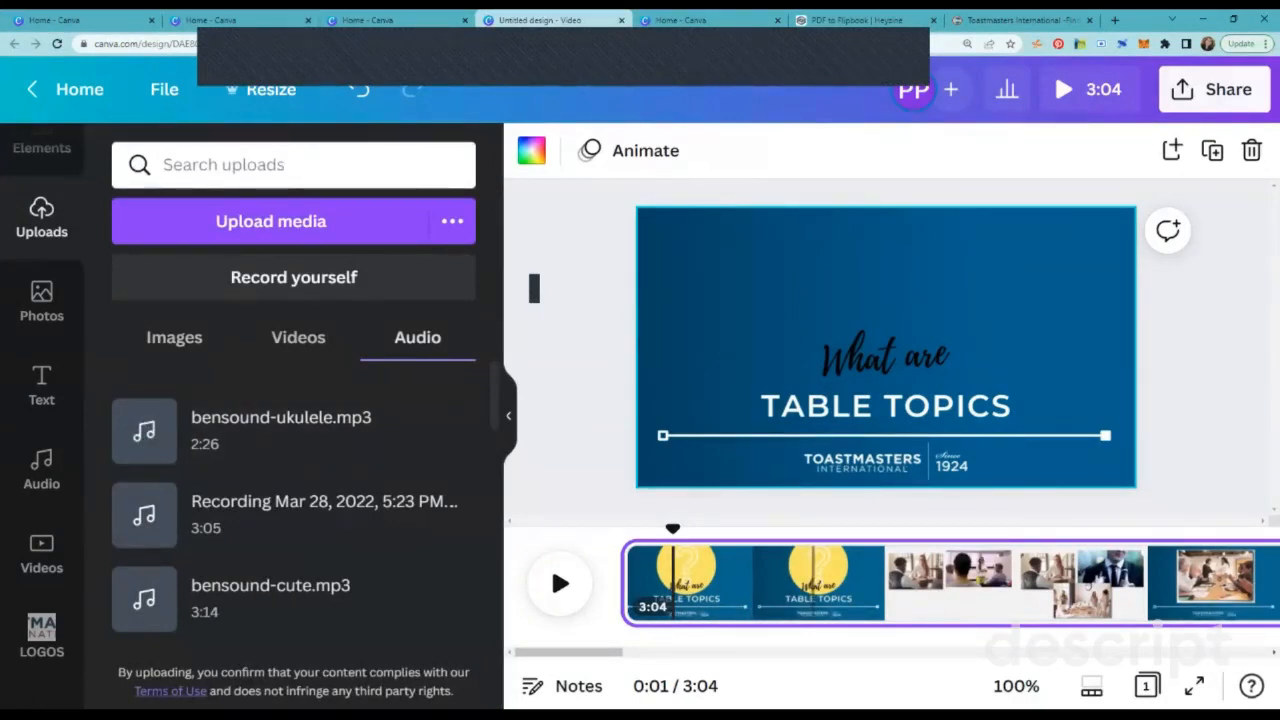
pyautogui.hscroll(1, 813, 583)
pyautogui.hscroll(-1, 813, 583)
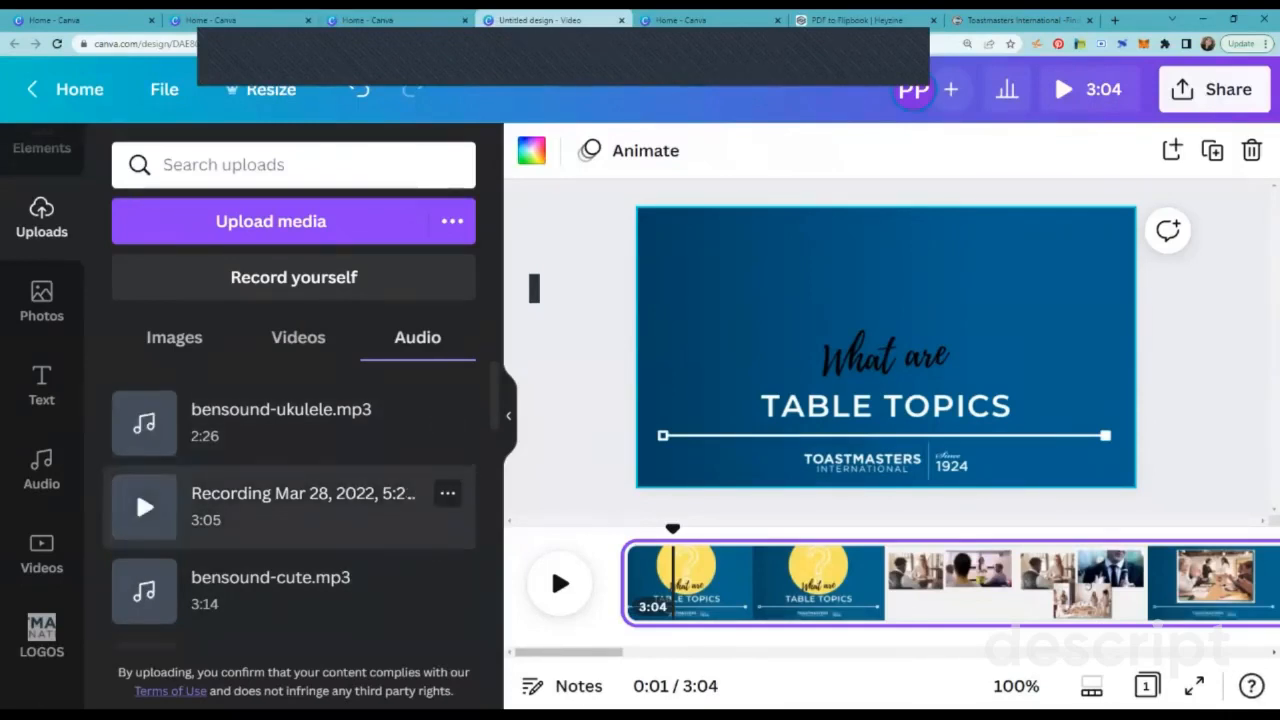
pyautogui.scroll(-2, 136, 489)
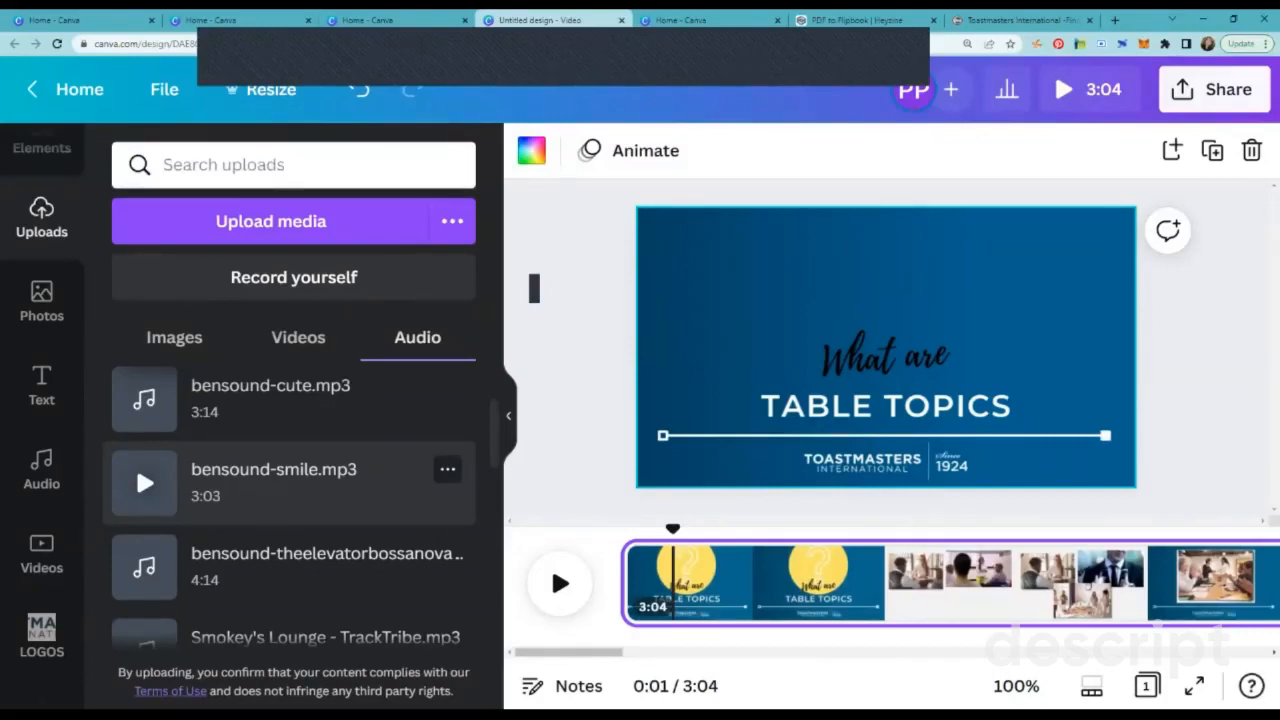
pyautogui.click(136, 465)
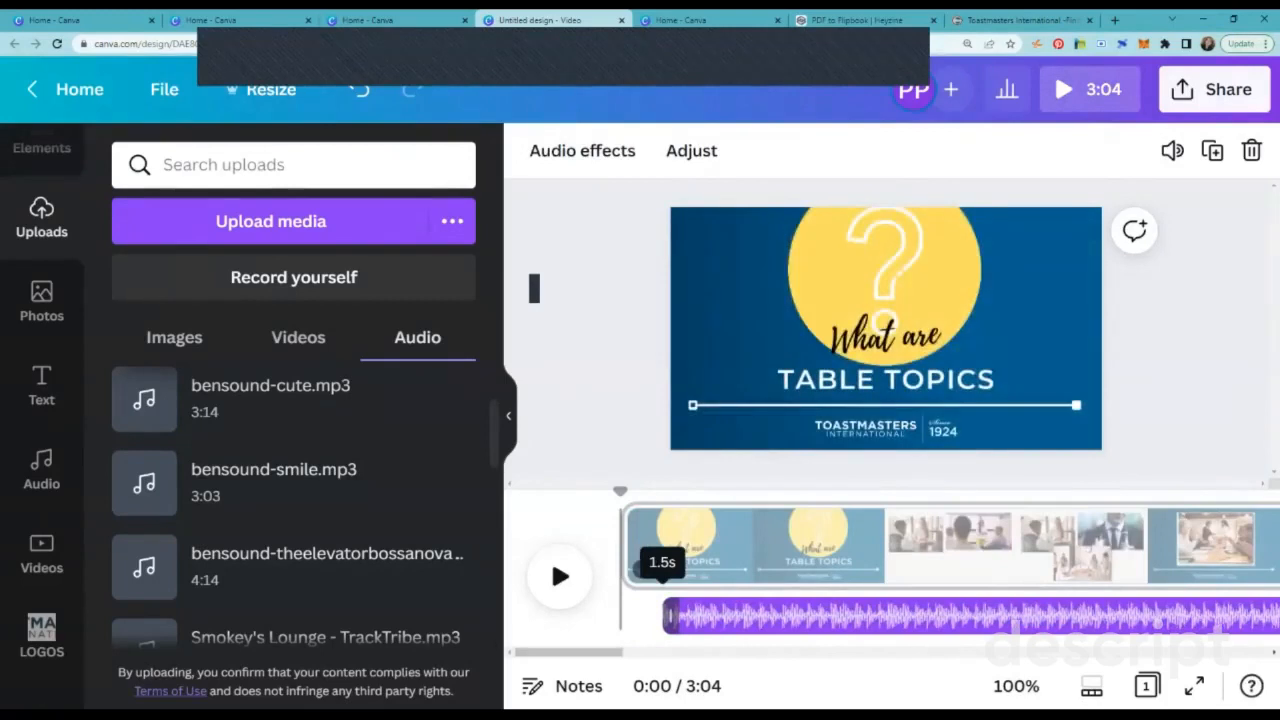
# Step: Trim the start of the background music so it begins at 0:09, where the photo collage slide starts
pyautogui.moveTo(670, 615); pyautogui.dragTo(624, 615)
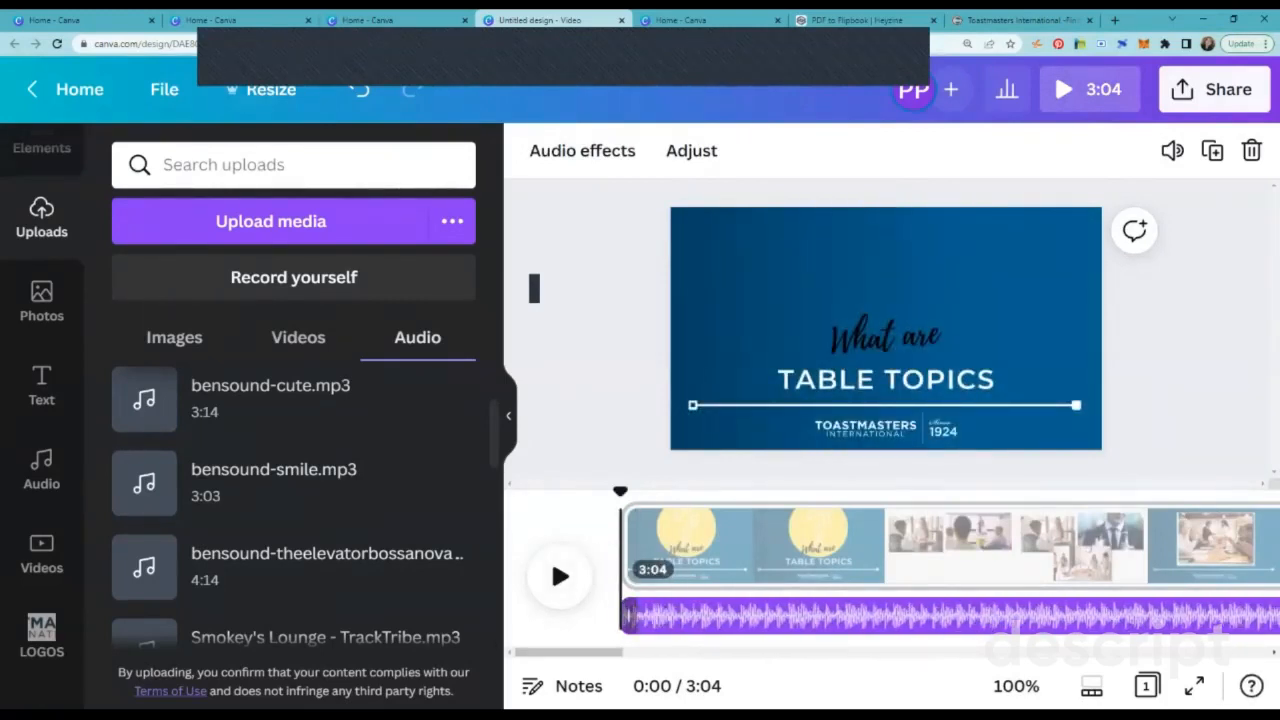
pyautogui.moveTo(624, 615); pyautogui.dragTo(887, 615)
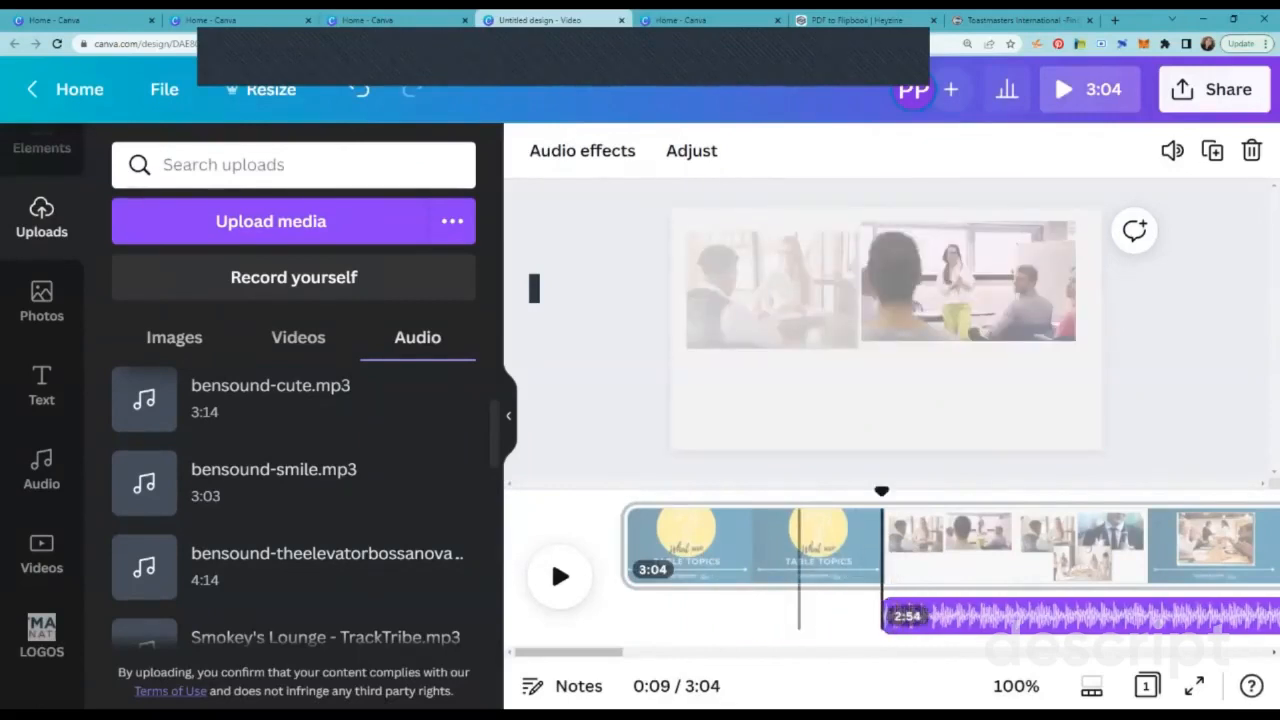
pyautogui.click(987, 545)
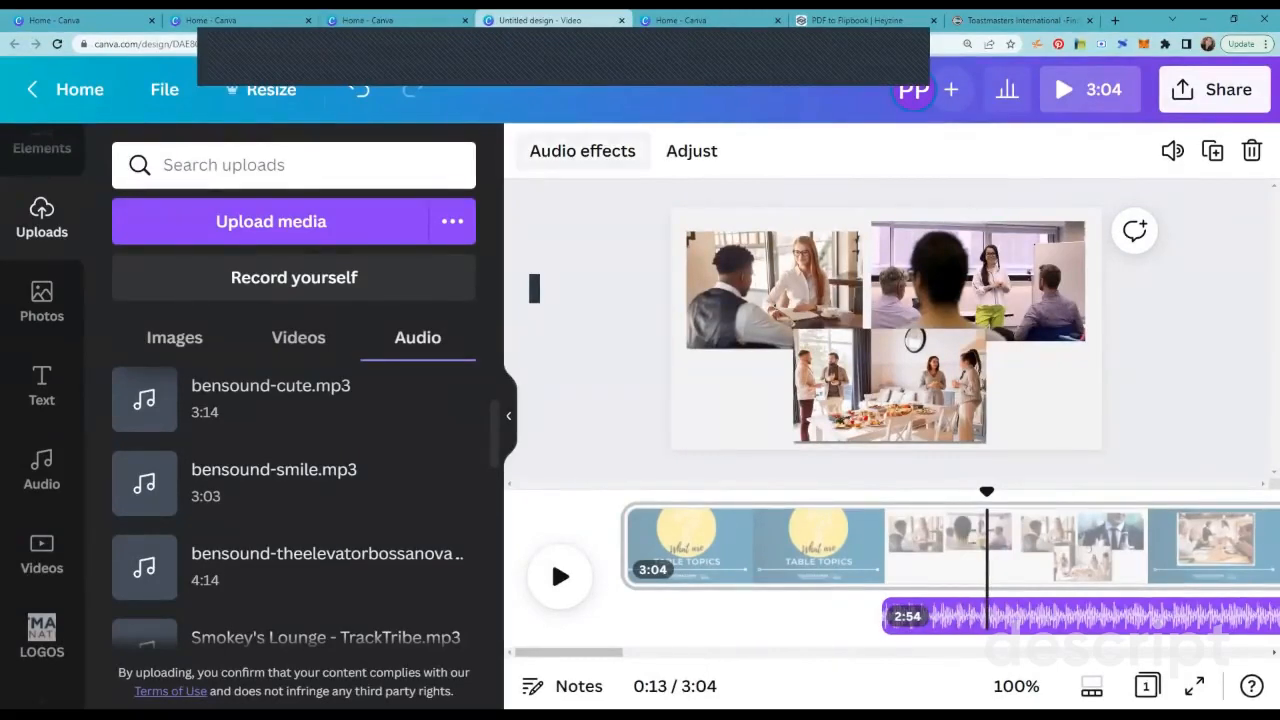
# Step: Set the background music's fade in to 2.5s and its fade out to 0.7s
pyautogui.click(582, 150)
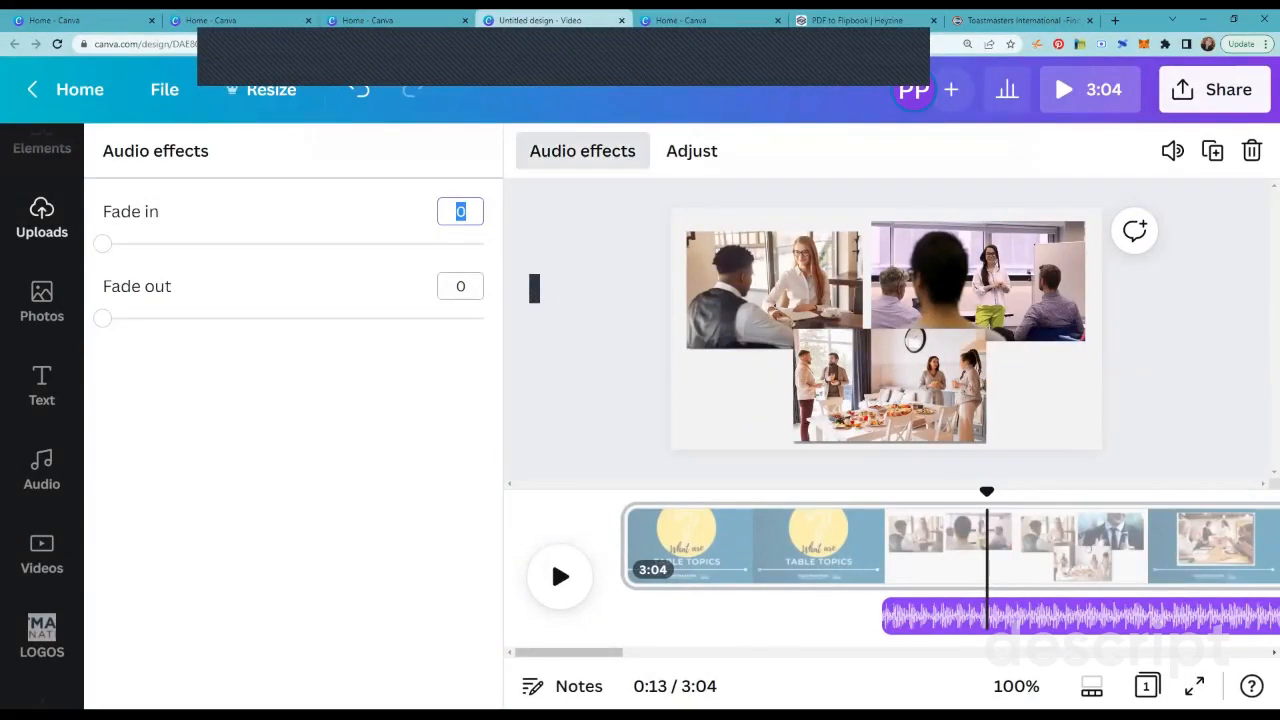
pyautogui.moveTo(102, 243); pyautogui.dragTo(156, 243)
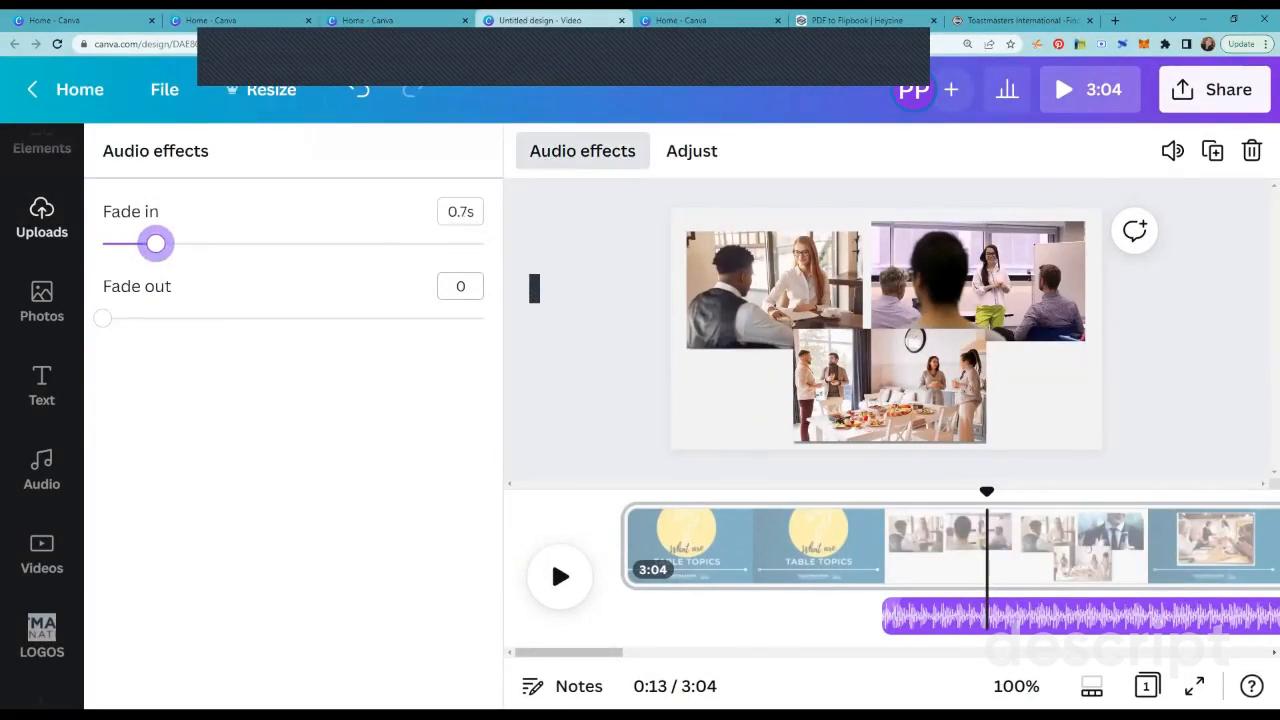
pyautogui.moveTo(102, 318); pyautogui.dragTo(156, 318)
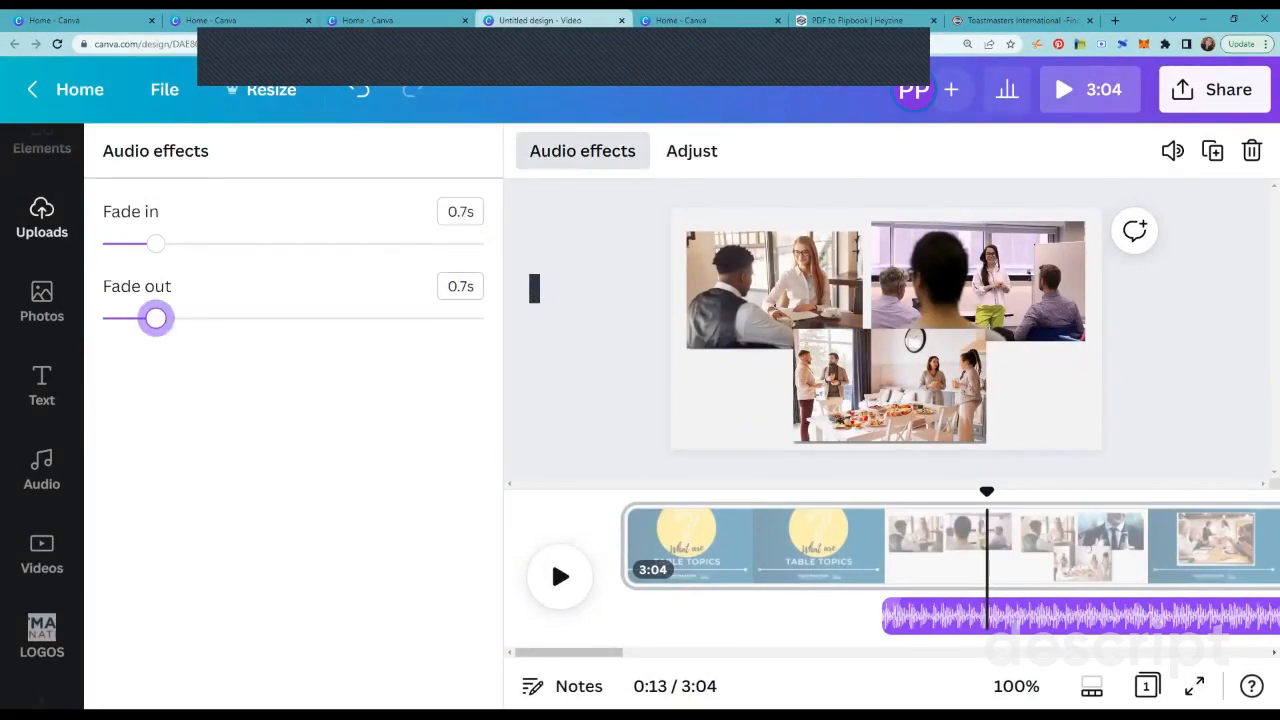
pyautogui.moveTo(156, 243); pyautogui.dragTo(293, 243)
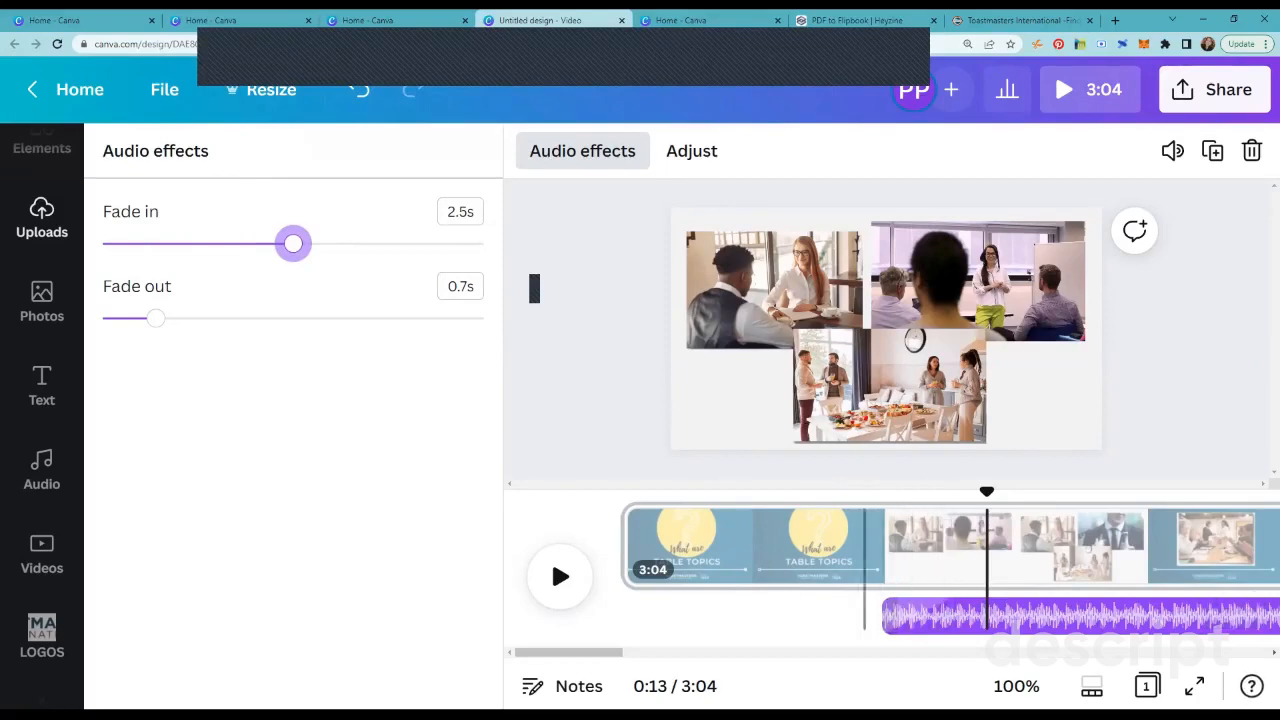
# Step: Play the video from just before the music starts to check how the music fades in
pyautogui.moveTo(987, 491); pyautogui.dragTo(868, 491)
pyautogui.click(560, 576)
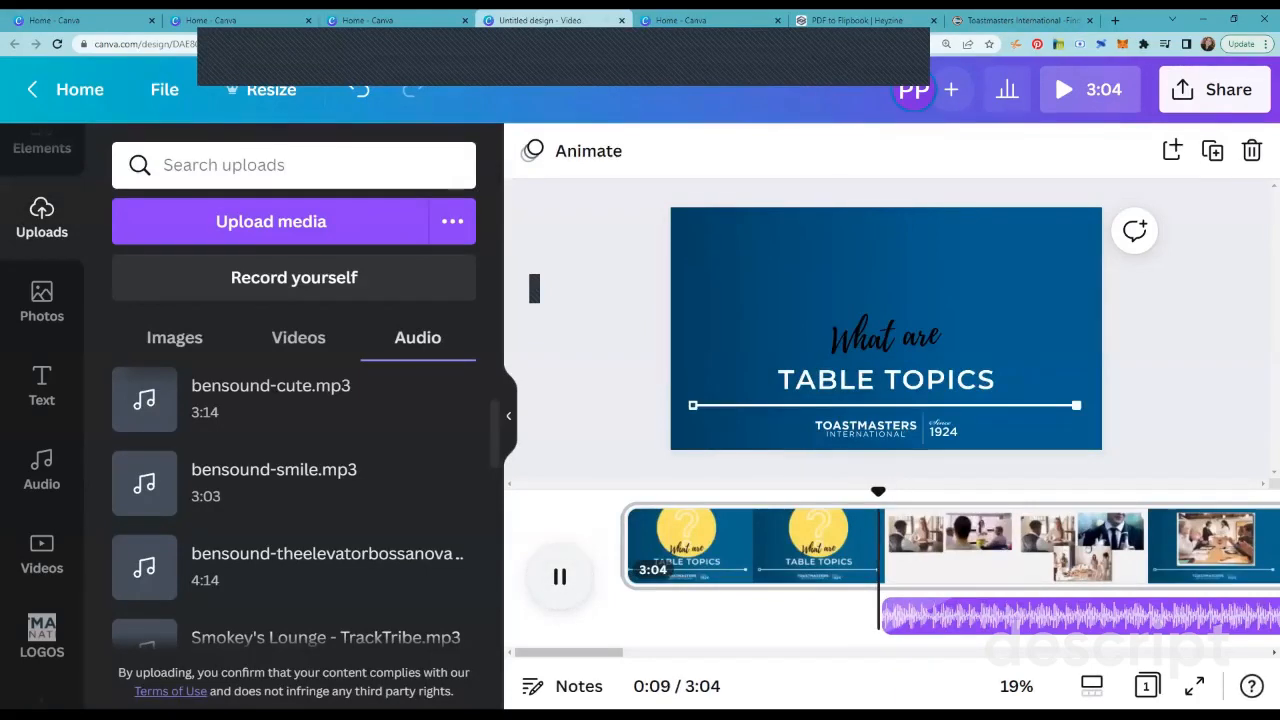
pyautogui.press('space')
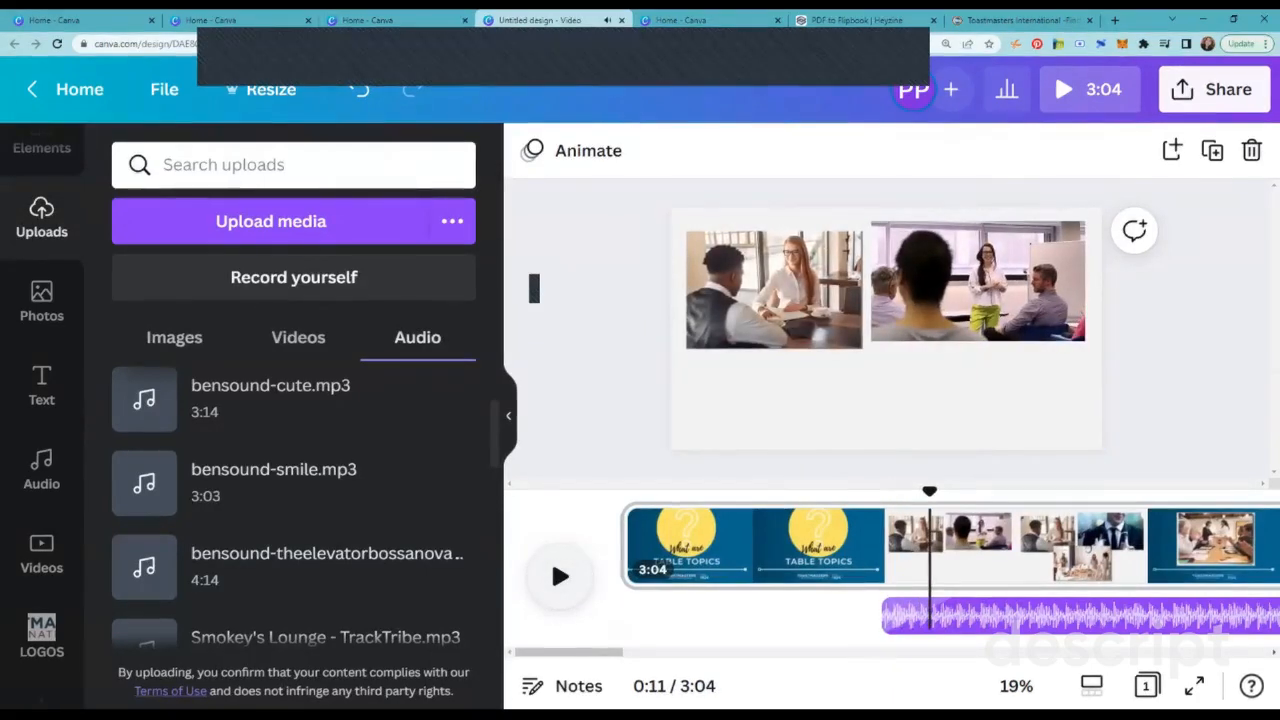
# Step: Lower the background music track's volume to 4
pyautogui.click(998, 616)
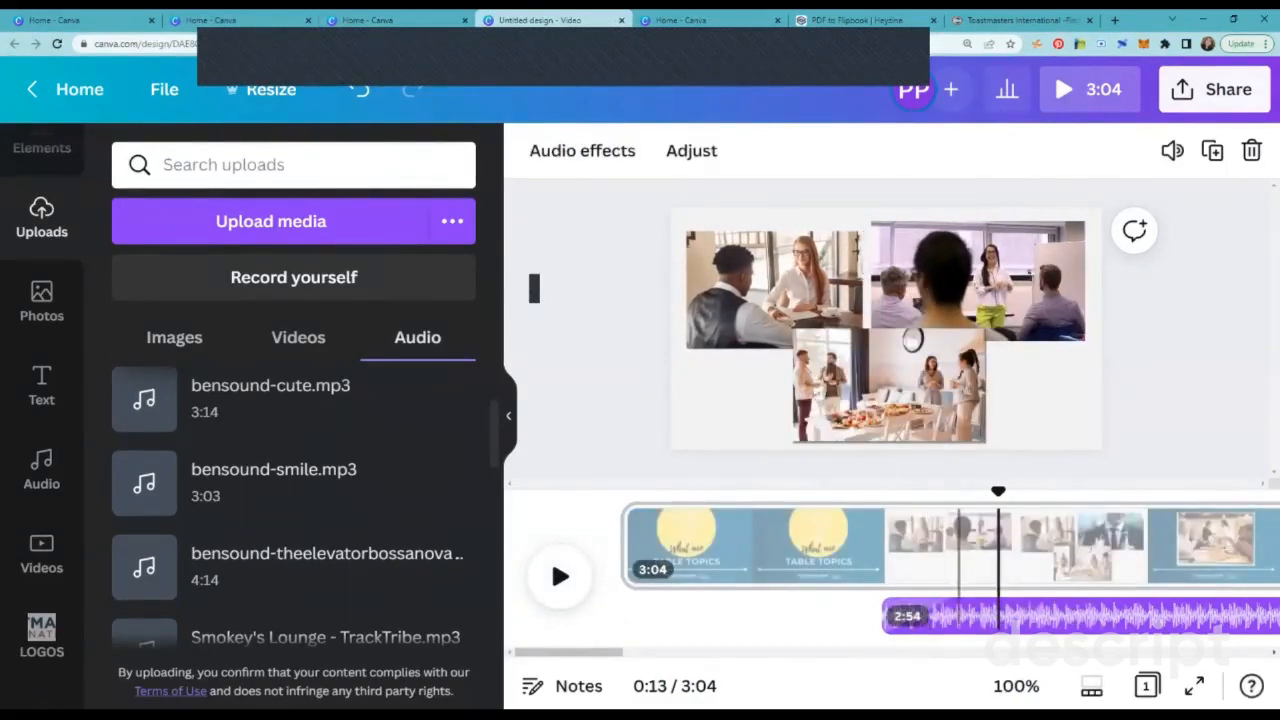
pyautogui.click(1172, 150)
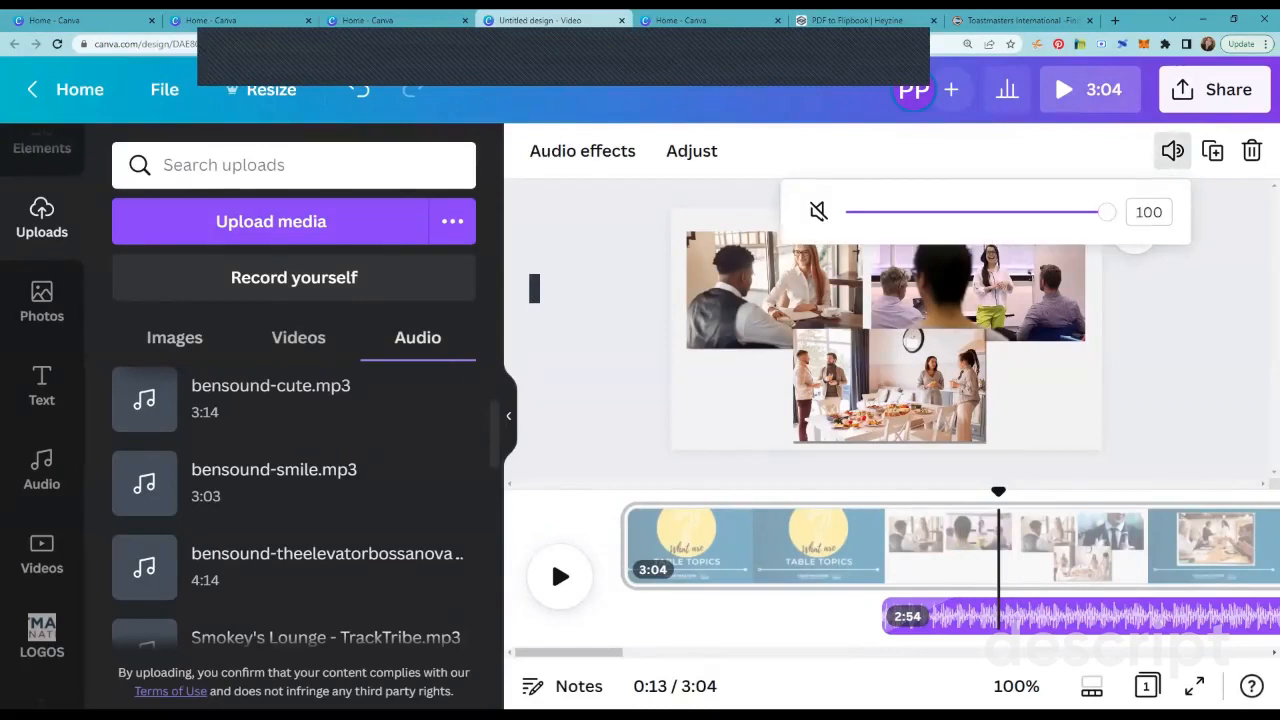
pyautogui.moveTo(1106, 211); pyautogui.dragTo(866, 211)
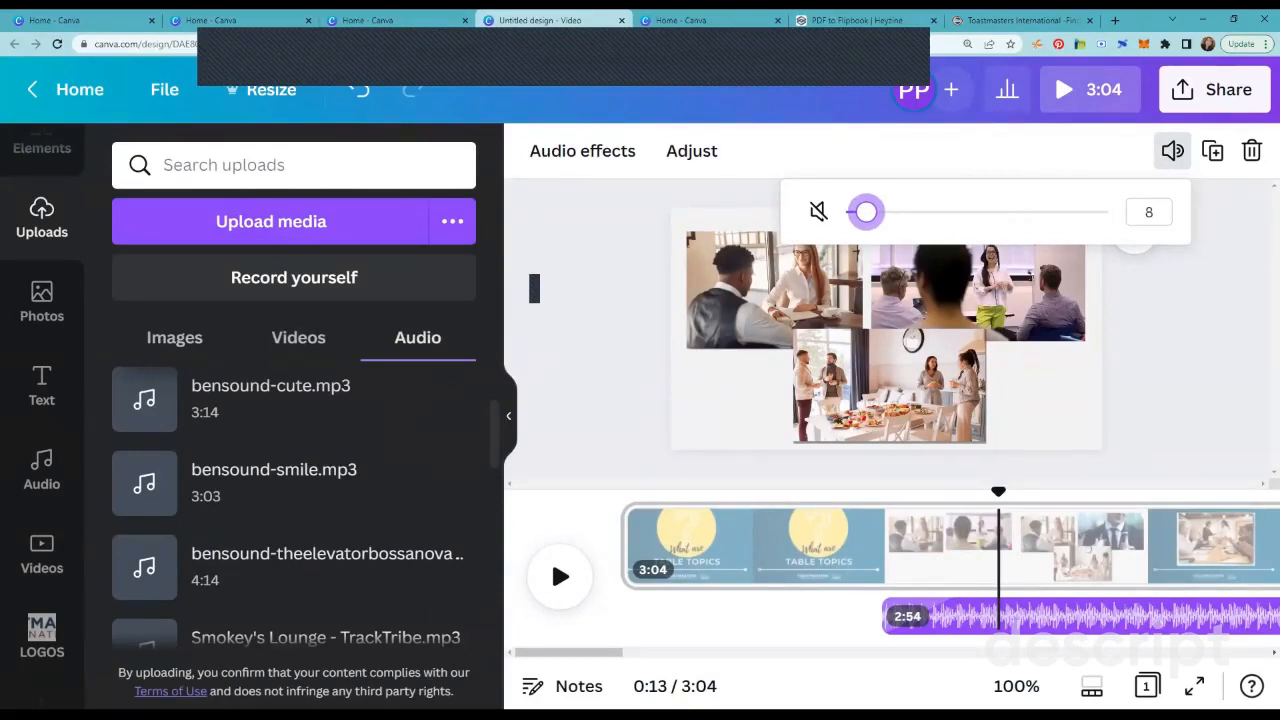
pyautogui.moveTo(866, 211); pyautogui.dragTo(856, 211)
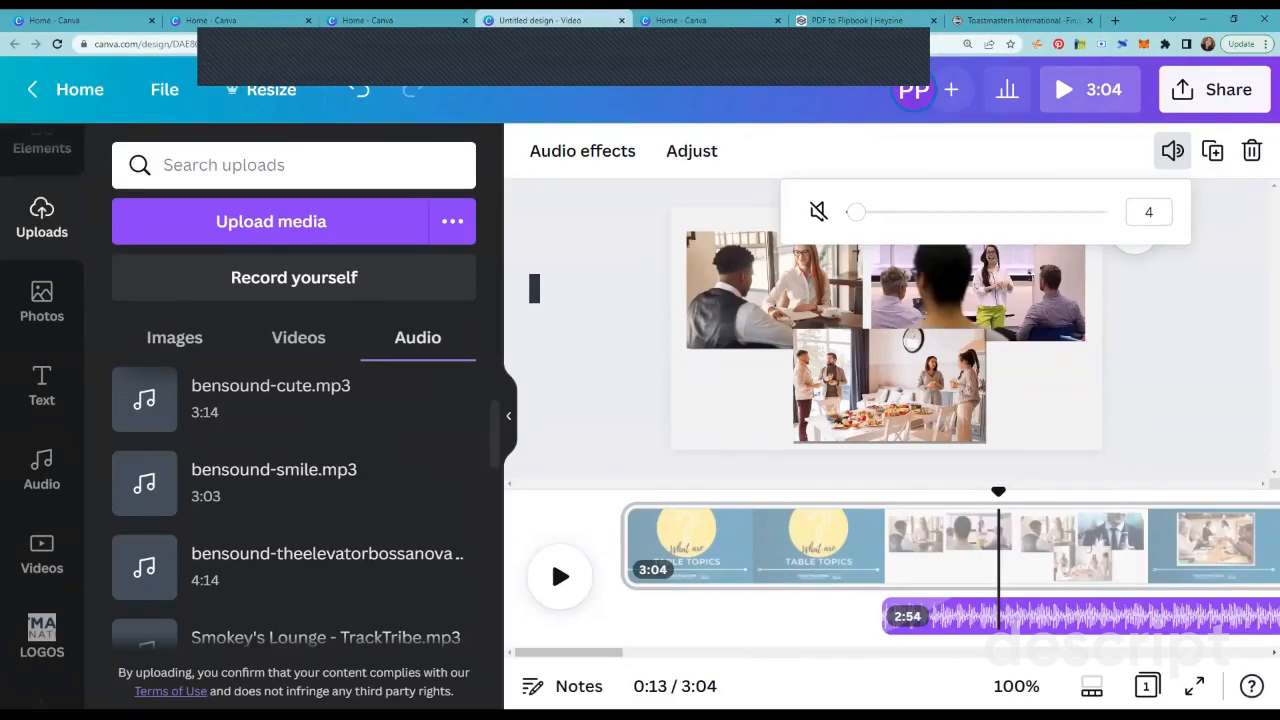
# Step: Add the PREL Special Effect 1 sound from the audio library at 0:08, before the music starts, and play the video
pyautogui.click(41, 468)
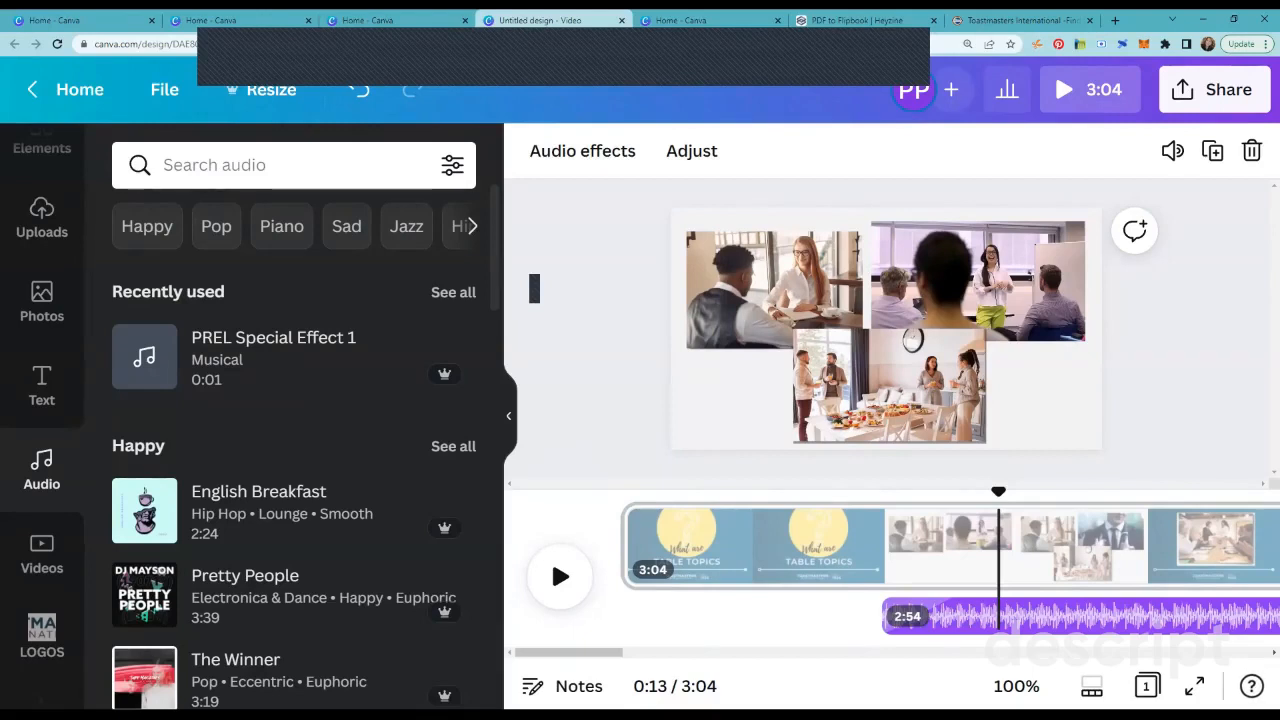
pyautogui.click(144, 356)
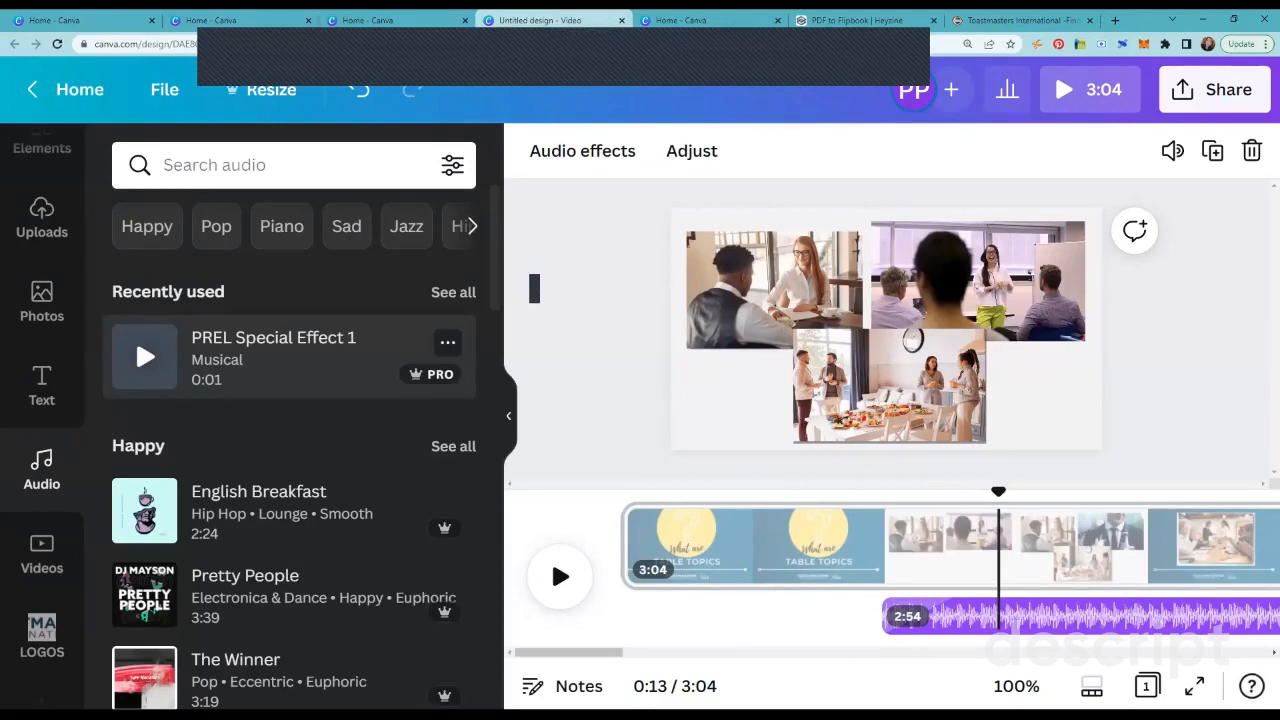
pyautogui.moveTo(998, 491); pyautogui.dragTo(845, 491)
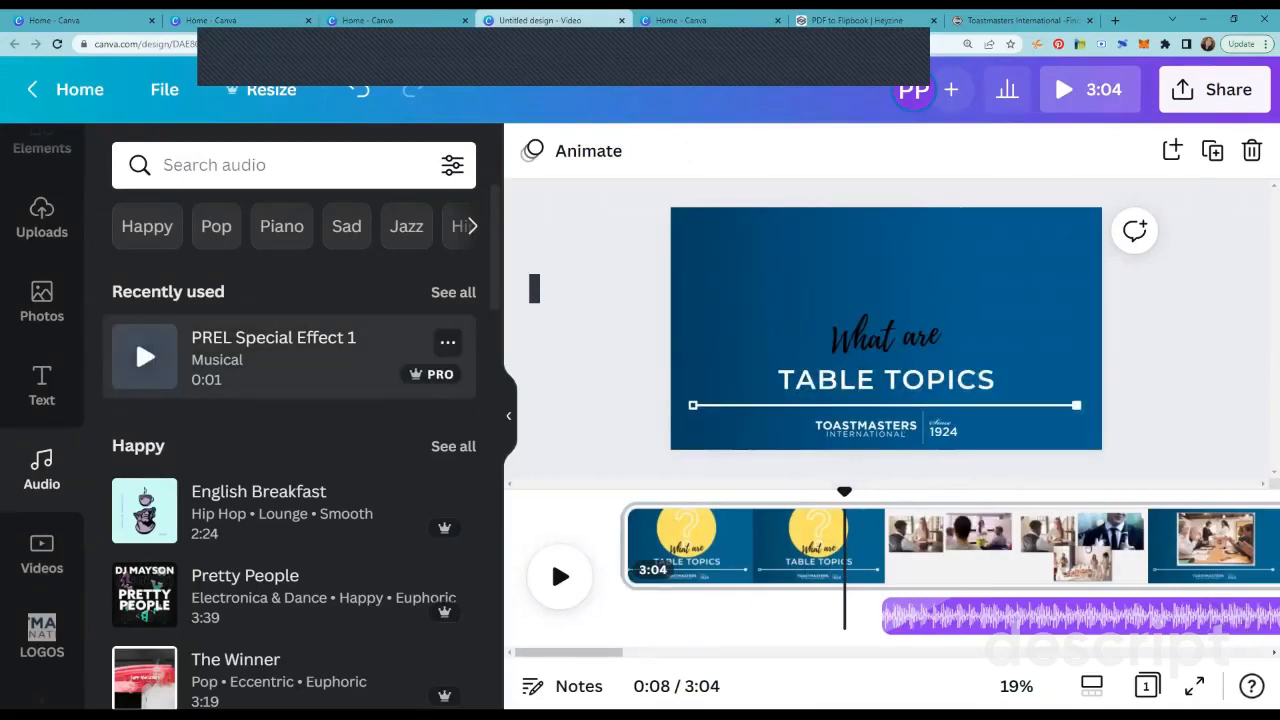
pyautogui.click(270, 358)
pyautogui.click(560, 577)
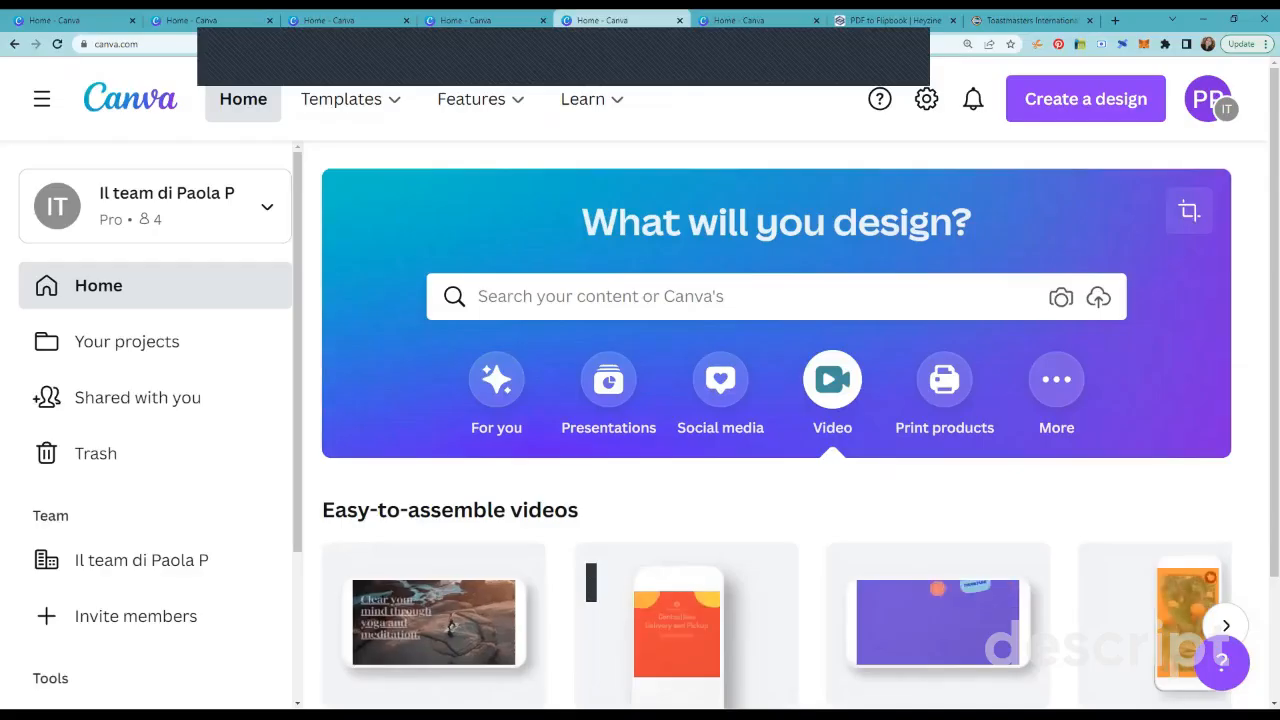
# Step: Browse the easy-to-assemble video formats on the Canva home page and create a blank Video design
pyautogui.scroll(-2, 591, 582)
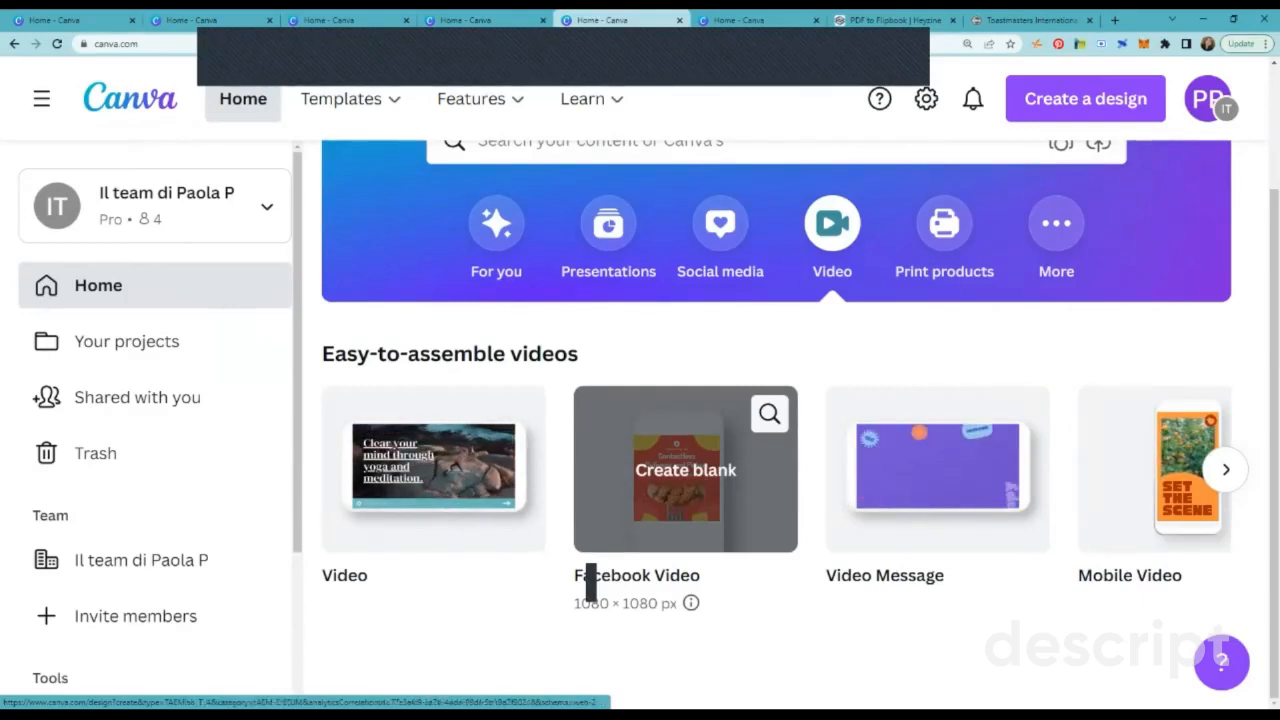
pyautogui.click(1226, 469)
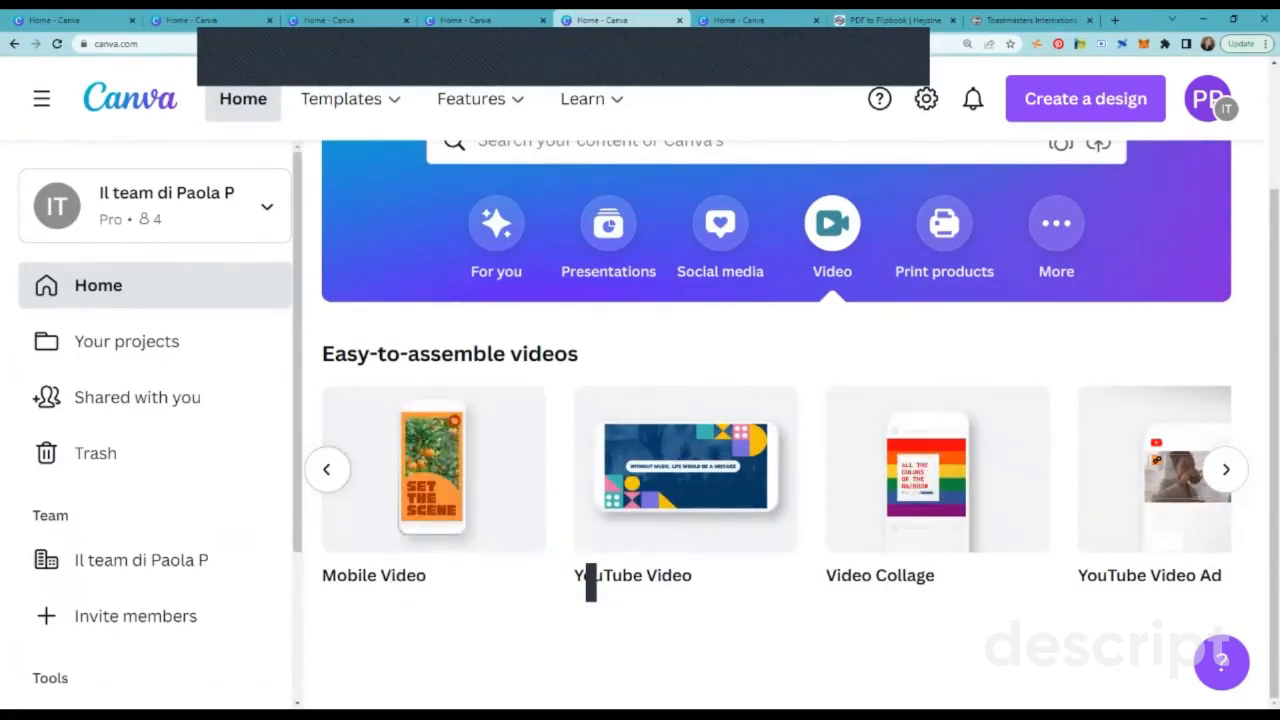
pyautogui.click(327, 469)
pyautogui.click(591, 582)
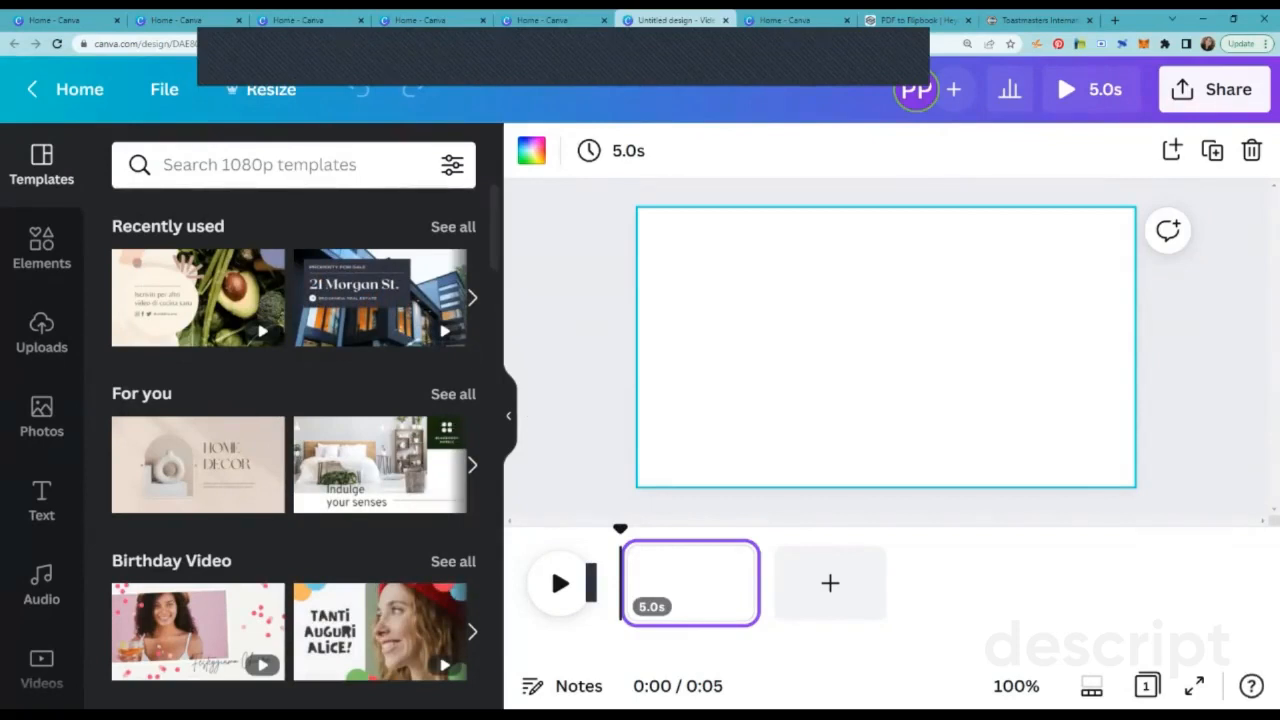
# Step: Browse the stock videos and fill the first page with the recently used 8.0s clip of a woman presenting to seated colleagues
pyautogui.click(508, 416)
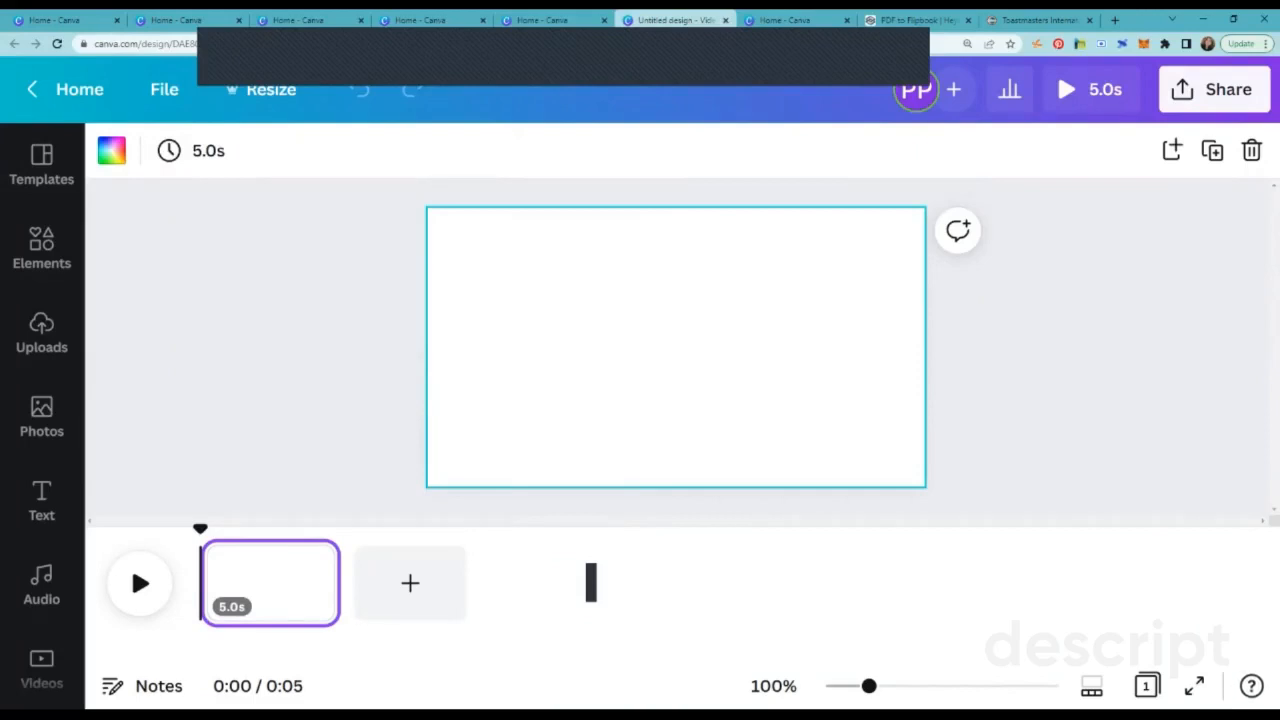
pyautogui.scroll(-3, 42, 440)
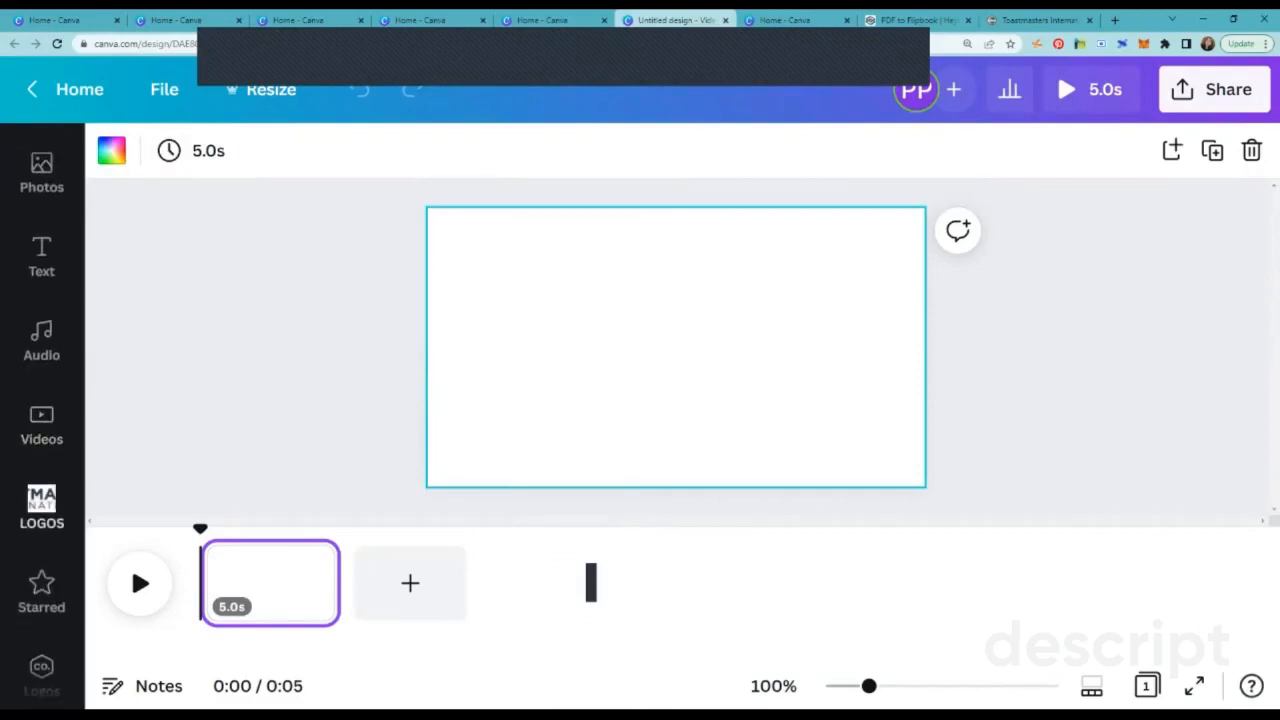
pyautogui.click(41, 424)
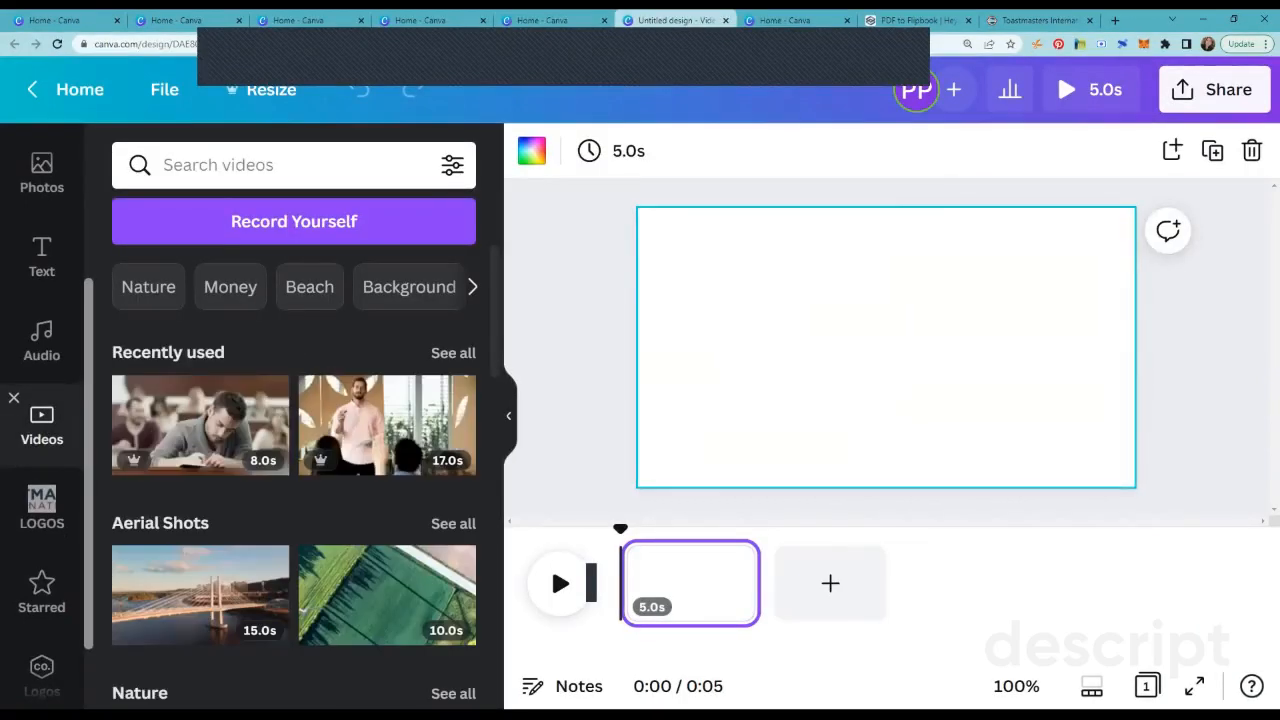
pyautogui.scroll(-5, 294, 480)
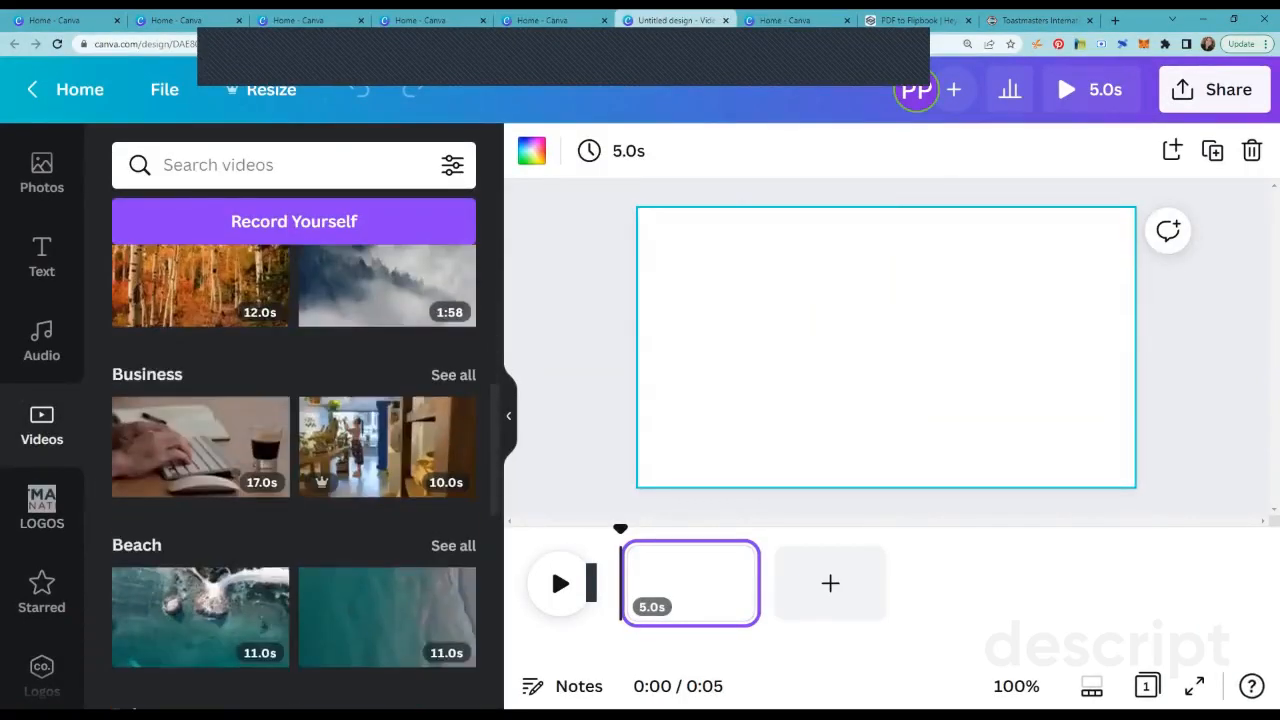
pyautogui.scroll(5, 400, 540)
pyautogui.click(453, 353)
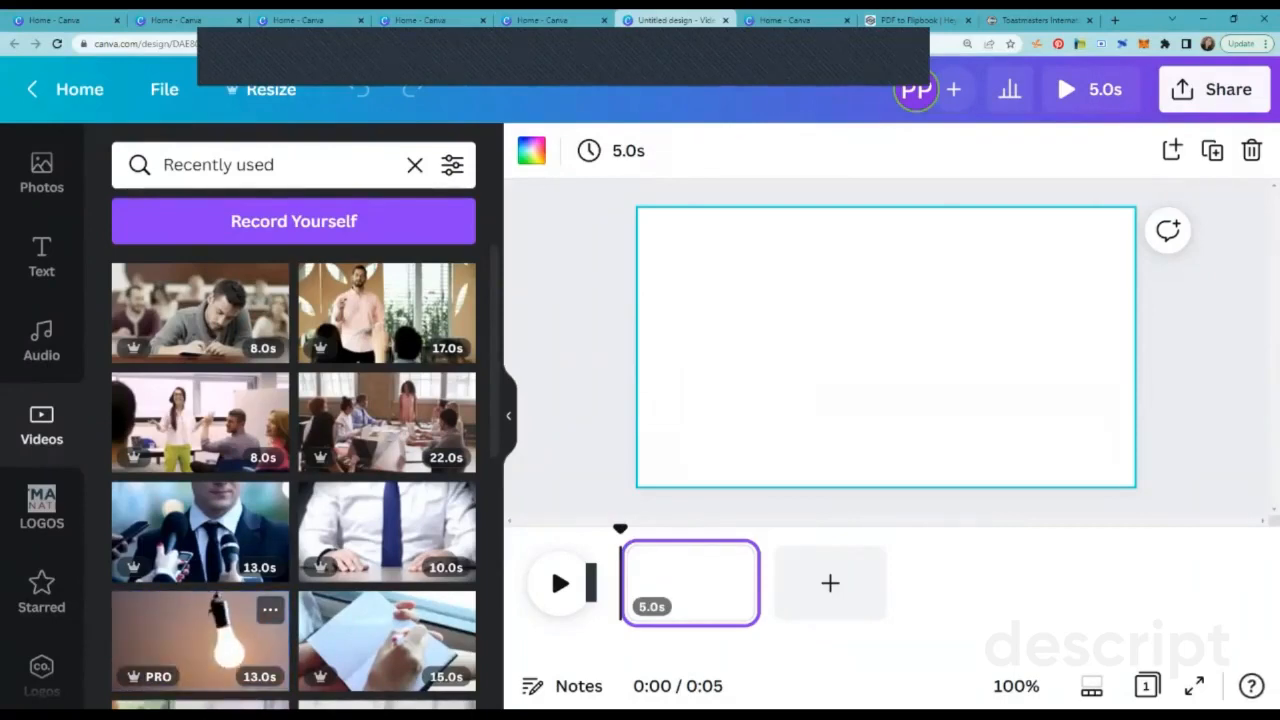
pyautogui.scroll(-8, 293, 477)
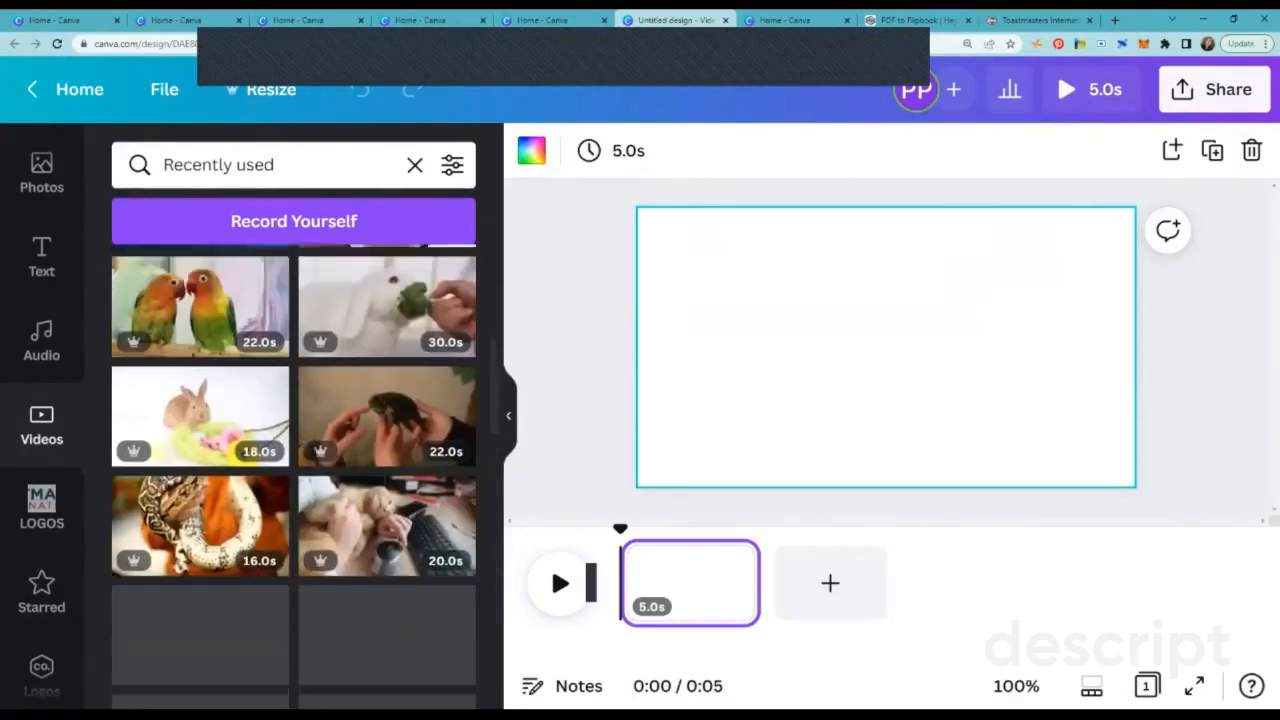
pyautogui.scroll(7, 390, 640)
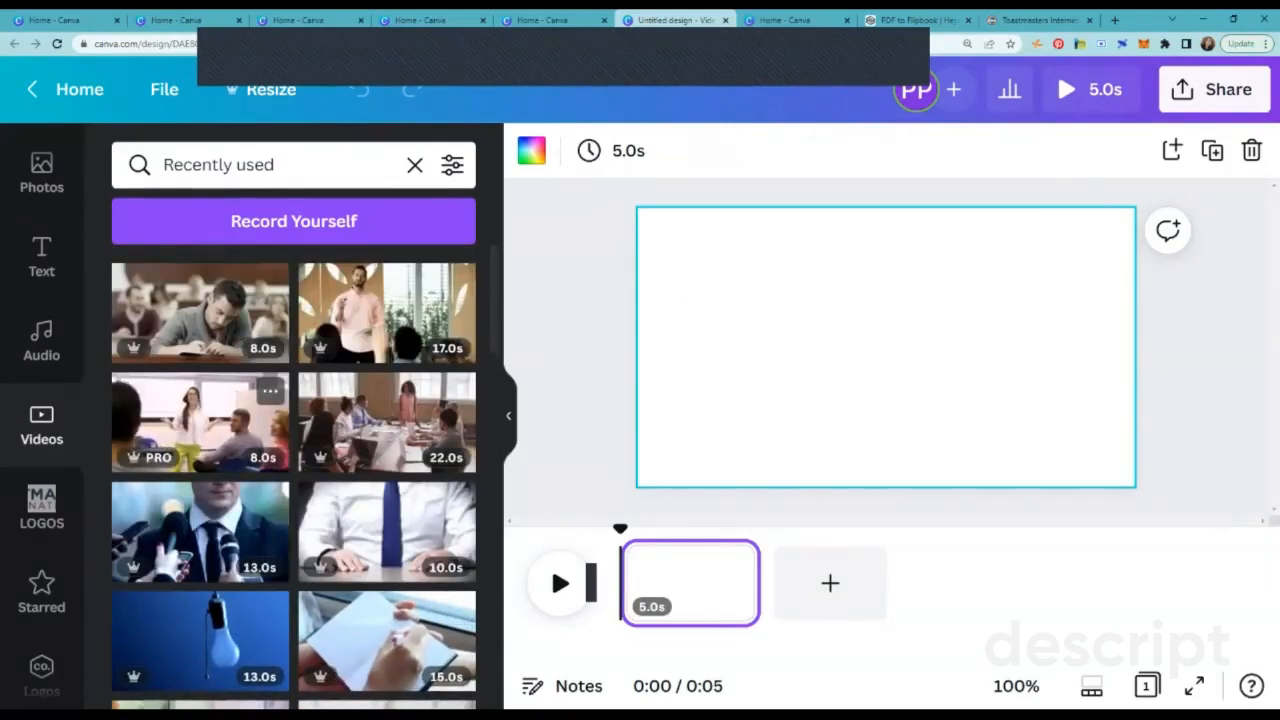
pyautogui.click(200, 420)
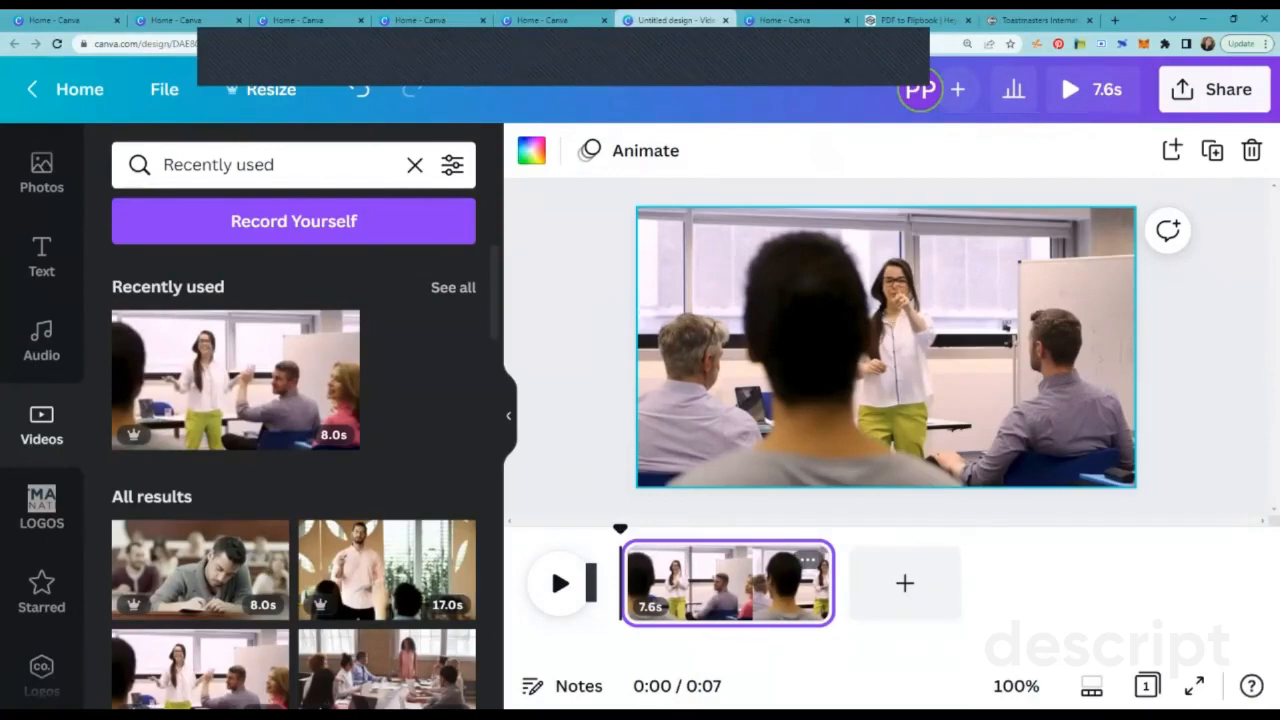
# Step: Add two more pages, filled with the 17.0s clip of a man in a pink shirt and the 8.0s clip of a student writing
pyautogui.click(904, 583)
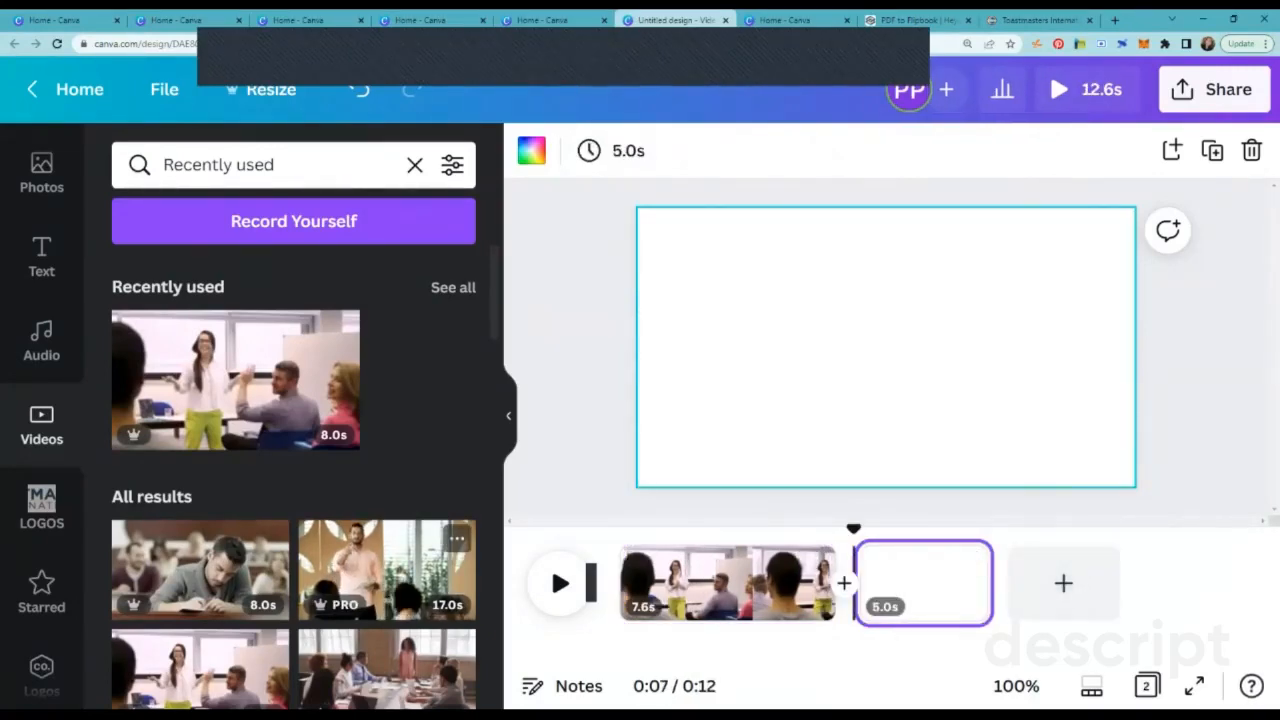
pyautogui.click(387, 568)
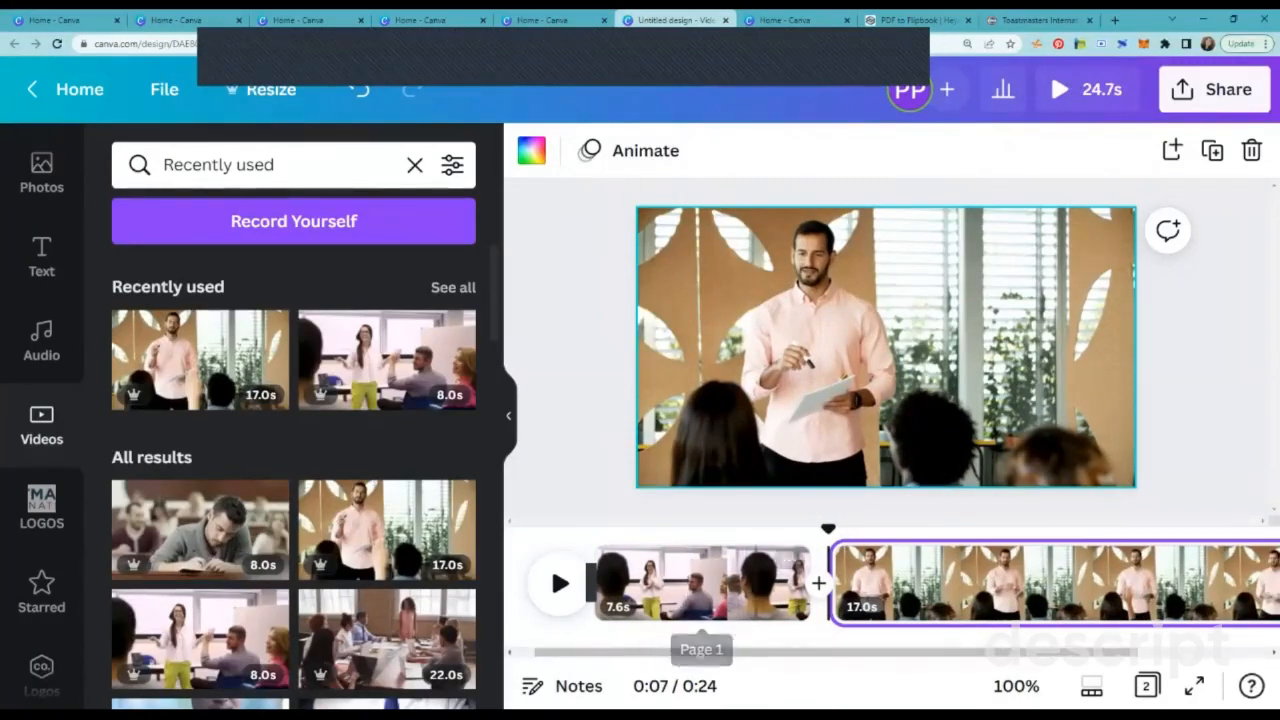
pyautogui.moveTo(802, 652); pyautogui.dragTo(932, 652)
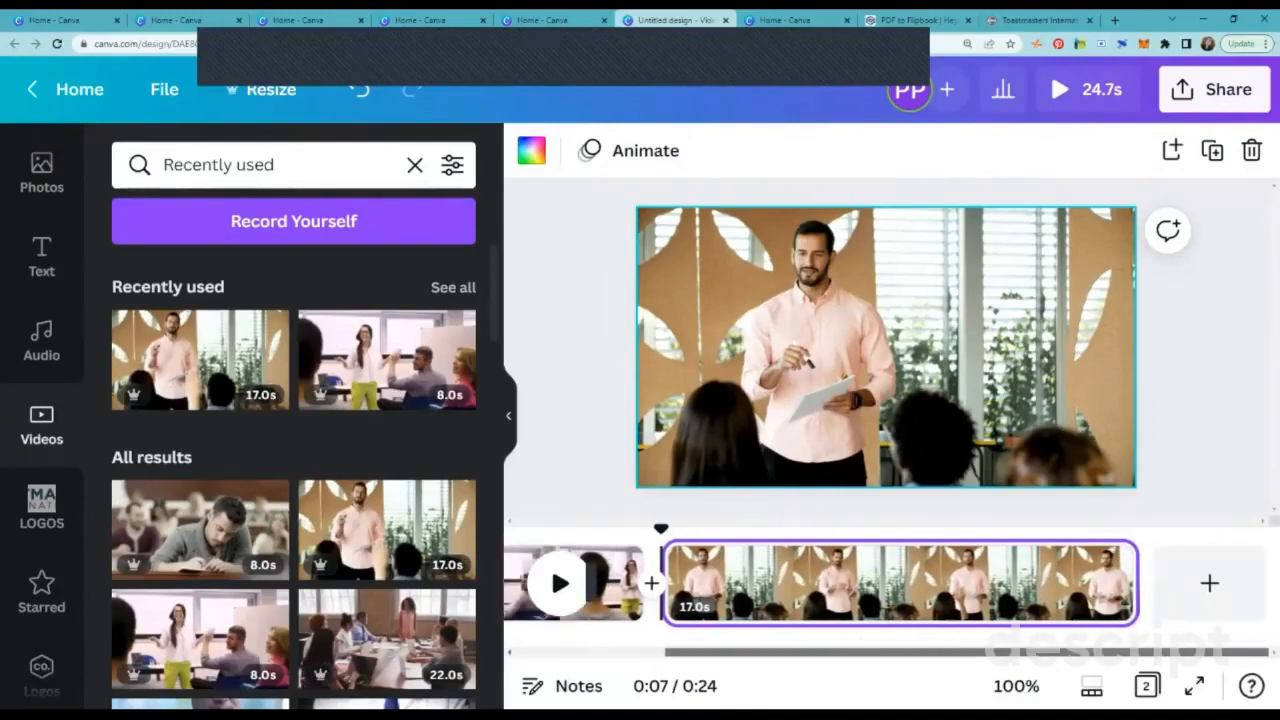
pyautogui.click(1209, 583)
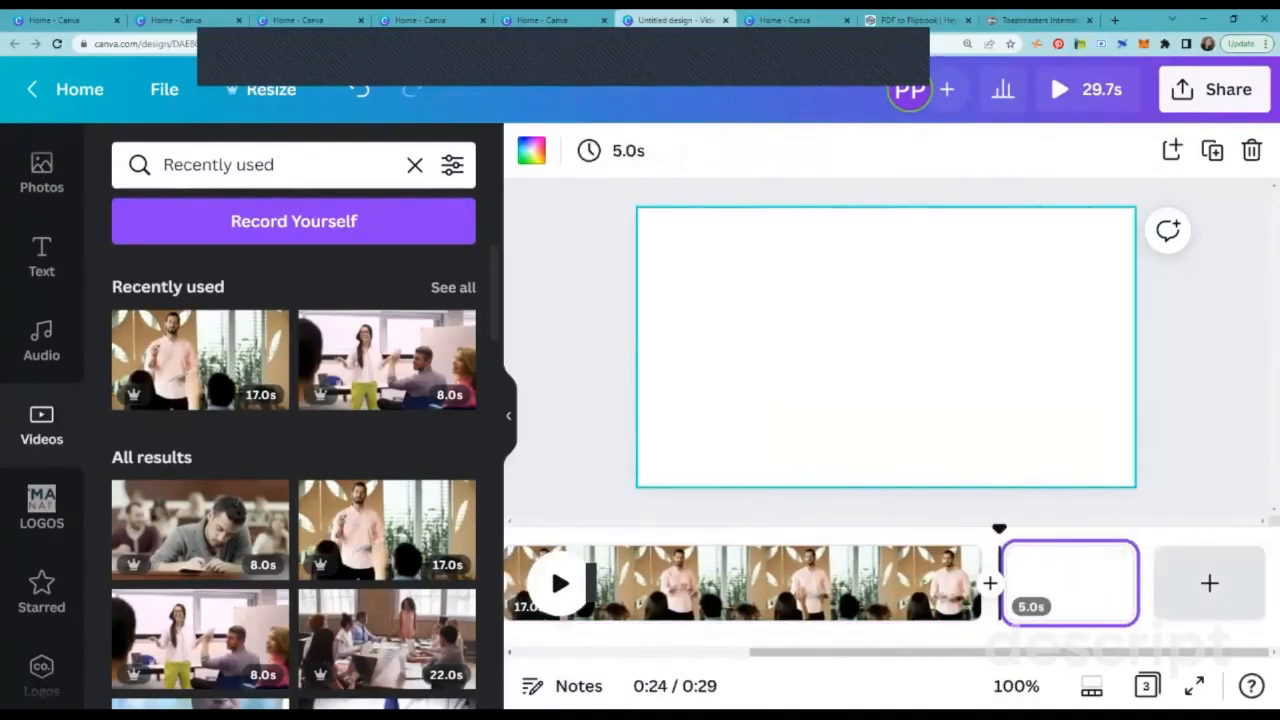
pyautogui.moveTo(200, 530); pyautogui.dragTo(400, 480)
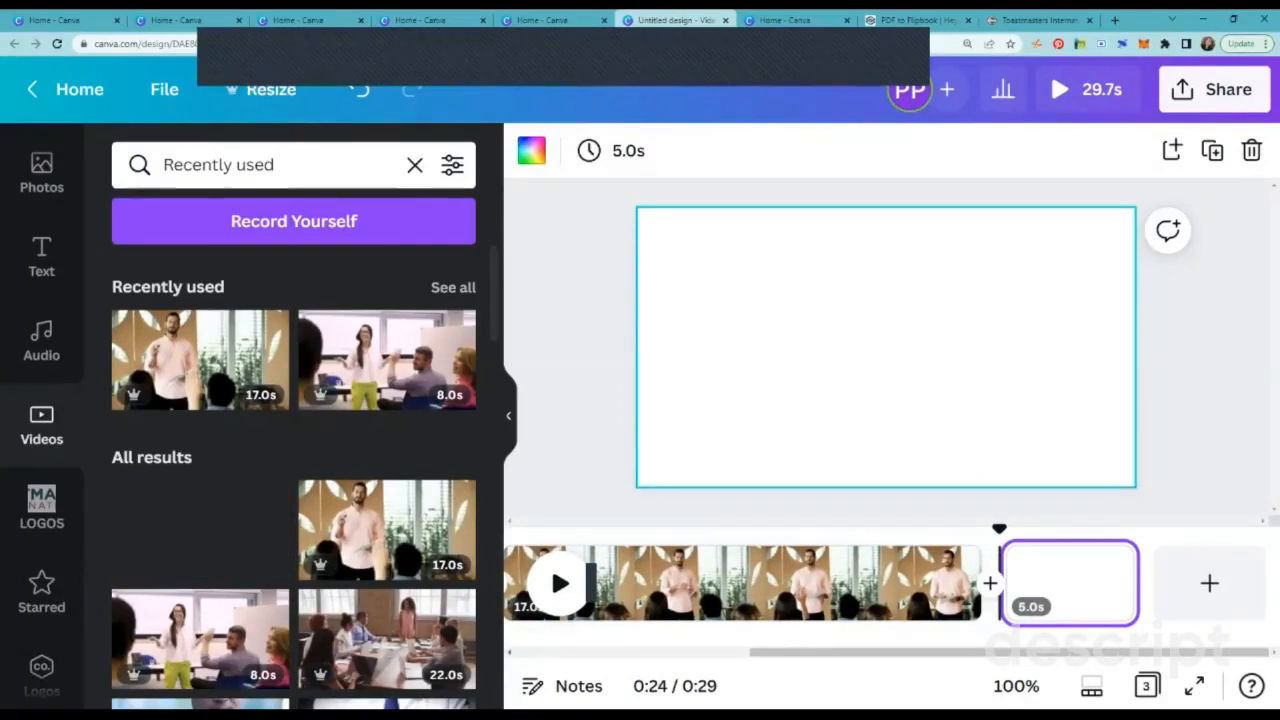
pyautogui.moveTo(400, 480); pyautogui.dragTo(886, 348)
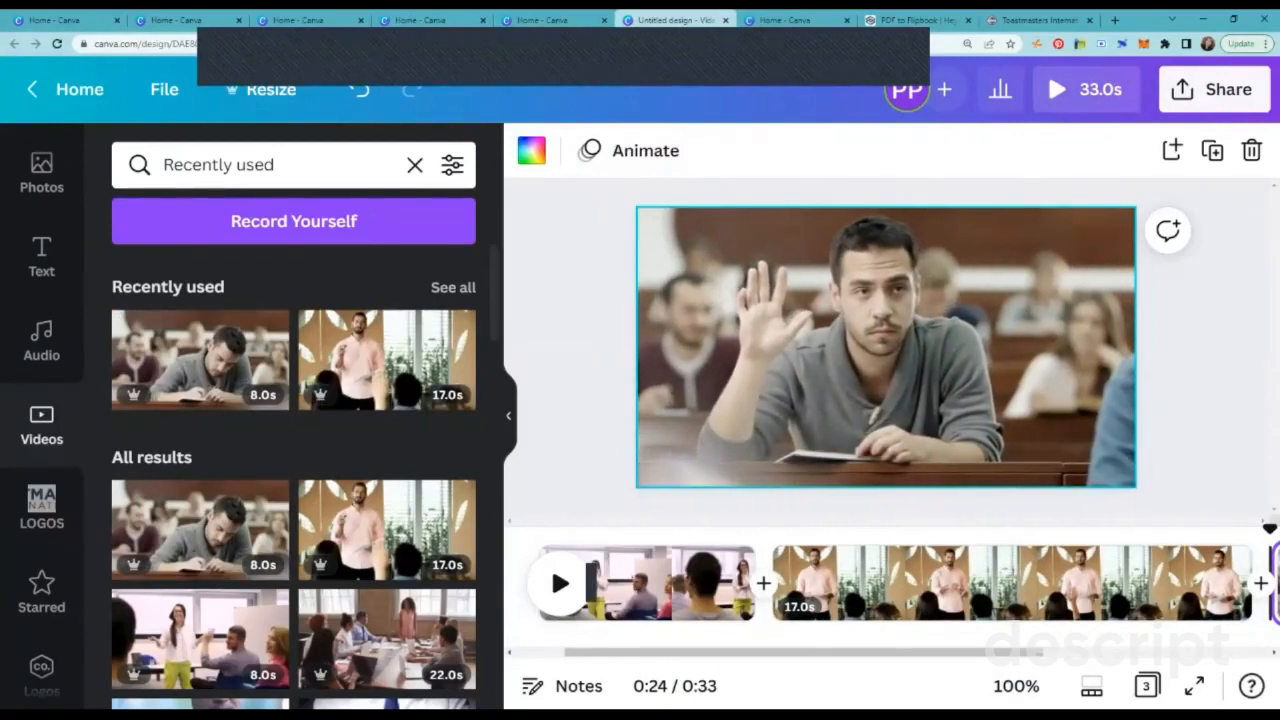
pyautogui.moveTo(930, 652); pyautogui.dragTo(971, 652)
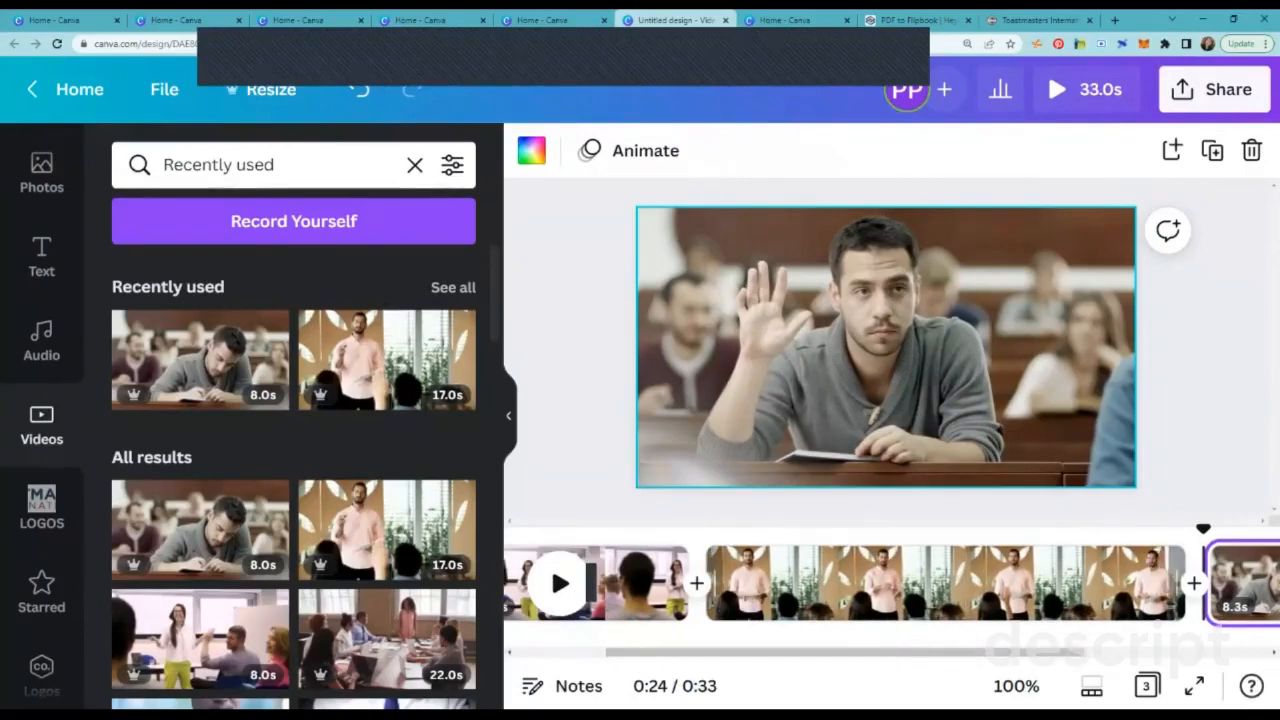
# Step: Trim the clip of the man in the pink shirt to 5.5s and the first clip to 5.0s
pyautogui.moveTo(1186, 583); pyautogui.dragTo(805, 583)
pyautogui.click(684, 583)
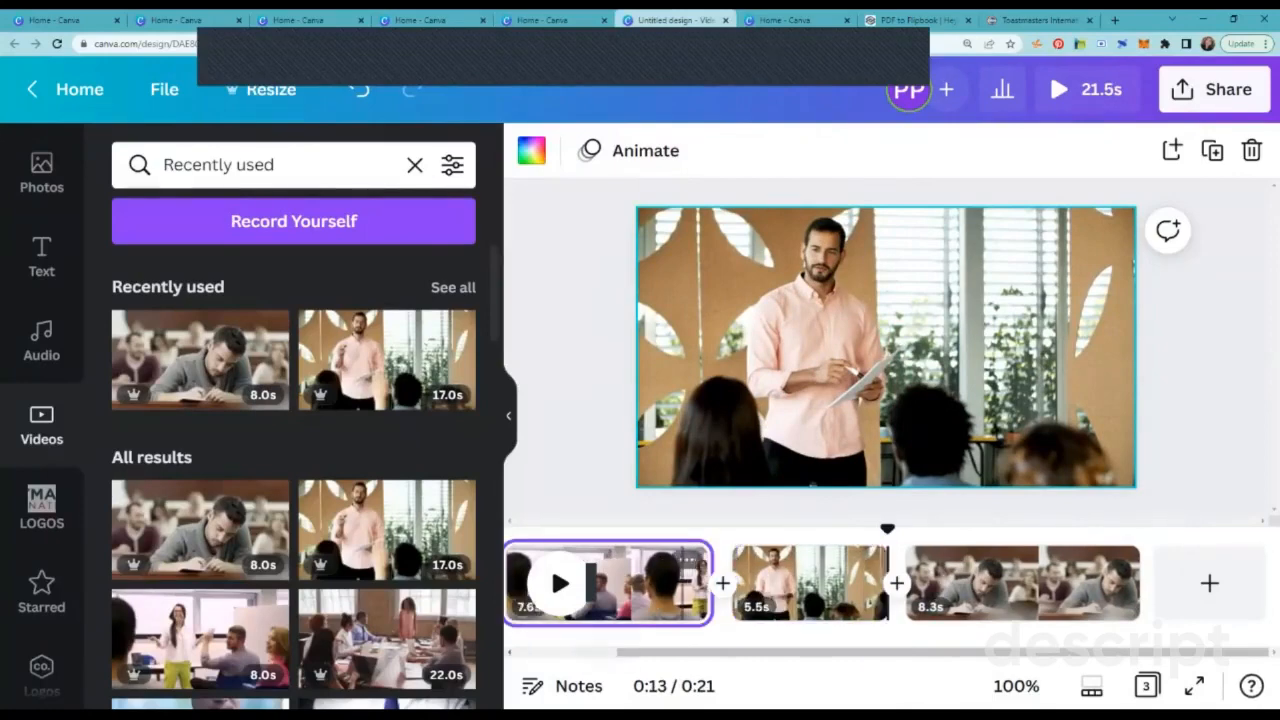
pyautogui.moveTo(708, 583); pyautogui.dragTo(760, 583)
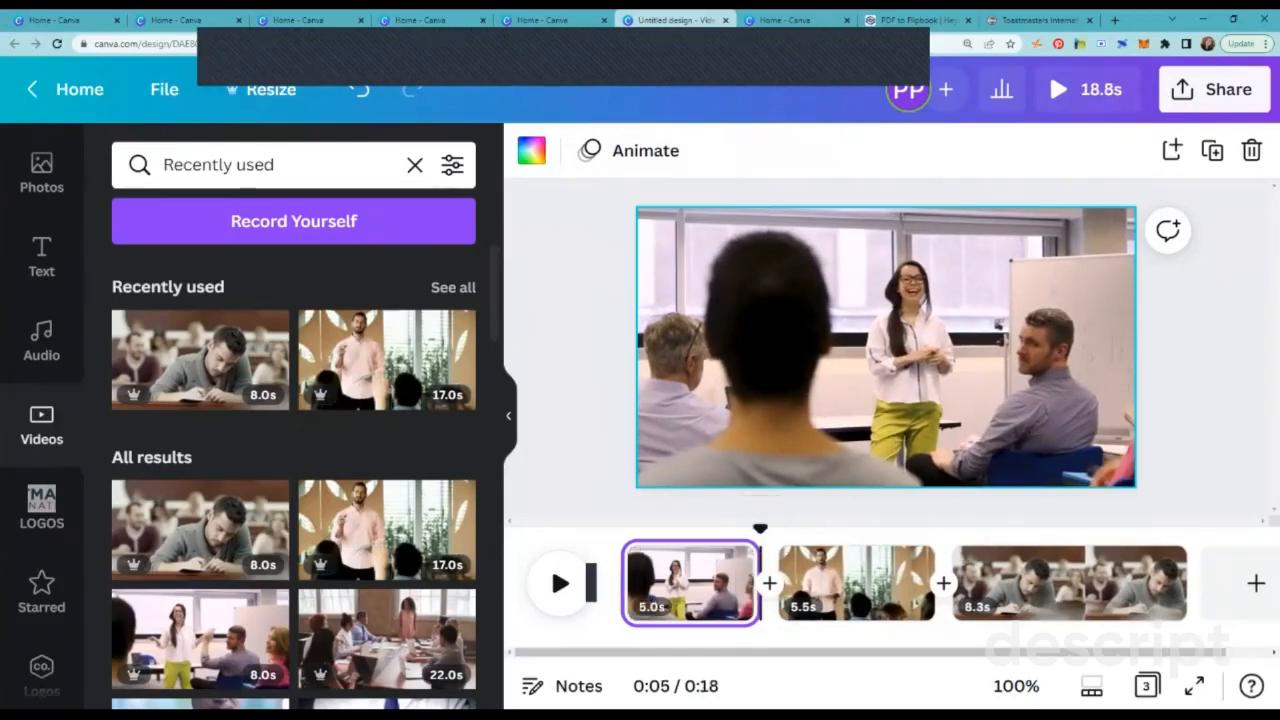
# Step: Trim the start of the student clip so it lasts 4.3s, and preview the video
pyautogui.click(1143, 590)
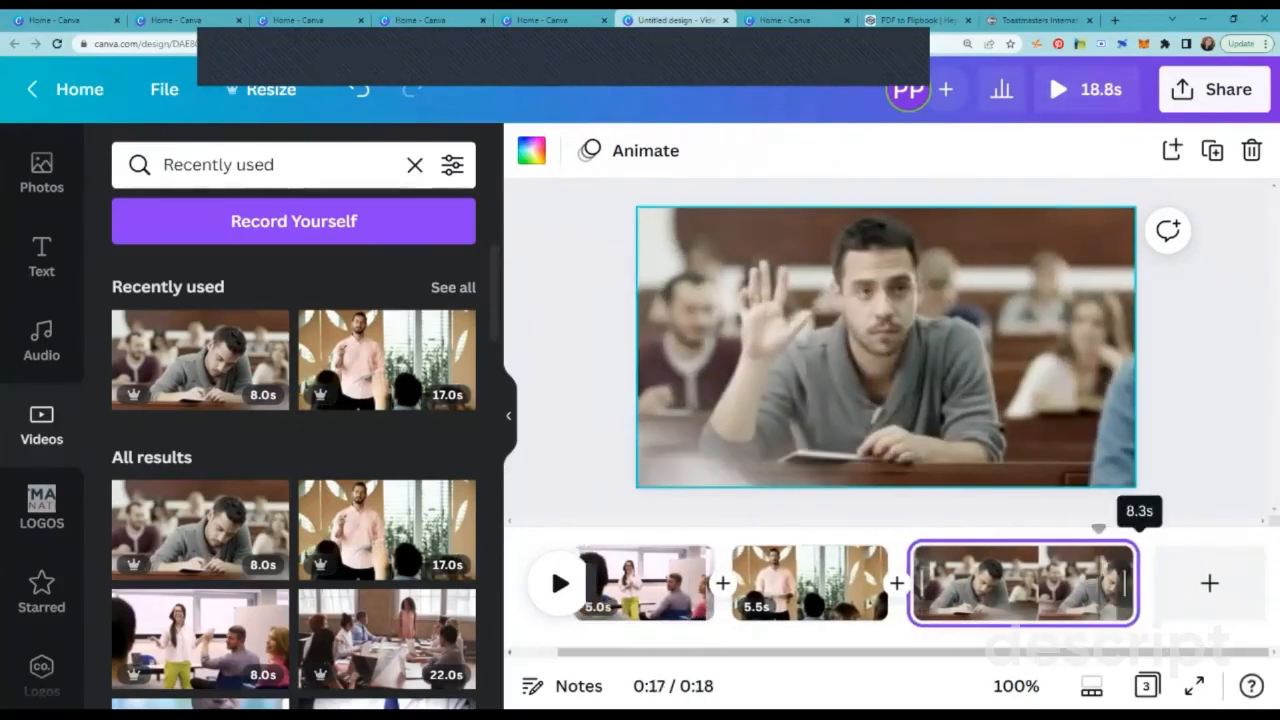
pyautogui.moveTo(915, 583); pyautogui.dragTo(1017, 583)
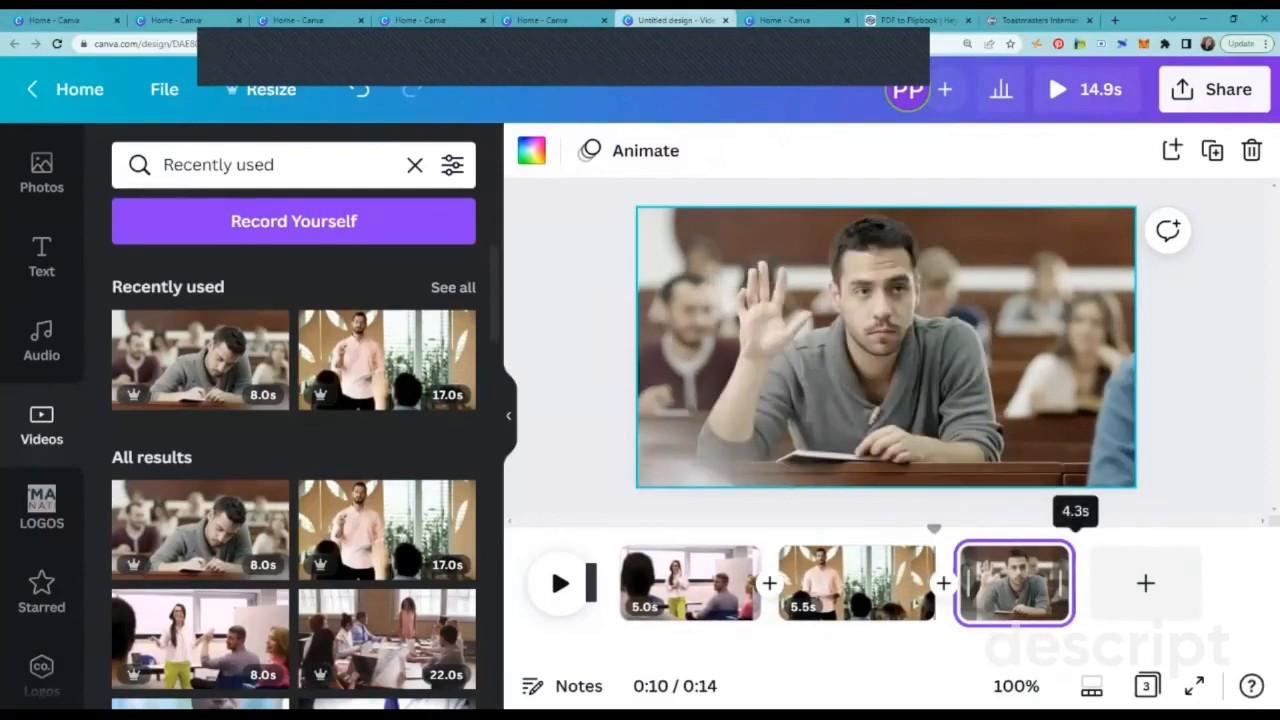
pyautogui.click(1062, 583)
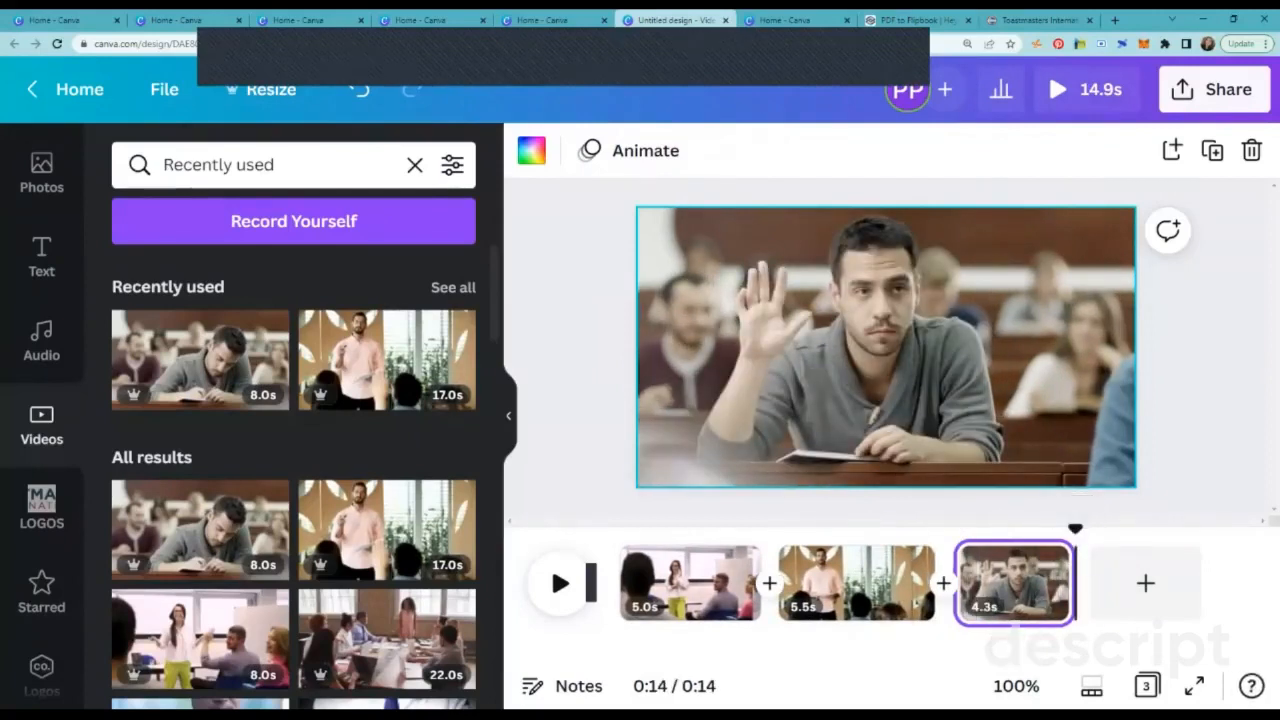
pyautogui.click(560, 583)
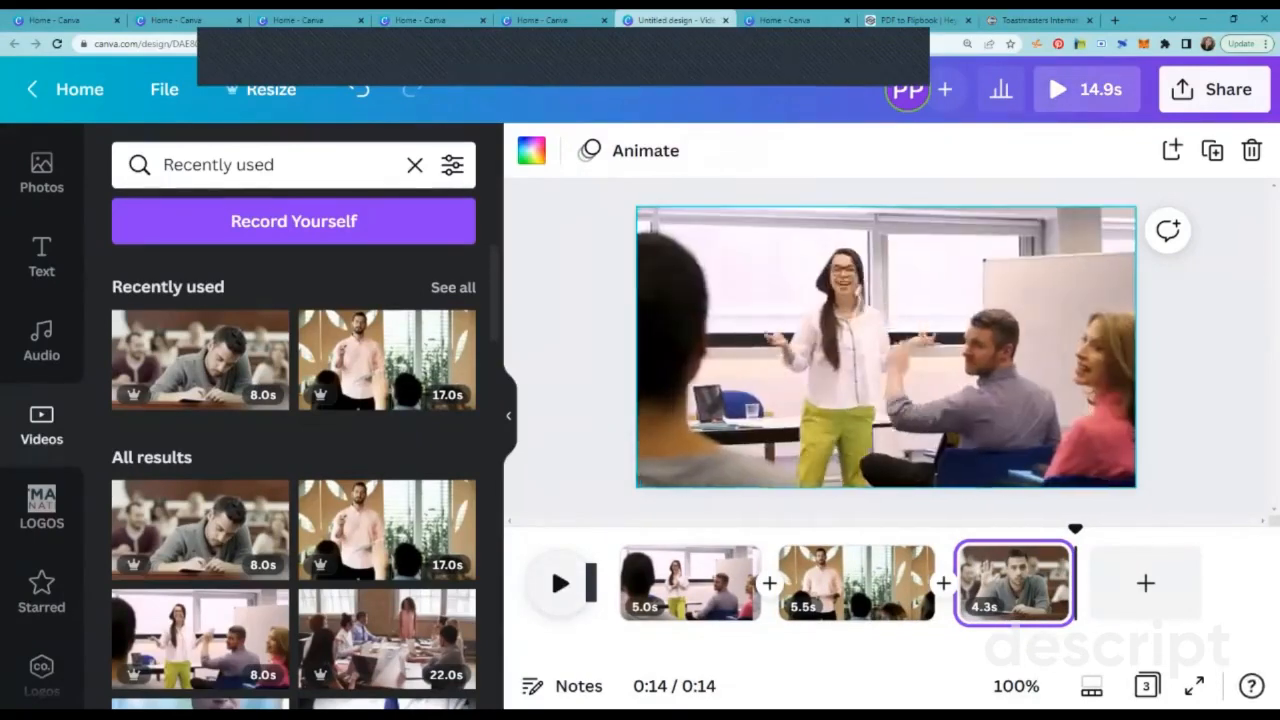
pyautogui.click(1086, 90)
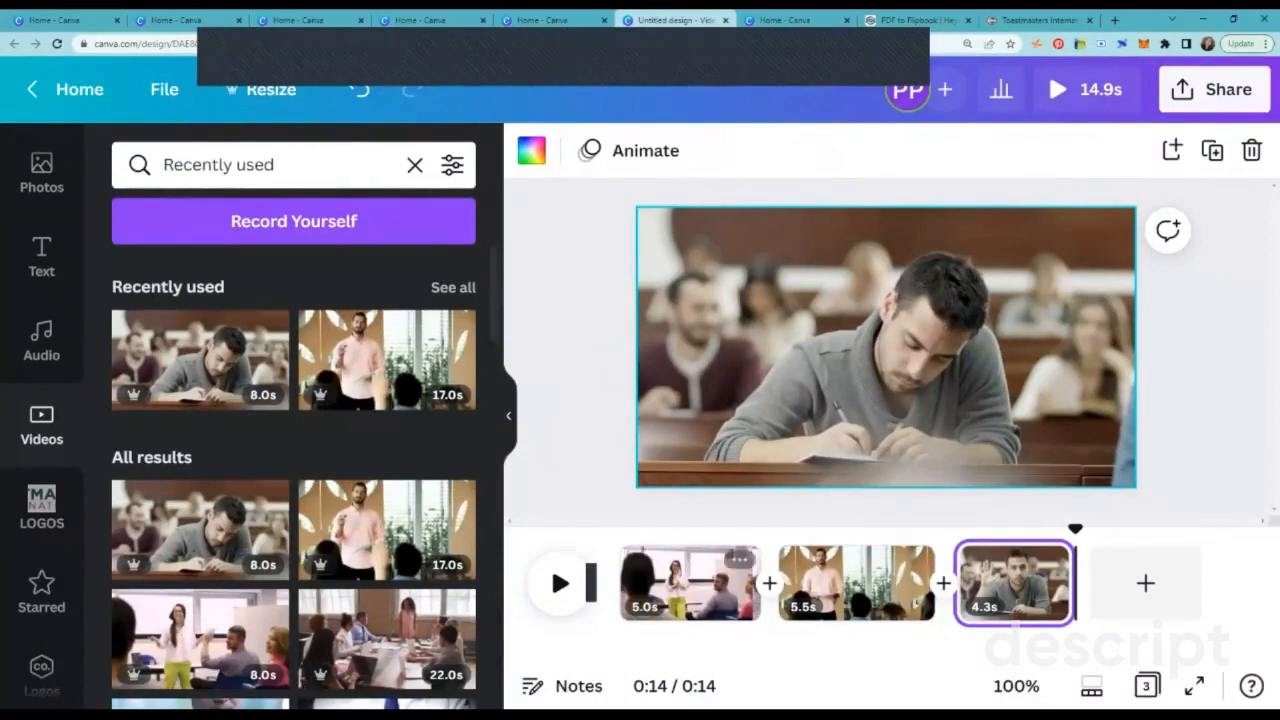
pyautogui.click(509, 416)
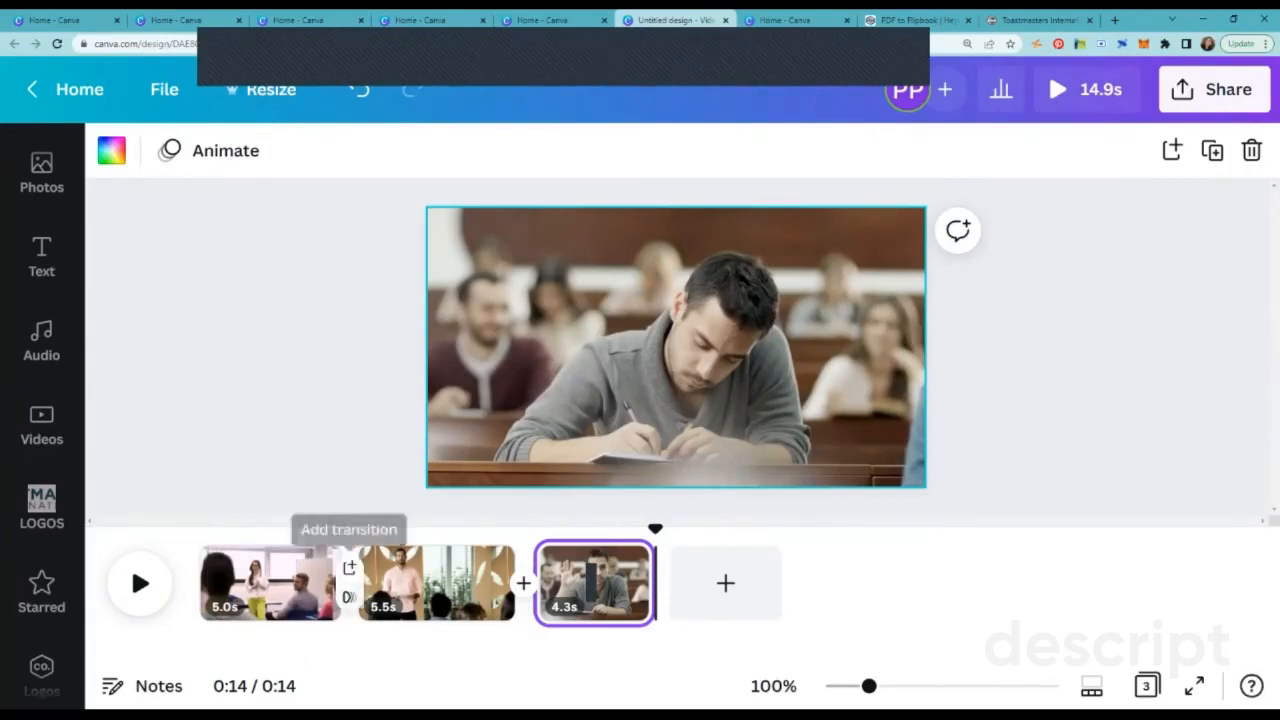
pyautogui.click(349, 567)
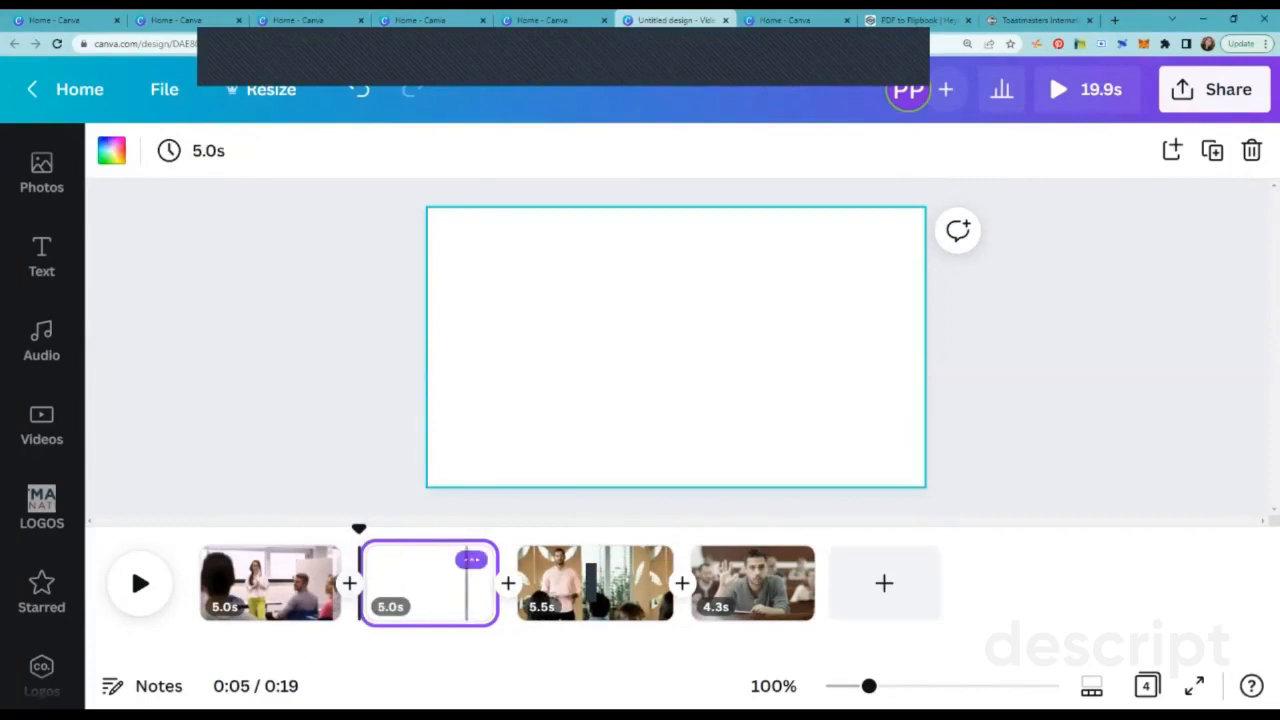
pyautogui.click(471, 557)
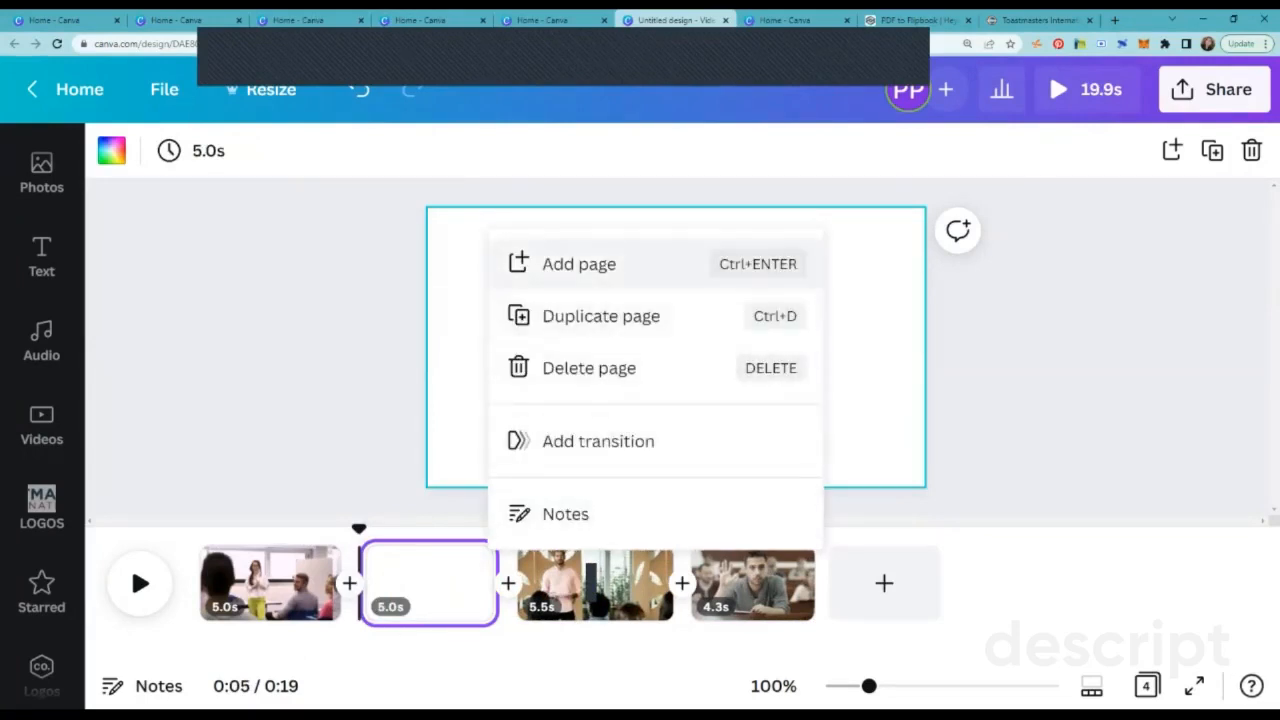
pyautogui.click(589, 368)
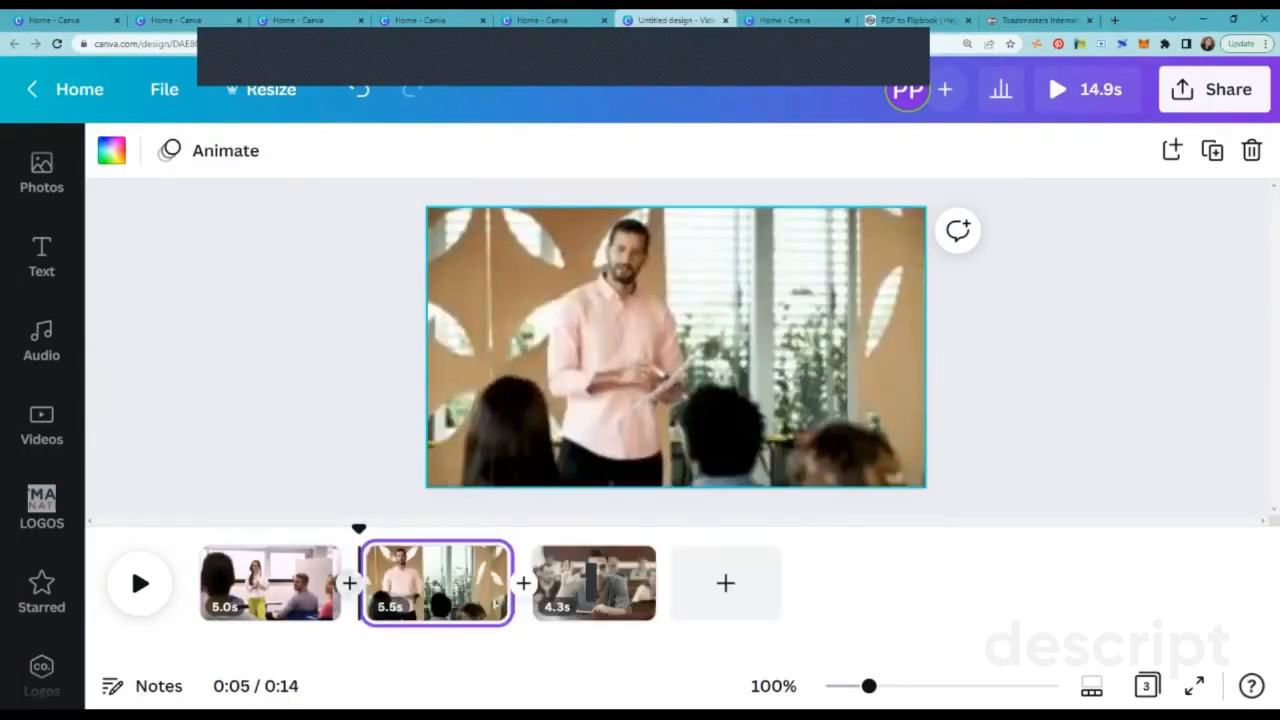
# Step: Add a Circle Wipe transition with direction In and a 0.7-second duration between the first and second clips
pyautogui.moveTo(349, 591)
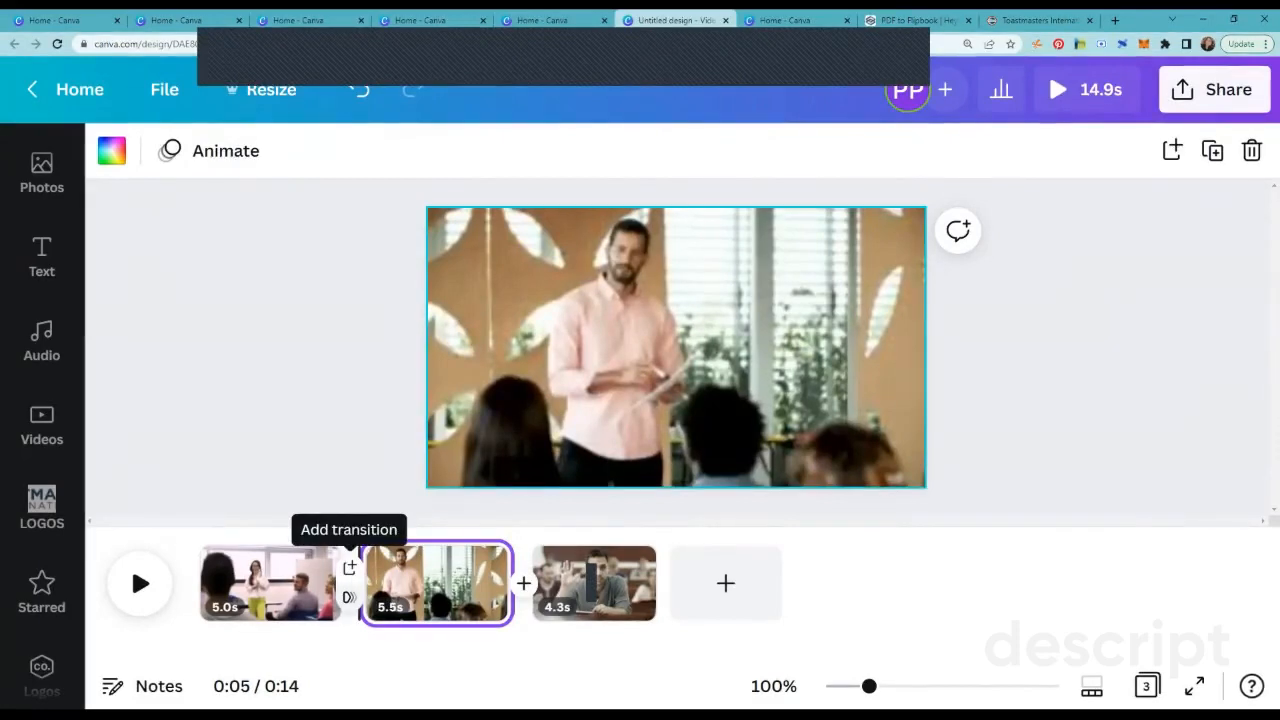
pyautogui.click(349, 567)
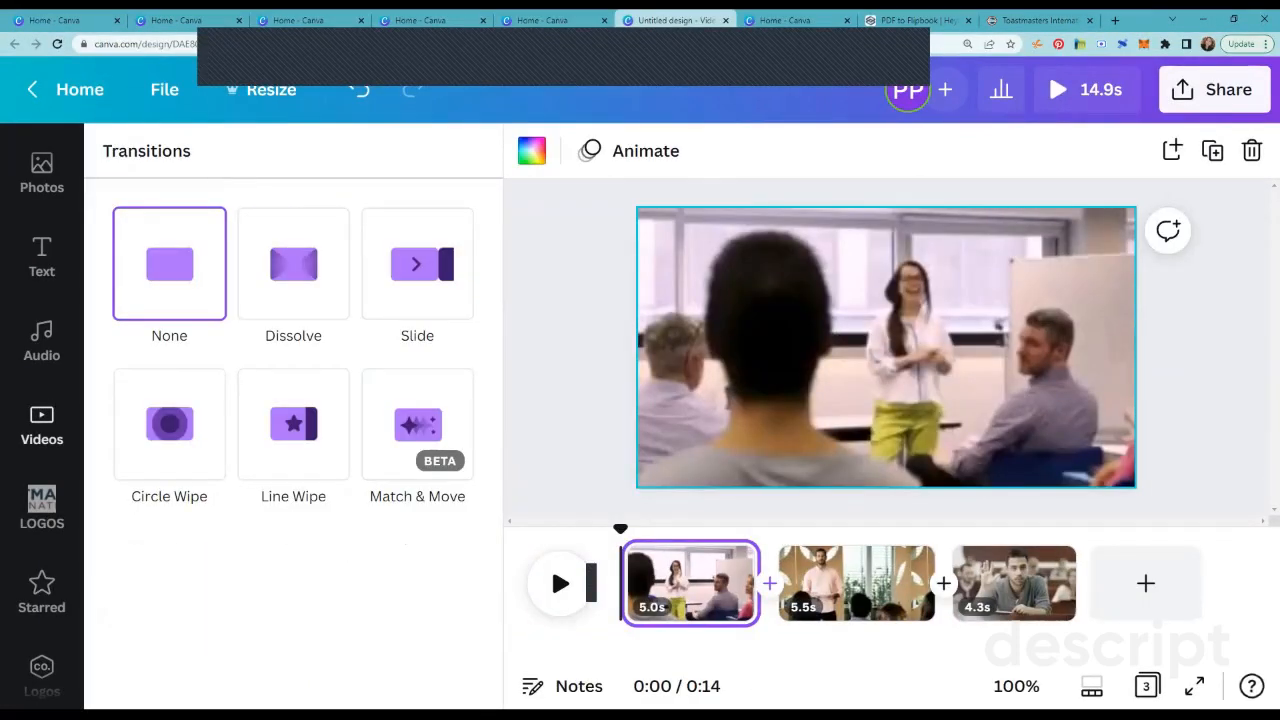
pyautogui.click(293, 266)
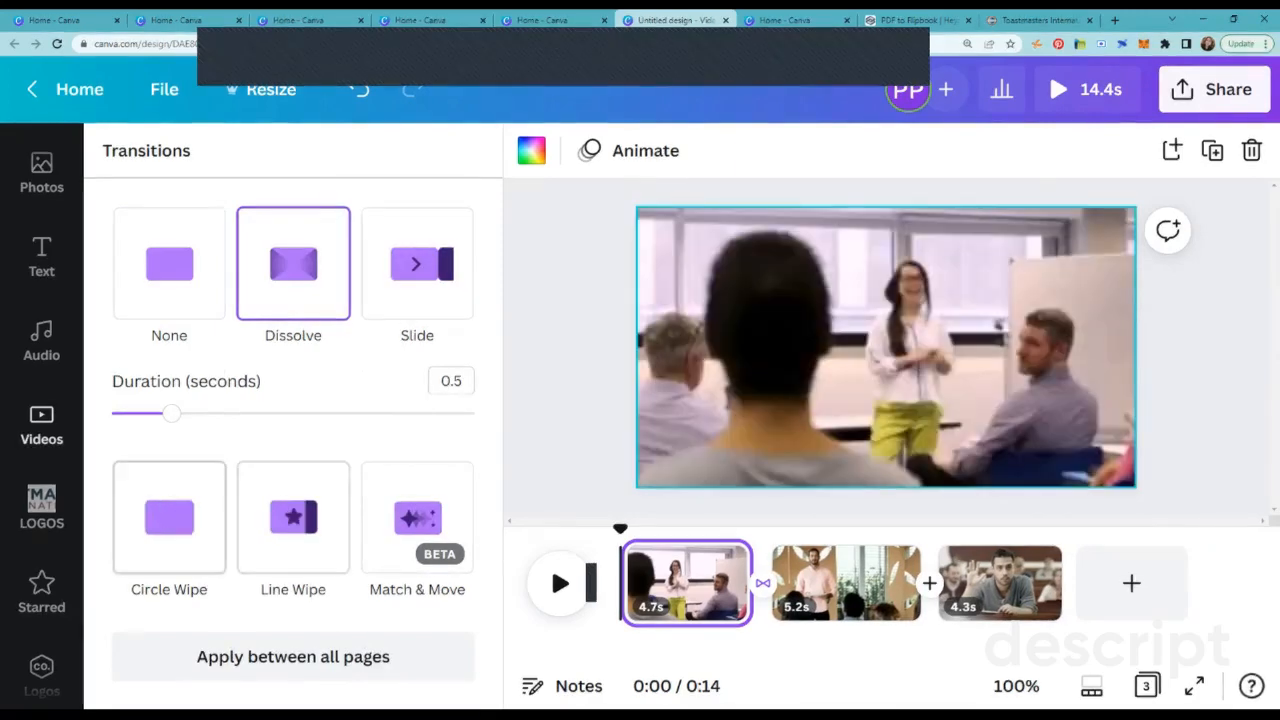
pyautogui.click(169, 517)
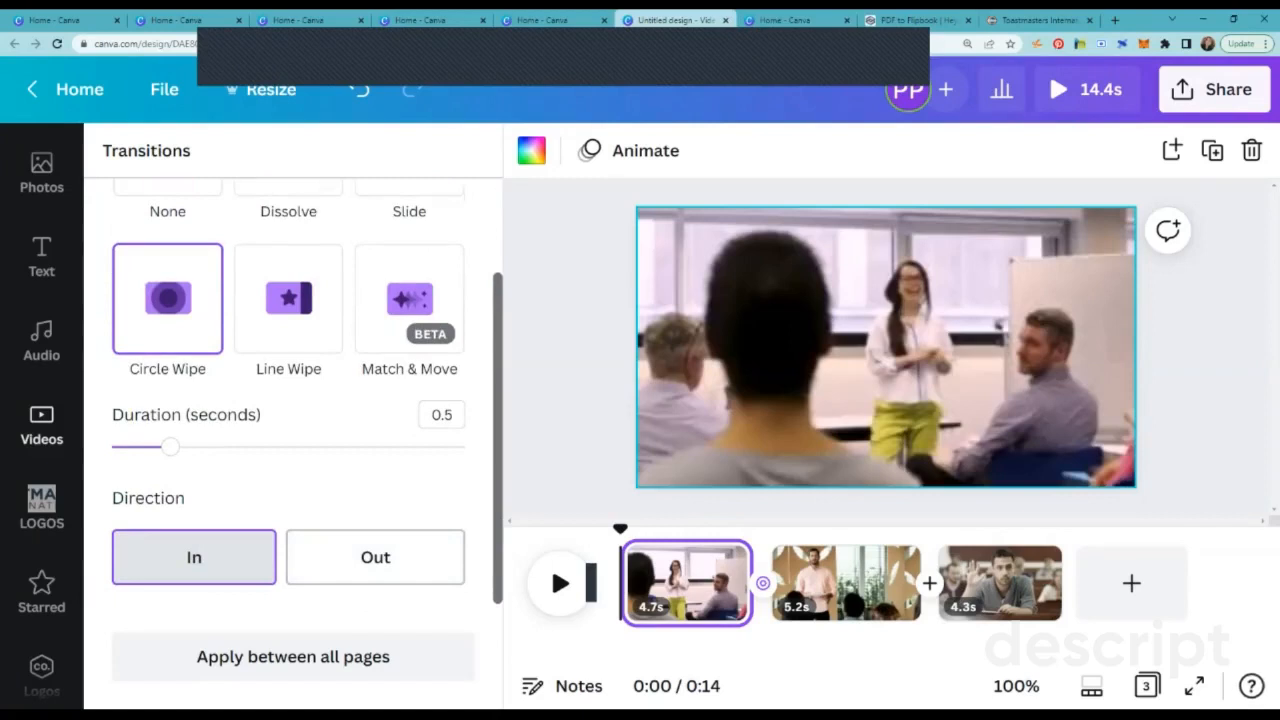
pyautogui.moveTo(170, 447); pyautogui.dragTo(199, 447)
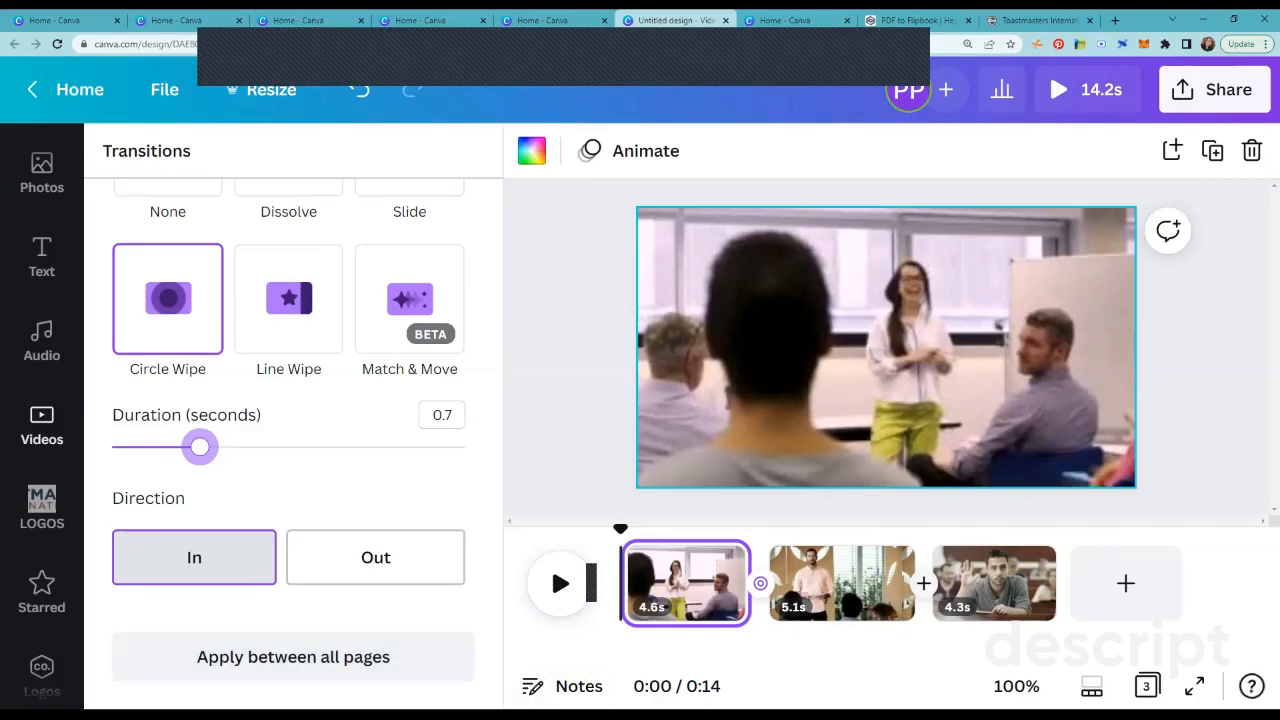
# Step: Add a Match & Move transition between the second and third clips and preview the whole video
pyautogui.click(923, 568)
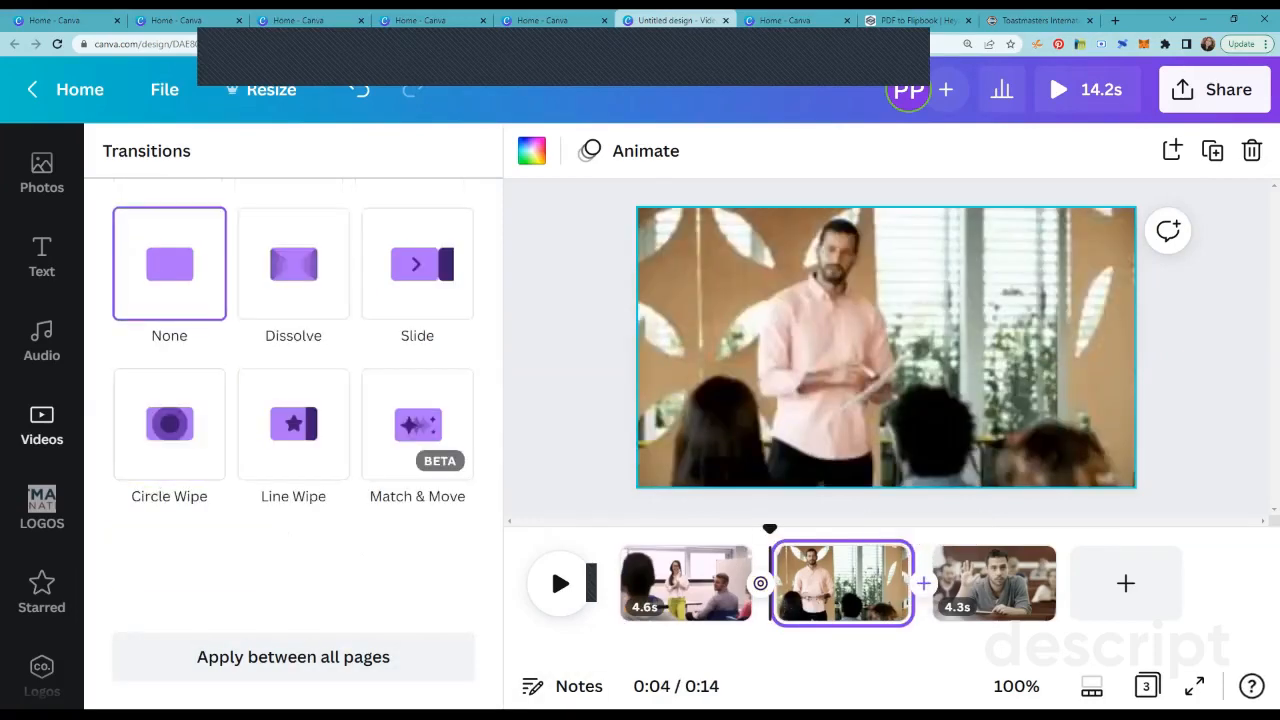
pyautogui.click(417, 424)
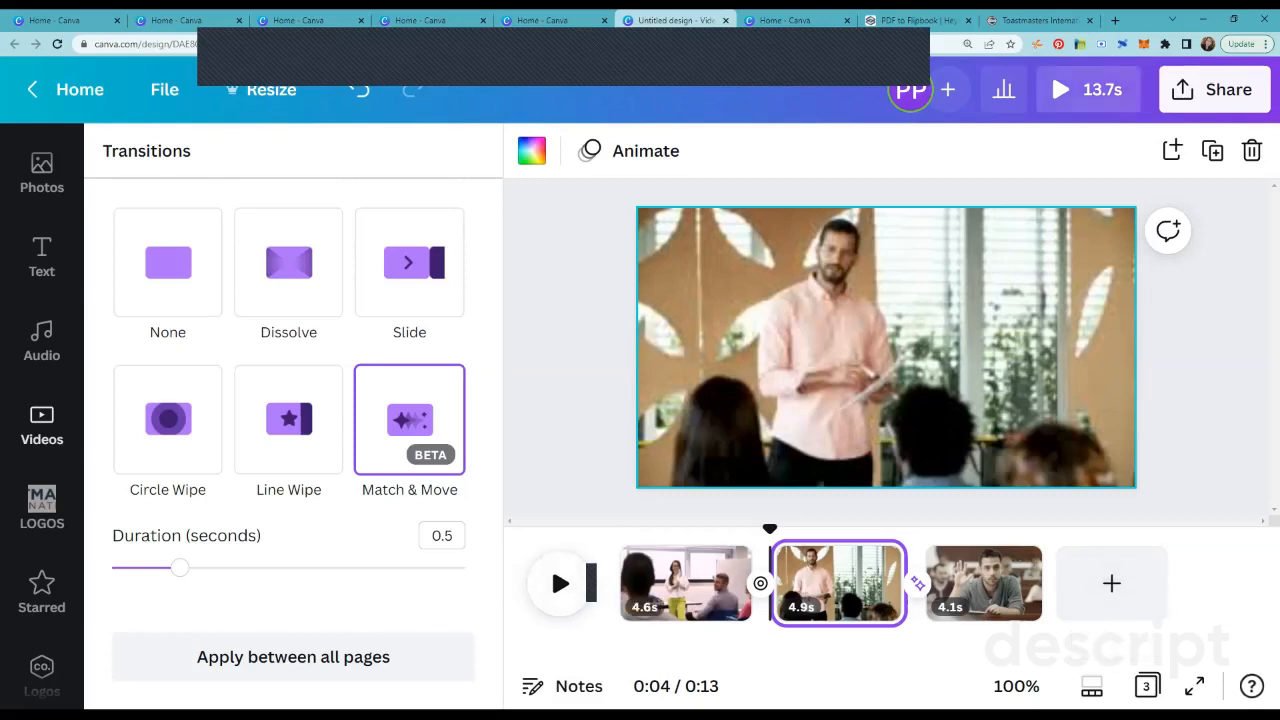
pyautogui.click(1088, 89)
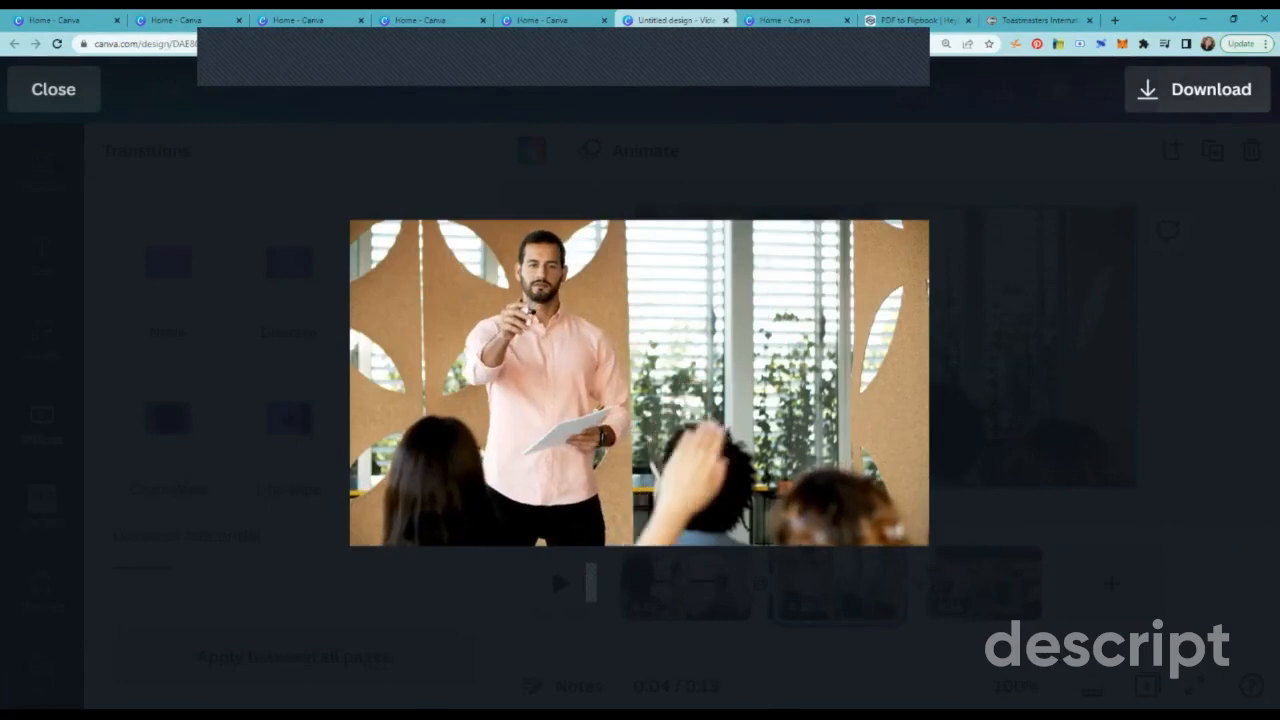
pyautogui.press('Escape')
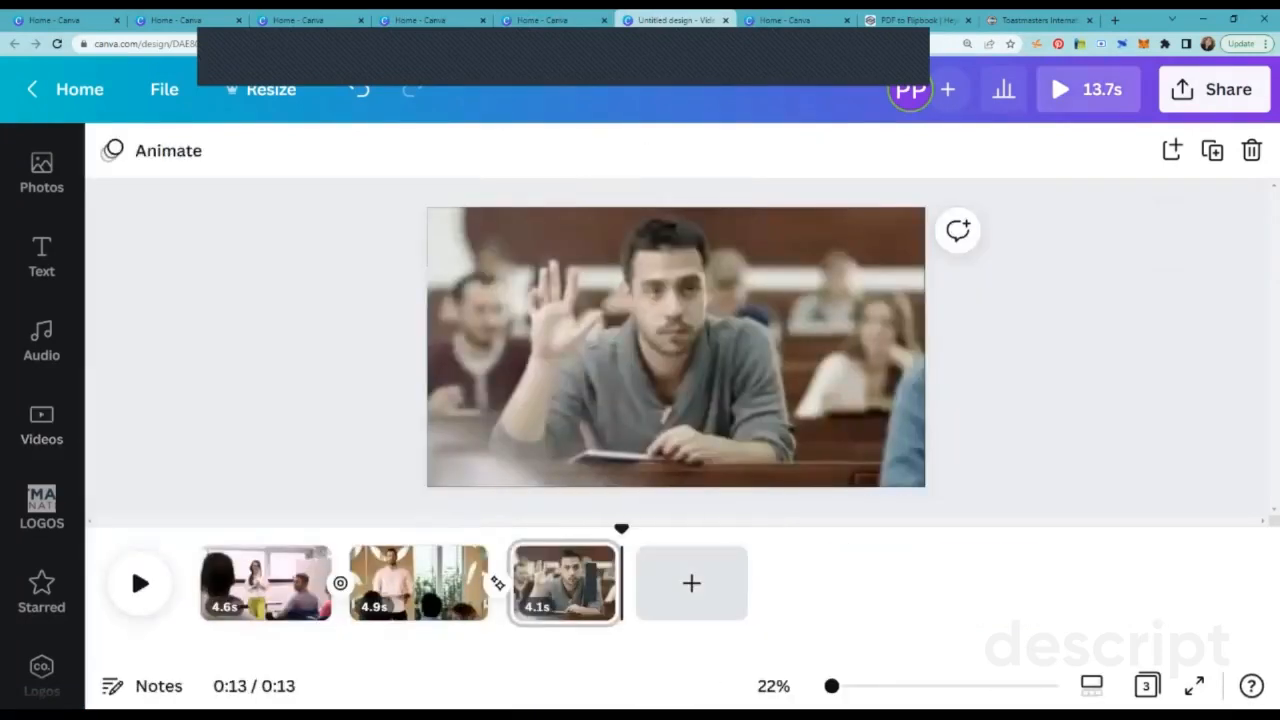
# Step: Split the first clip at about 2.9s
pyautogui.click(265, 584)
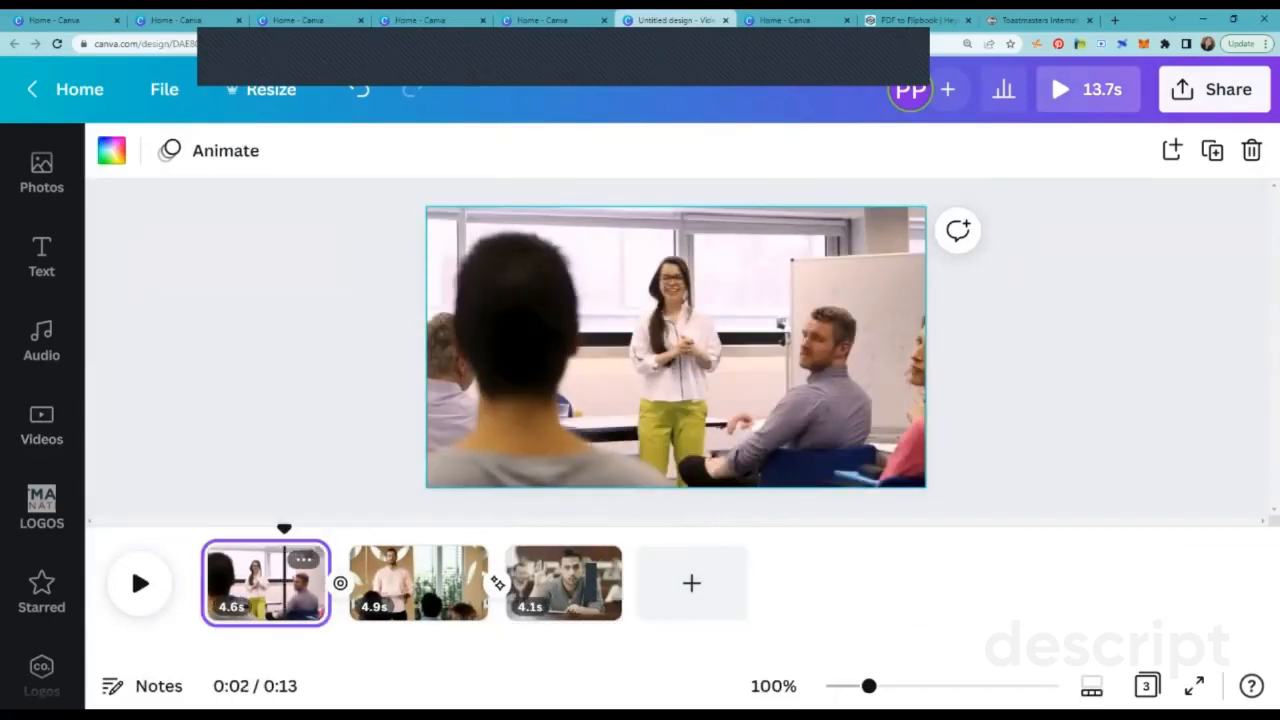
pyautogui.rightClick(285, 566)
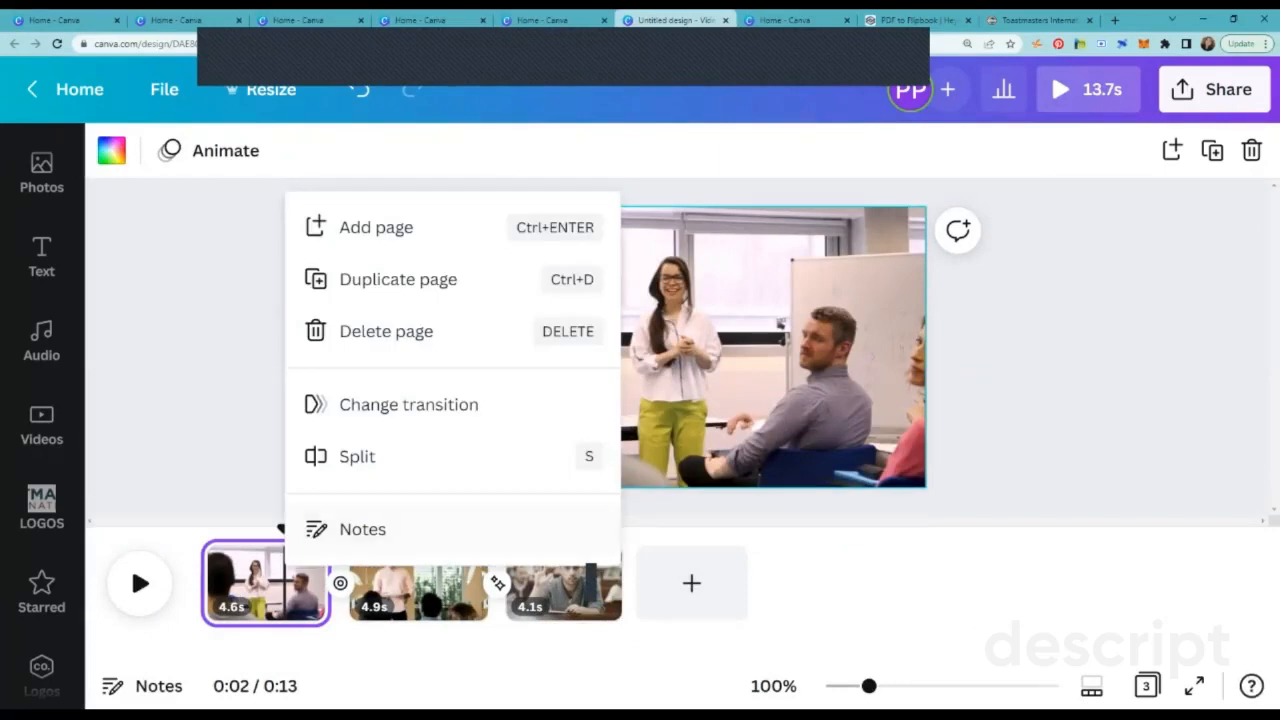
pyautogui.click(357, 456)
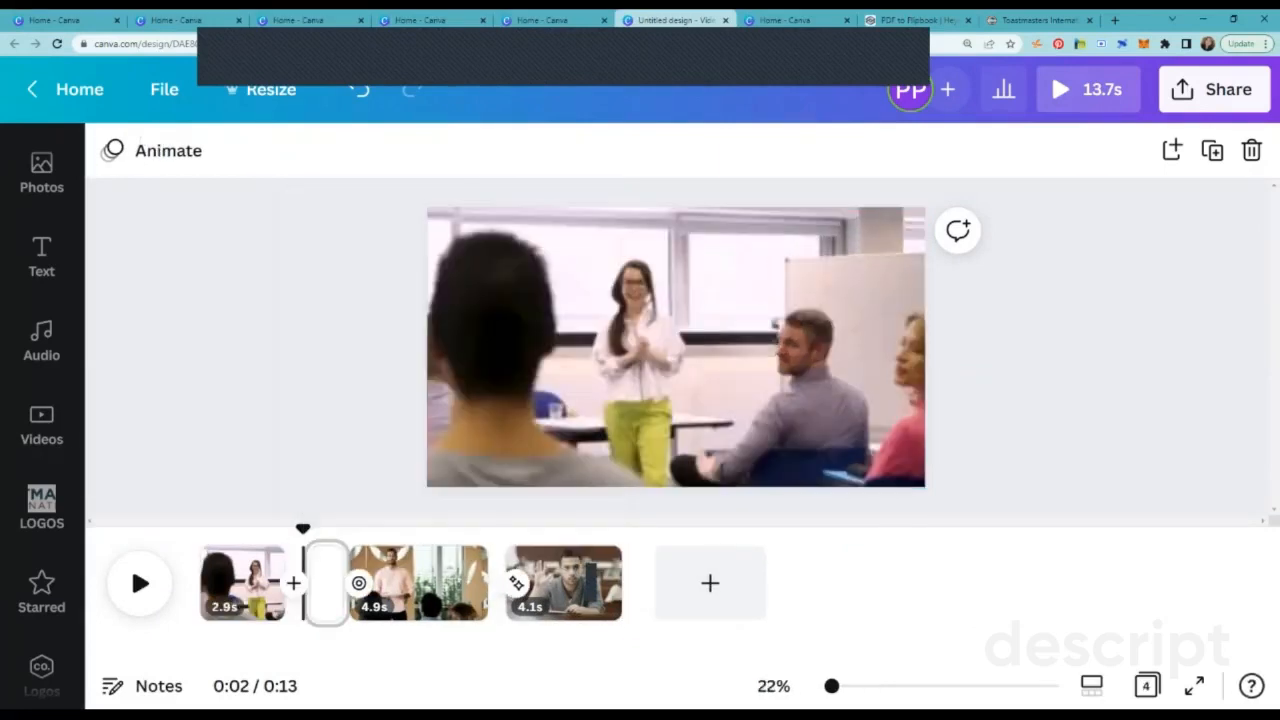
pyautogui.moveTo(310, 583)
pyautogui.mouseDown()
pyautogui.moveTo(327, 583)
pyautogui.moveTo(308, 583)
pyautogui.mouseUp()
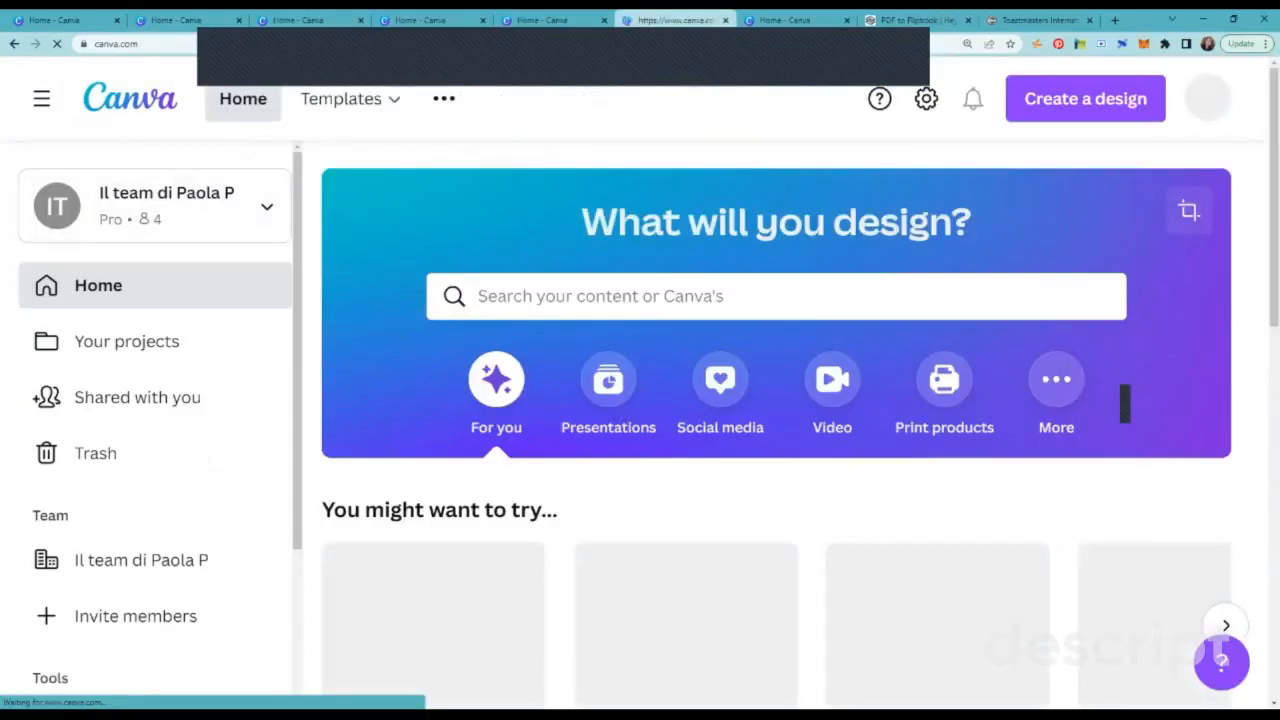
# Step: Open the Working Copy video presentation from the recent designs on the Canva home page
pyautogui.scroll(-5, 1124, 403)
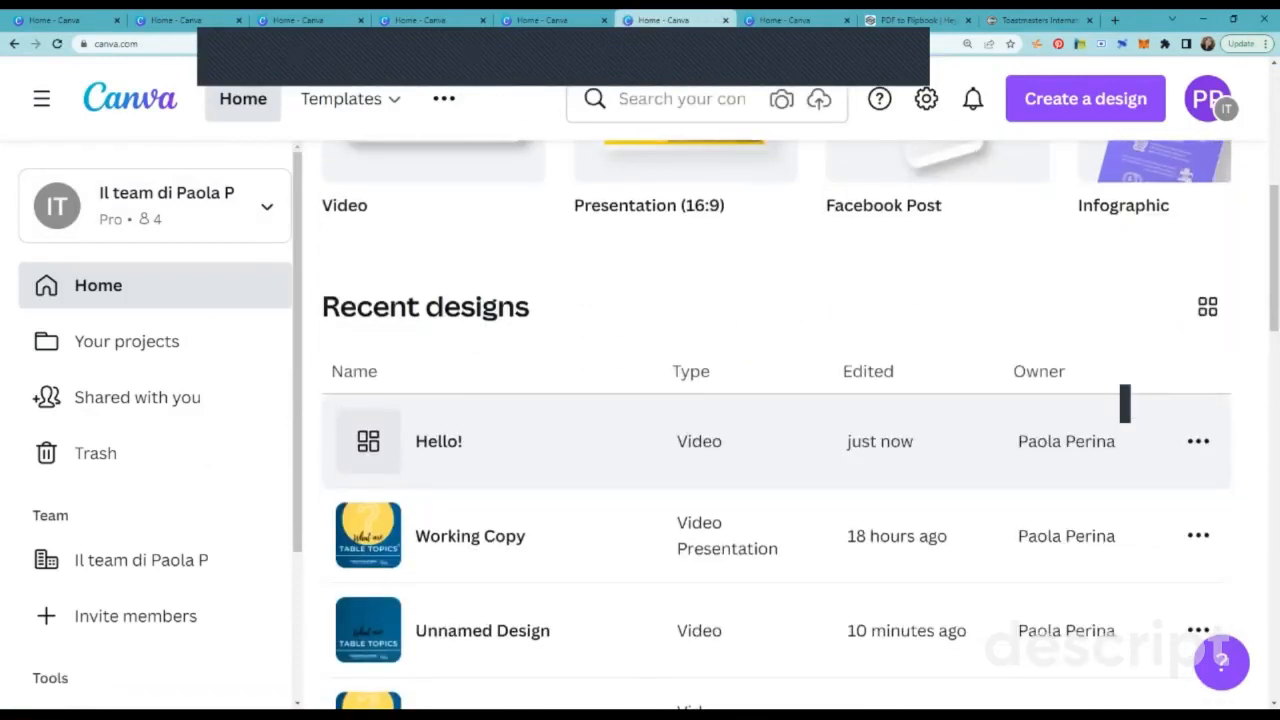
pyautogui.scroll(-2, 1124, 403)
pyautogui.click(1124, 386)
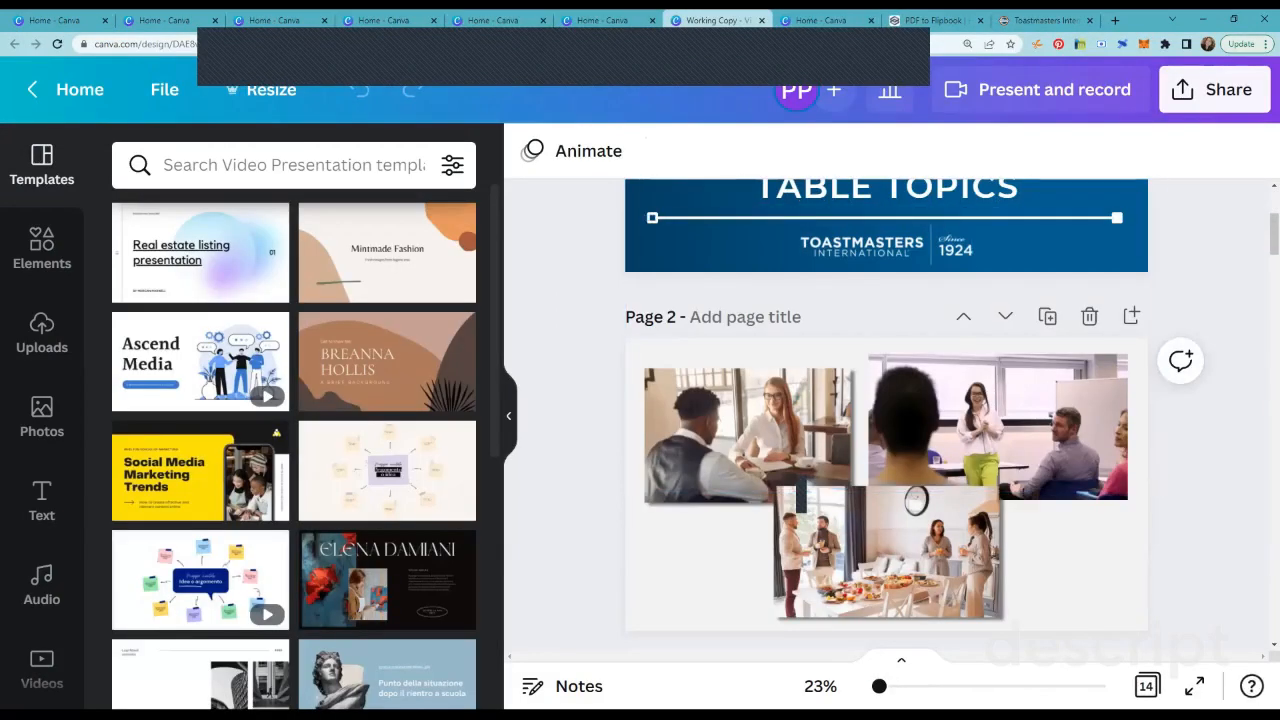
# Step: Add a page after page 3 and set its background to the dark blue from the Toastmasters Brand Colours
pyautogui.scroll(-1, 886, 416)
pyautogui.scroll(4, 886, 416)
pyautogui.scroll(-4, 886, 416)
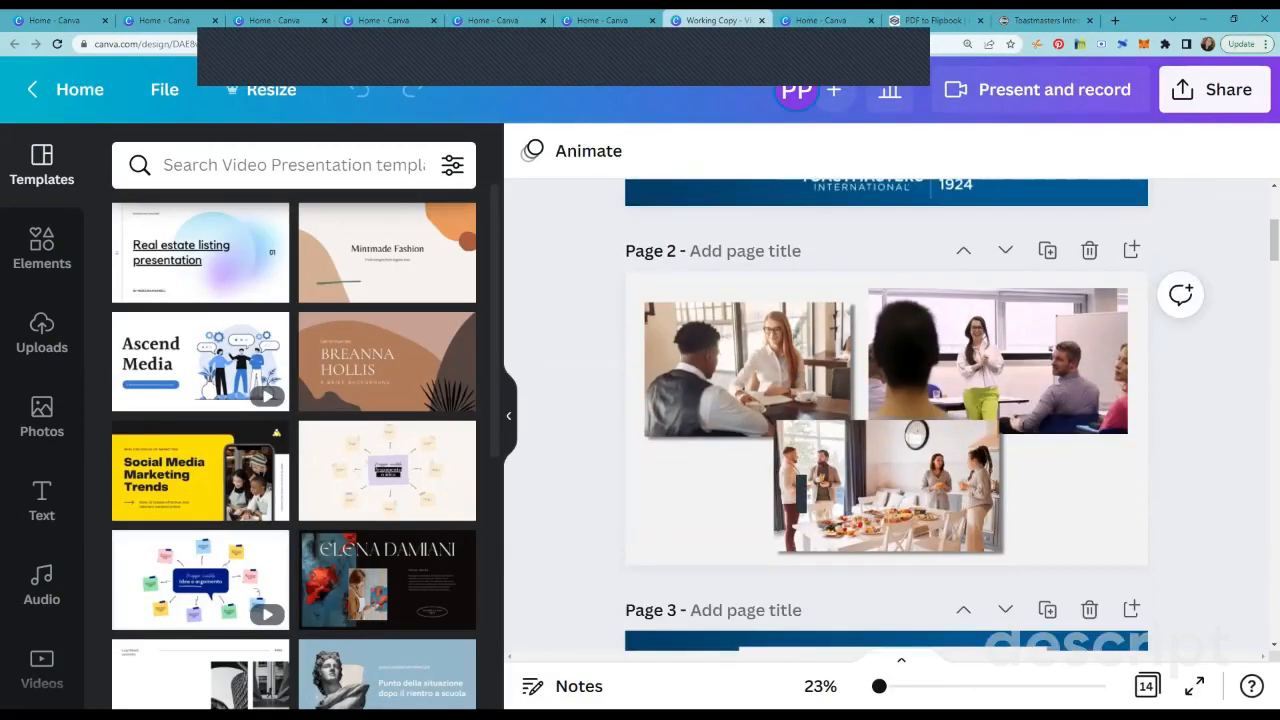
pyautogui.scroll(-5, 886, 416)
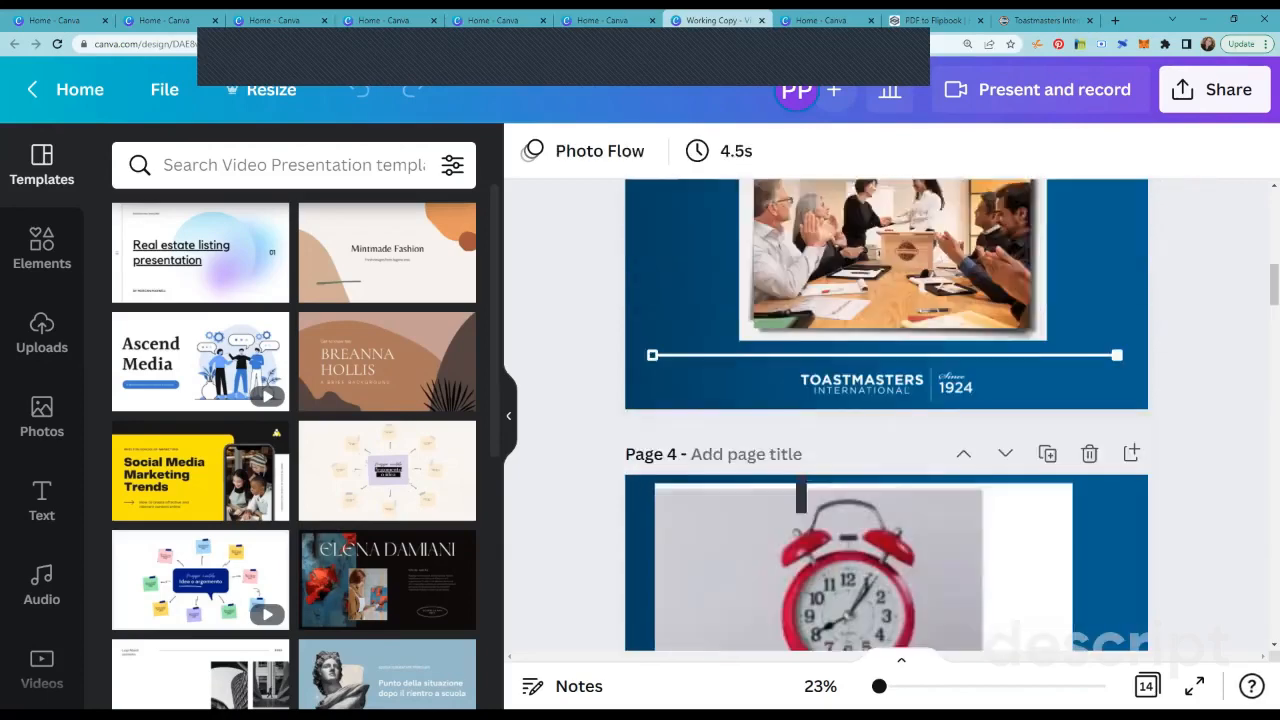
pyautogui.scroll(-3, 800, 495)
pyautogui.scroll(3, 800, 492)
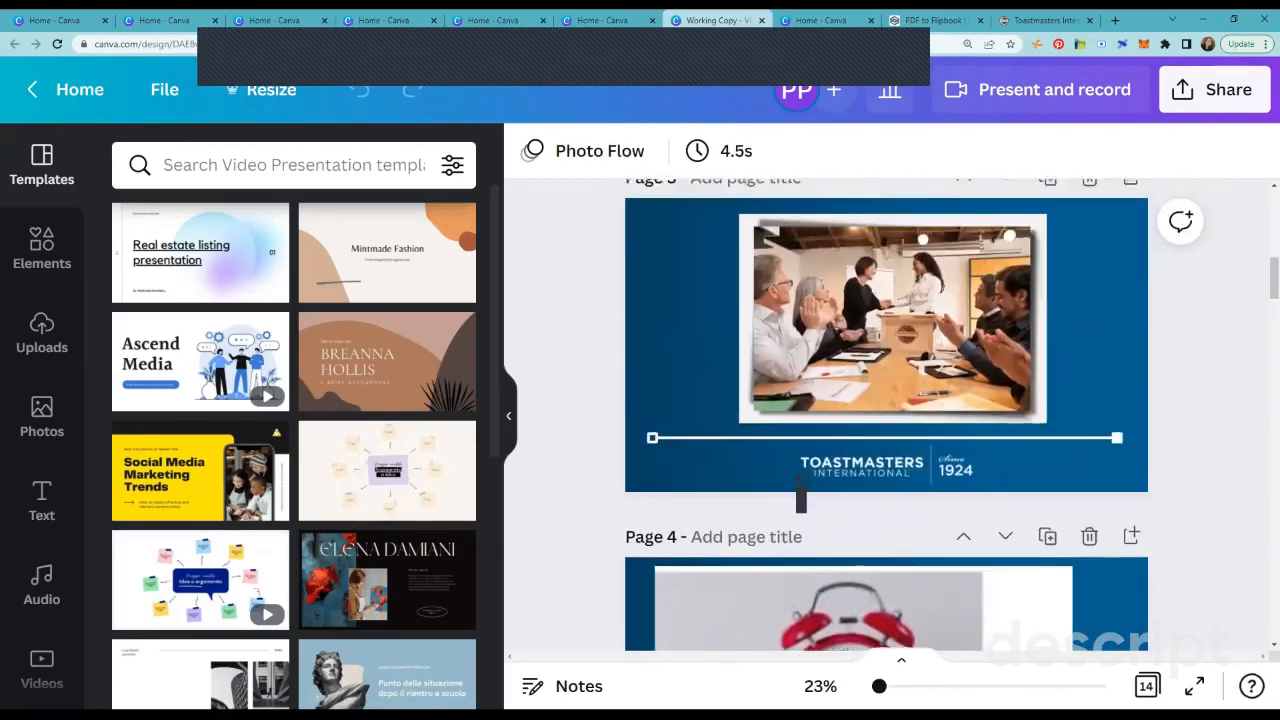
pyautogui.scroll(2, 800, 495)
pyautogui.scroll(-1, 800, 492)
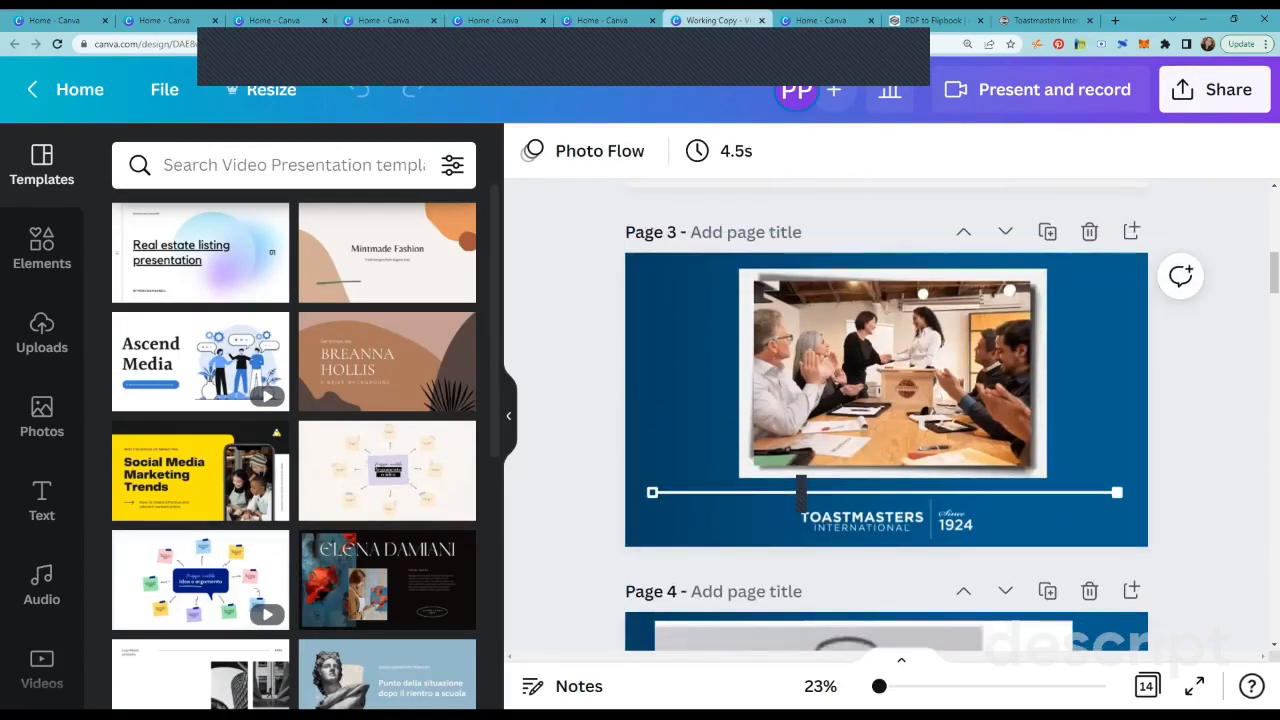
pyautogui.click(1131, 232)
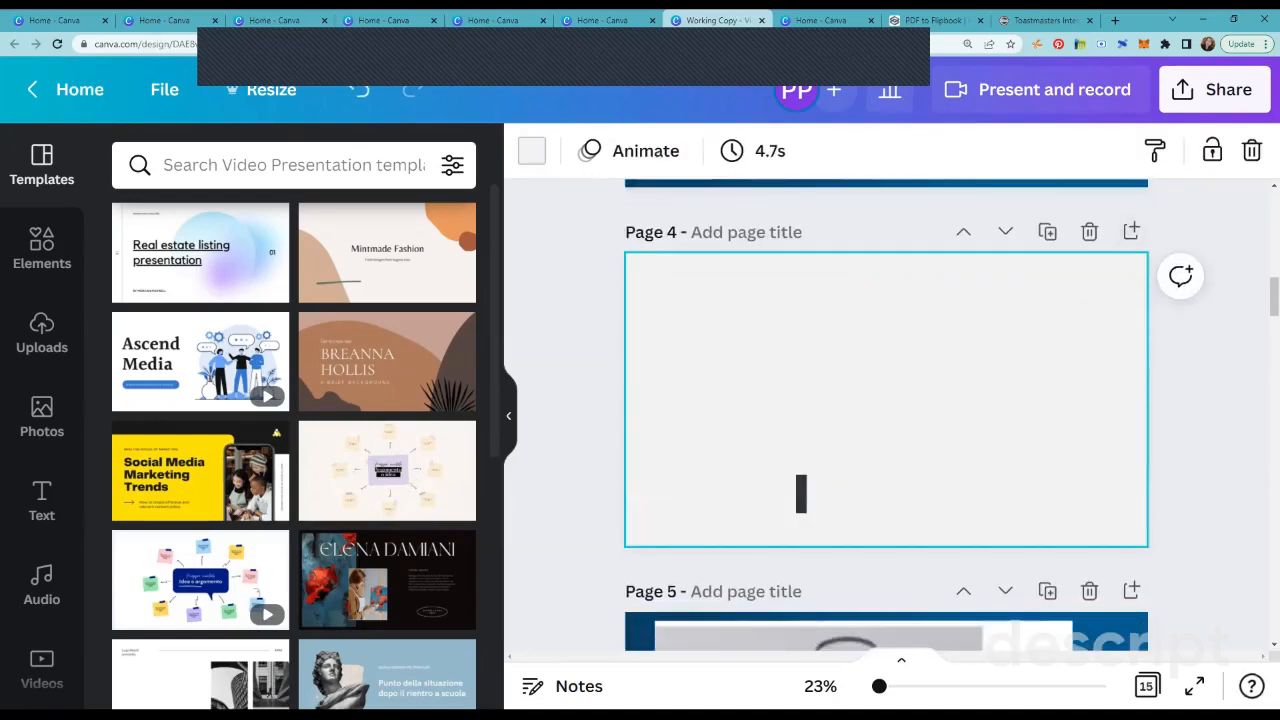
pyautogui.click(532, 151)
pyautogui.click(198, 502)
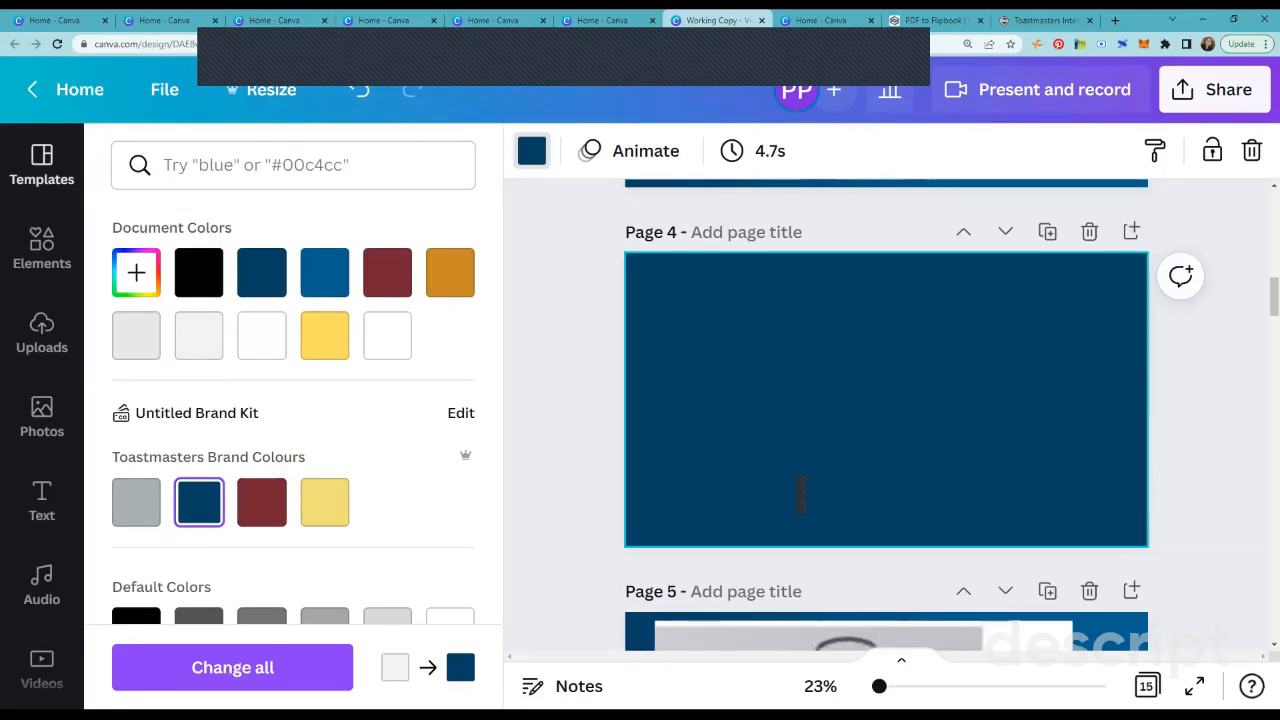
# Step: Place the white Toastmasters International Since 1924 logo on page 4, centred near the page's lower edge
pyautogui.scroll(-3, 42, 400)
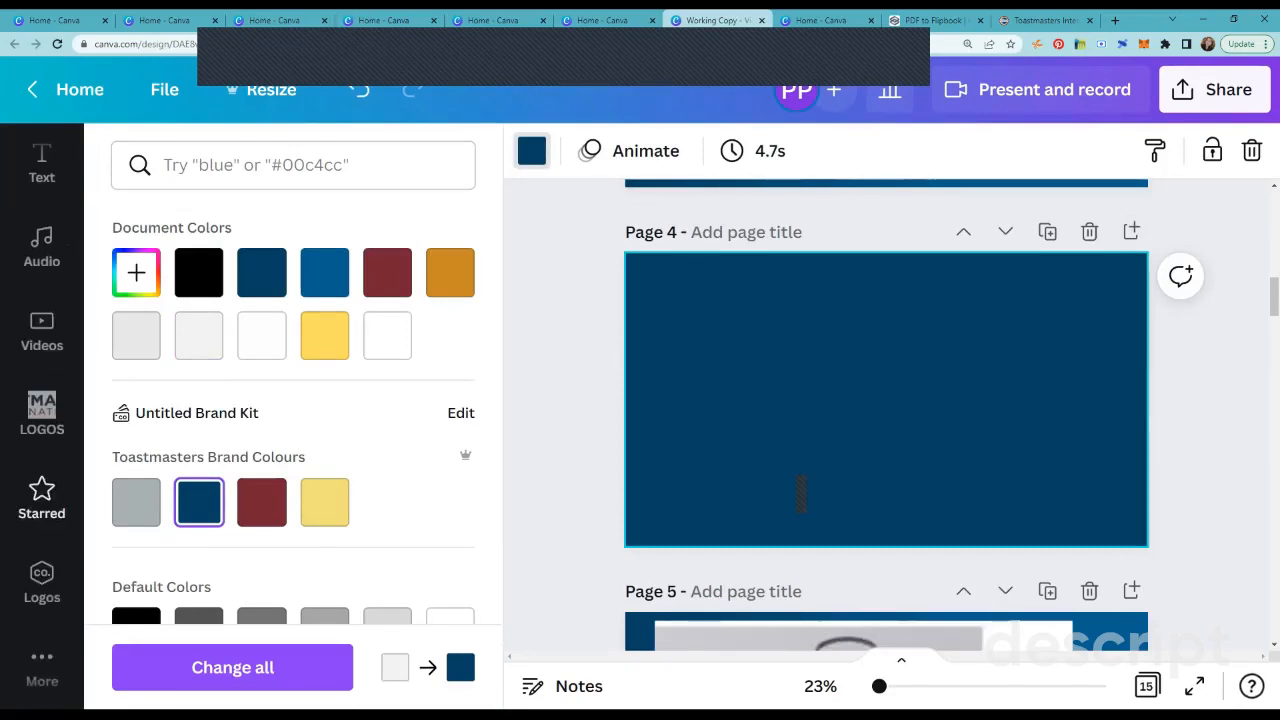
pyautogui.click(42, 410)
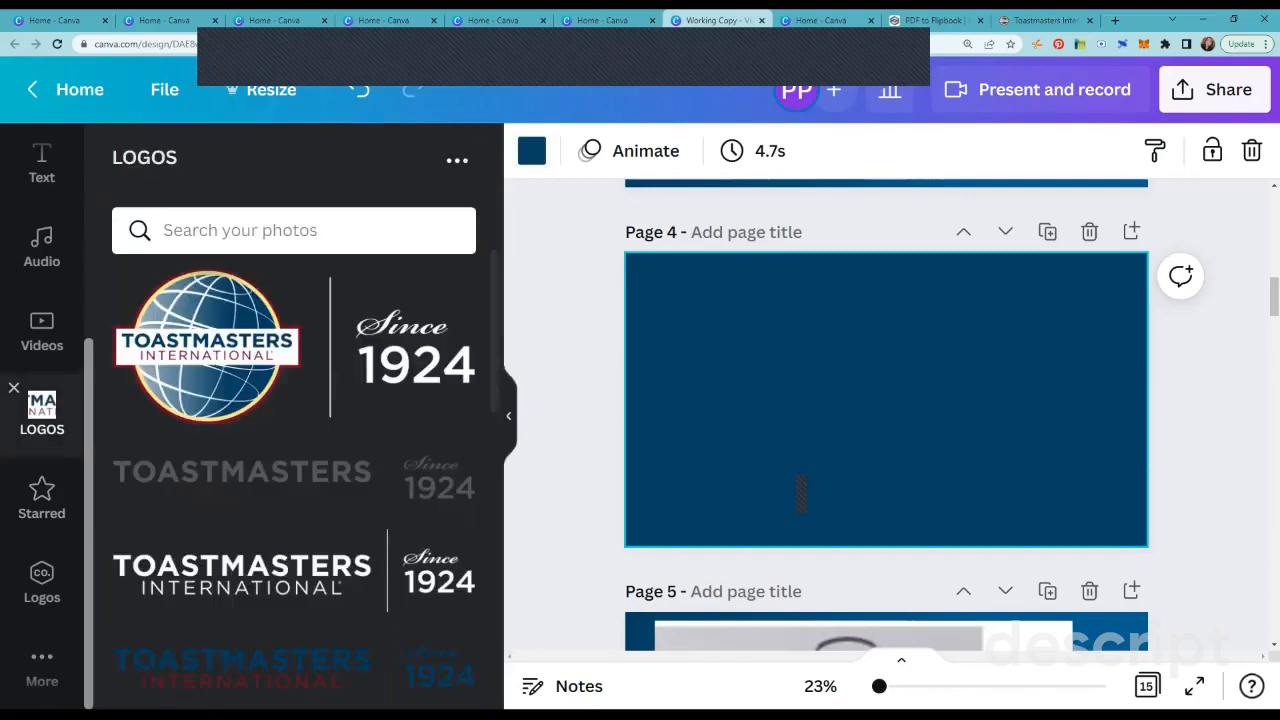
pyautogui.scroll(-3, 294, 475)
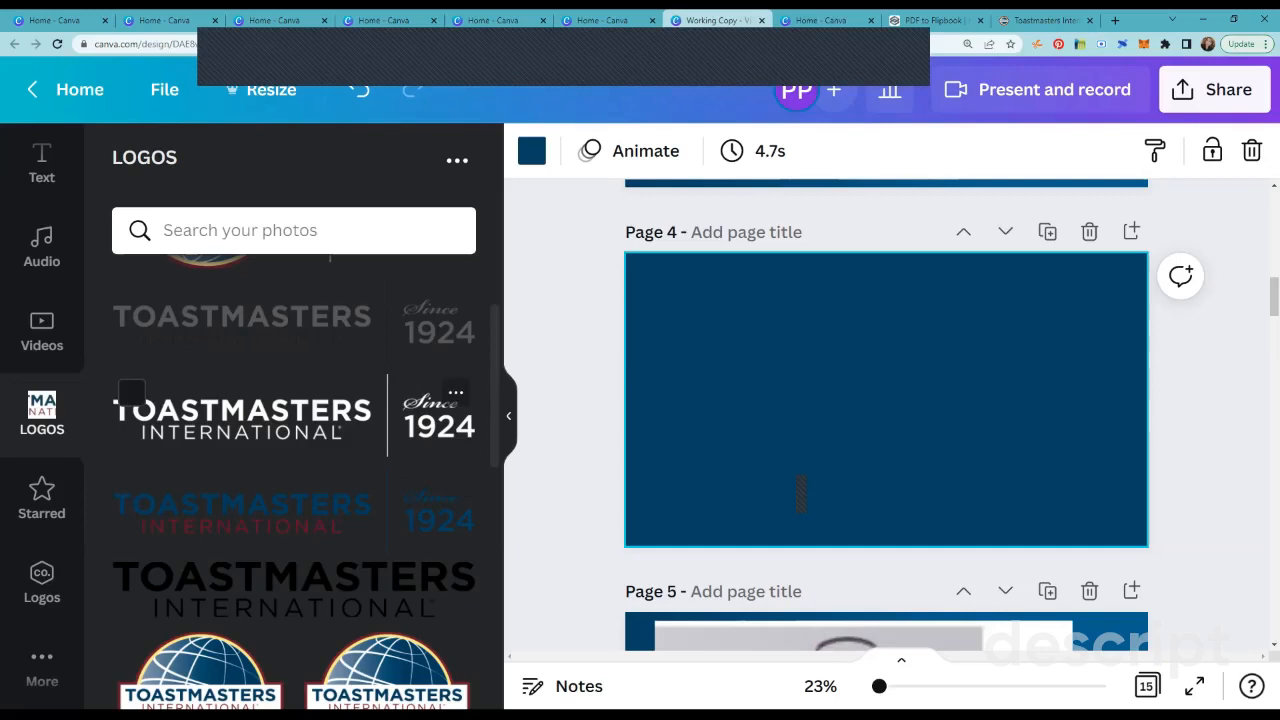
pyautogui.moveTo(1000, 463); pyautogui.dragTo(917, 484)
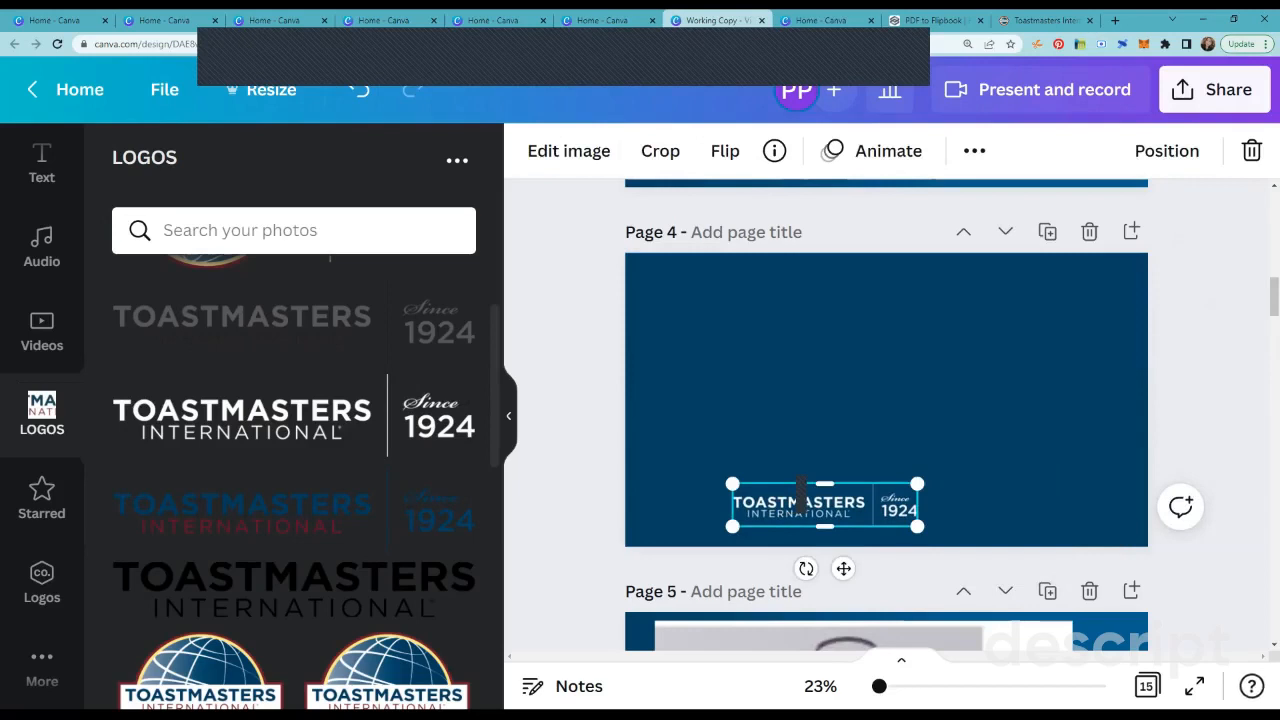
pyautogui.moveTo(801, 493)
pyautogui.mouseDown()
pyautogui.moveTo(862, 483)
pyautogui.moveTo(801, 500)
pyautogui.mouseUp()
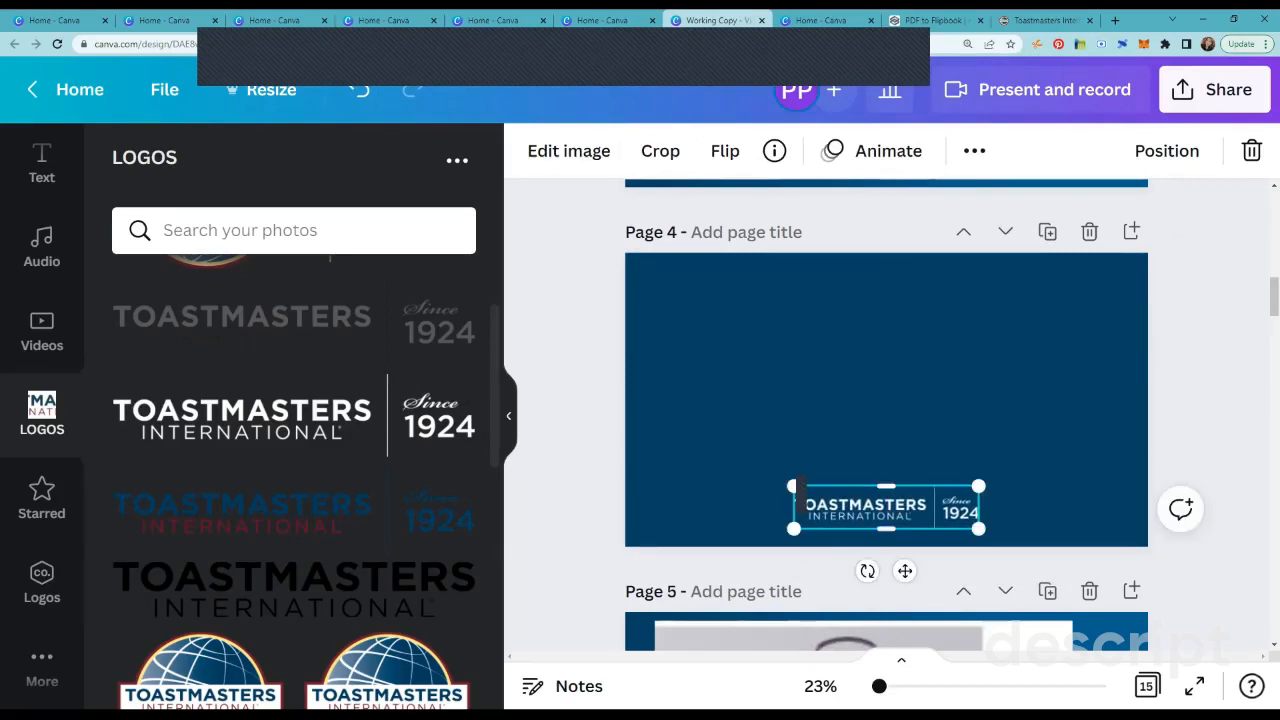
pyautogui.press('Escape')
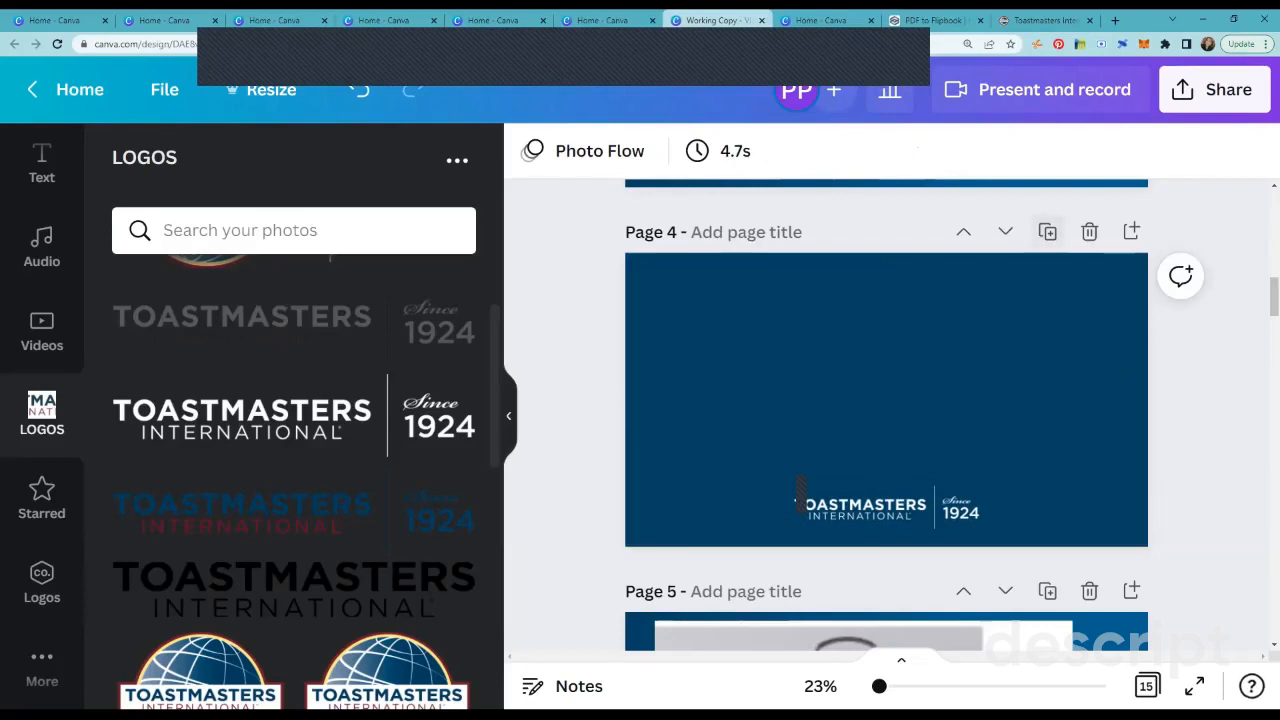
# Step: Duplicate page 4 twice and delete both copies
pyautogui.click(1047, 231)
pyautogui.click(1047, 231)
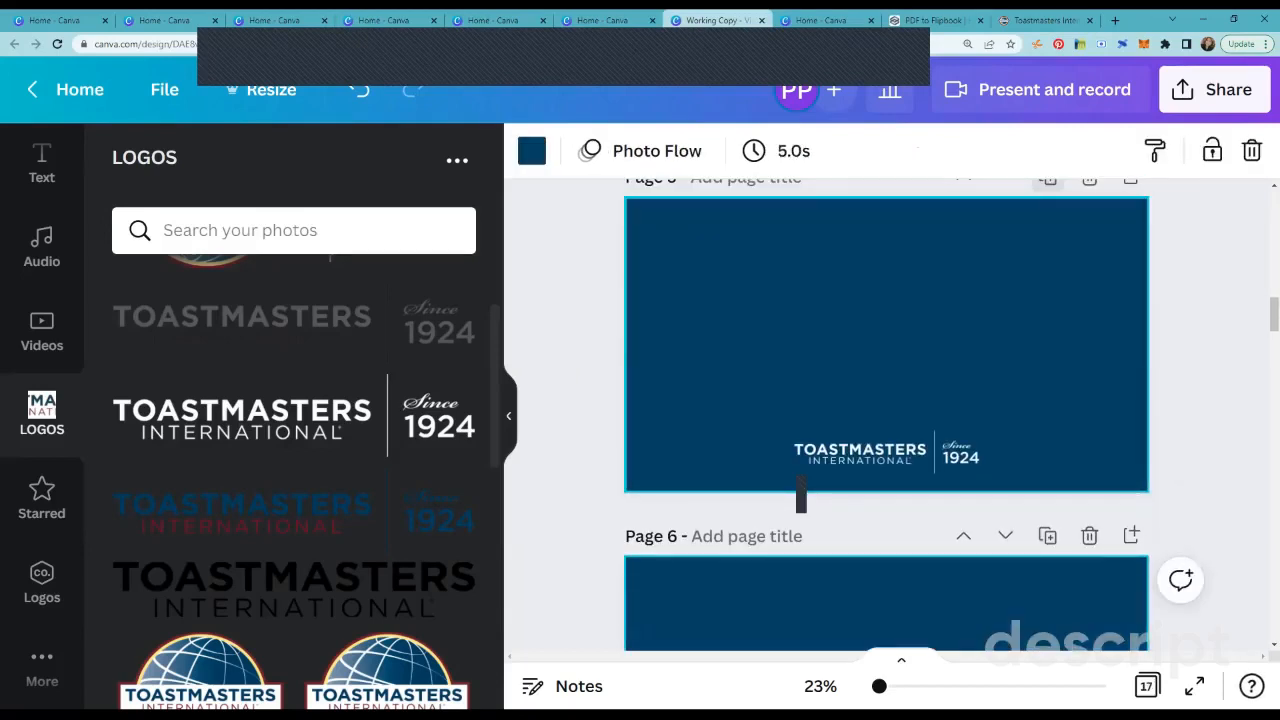
pyautogui.click(1088, 230)
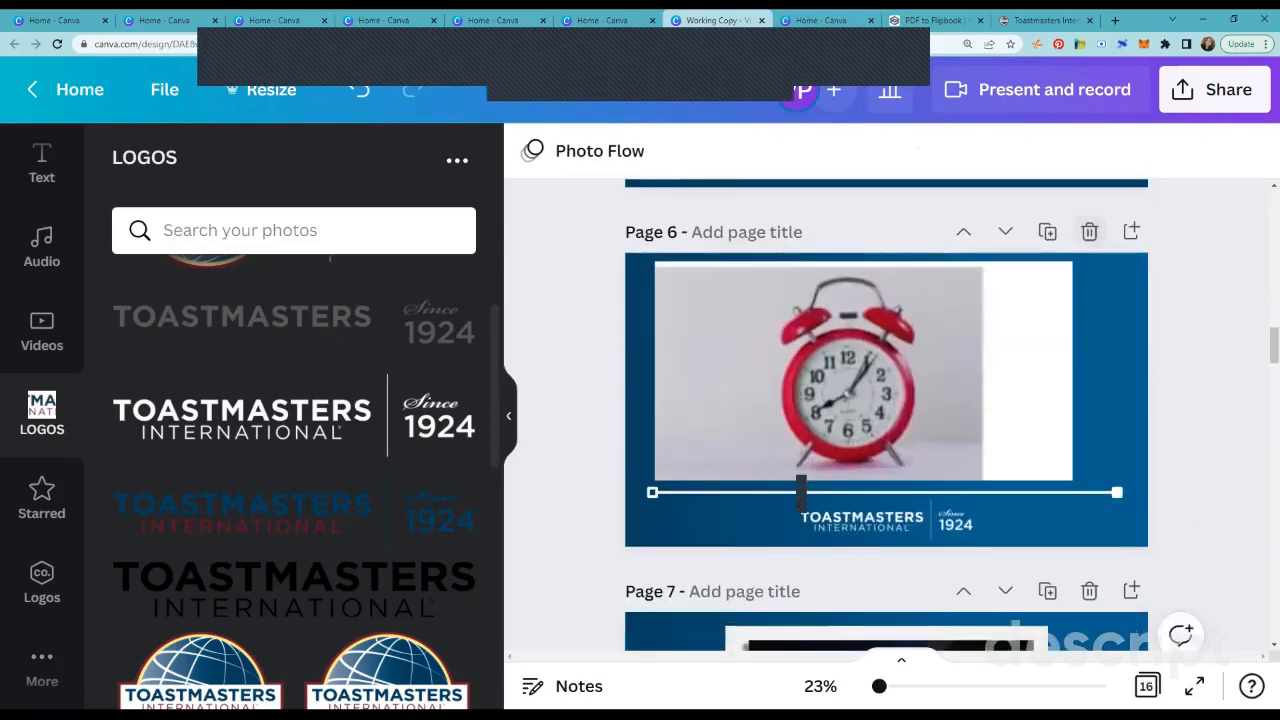
pyautogui.scroll(5, 886, 415)
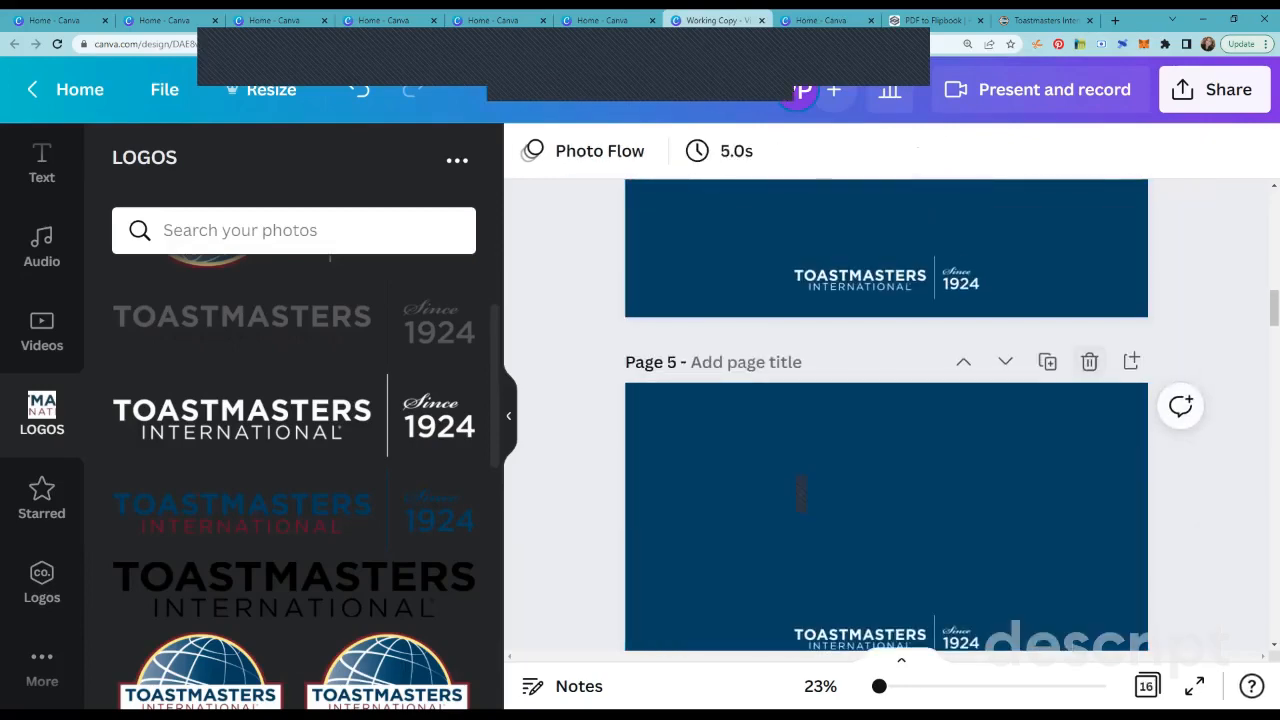
pyautogui.click(1089, 363)
pyautogui.scroll(3, 800, 490)
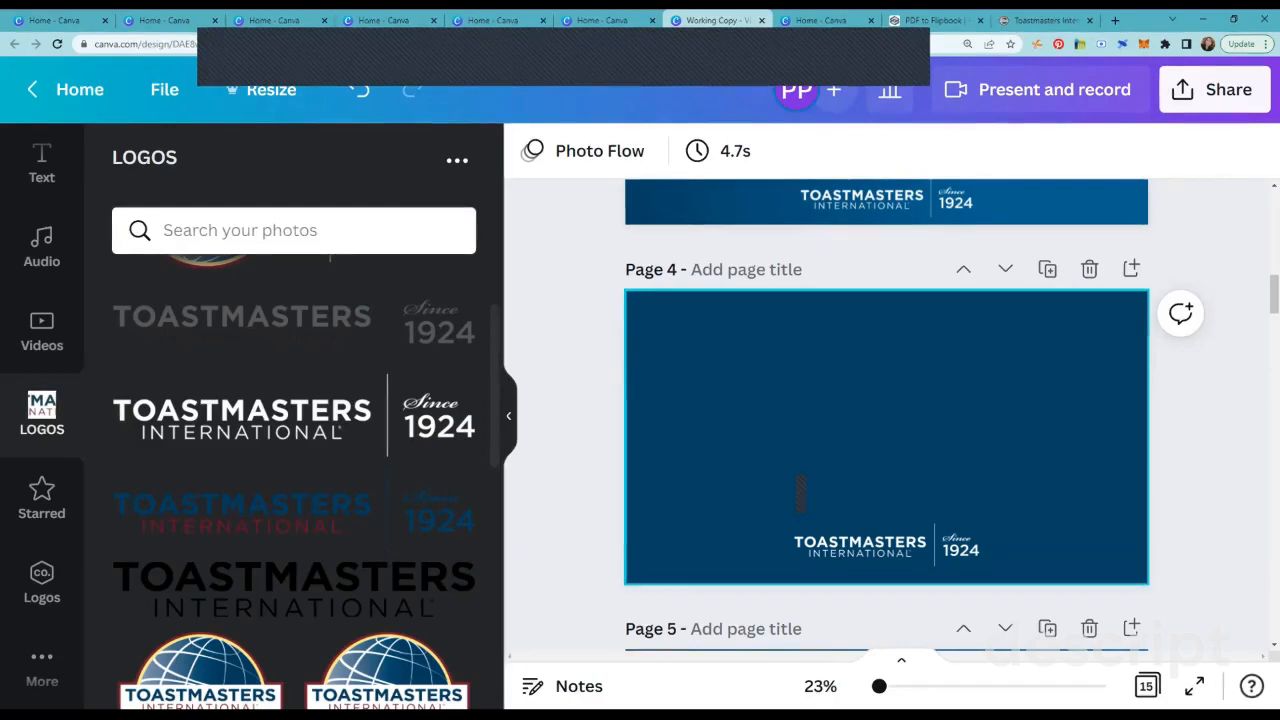
# Step: Add a horizontal line to page 4 and extend both ends to span nearly the full page width
pyautogui.press('l')
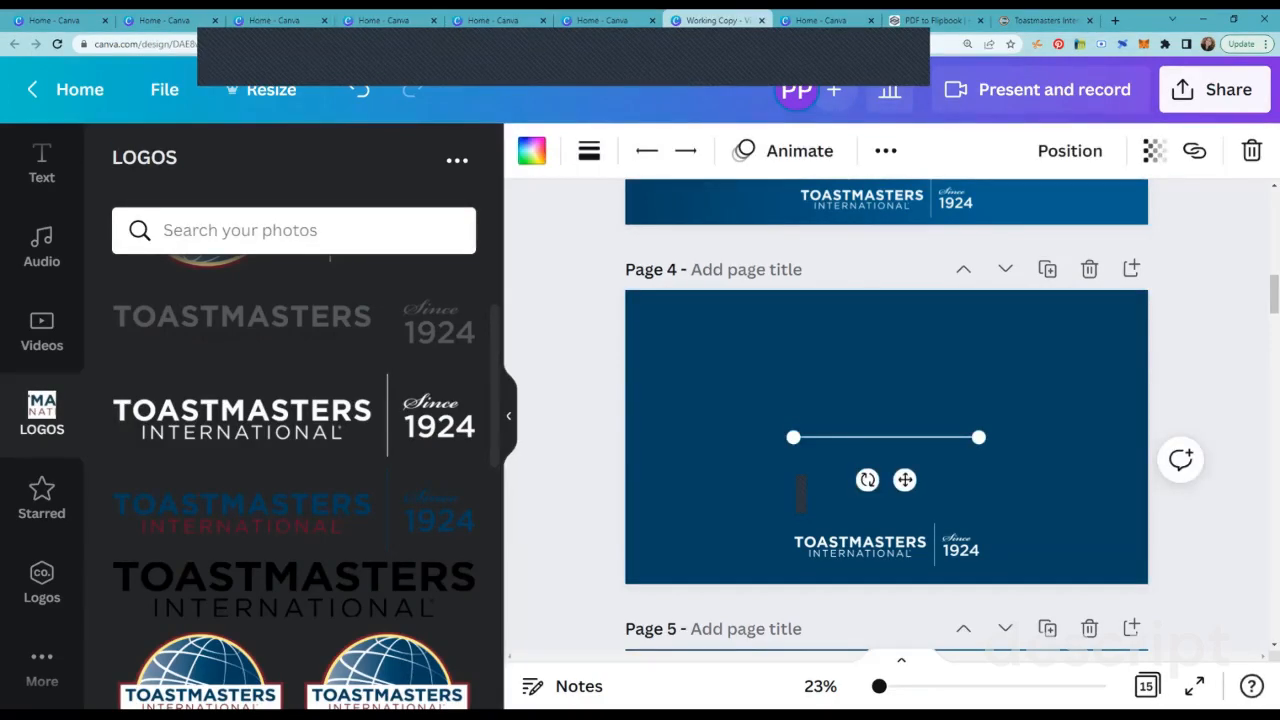
pyautogui.moveTo(793, 437); pyautogui.dragTo(662, 437)
pyautogui.moveTo(978, 437); pyautogui.dragTo(1118, 437)
pyautogui.moveTo(663, 437); pyautogui.dragTo(654, 437)
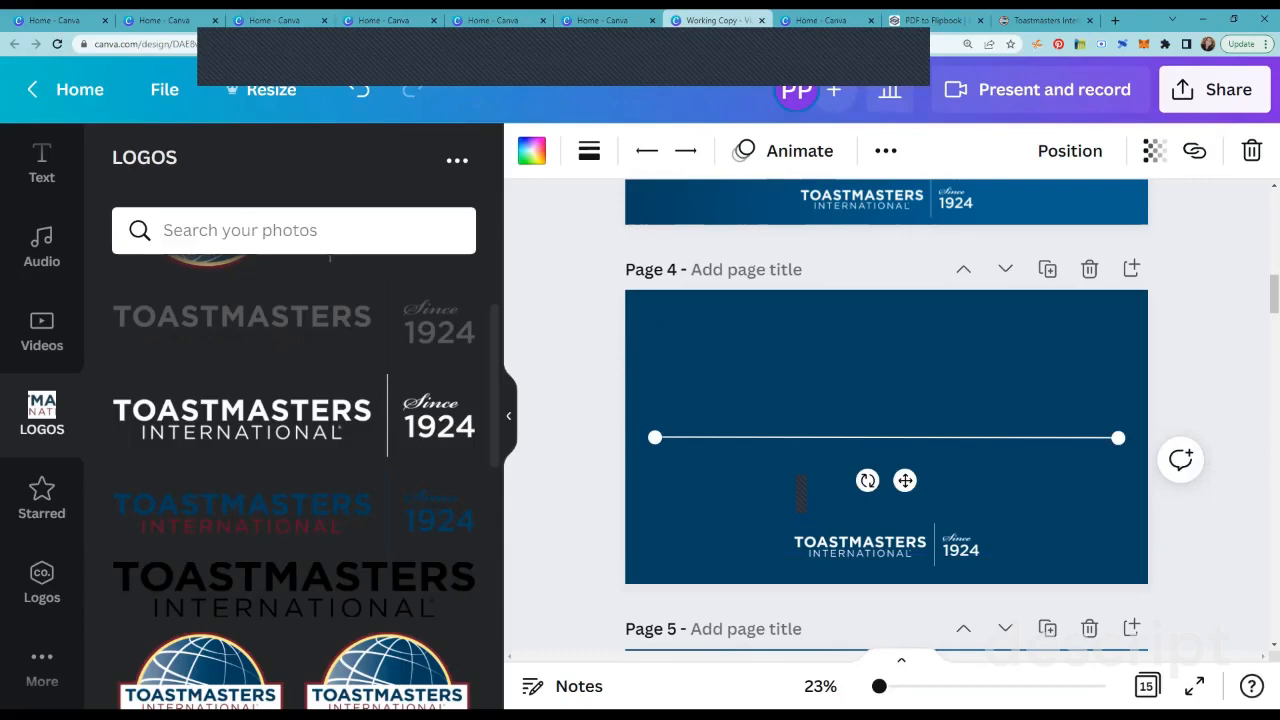
# Step: Try the dashed and dotted styles on the line, return it to solid, and set its weight to 10
pyautogui.click(509, 416)
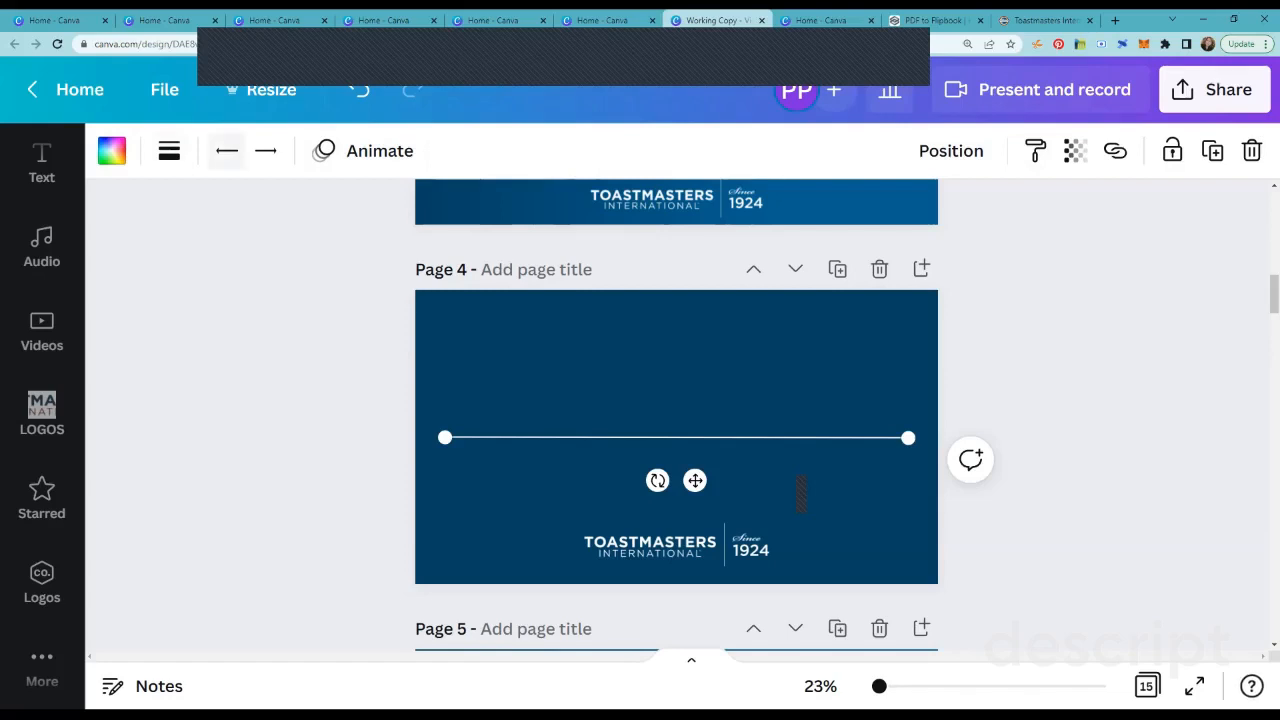
pyautogui.click(169, 150)
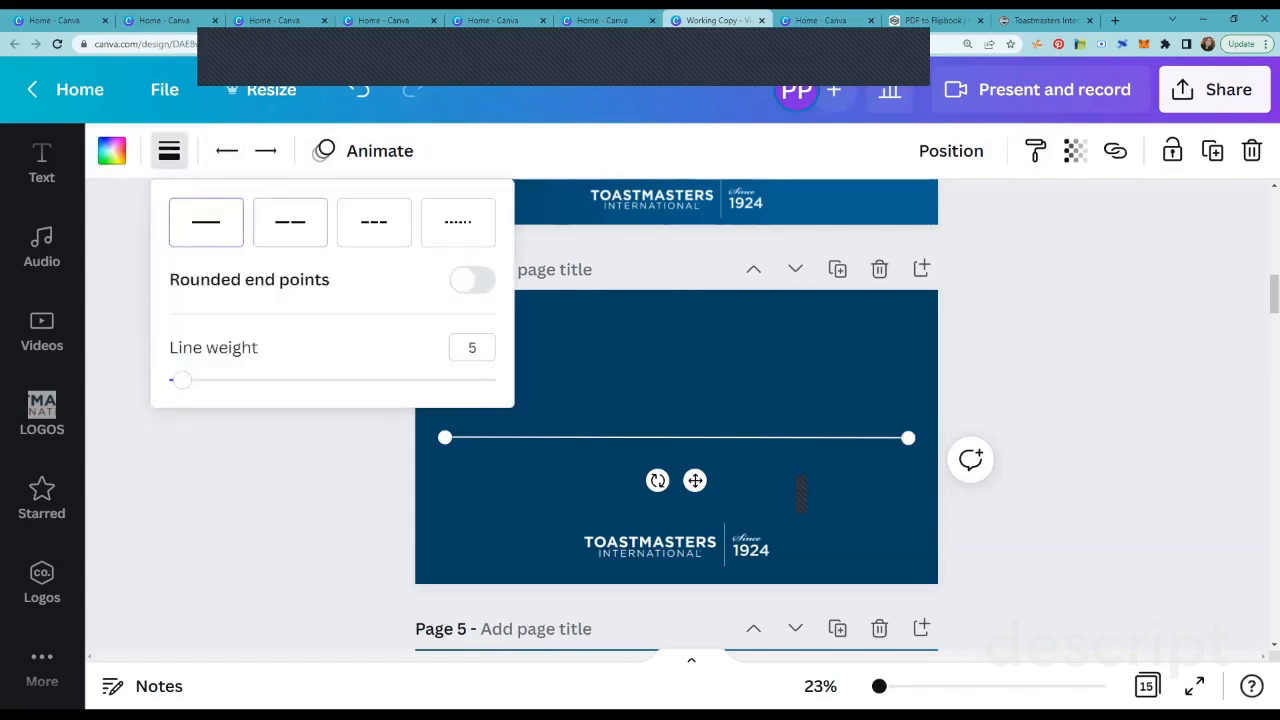
pyautogui.click(290, 222)
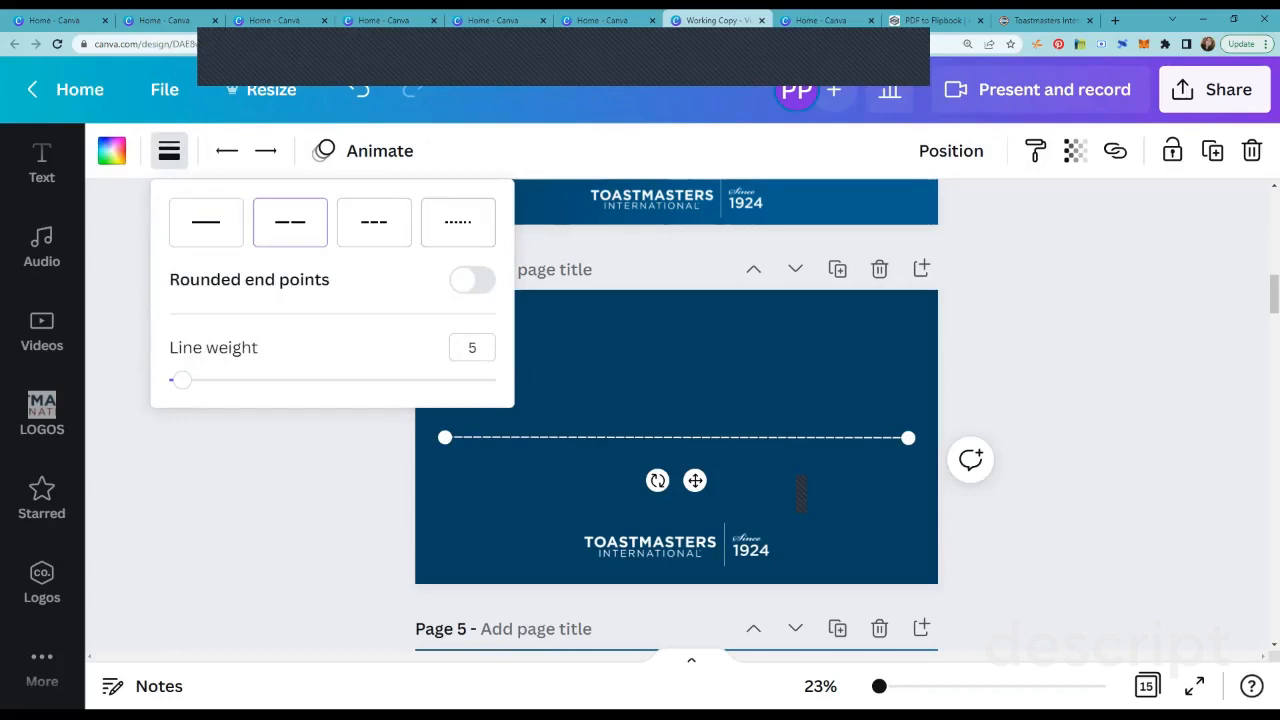
pyautogui.click(458, 222)
pyautogui.click(206, 222)
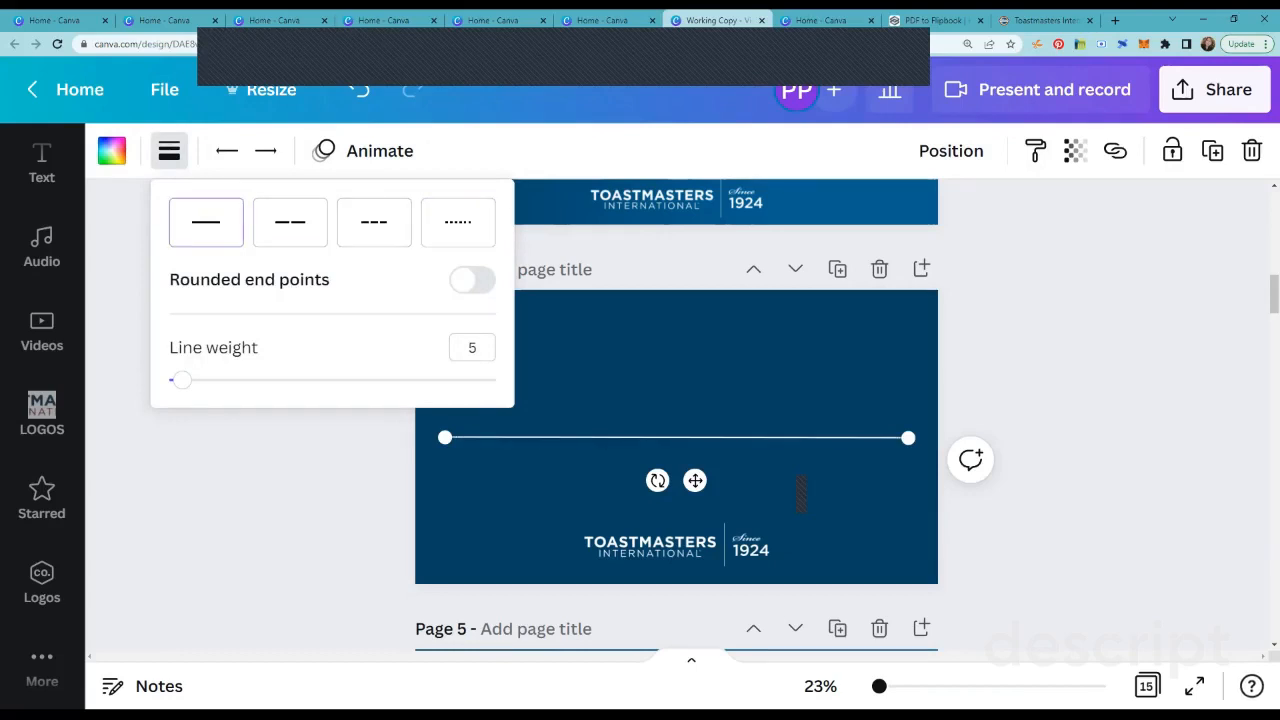
pyautogui.moveTo(181, 380); pyautogui.dragTo(199, 380)
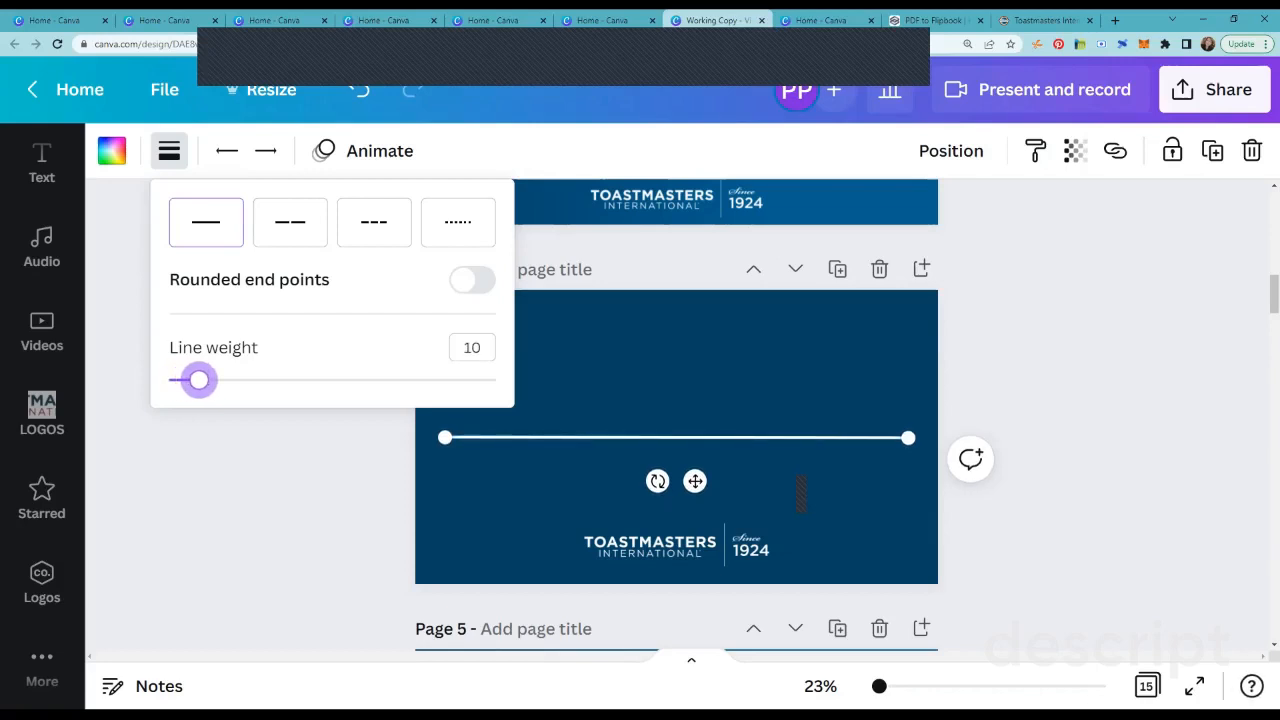
pyautogui.click(214, 437)
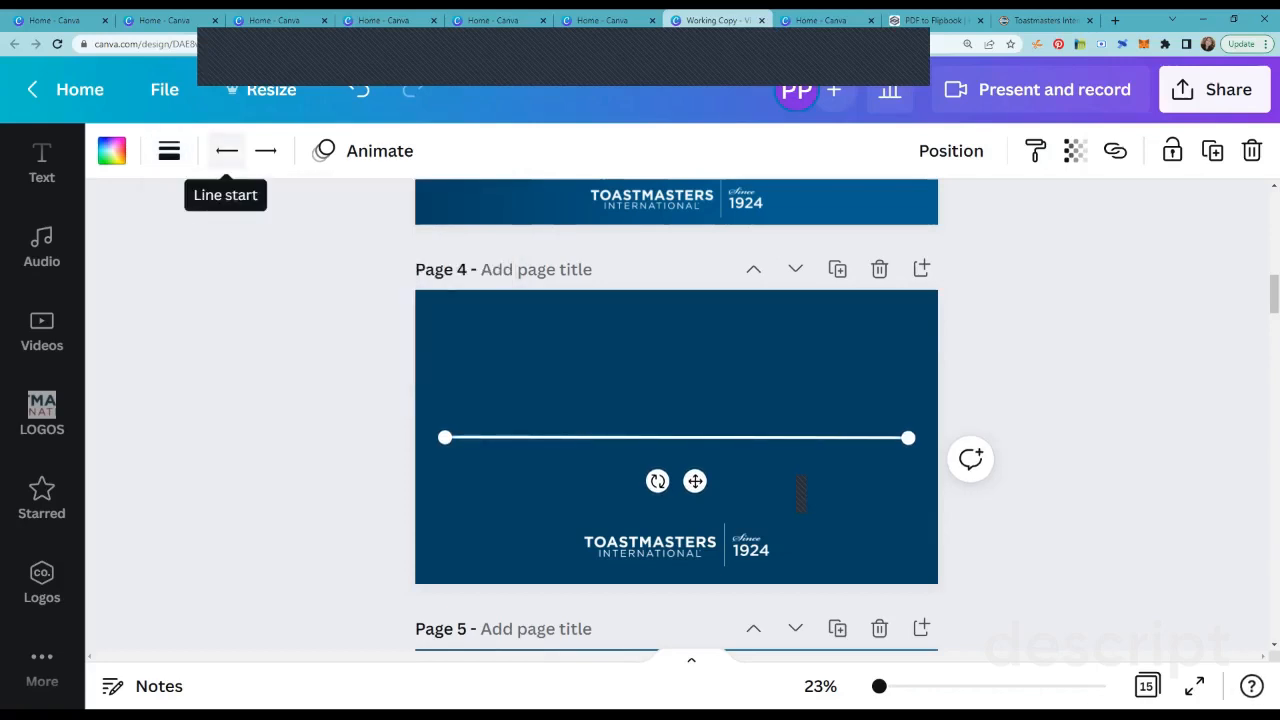
# Step: Give the line a hollow circle start and a hollow square end, and move it just above the logo
pyautogui.click(226, 150)
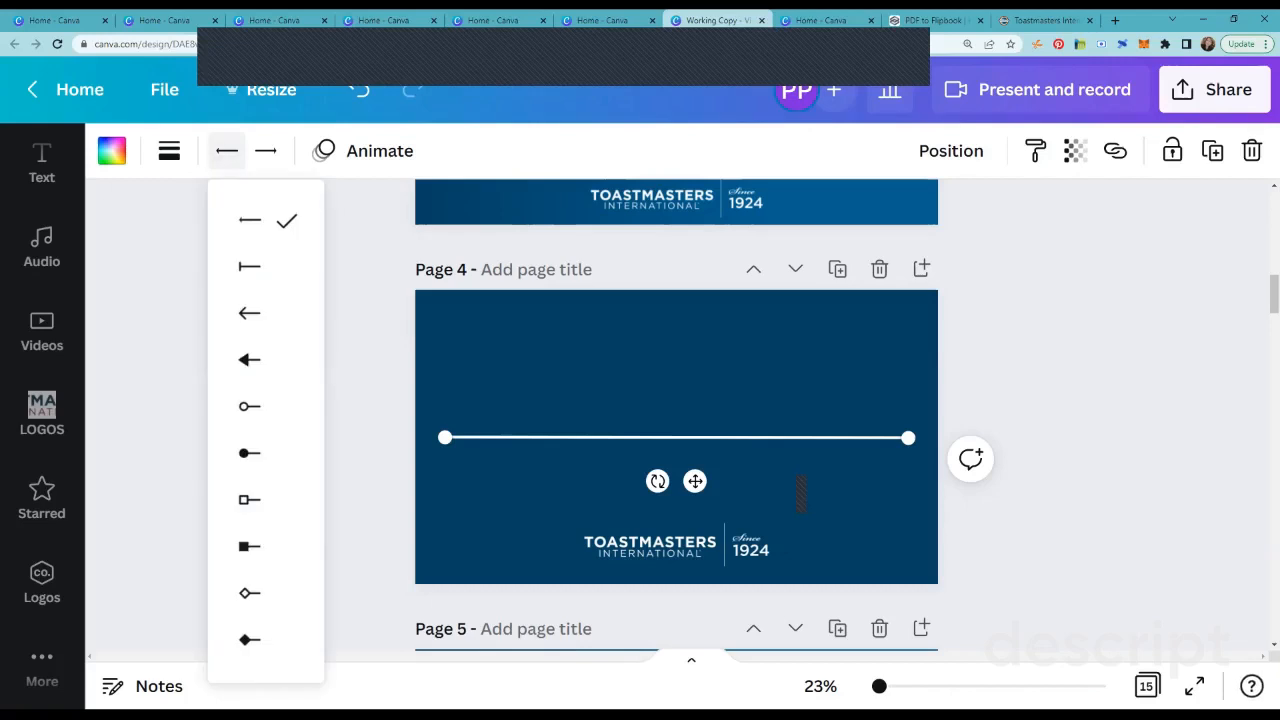
pyautogui.click(250, 406)
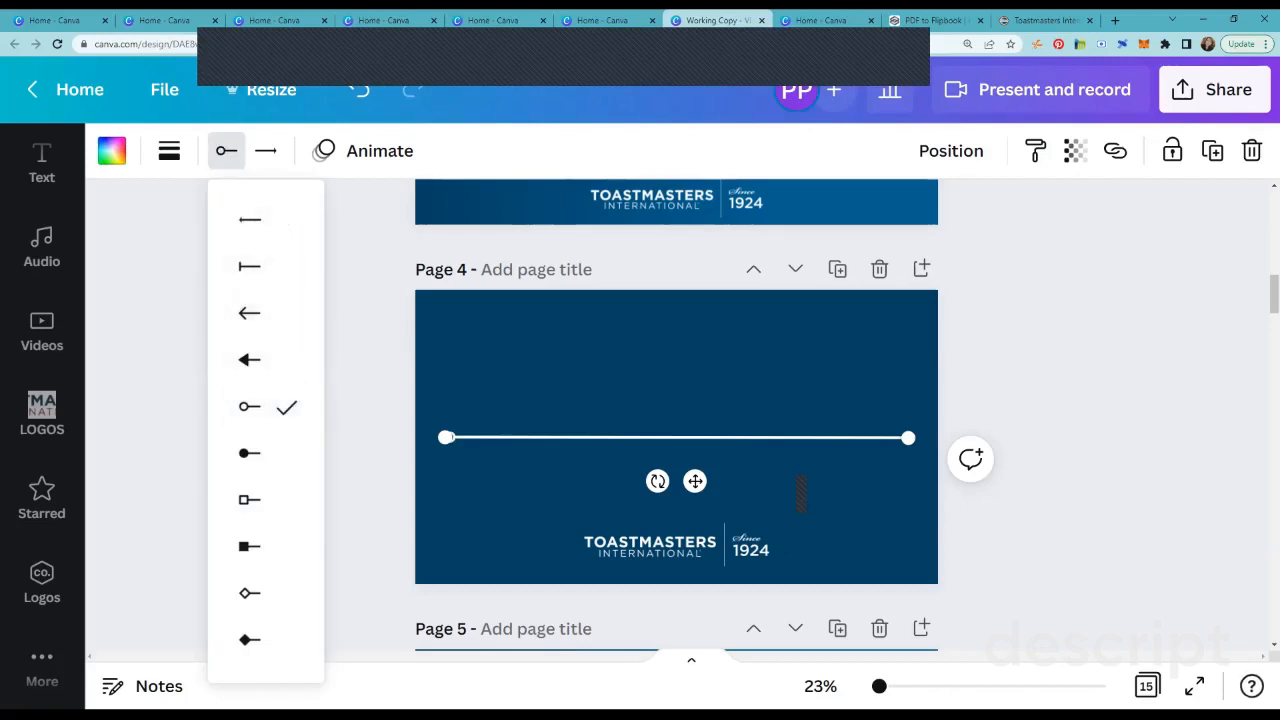
pyautogui.click(569, 380)
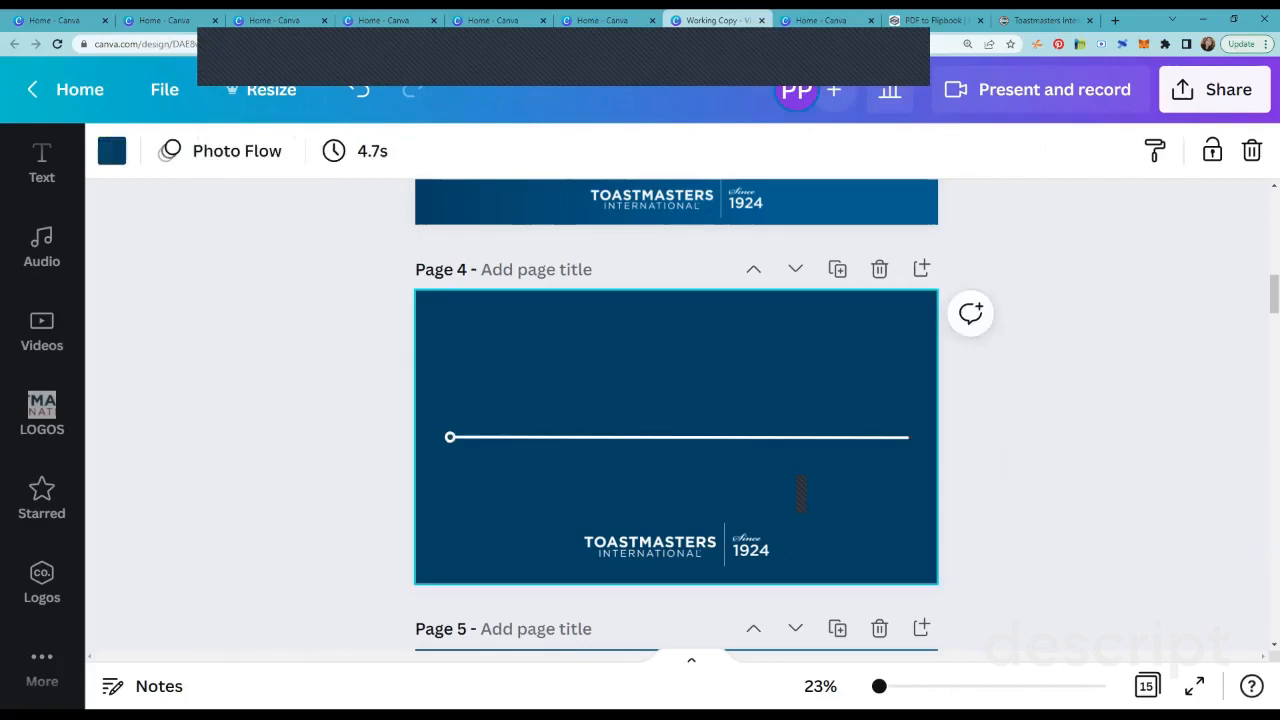
pyautogui.click(676, 437)
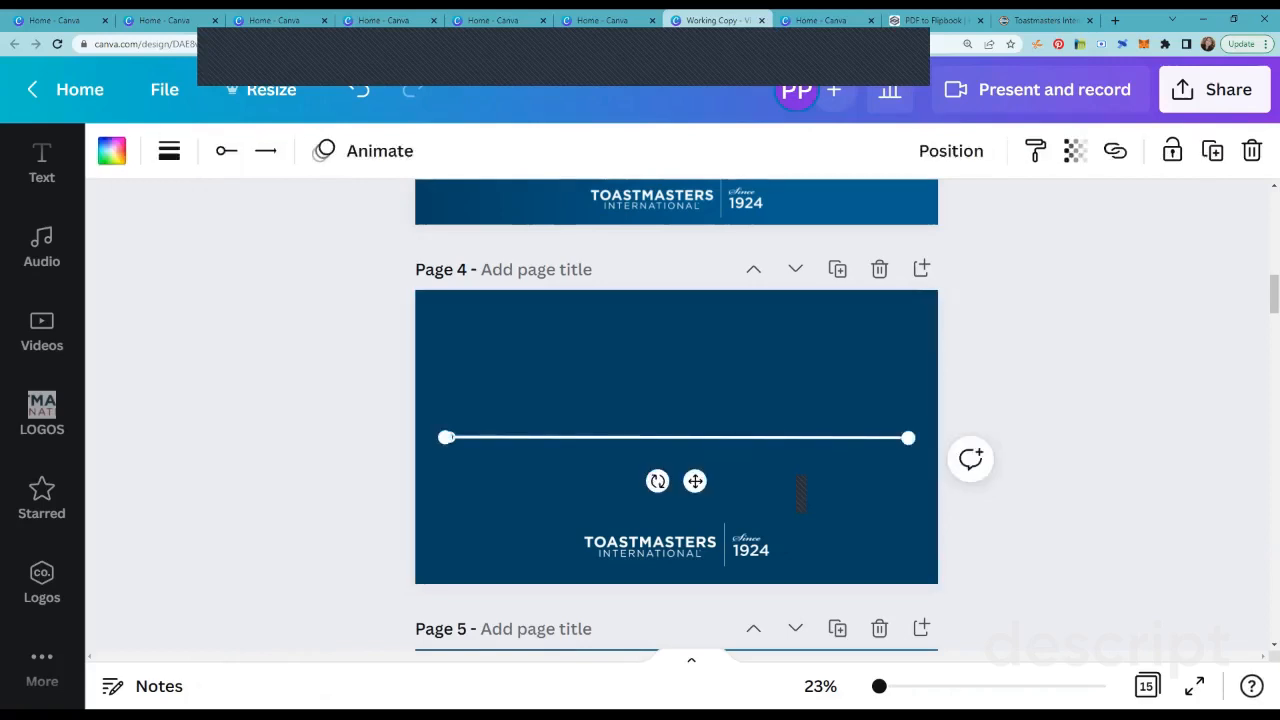
pyautogui.click(265, 150)
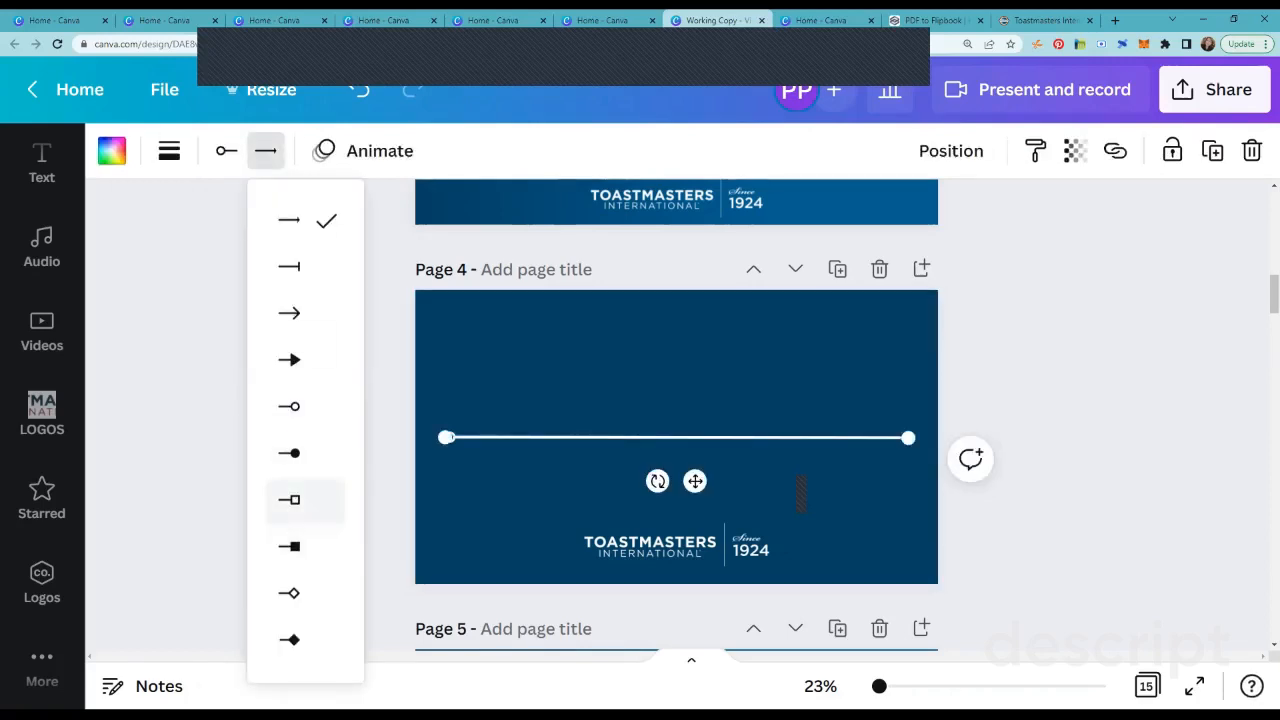
pyautogui.click(305, 500)
pyautogui.click(566, 382)
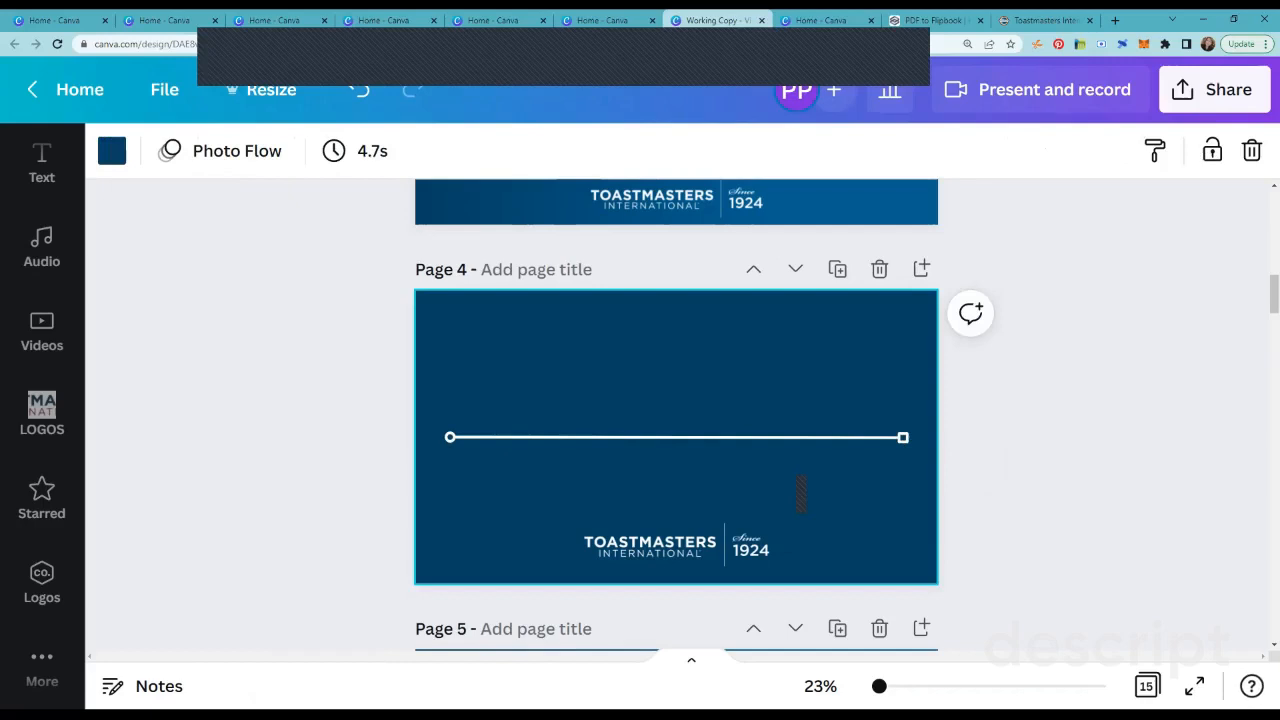
pyautogui.moveTo(676, 437); pyautogui.dragTo(676, 521)
pyautogui.click(1040, 440)
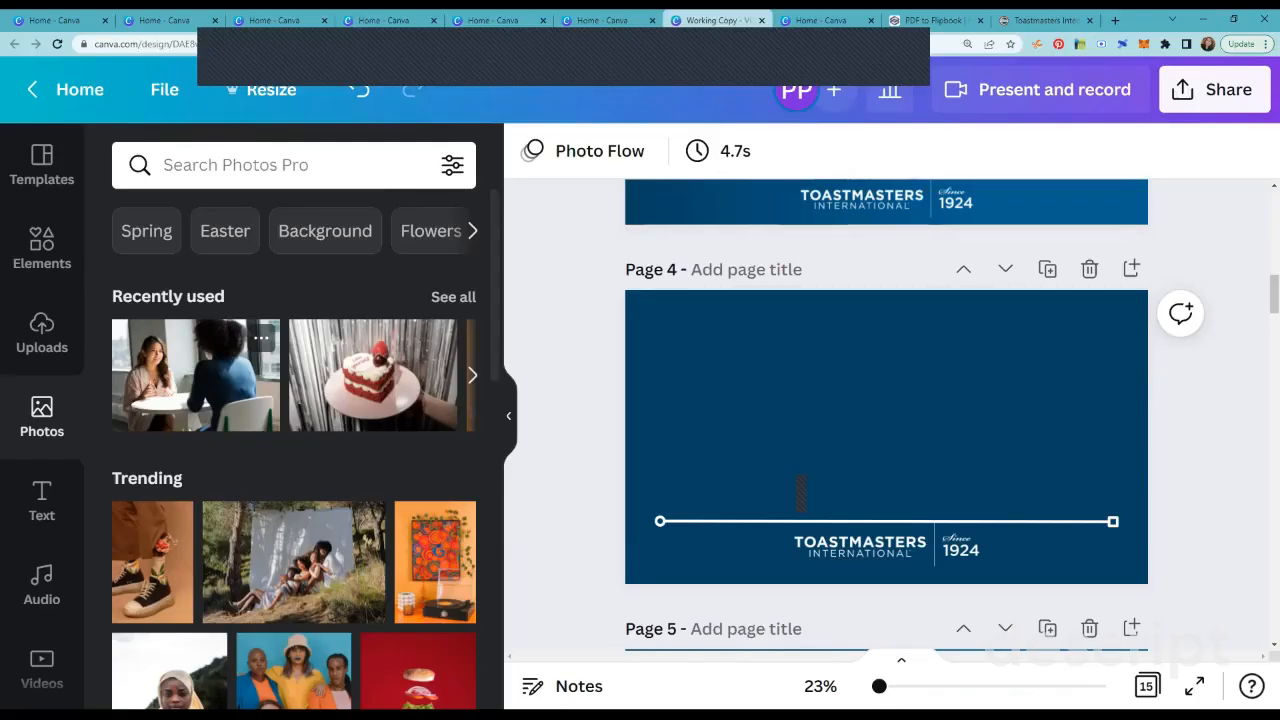
# Step: Try the recently used photo of two women at a table on page 4, both as an element and as the background, removing it each time
pyautogui.click(196, 375)
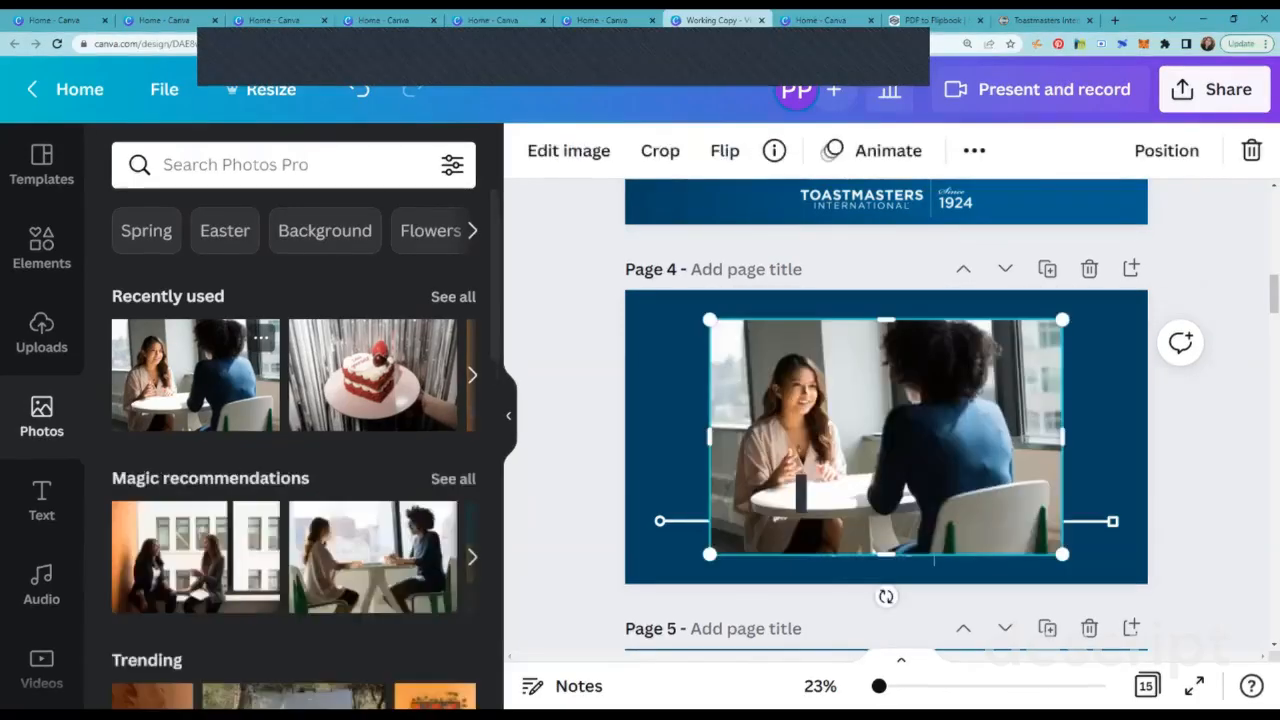
pyautogui.click(1251, 150)
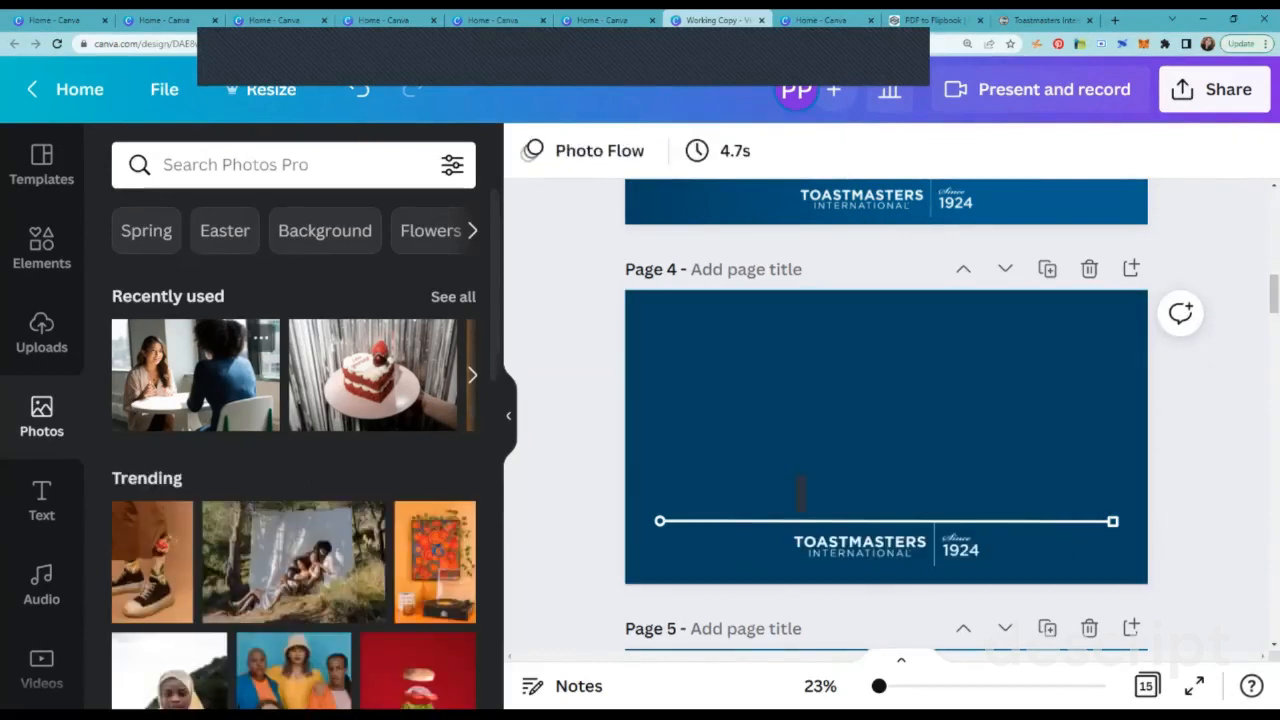
pyautogui.moveTo(196, 375); pyautogui.dragTo(801, 480)
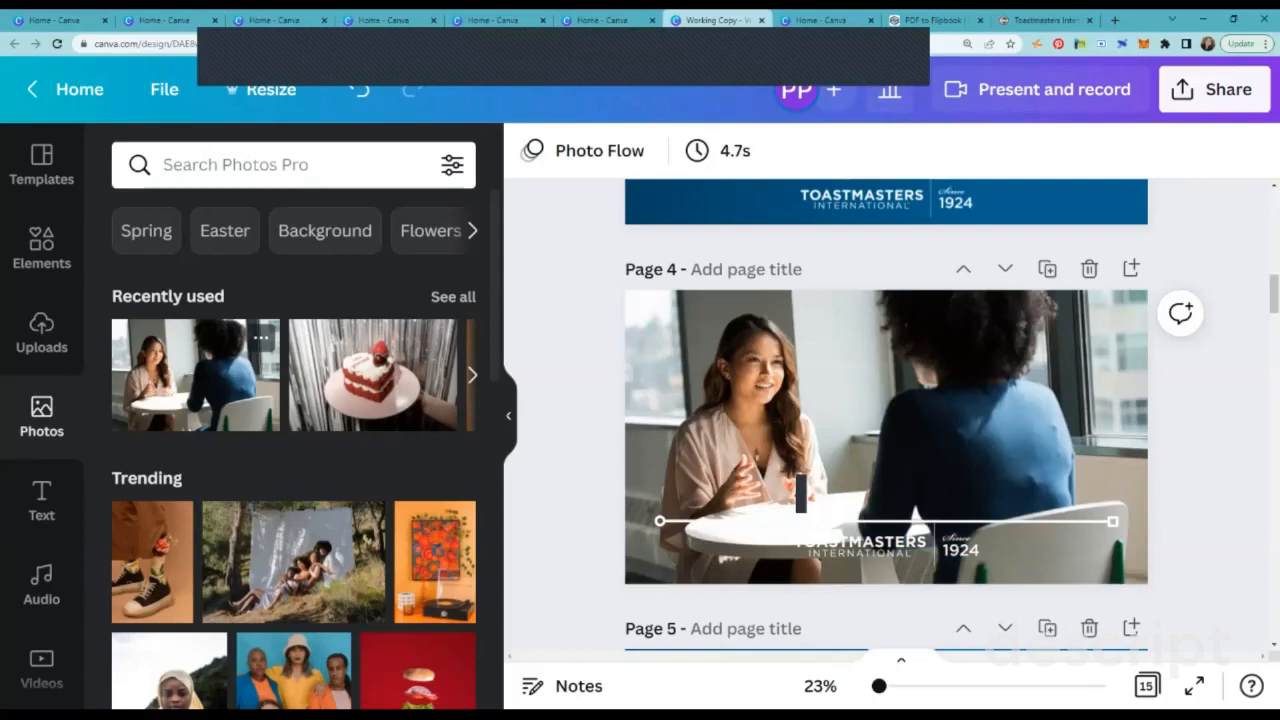
pyautogui.click(508, 415)
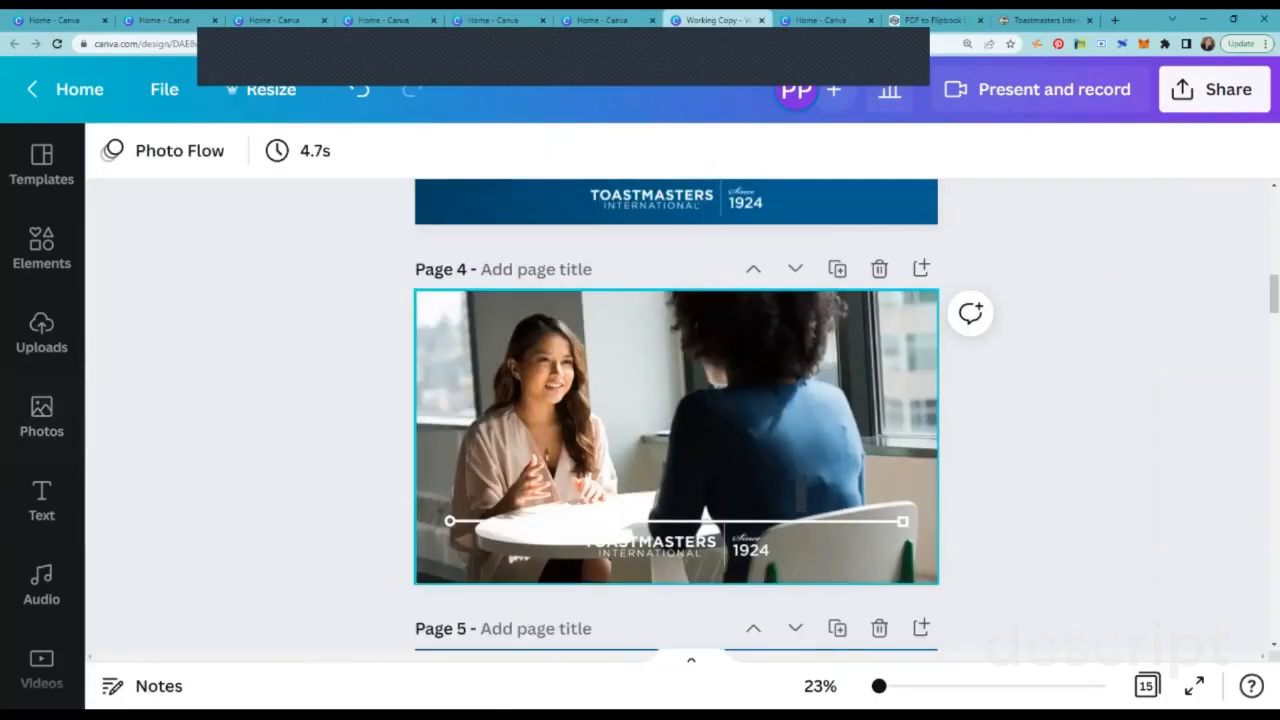
pyautogui.click(800, 490)
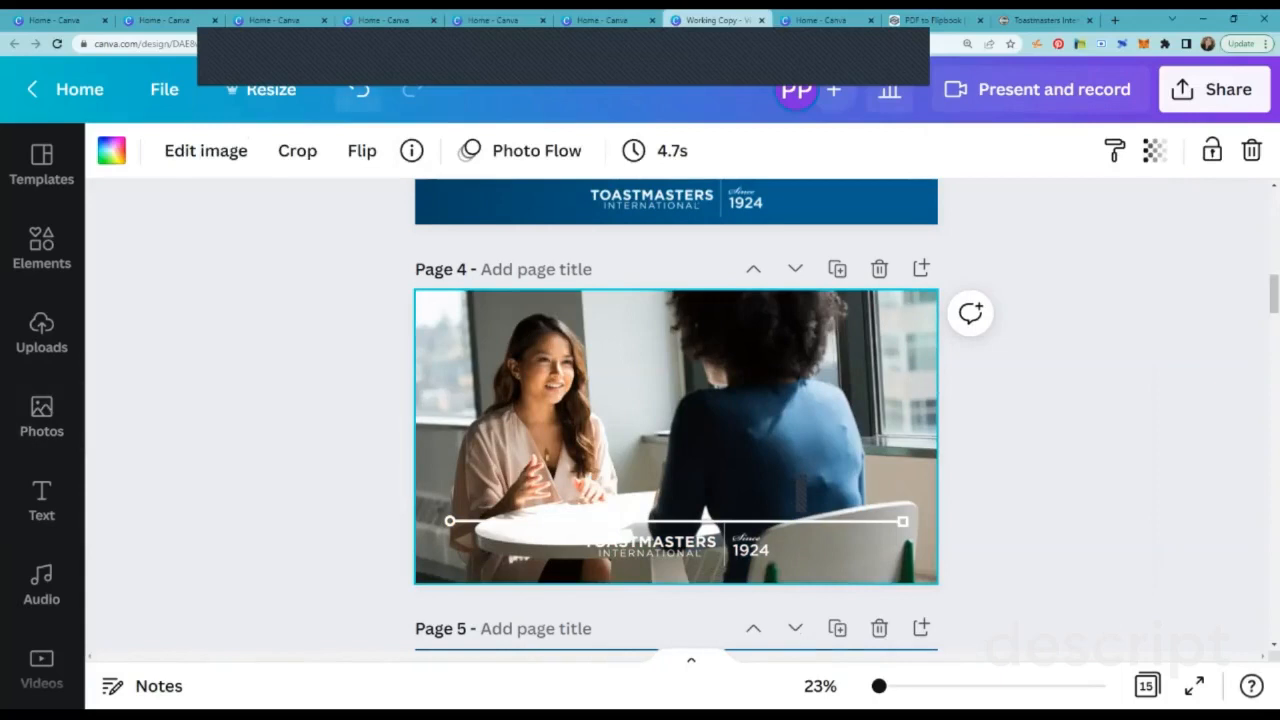
pyautogui.press('Delete')
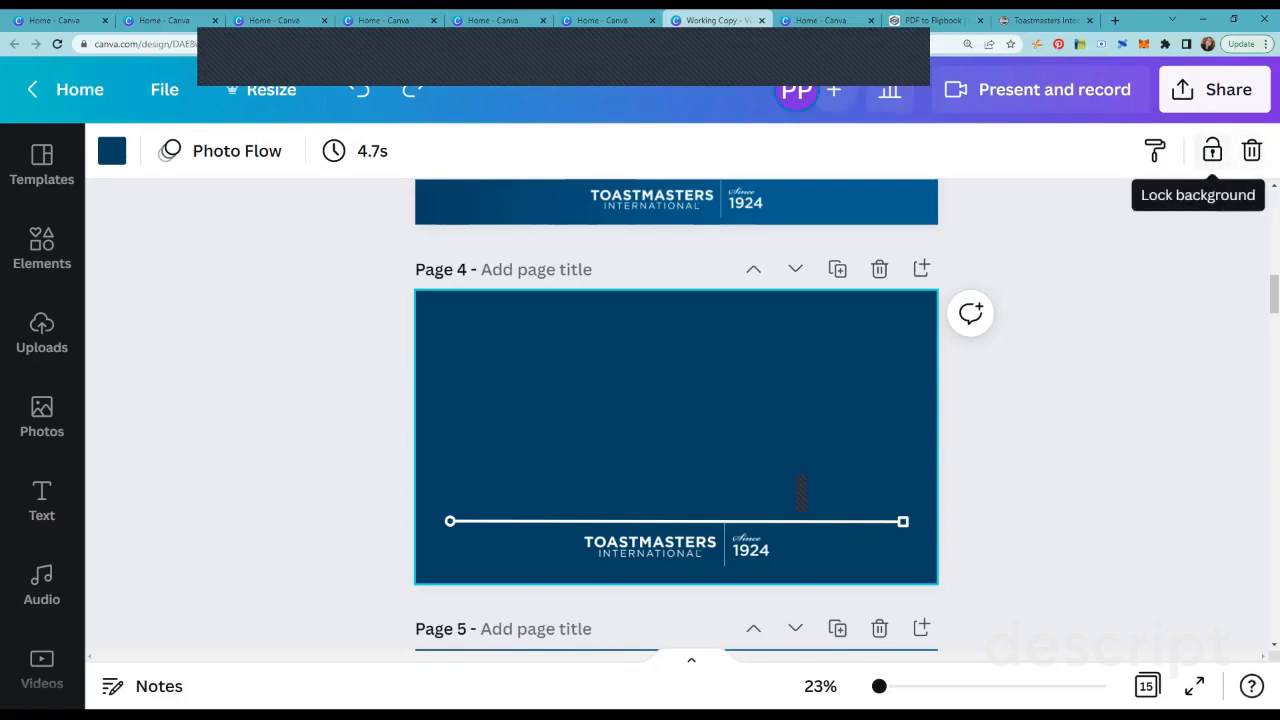
# Step: Lock page 4's background and add the photo of two women at a table, scaled down and centred above the line
pyautogui.click(1212, 150)
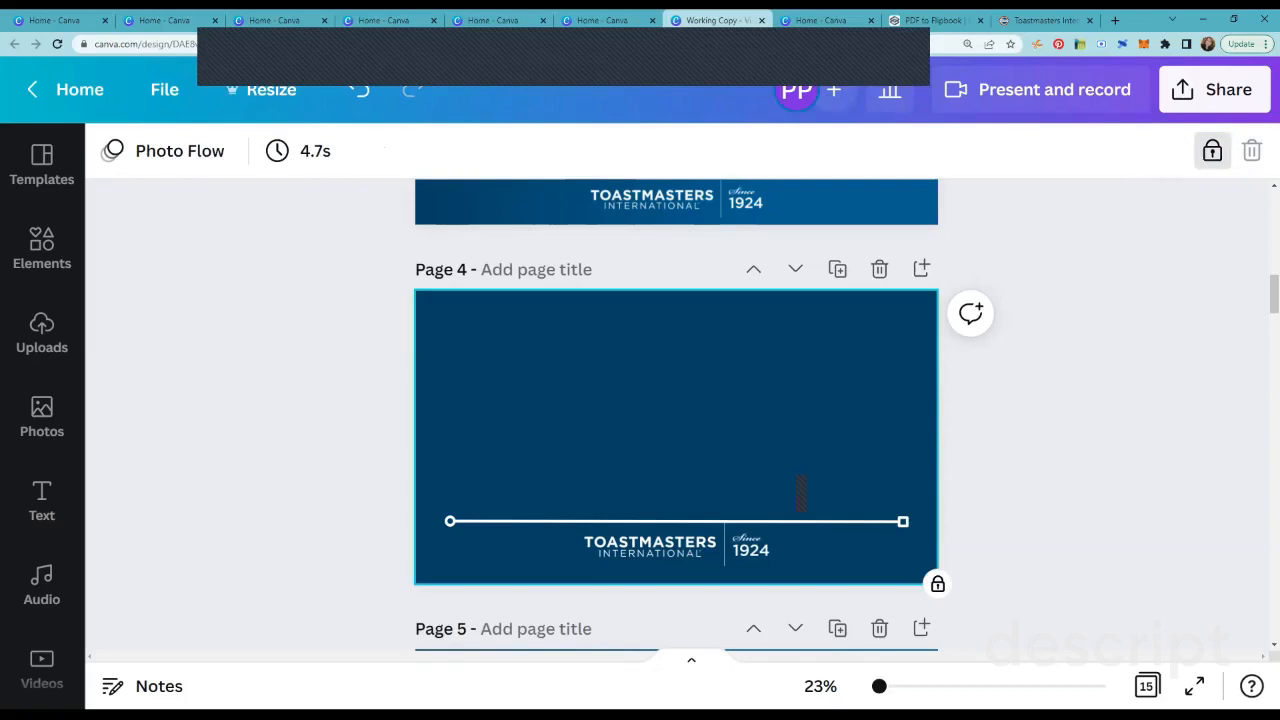
pyautogui.click(41, 418)
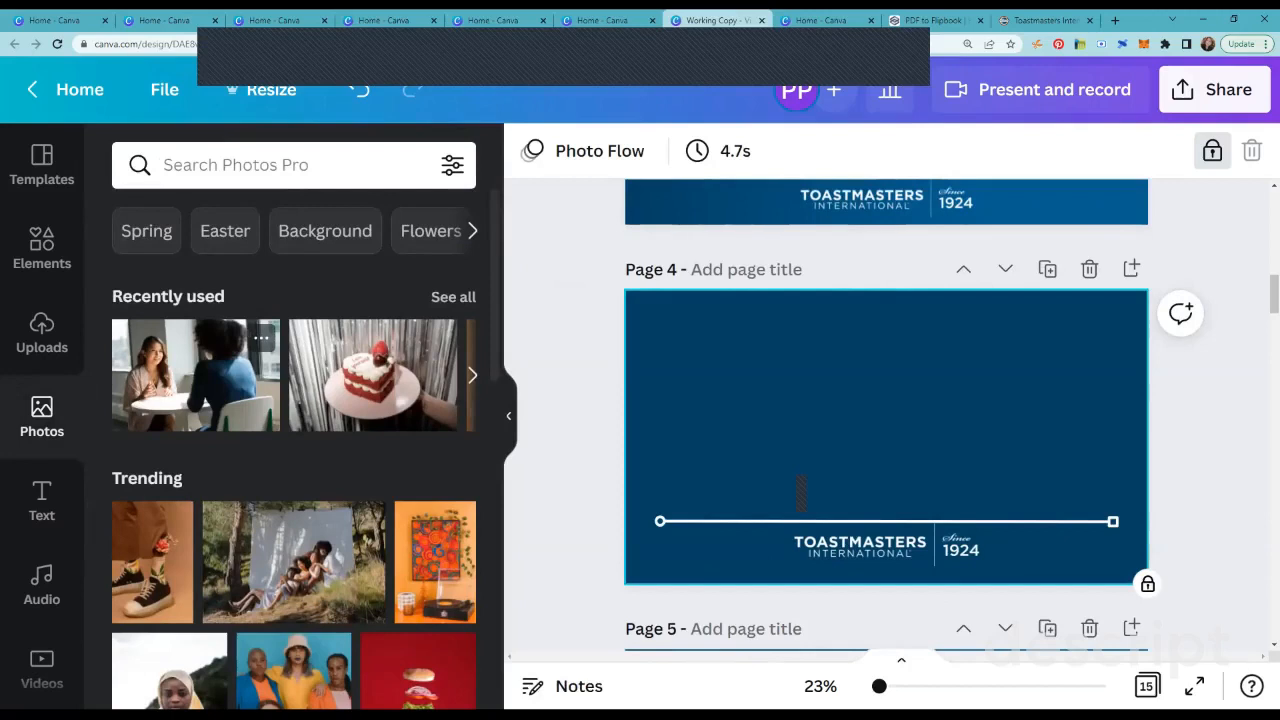
pyautogui.click(195, 375)
pyautogui.moveTo(1064, 548); pyautogui.dragTo(991, 499)
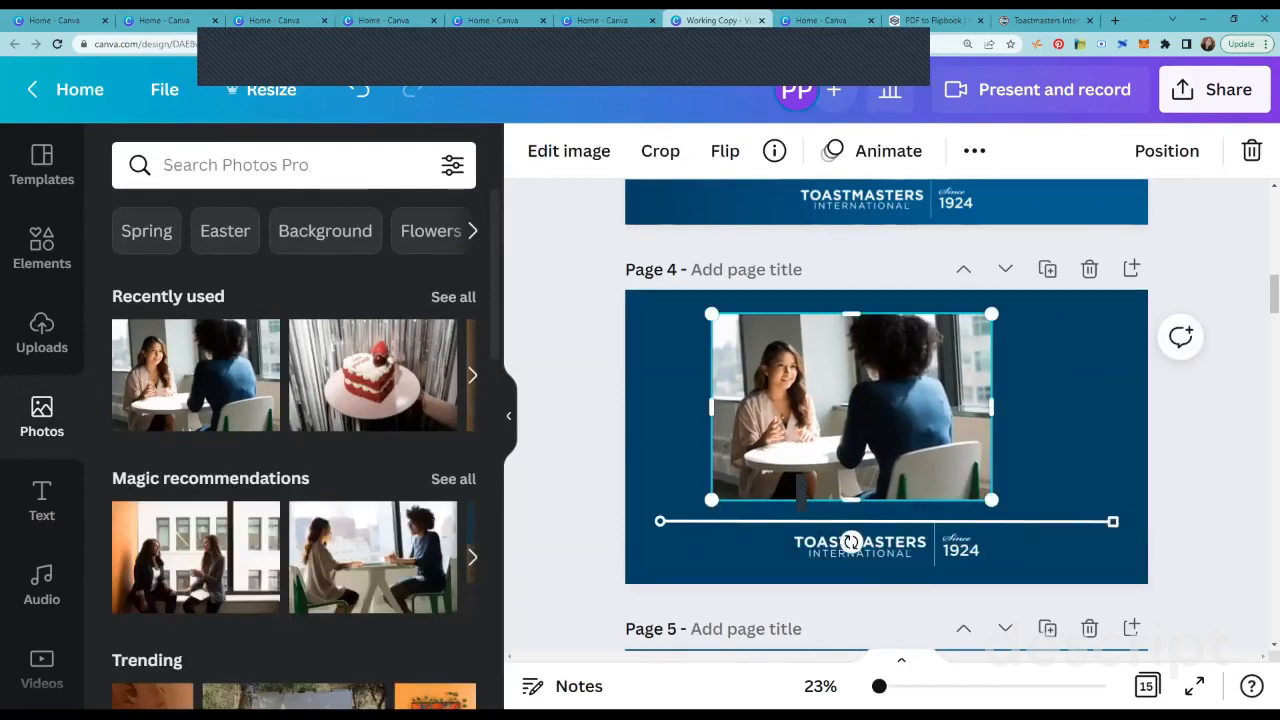
pyautogui.moveTo(851, 407); pyautogui.dragTo(886, 413)
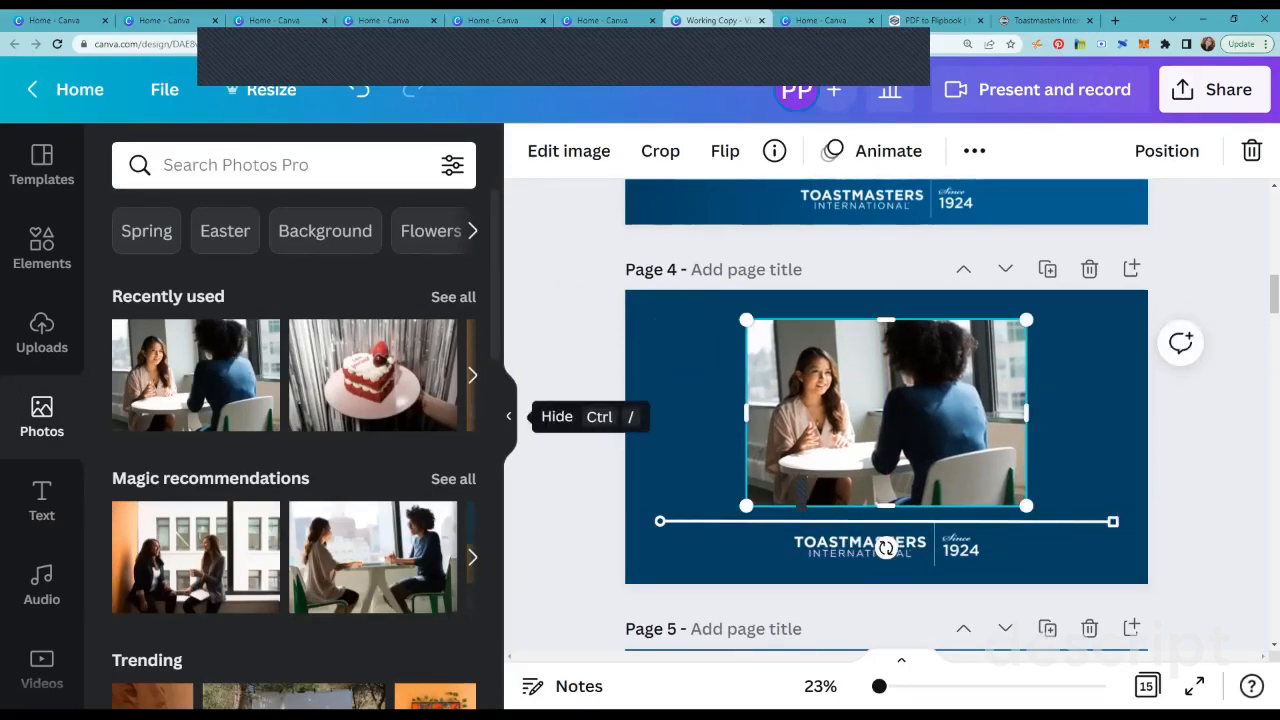
# Step: Apply the Angle shadow effect to the photo of the two women on page 4
pyautogui.click(508, 416)
pyautogui.press('Escape')
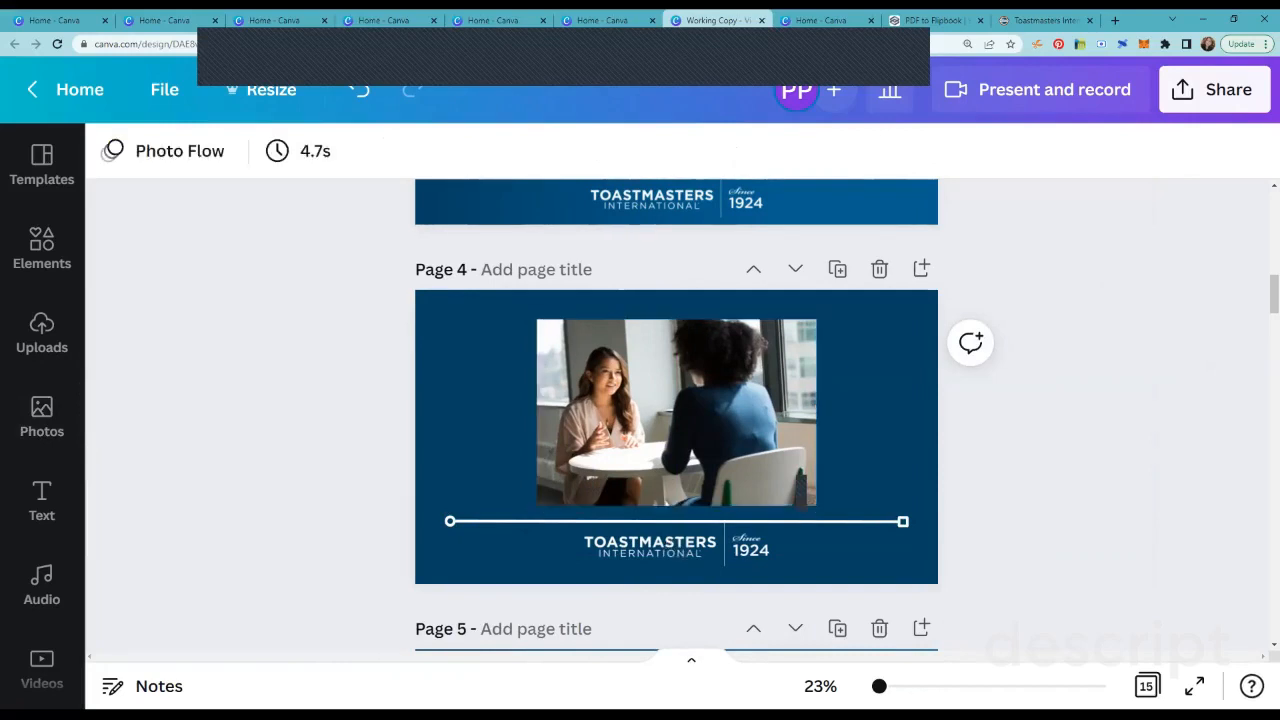
pyautogui.click(676, 412)
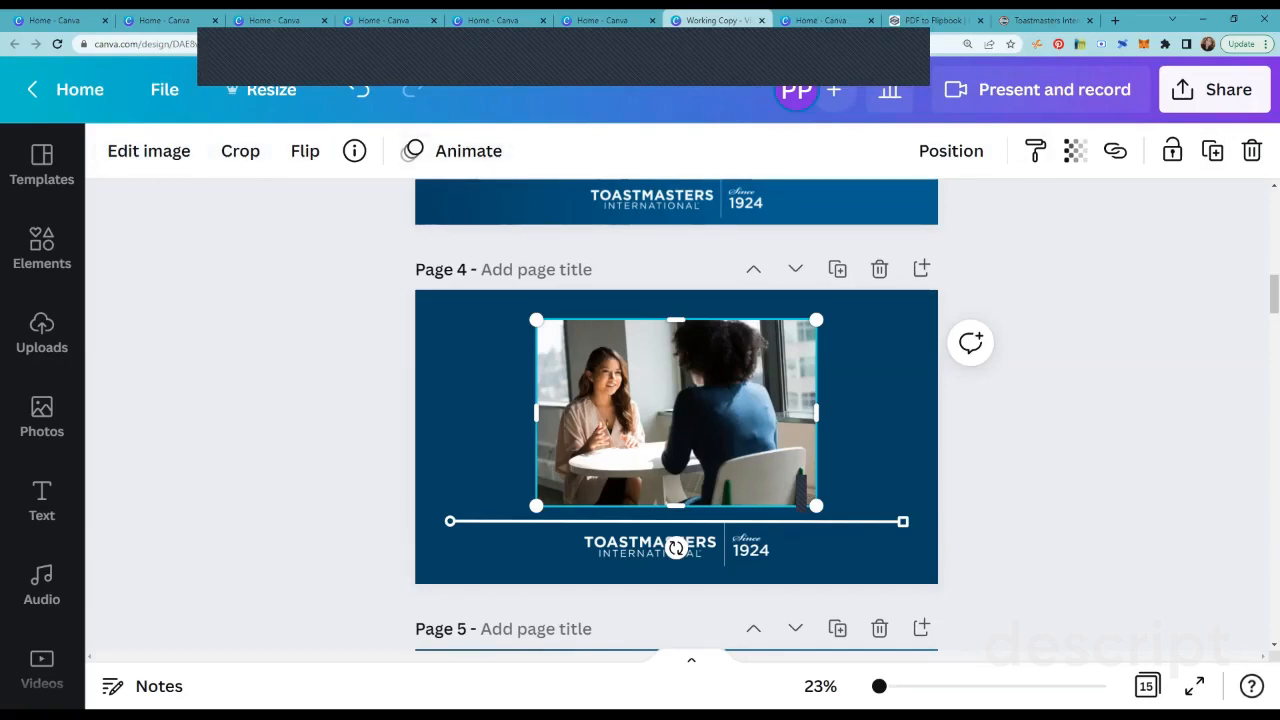
pyautogui.click(148, 150)
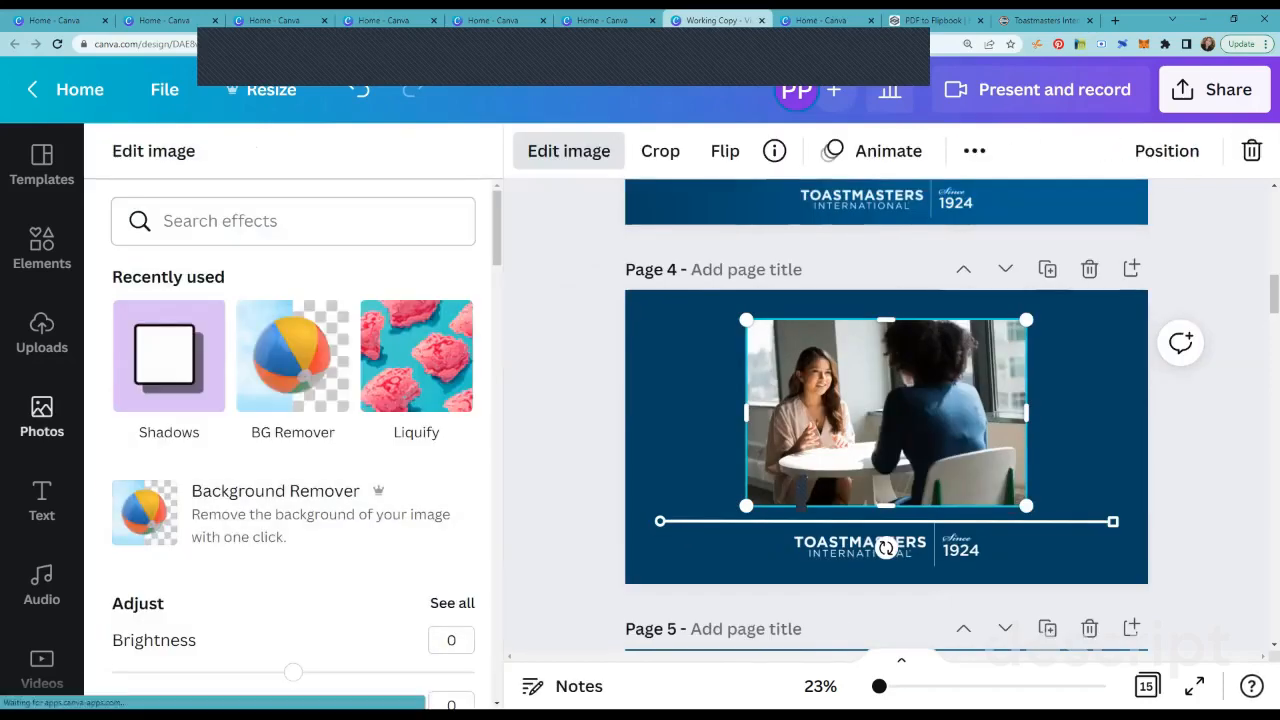
pyautogui.scroll(-5, 292, 360)
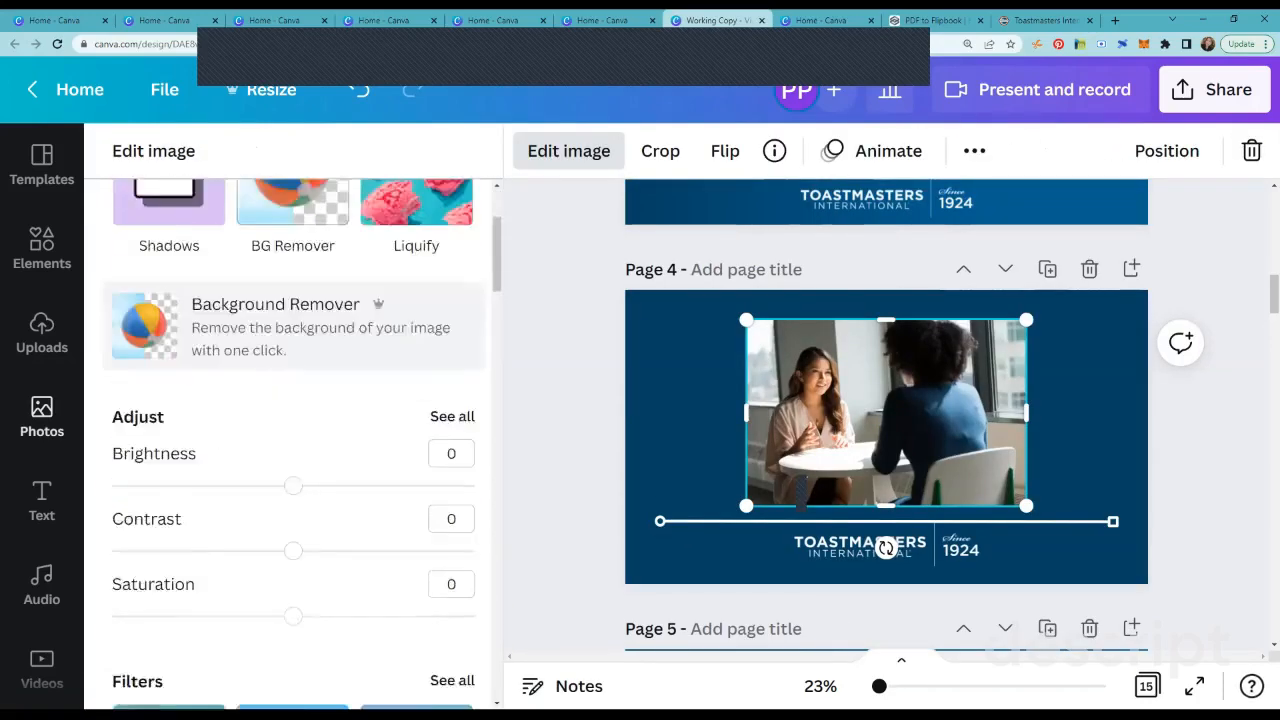
pyautogui.scroll(-6, 300, 440)
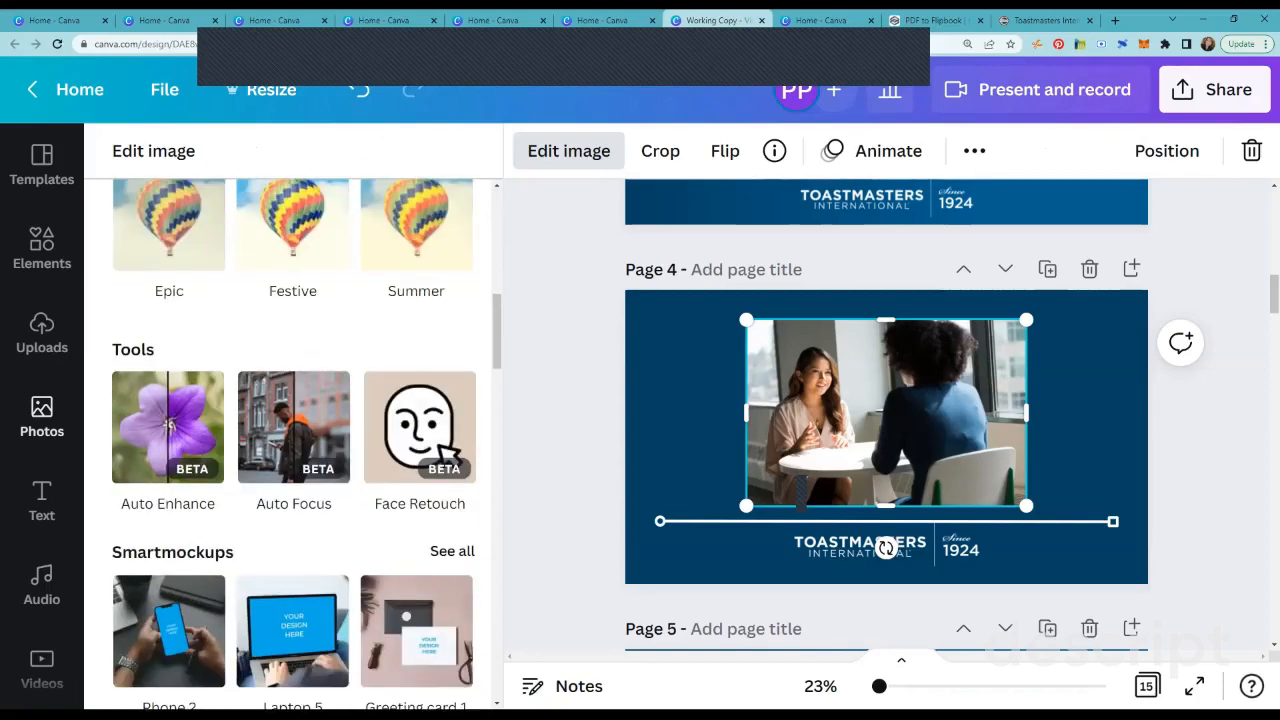
pyautogui.scroll(-2, 300, 440)
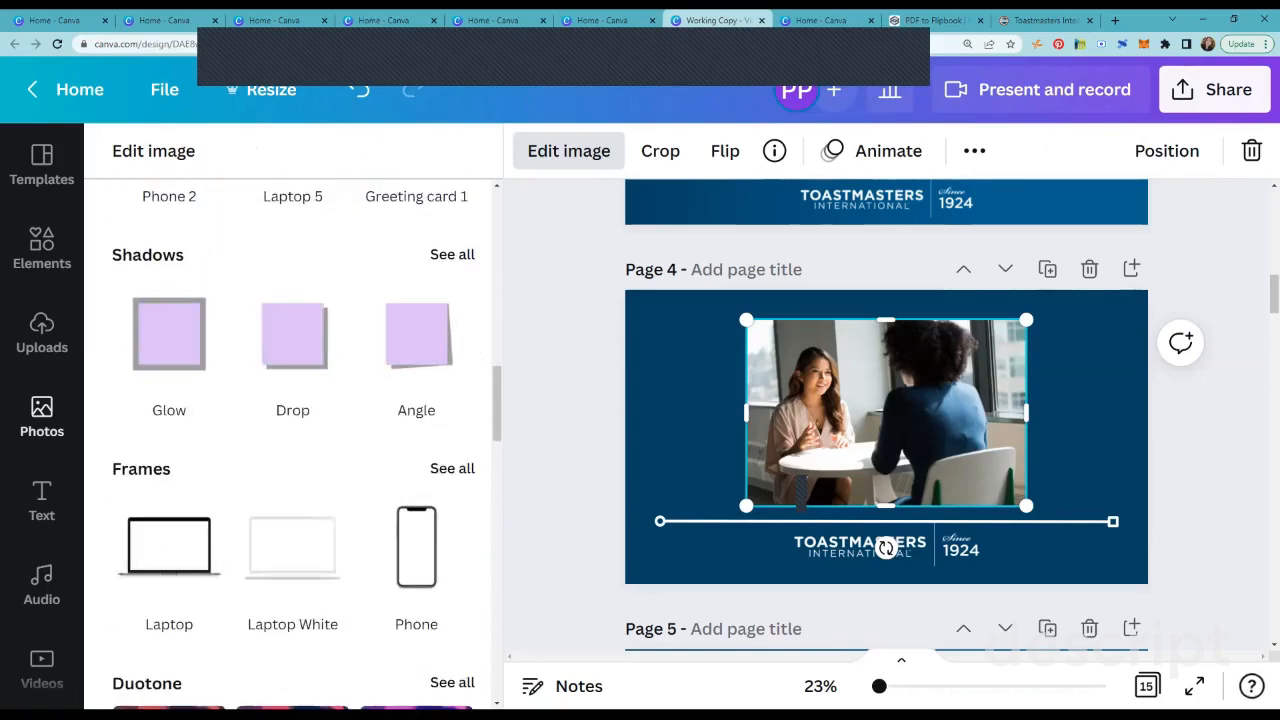
pyautogui.click(452, 254)
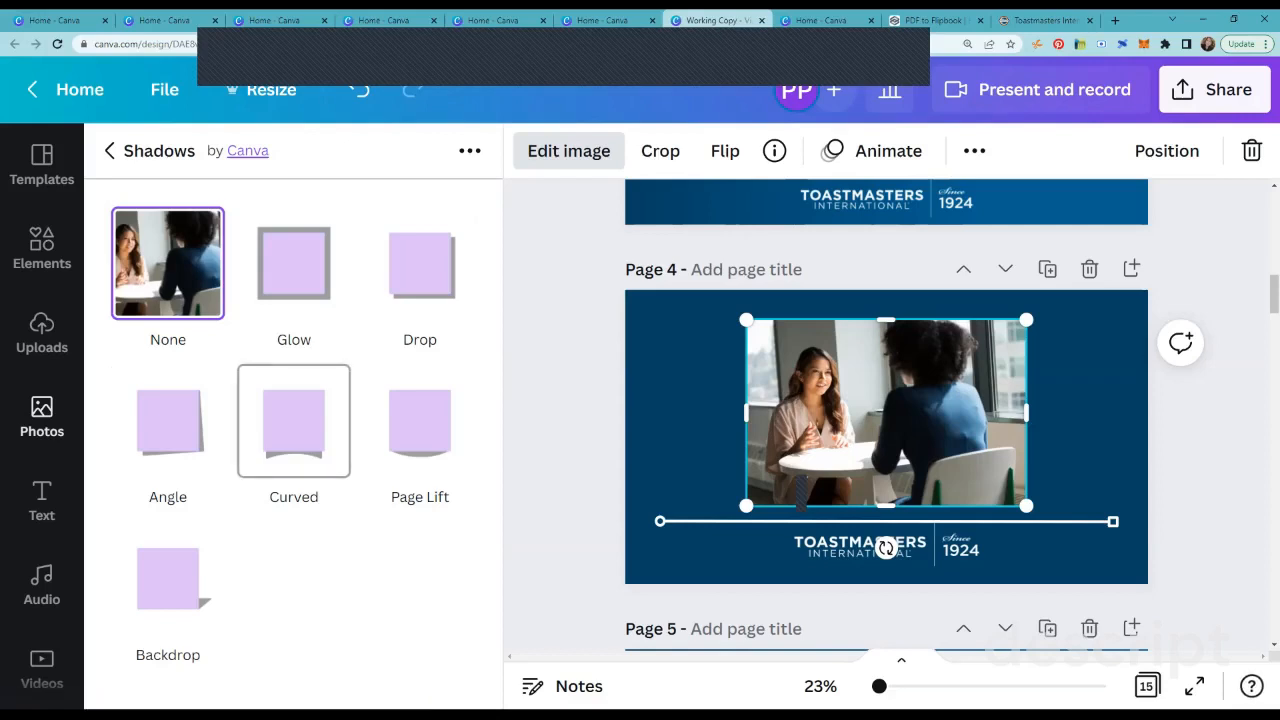
pyautogui.click(168, 420)
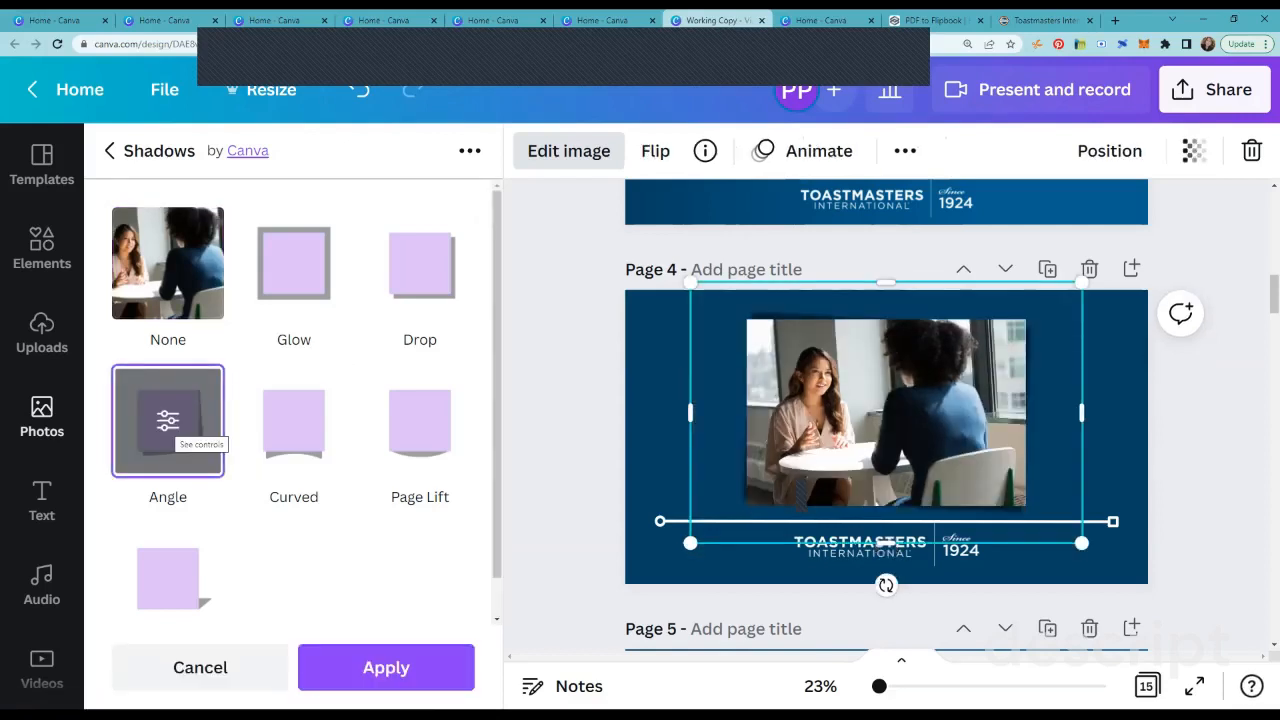
pyautogui.click(386, 667)
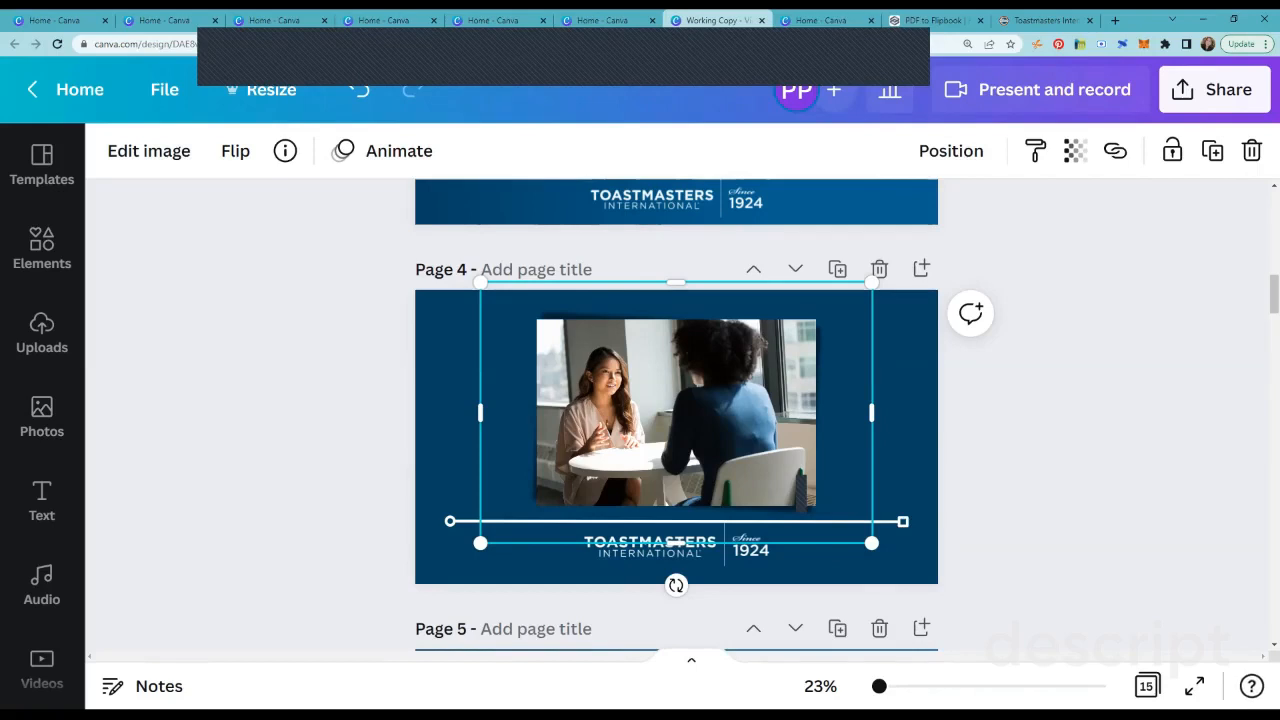
pyautogui.click(448, 420)
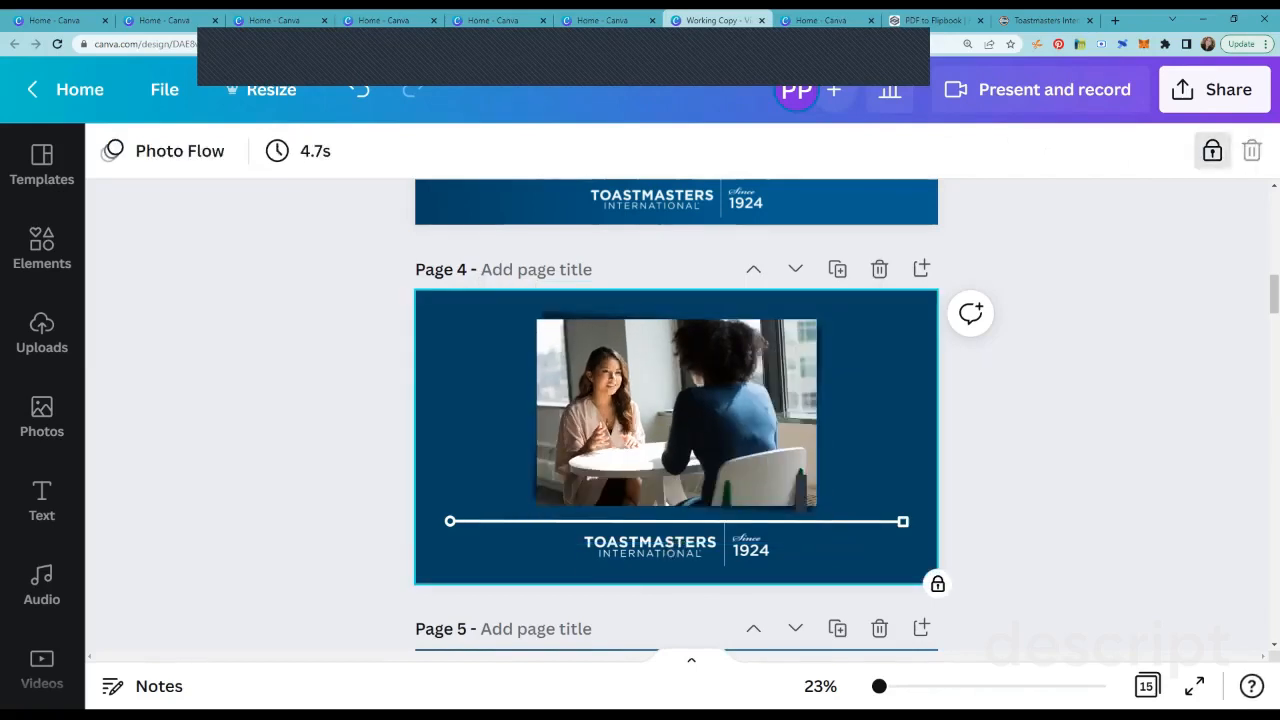
# Step: Add a square to page 4, stretch it into a wide rectangle above the line, and send it behind the photo
pyautogui.click(42, 248)
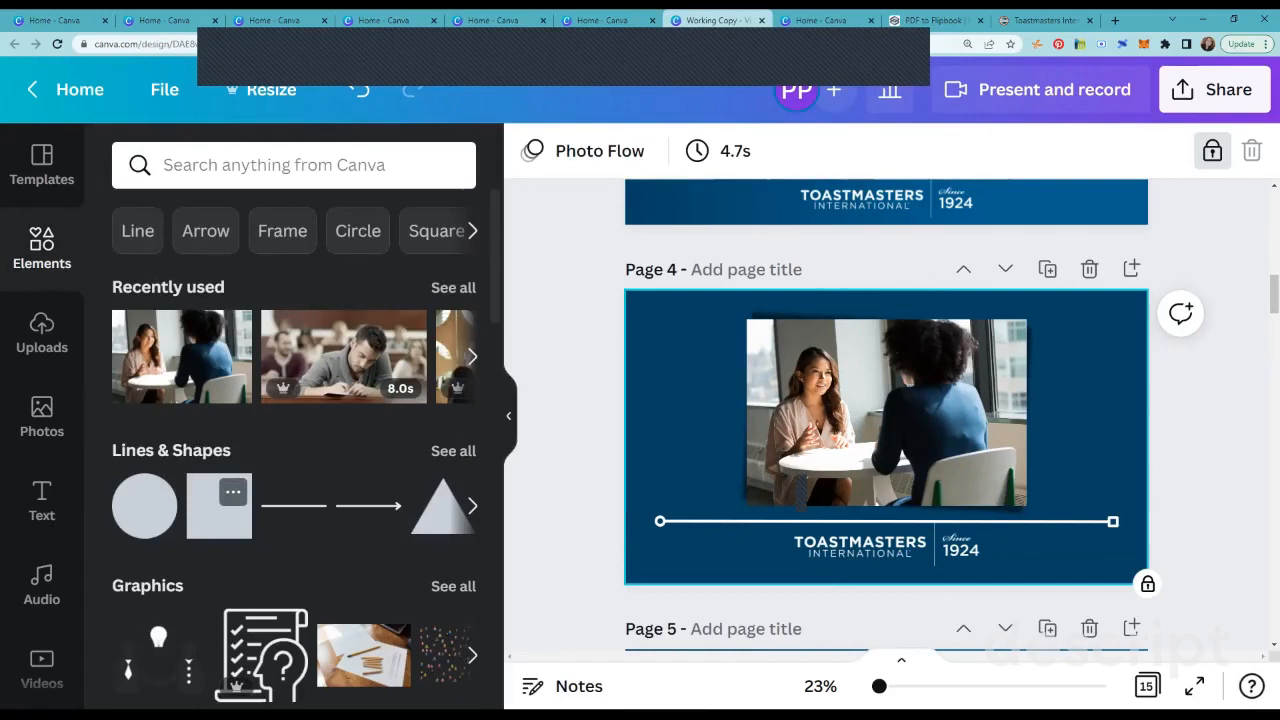
pyautogui.click(219, 506)
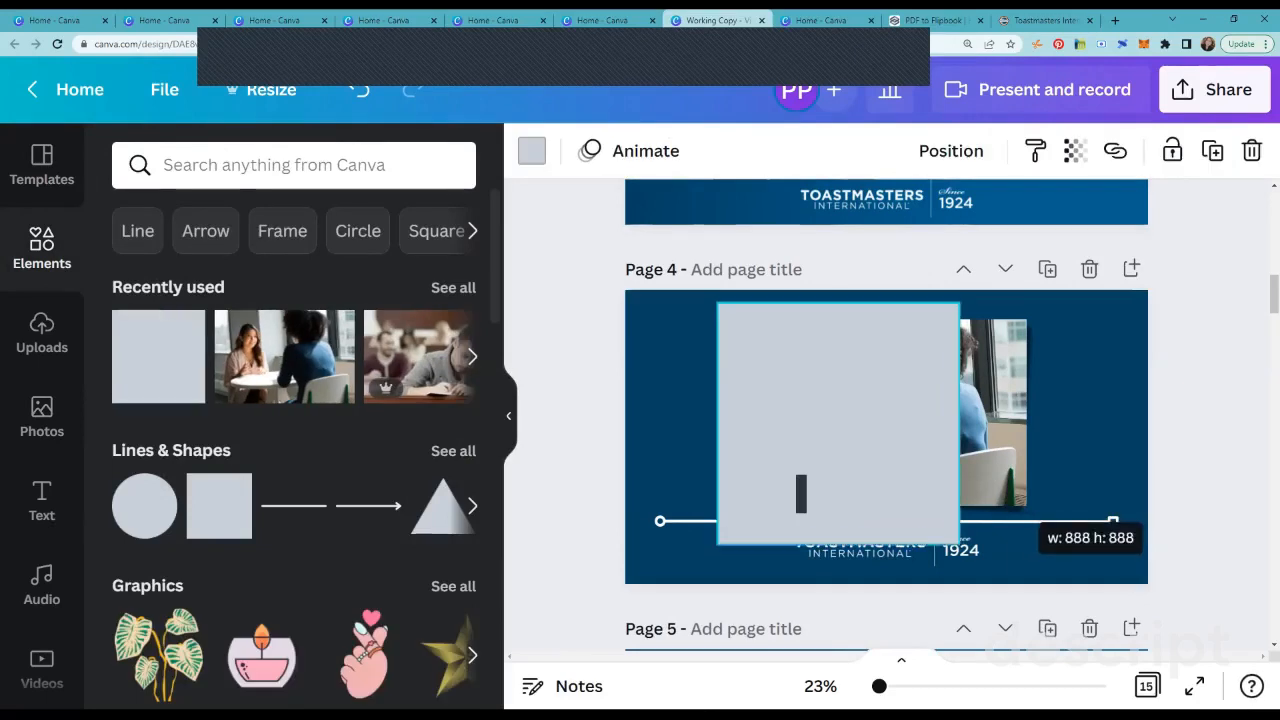
pyautogui.moveTo(959, 544); pyautogui.dragTo(980, 565)
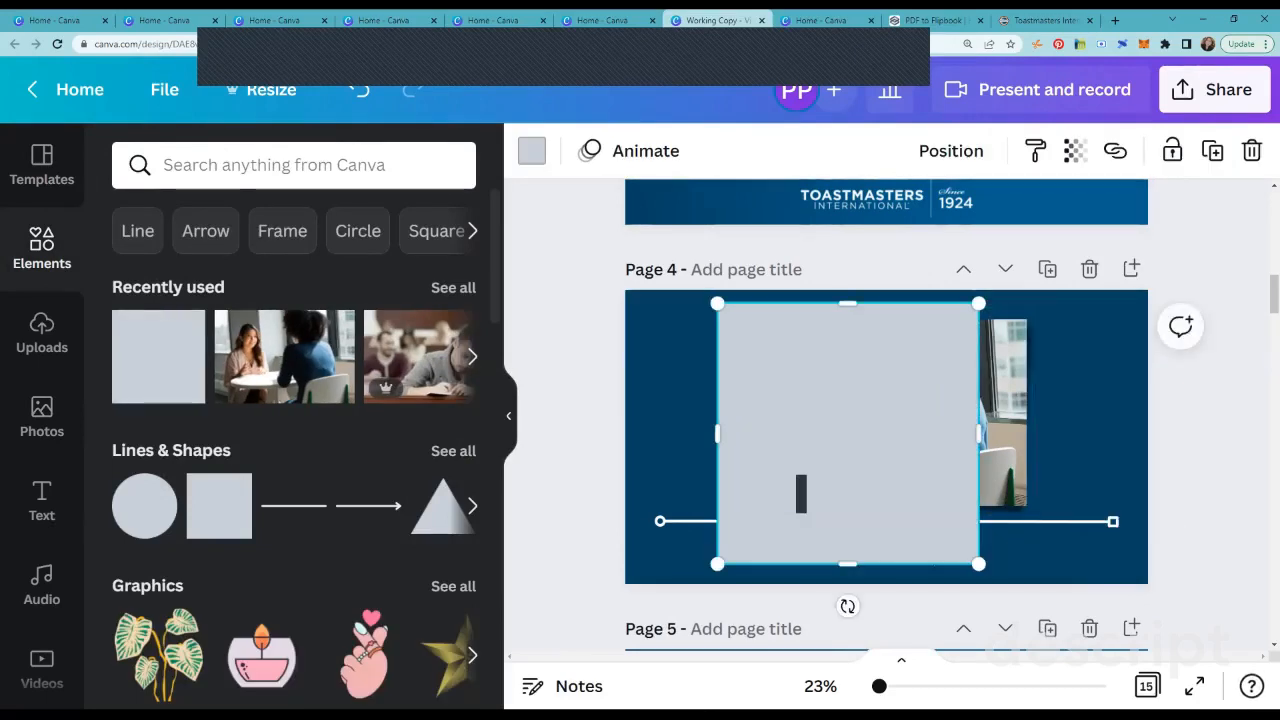
pyautogui.moveTo(980, 433); pyautogui.dragTo(1076, 434)
pyautogui.moveTo(896, 563); pyautogui.dragTo(896, 509)
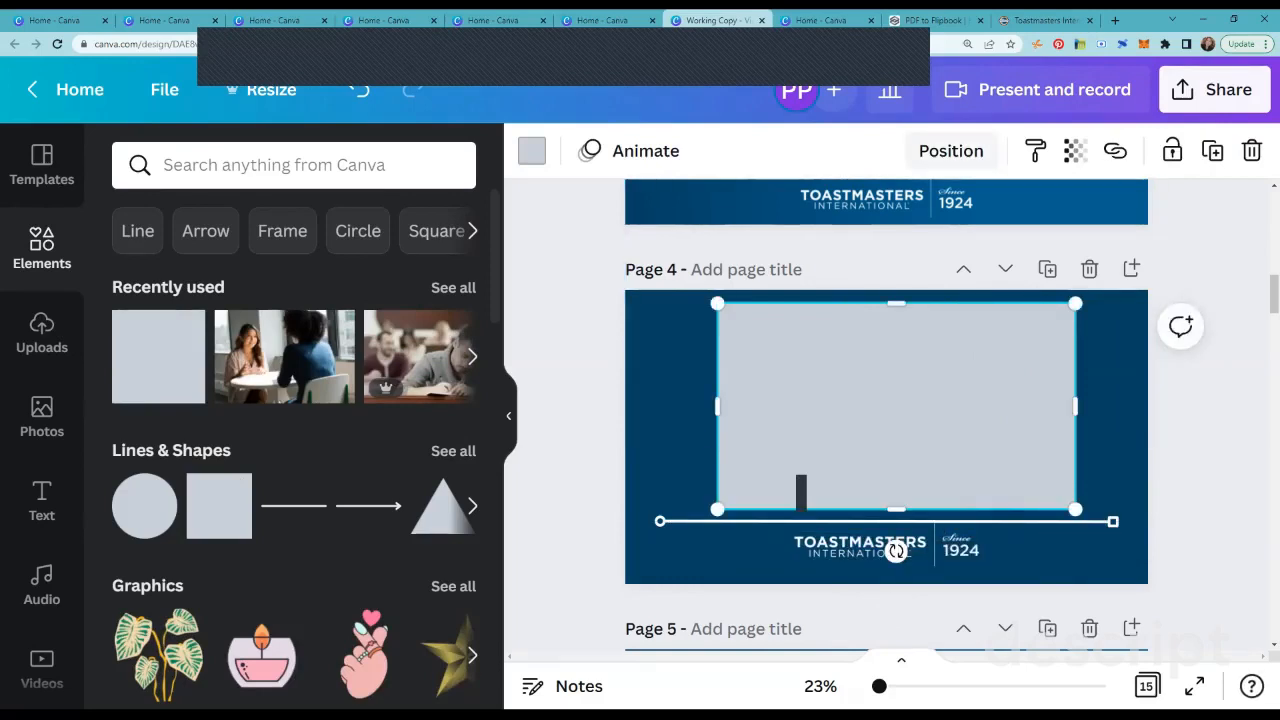
pyautogui.click(951, 150)
pyautogui.click(857, 221)
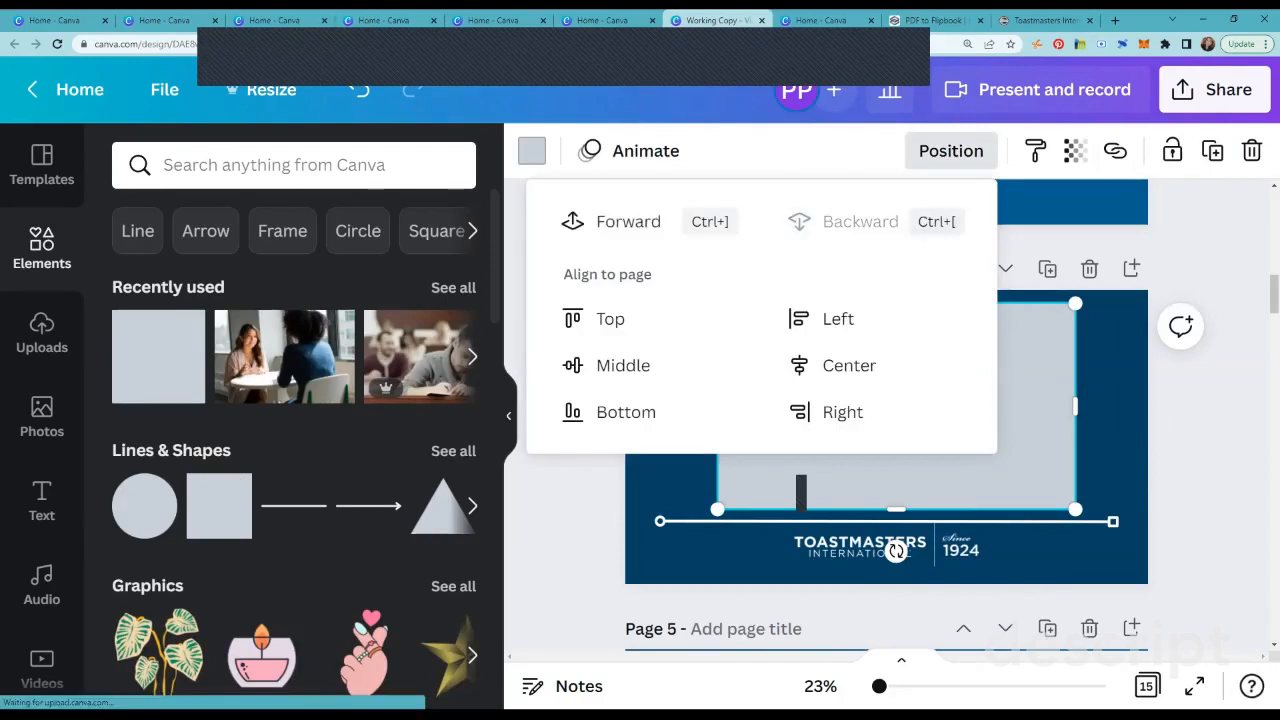
pyautogui.click(1110, 400)
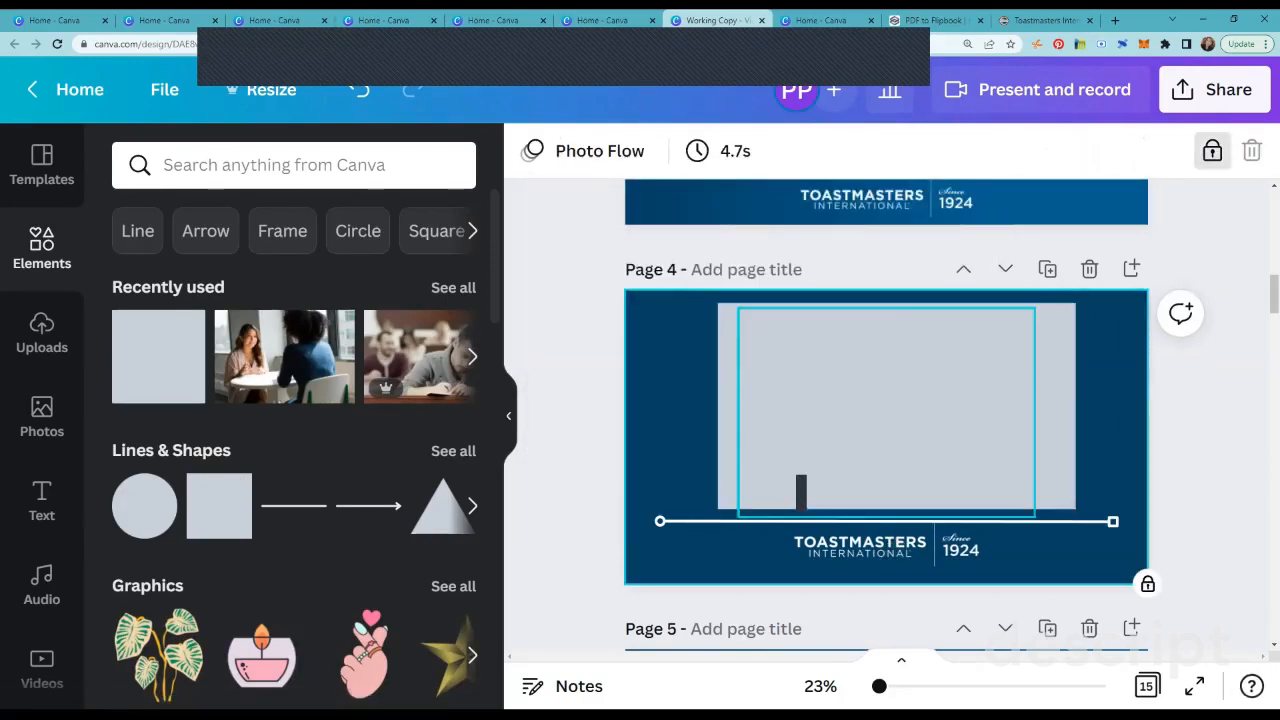
# Step: Try moving the photo down and deleting both the photo and the rectangle from page 4
pyautogui.moveTo(900, 412); pyautogui.dragTo(929, 480)
pyautogui.click(1252, 151)
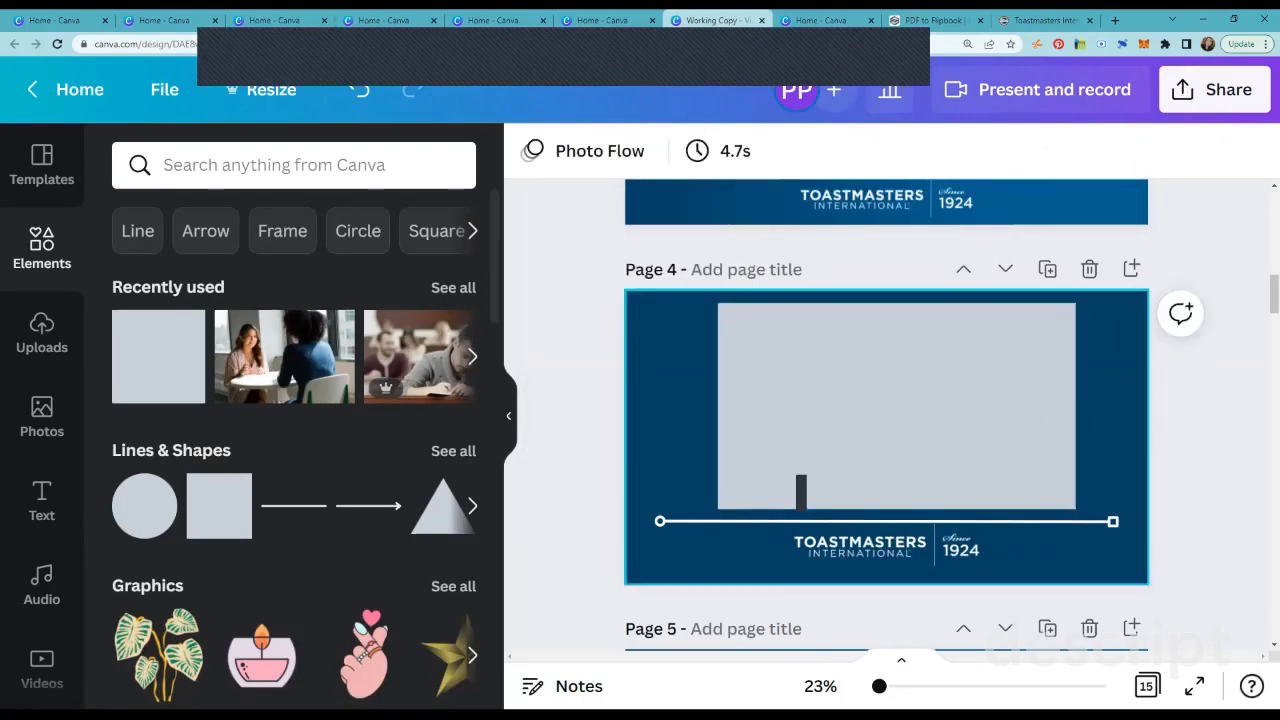
pyautogui.click(985, 390)
pyautogui.click(951, 151)
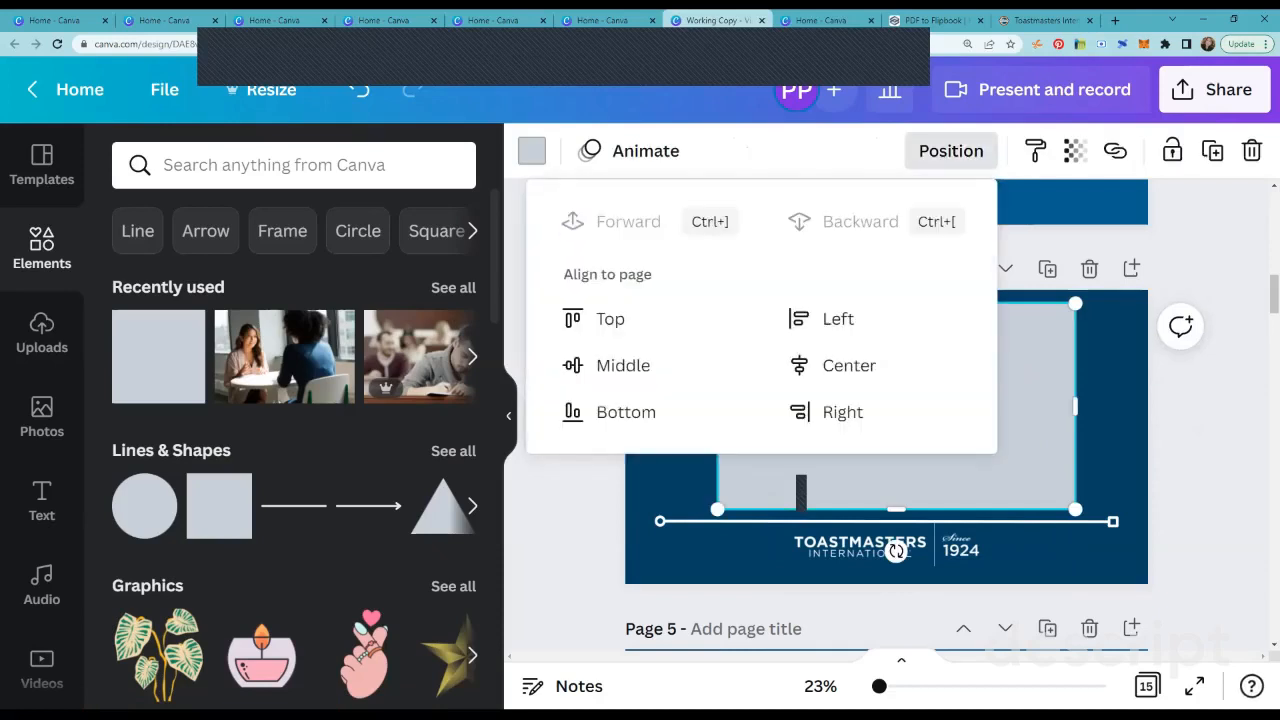
pyautogui.click(951, 151)
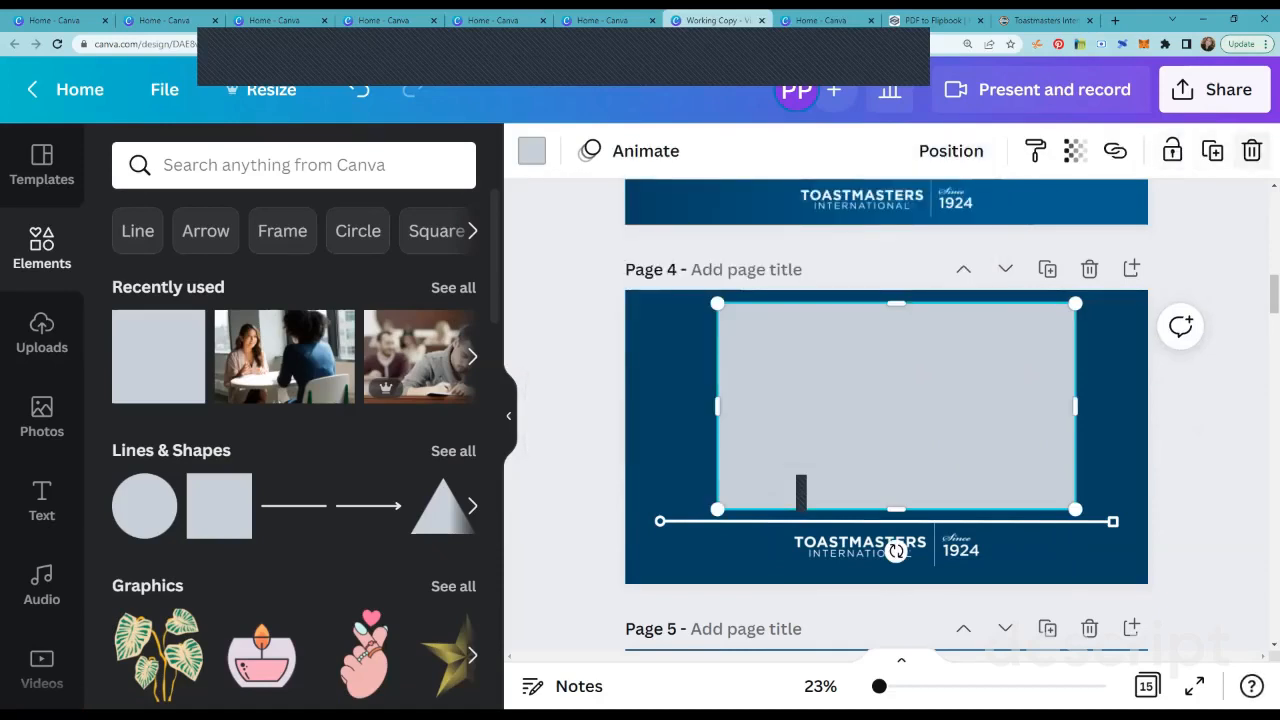
pyautogui.click(1252, 151)
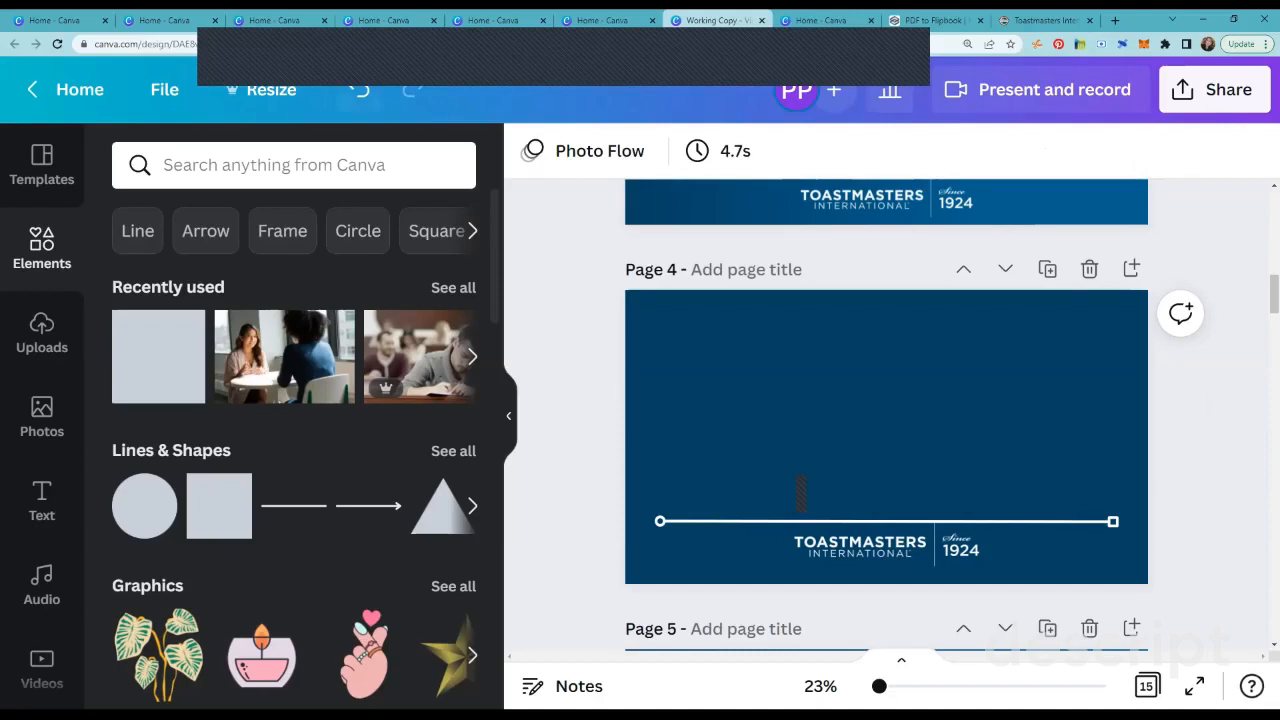
# Step: Undo the deletions of the rectangle and photo and the photo's move on page 4
pyautogui.hotkey('ctrl', 'z')
pyautogui.hotkey('ctrl', 'z')
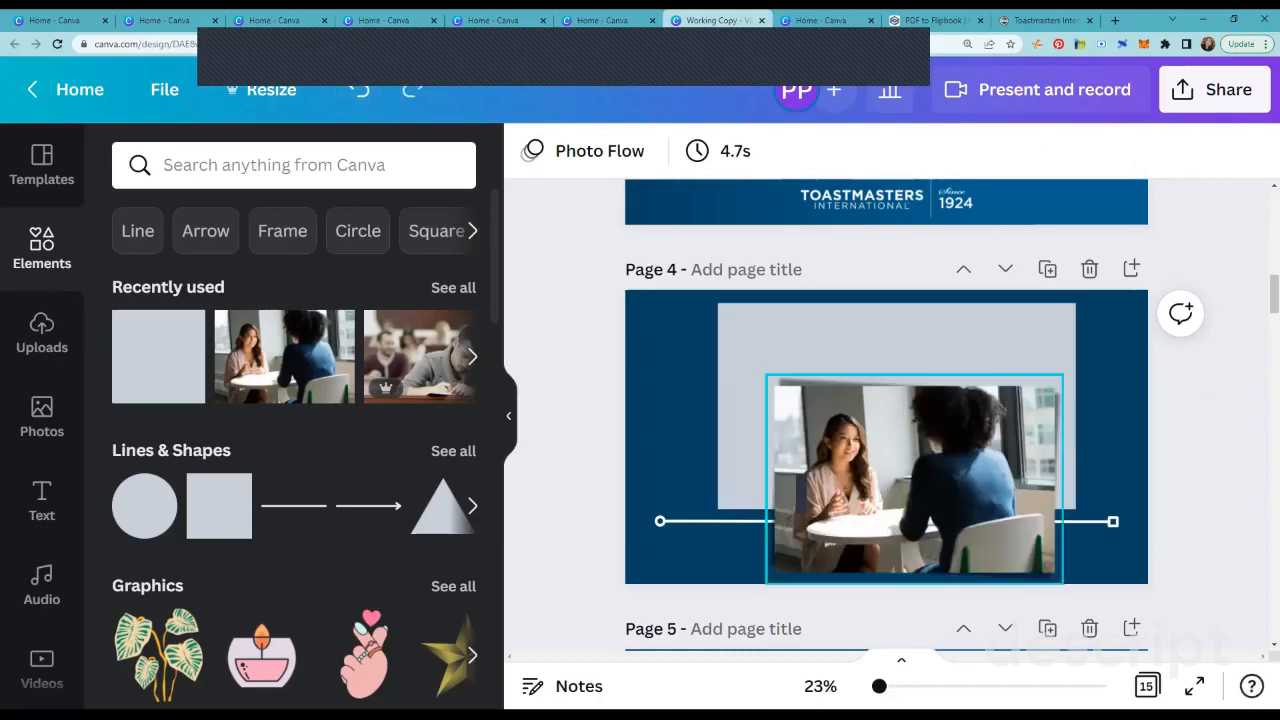
pyautogui.hotkey('ctrl', 'z')
pyautogui.hotkey('ctrl', 'z')
pyautogui.hotkey('ctrl', 'z')
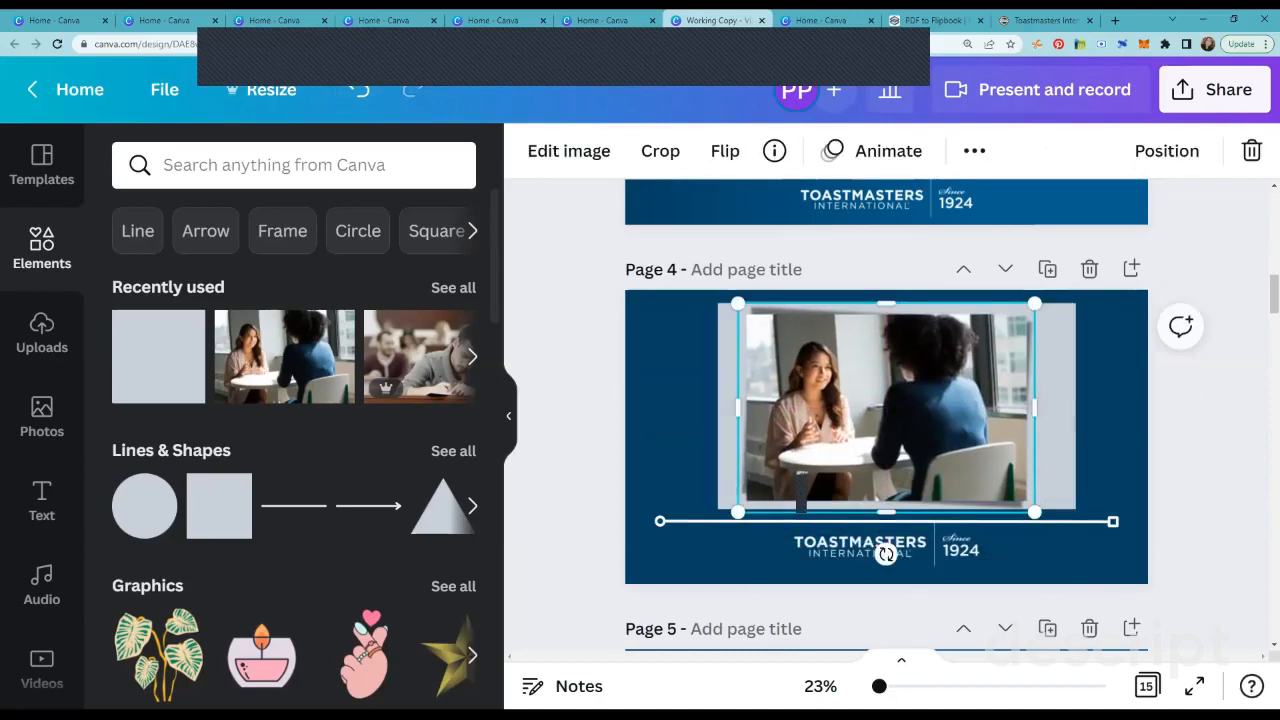
pyautogui.hotkey('ctrl', 'z')
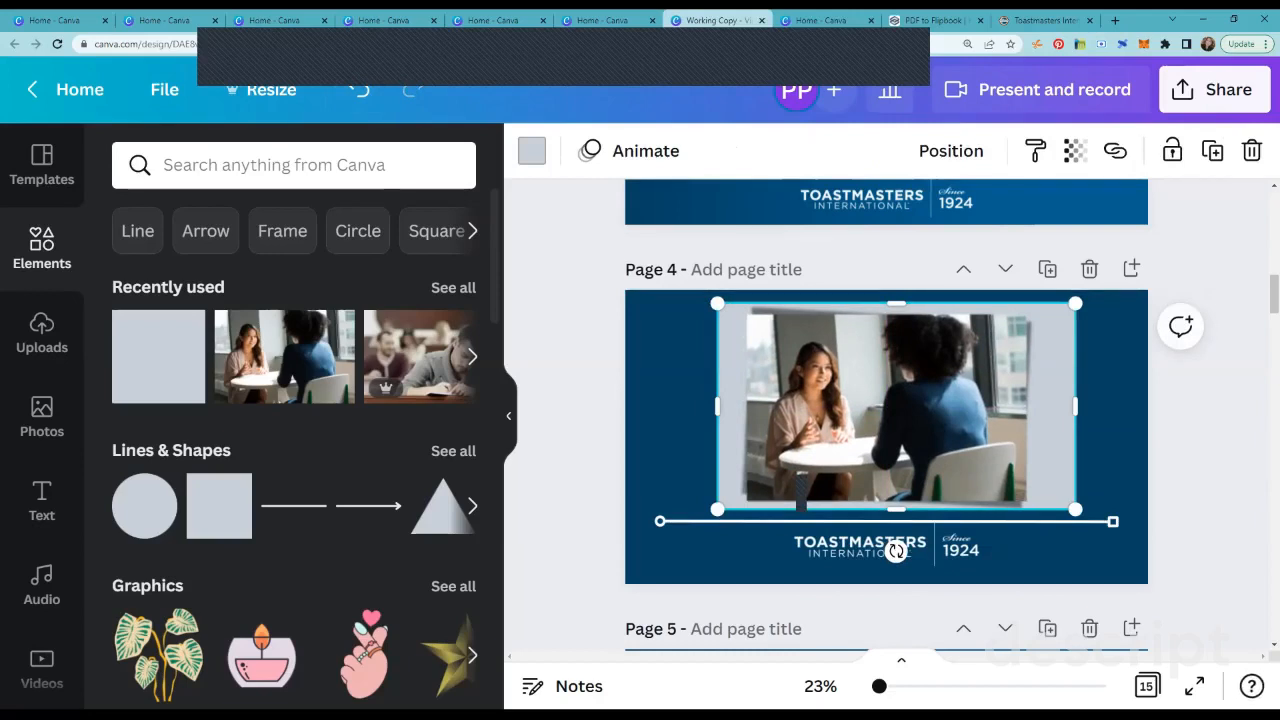
# Step: Resize the rectangle to frame the photo more closely and recolour it with the very light grey document colour
pyautogui.moveTo(896, 509); pyautogui.dragTo(896, 512)
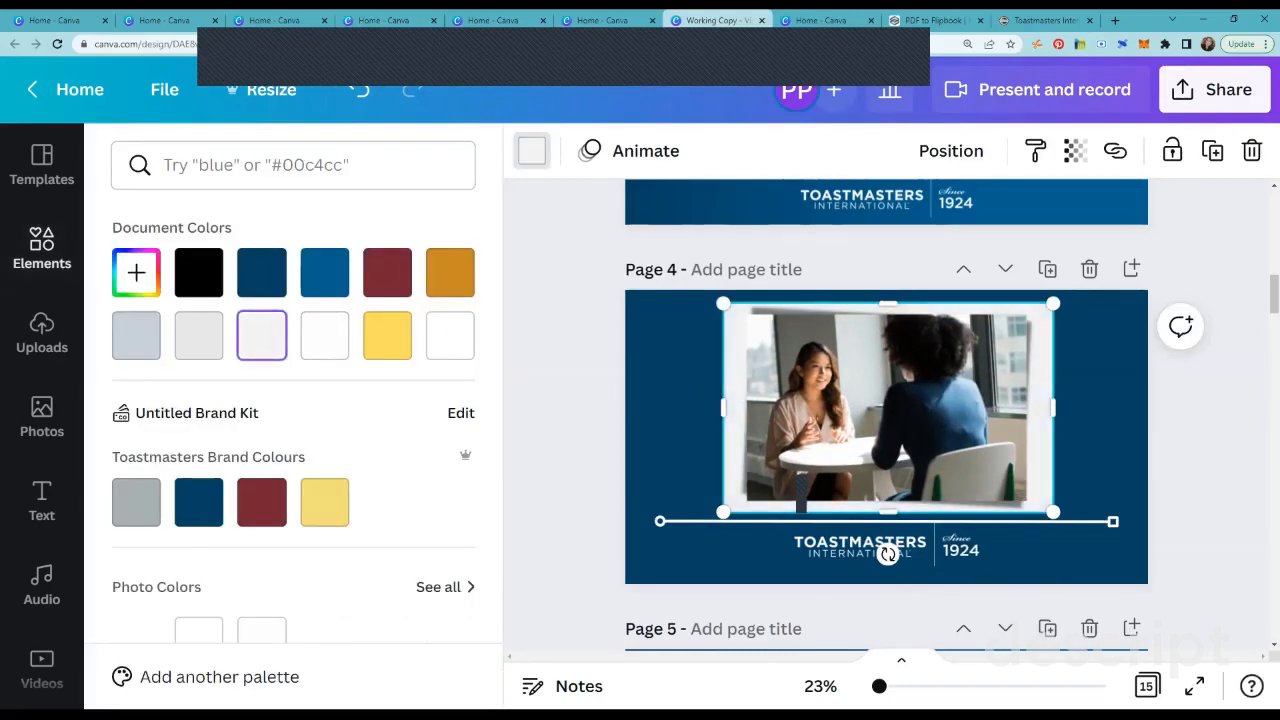
pyautogui.click(42, 248)
pyautogui.click(1225, 420)
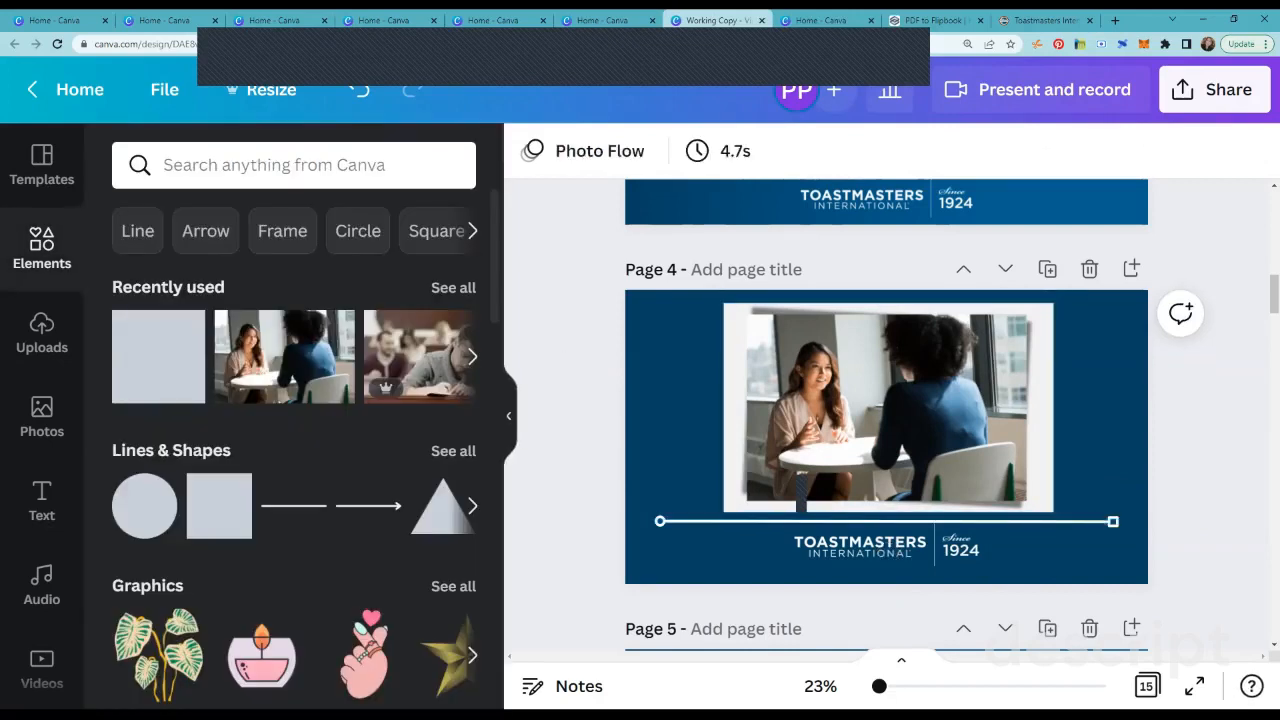
# Step: Trim the rectangle's left and right edges slightly so it forms a narrower border around the photo
pyautogui.moveTo(879, 686); pyautogui.dragTo(889, 686)
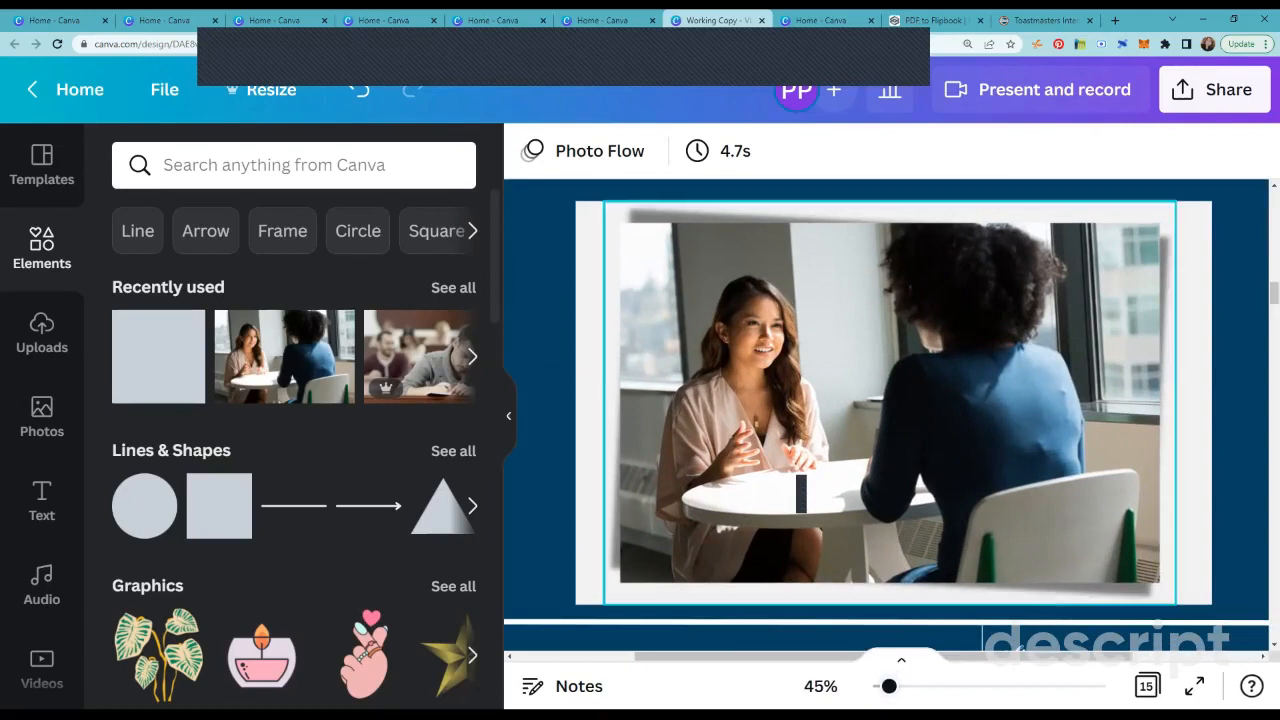
pyautogui.click(801, 493)
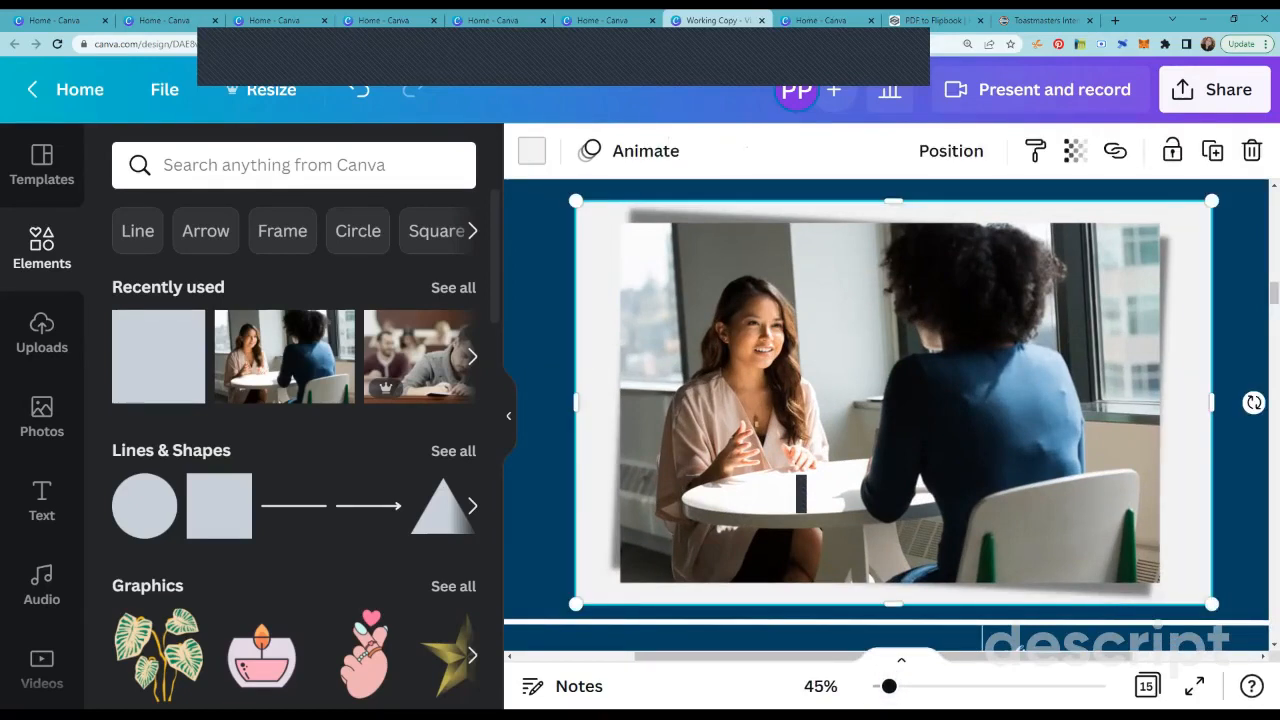
pyautogui.moveTo(1211, 402); pyautogui.dragTo(1202, 402)
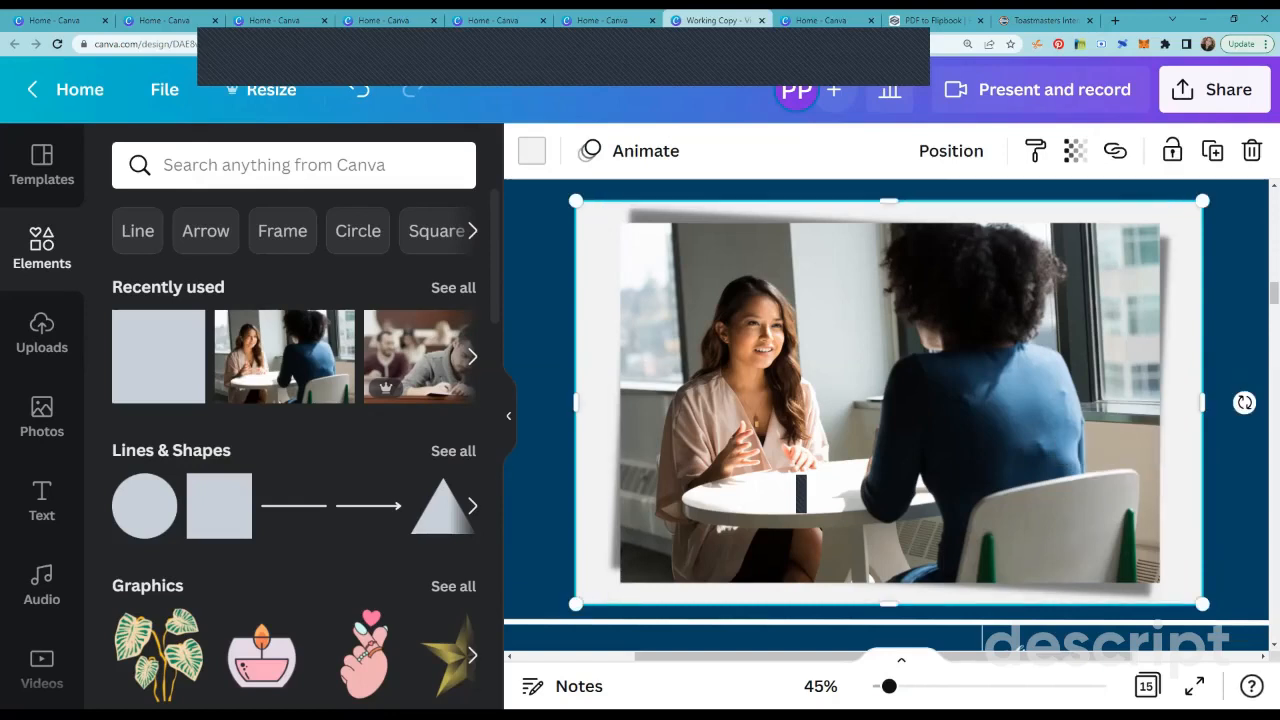
pyautogui.moveTo(576, 402); pyautogui.dragTo(585, 402)
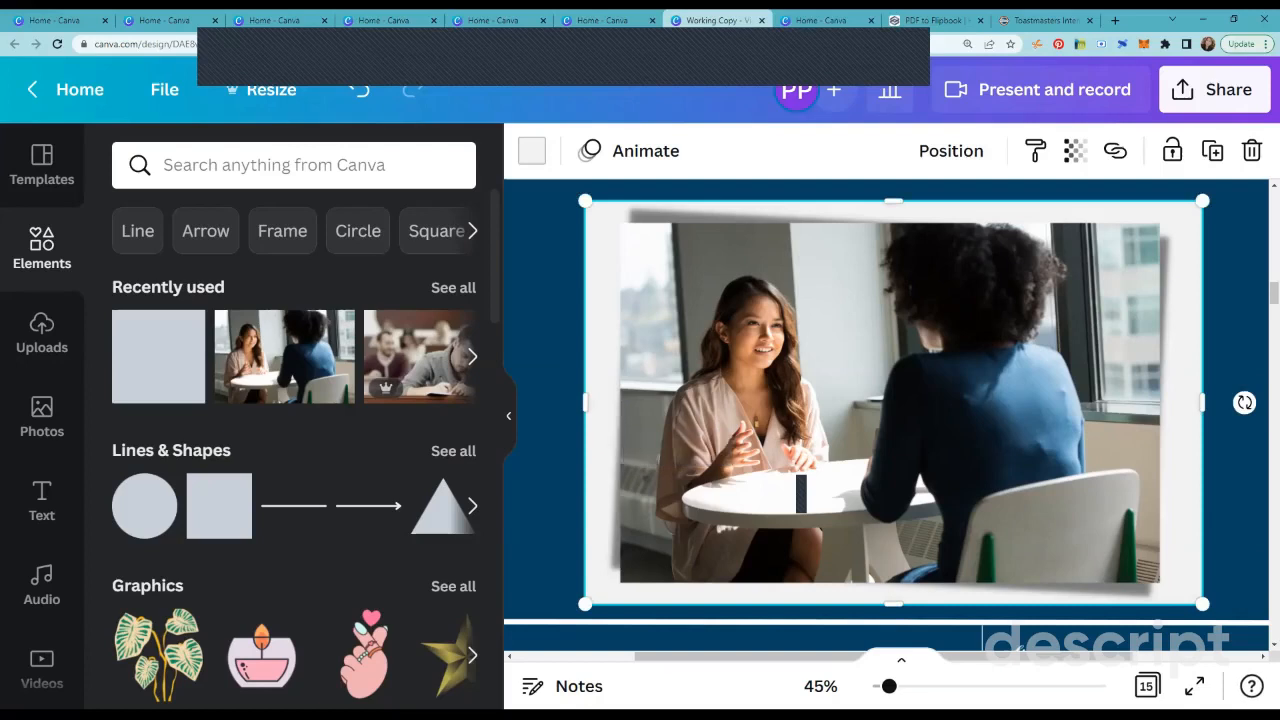
# Step: Nudge the photo horizontally until it sits centred on the light grey rectangle, and deselect it
pyautogui.click(890, 402)
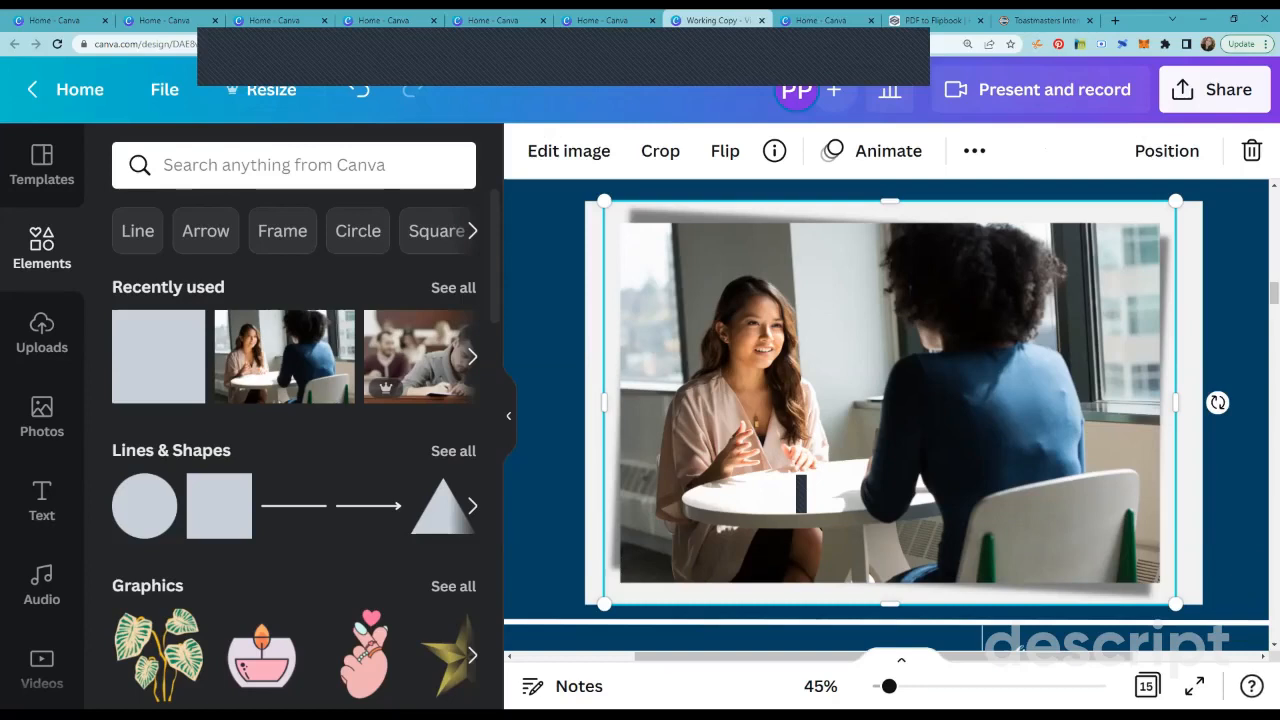
pyautogui.press('Right')
pyautogui.press('Right')
pyautogui.press('Right')
pyautogui.press('Right')
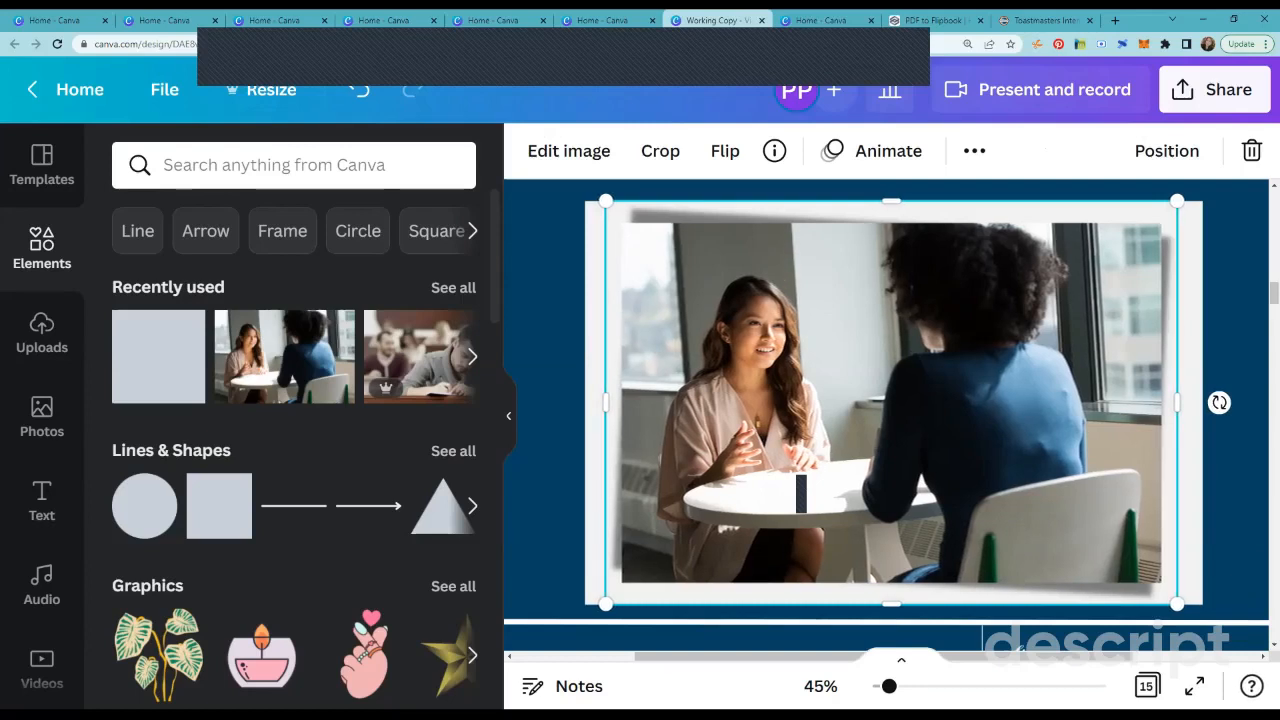
pyautogui.press('Right')
pyautogui.press('Right')
pyautogui.press('Right')
pyautogui.press('Right')
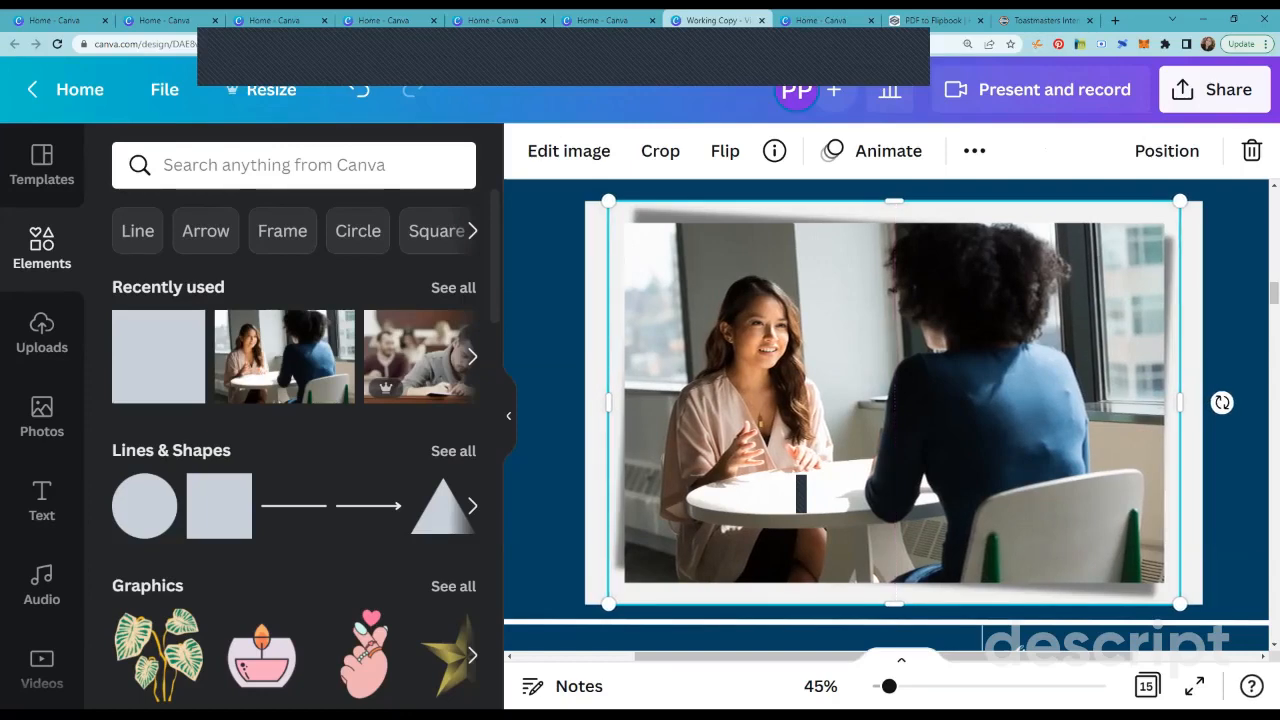
pyautogui.press('Left')
pyautogui.press('Left')
pyautogui.press('Left')
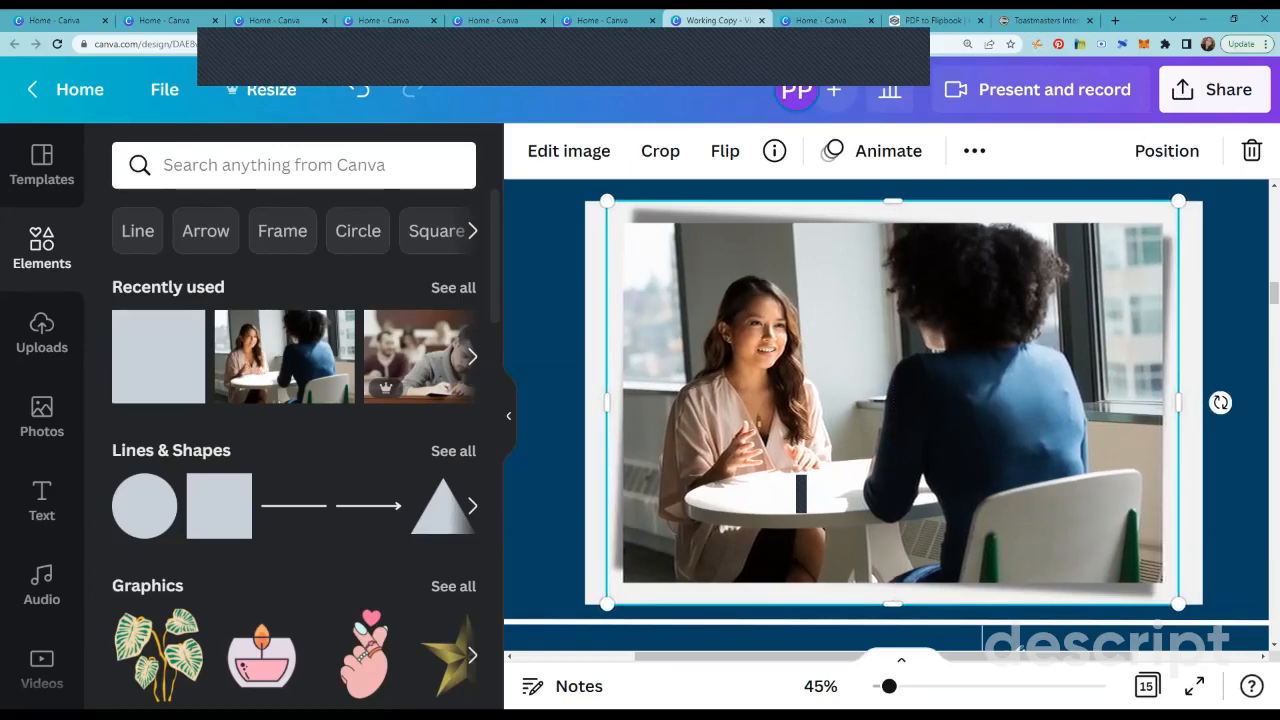
pyautogui.press('Left')
pyautogui.press('Left')
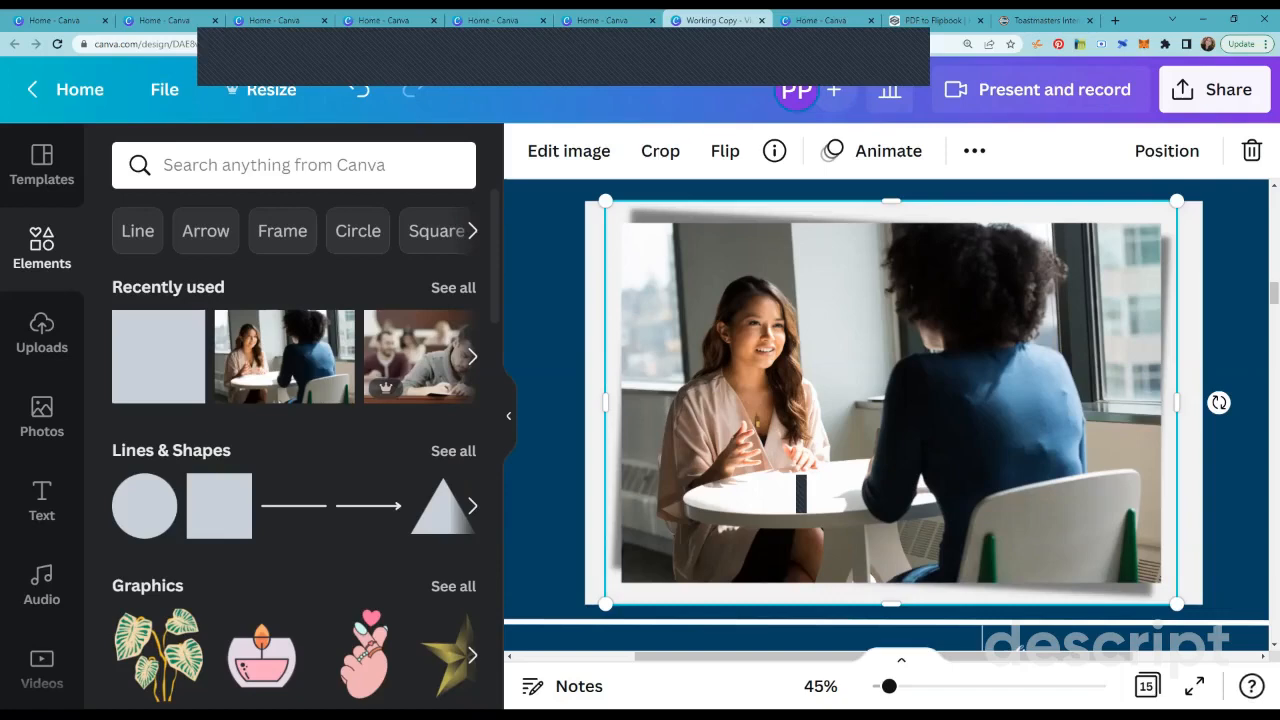
pyautogui.scroll(-5, 801, 493)
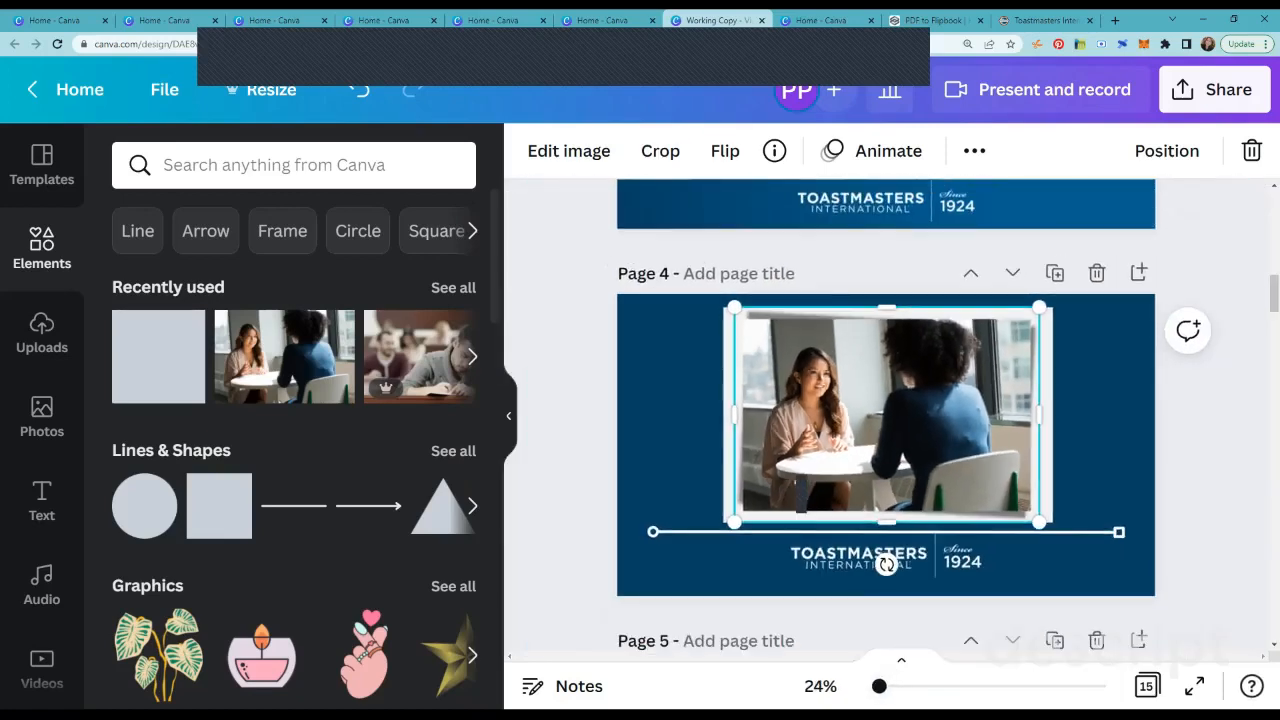
pyautogui.press('Escape')
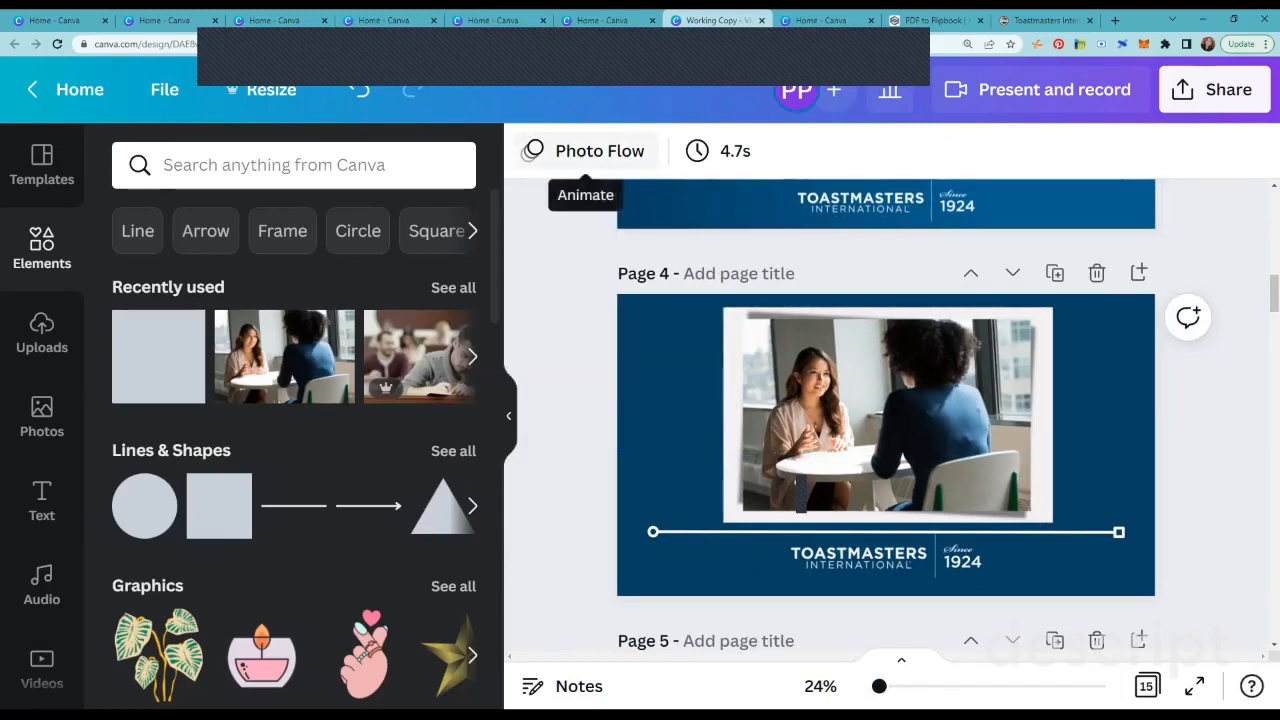
# Step: Remove the Photo Flow animation from page 4 and close the animation options to show the page at full width
pyautogui.click(585, 150)
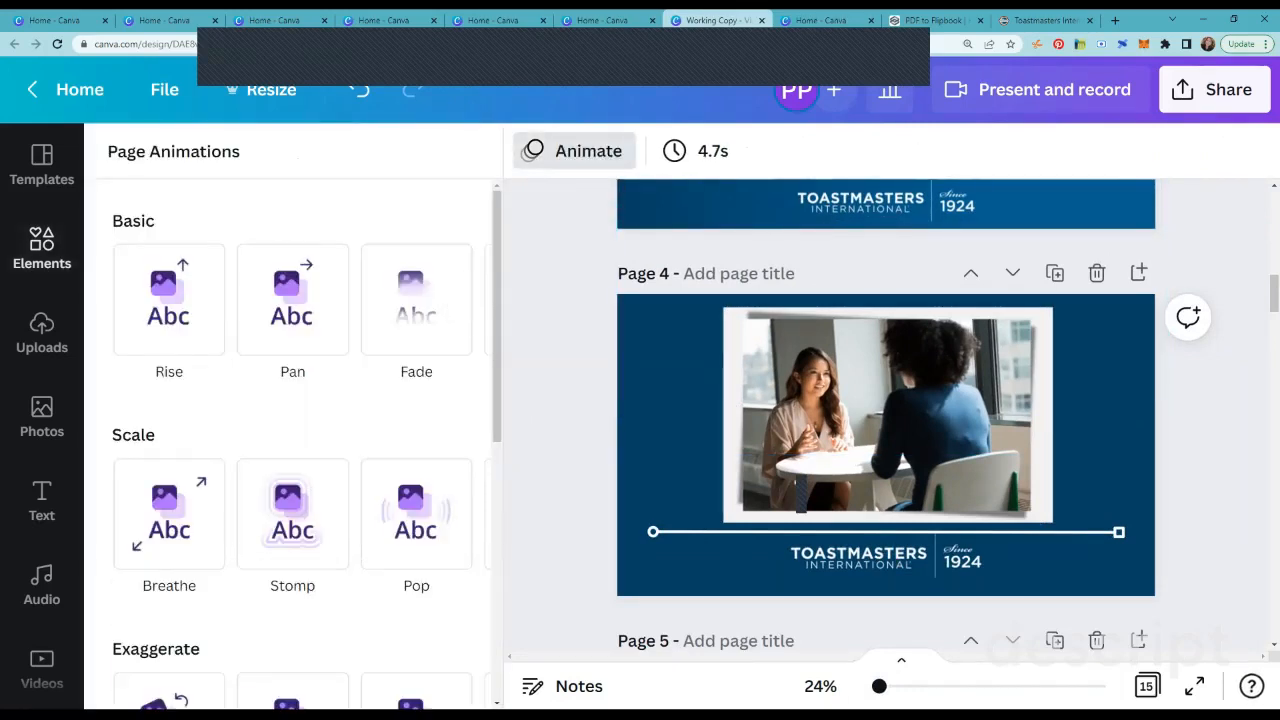
pyautogui.click(575, 150)
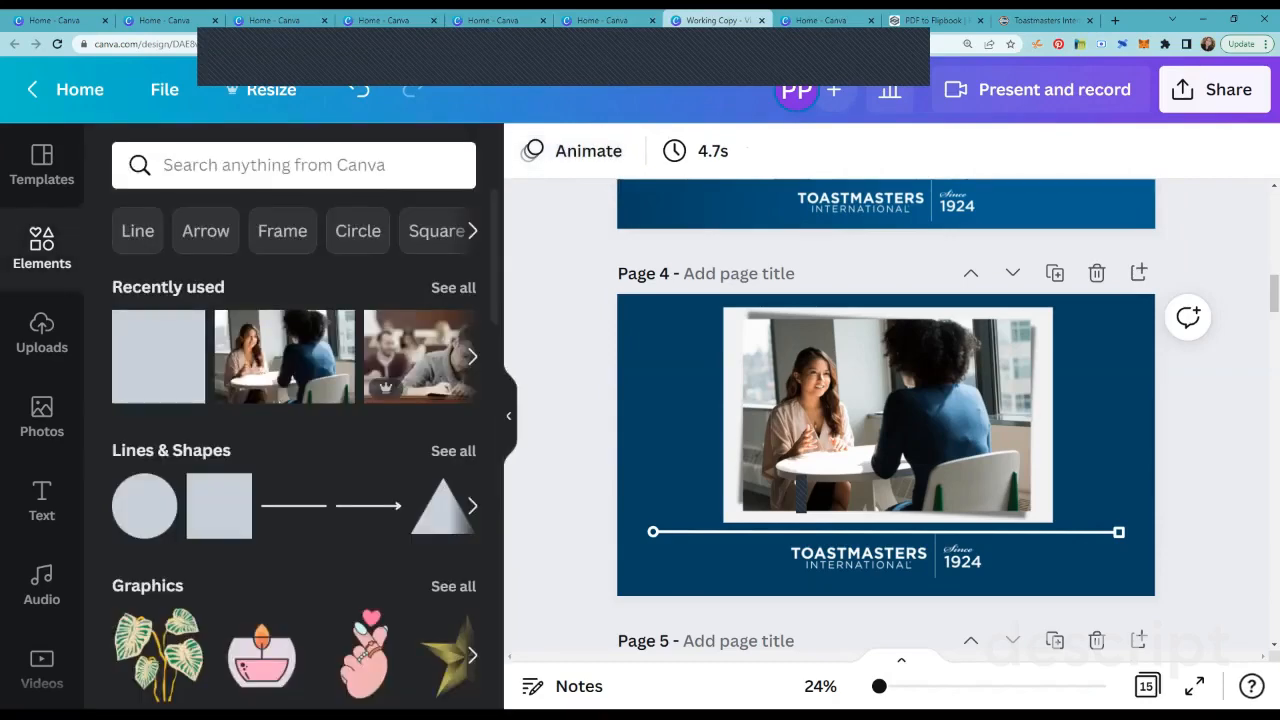
pyautogui.scroll(-5, 294, 450)
pyautogui.click(508, 416)
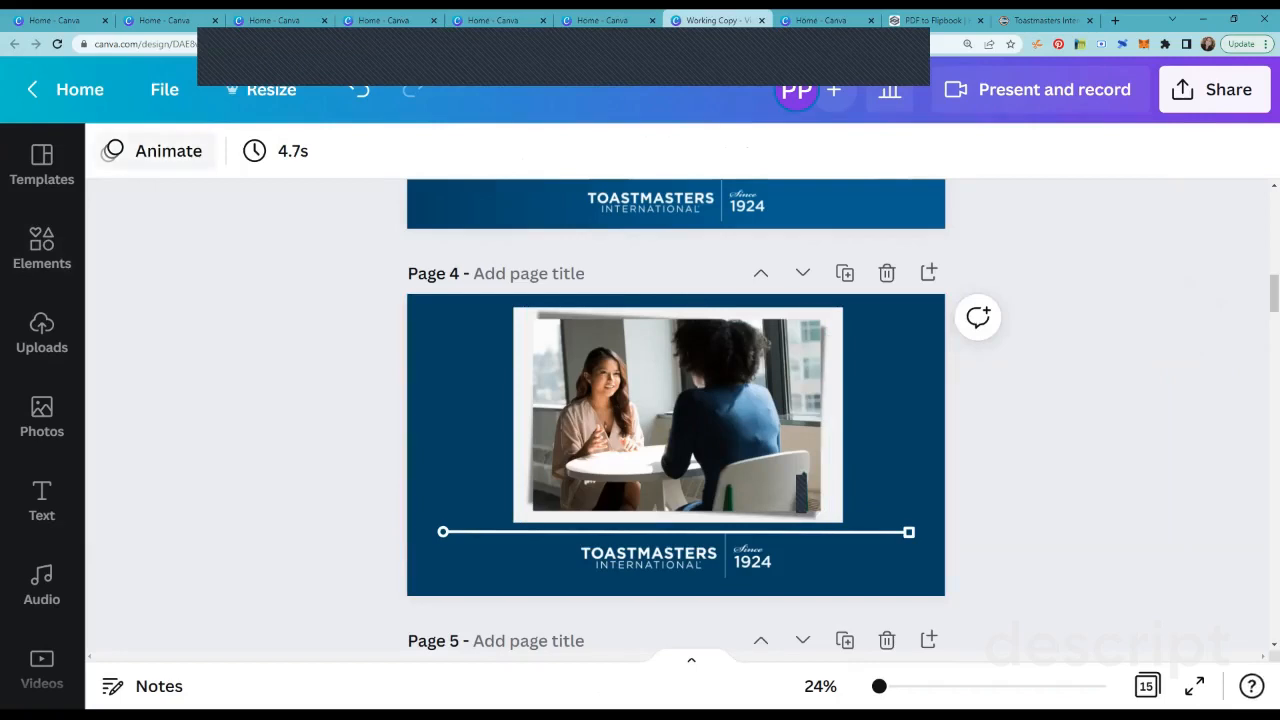
# Step: Open the animation options for page 4, select its photo, and compare the page animations with the photo animations
pyautogui.click(155, 150)
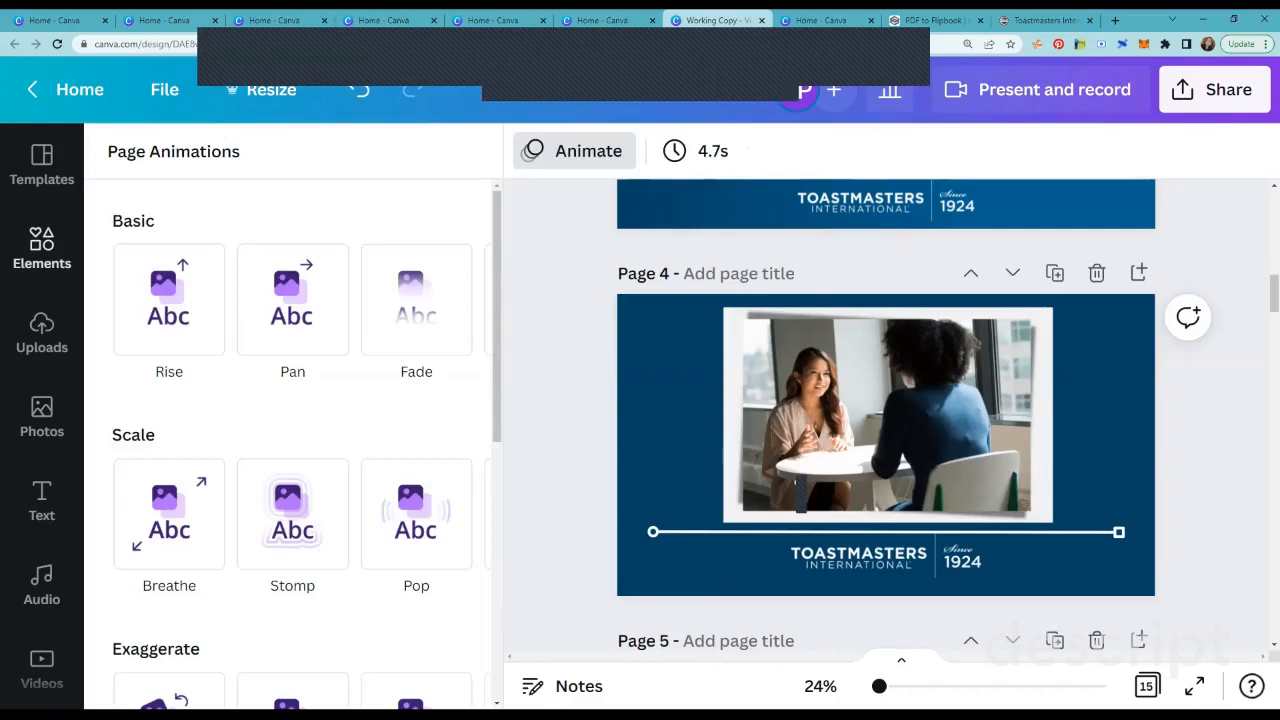
pyautogui.moveTo(497, 303)
pyautogui.mouseDown()
pyautogui.moveTo(497, 509)
pyautogui.moveTo(497, 304)
pyautogui.mouseUp()
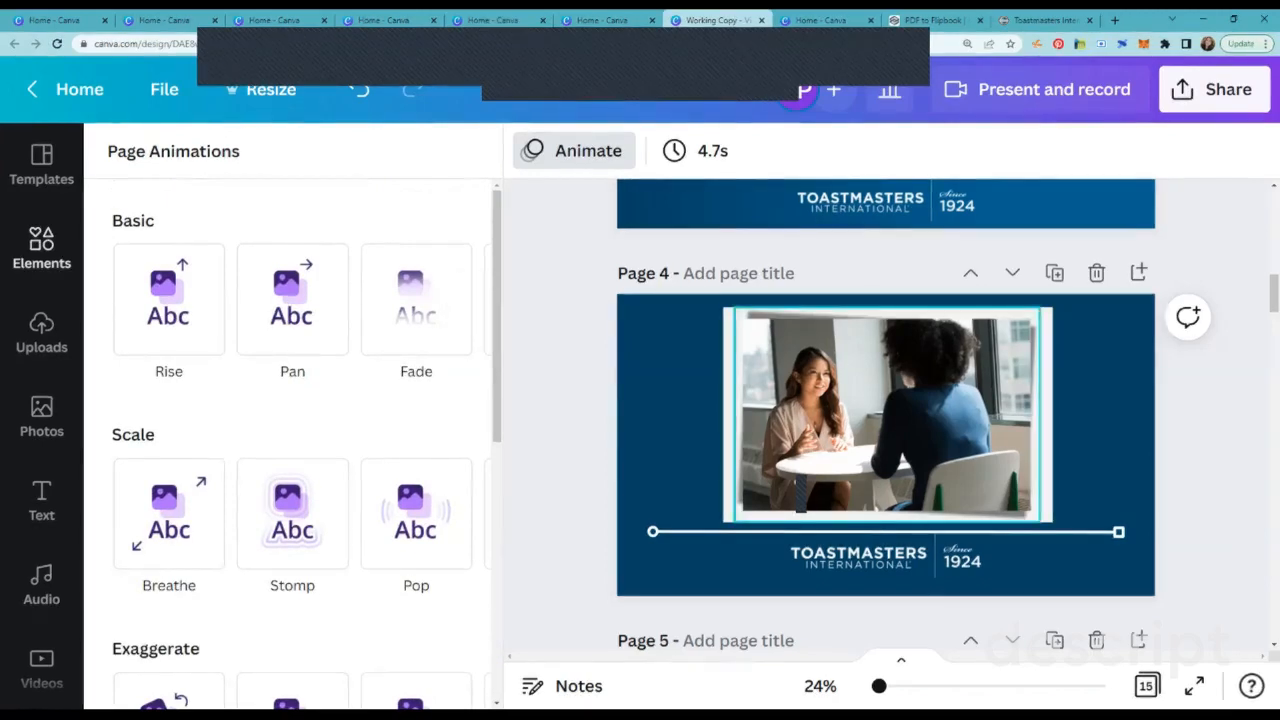
pyautogui.click(887, 414)
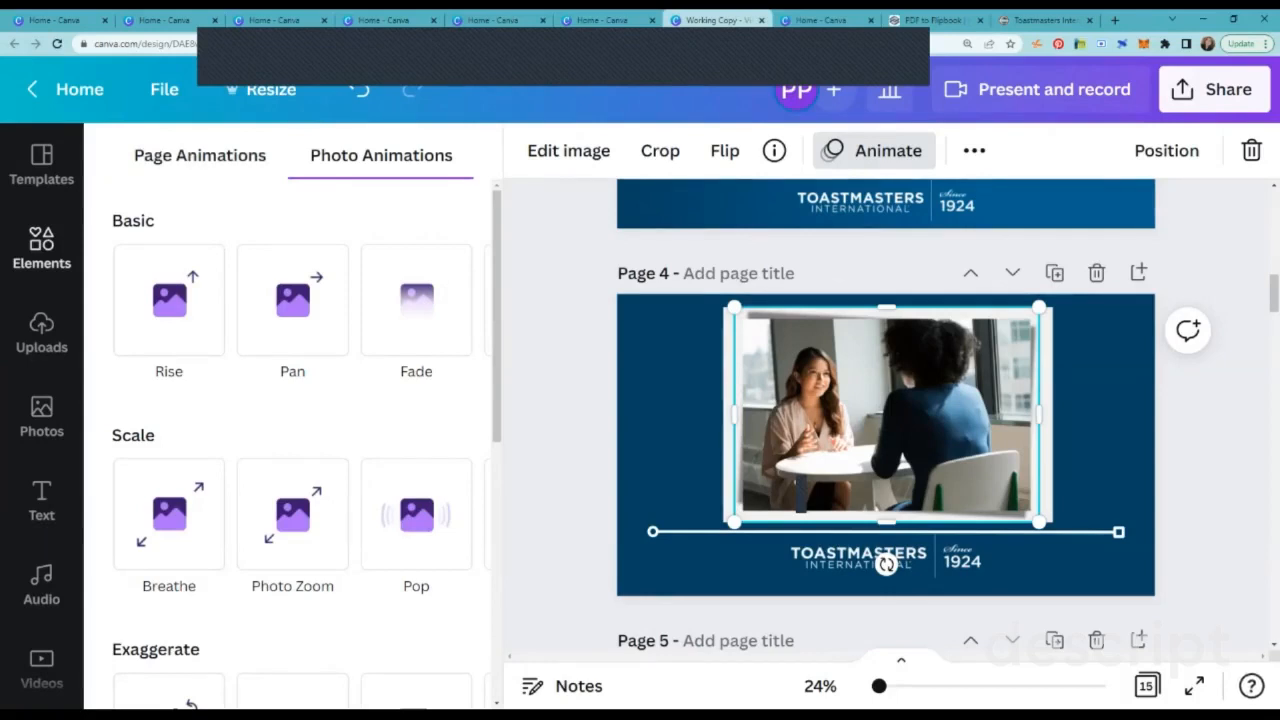
pyautogui.click(200, 156)
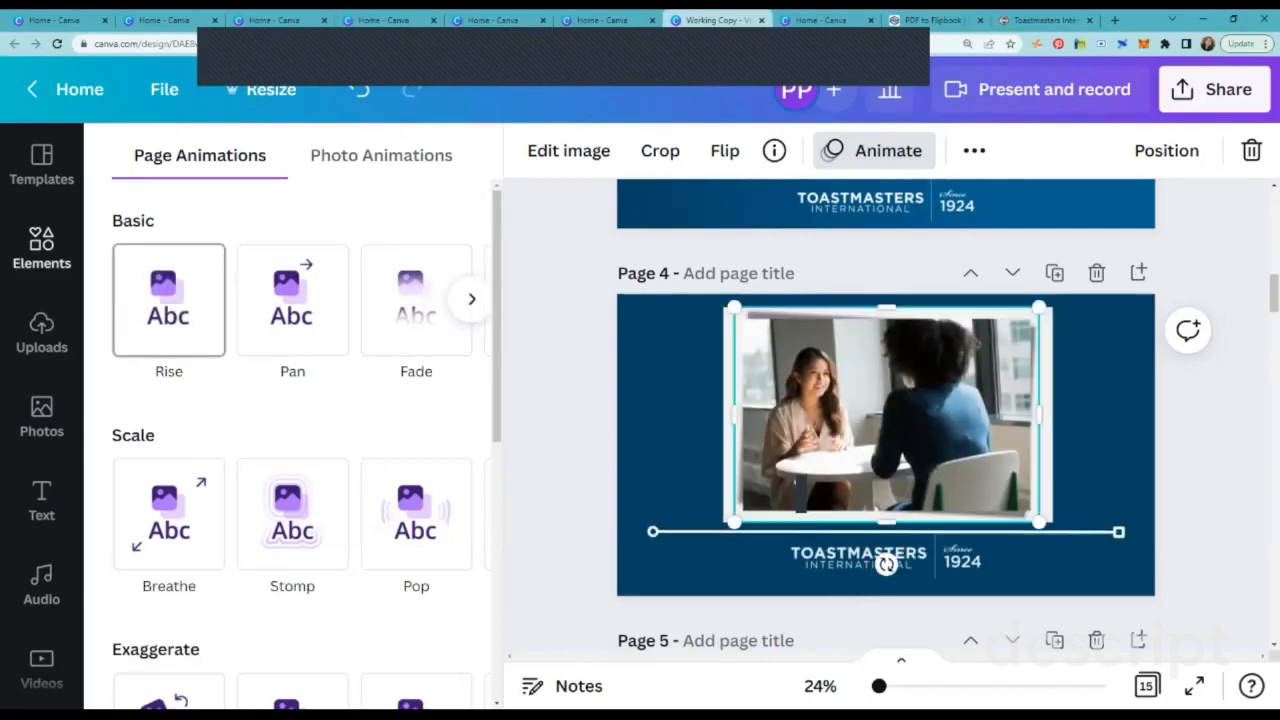
pyautogui.click(381, 156)
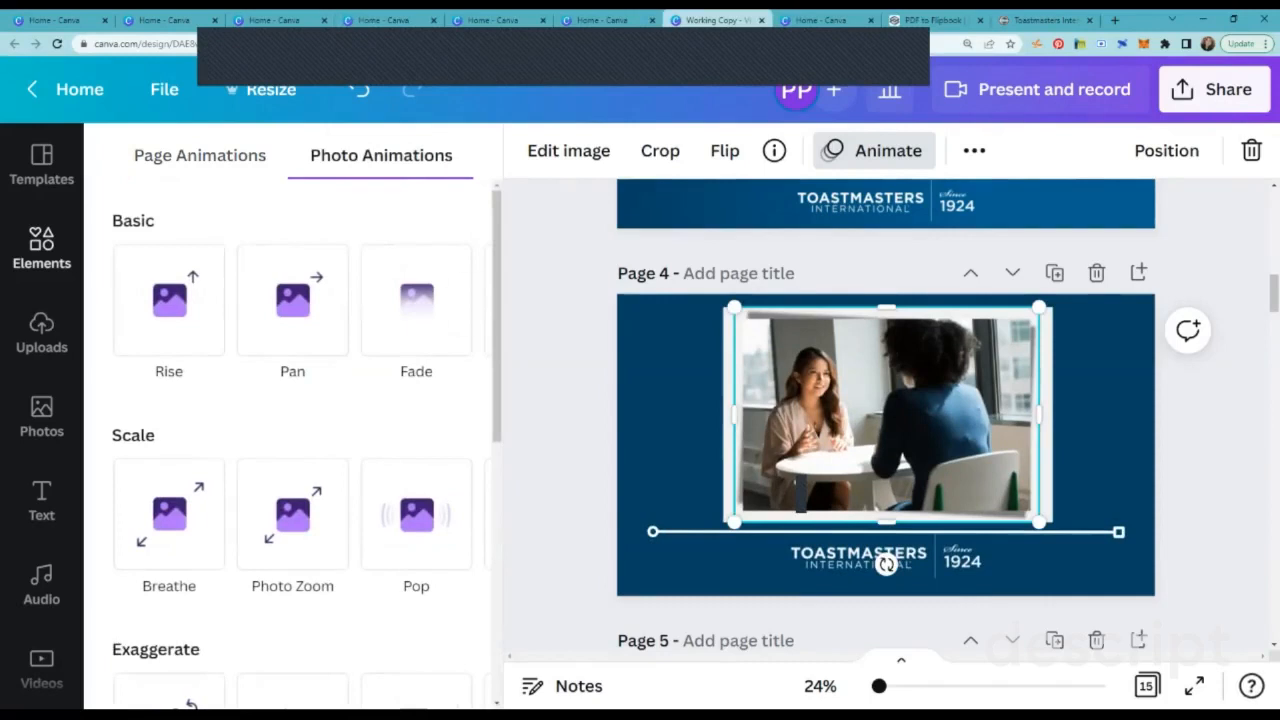